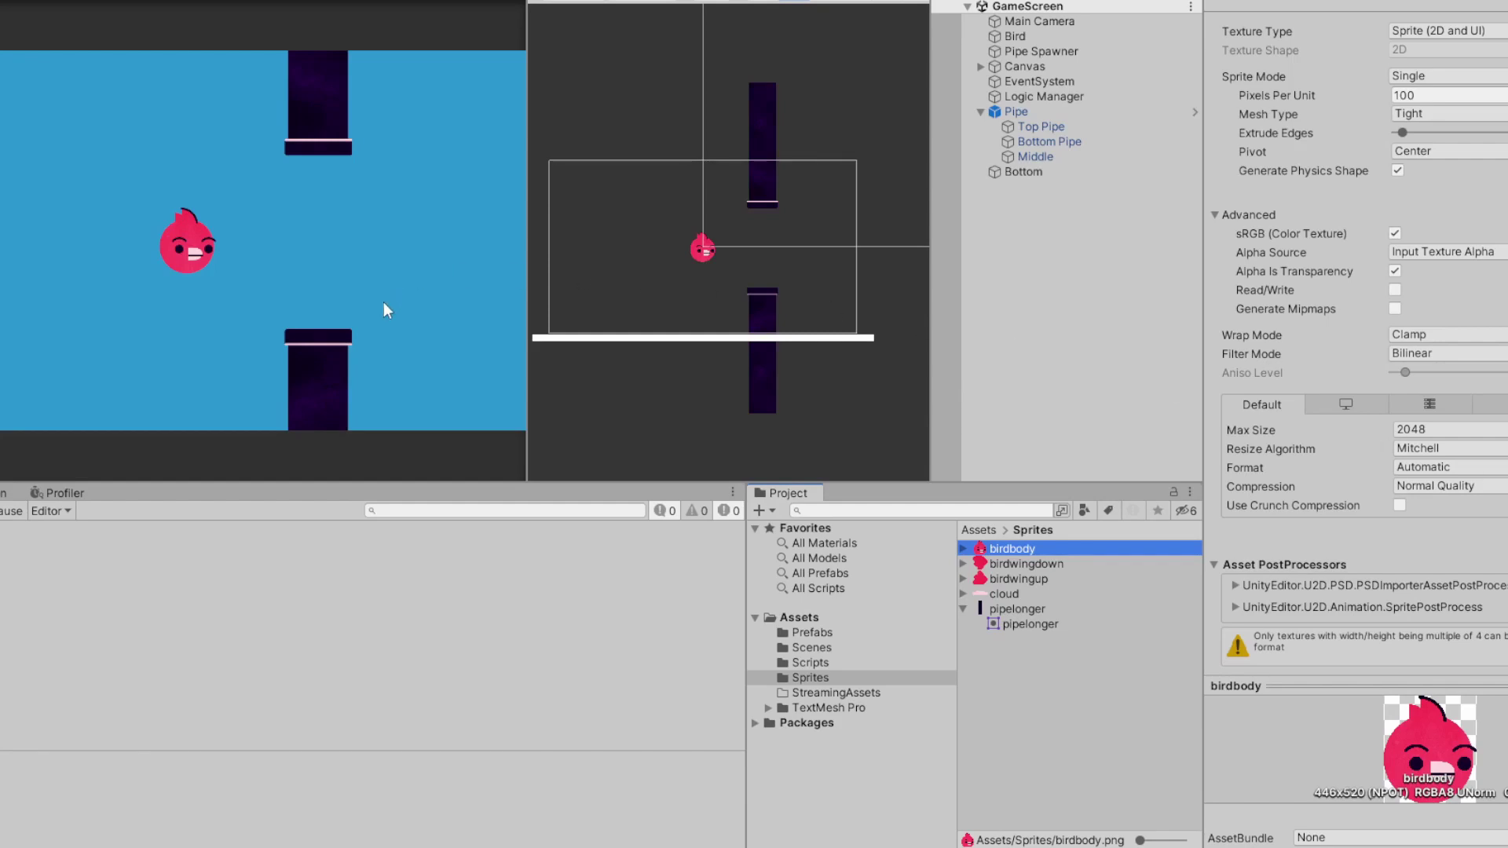
# Switch to the Unity tutorial video on YouTube and return it to its beginning.
pyautogui.click(380, 301)
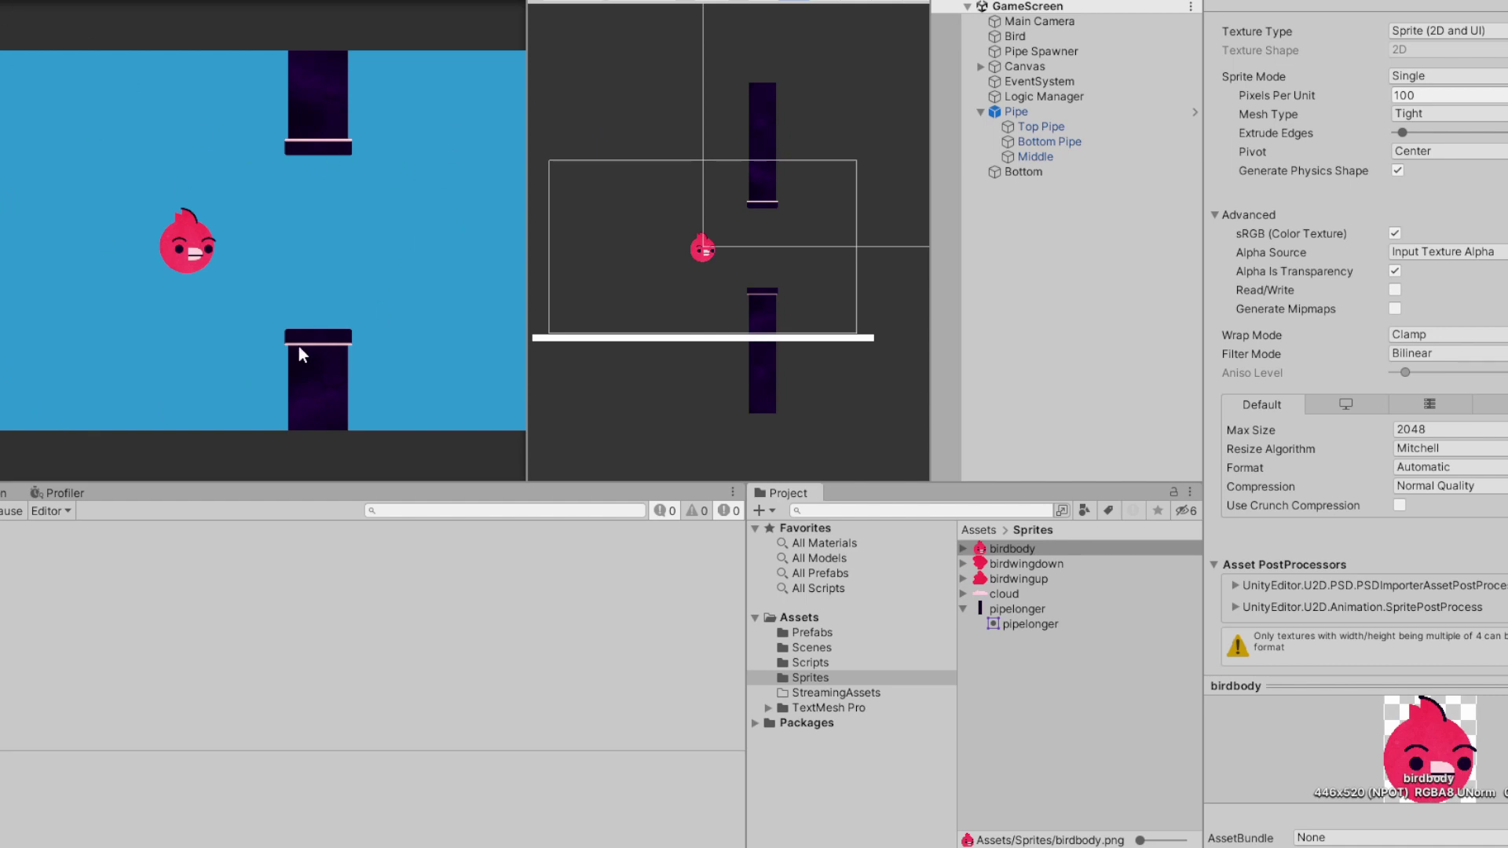
pyautogui.hotkey('alt', 'Tab')
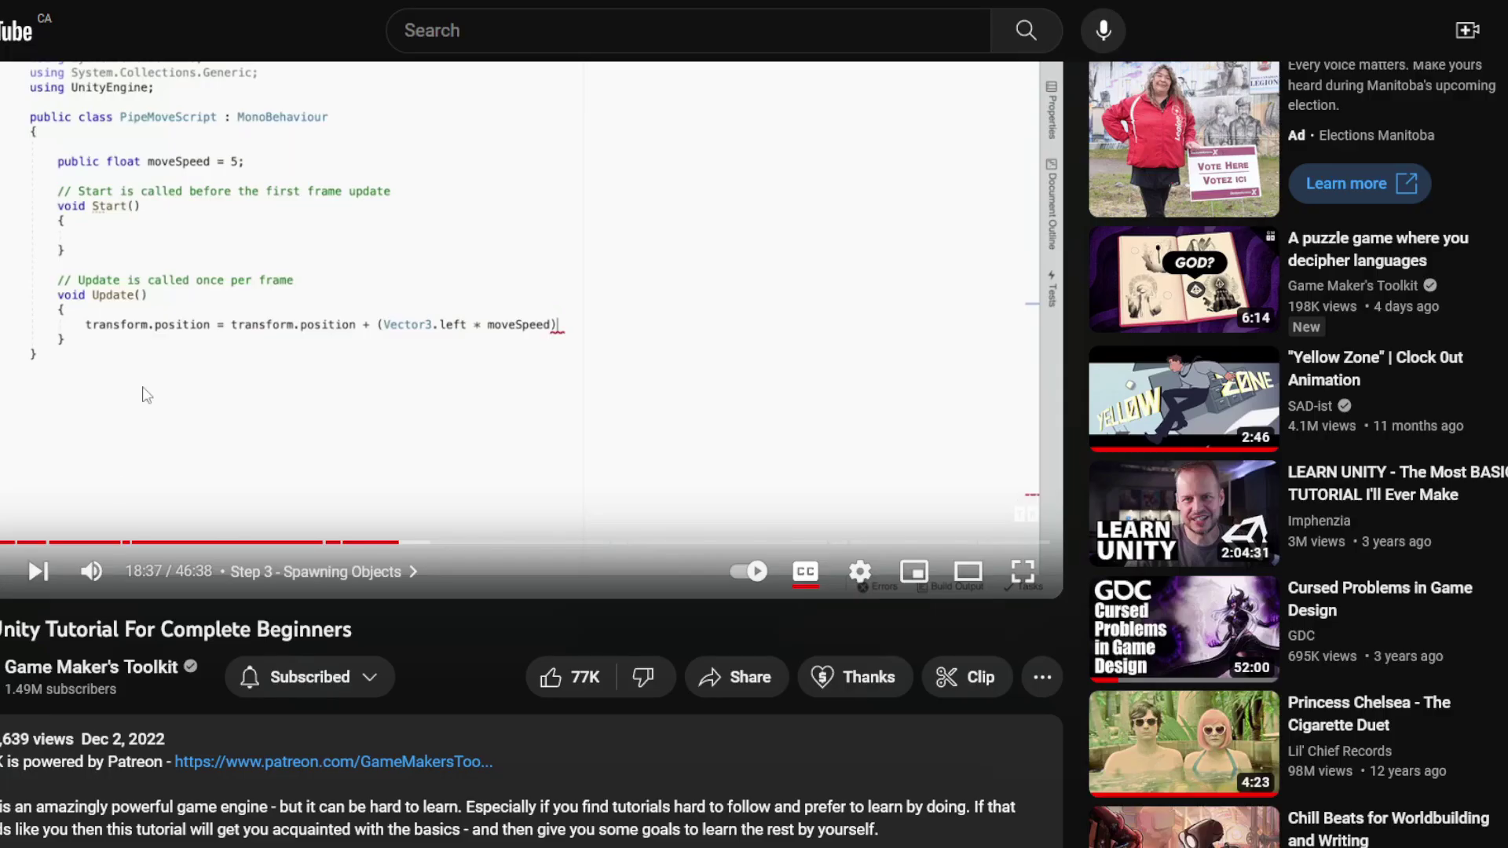
pyautogui.scroll(2, 175, 298)
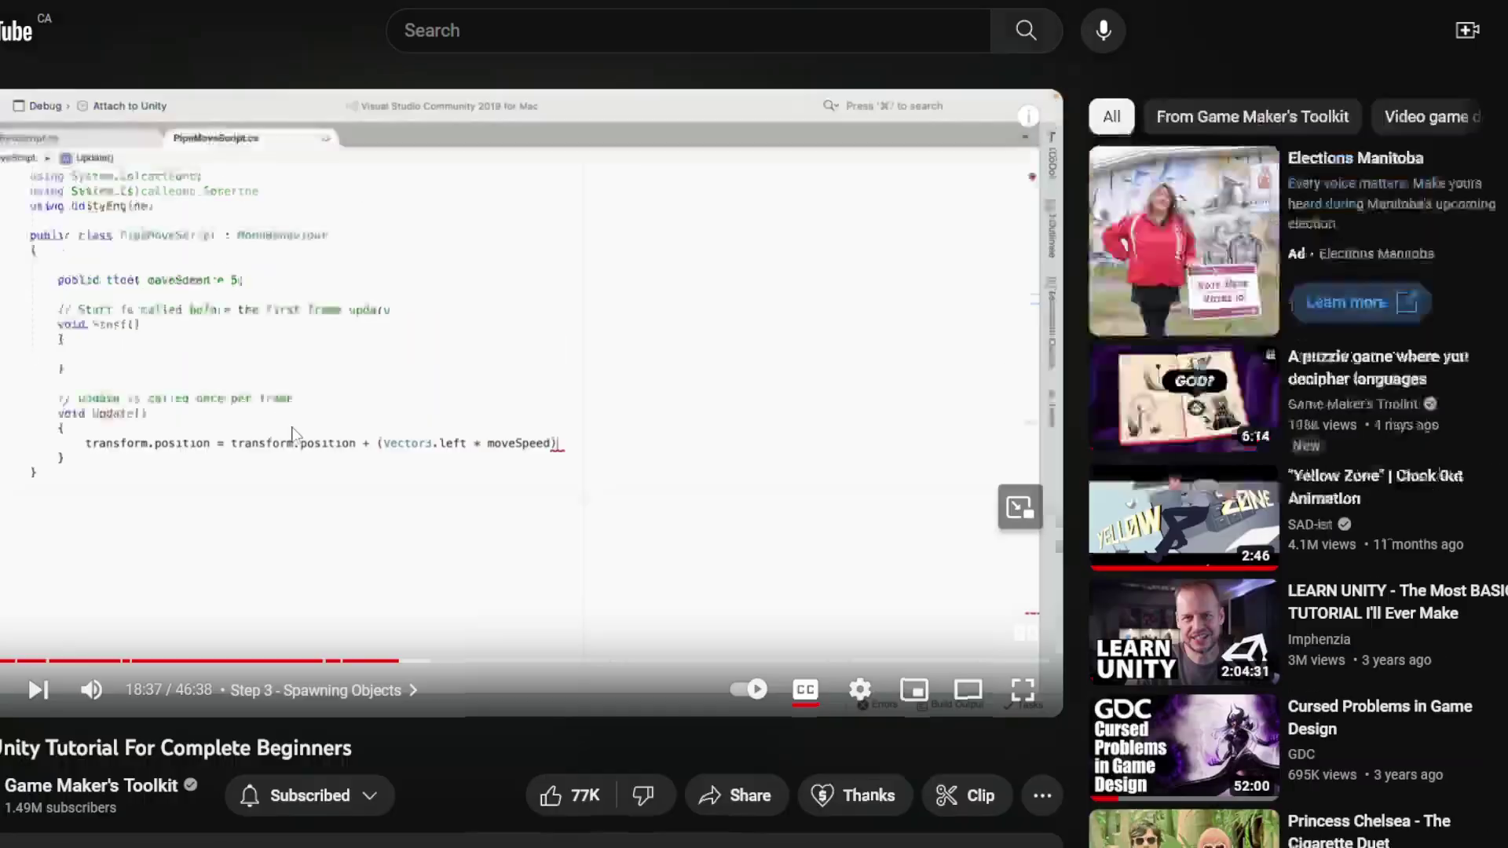
pyautogui.click(5, 662)
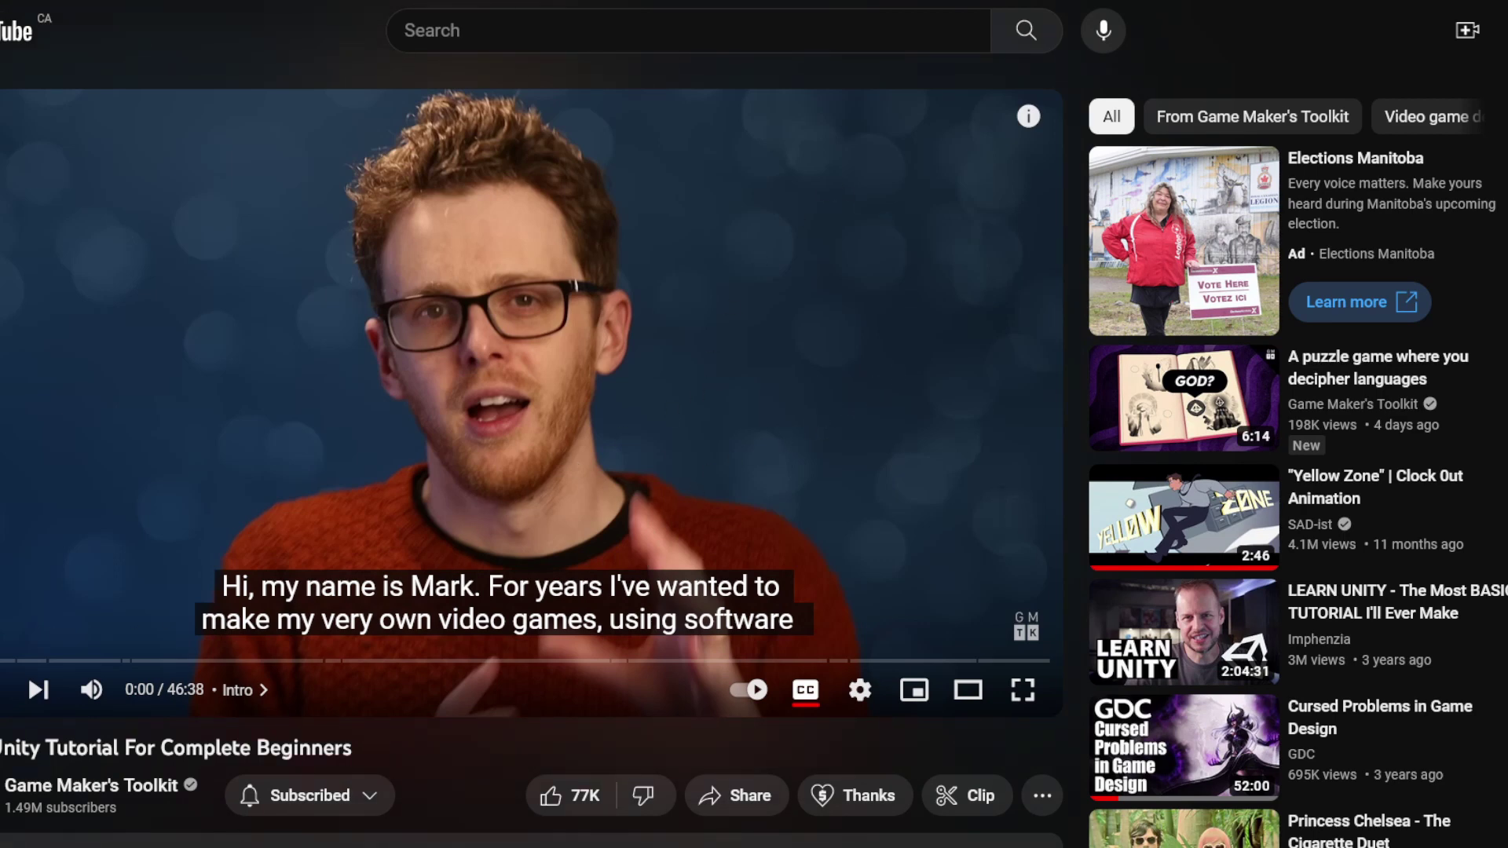
pyautogui.click(287, 825)
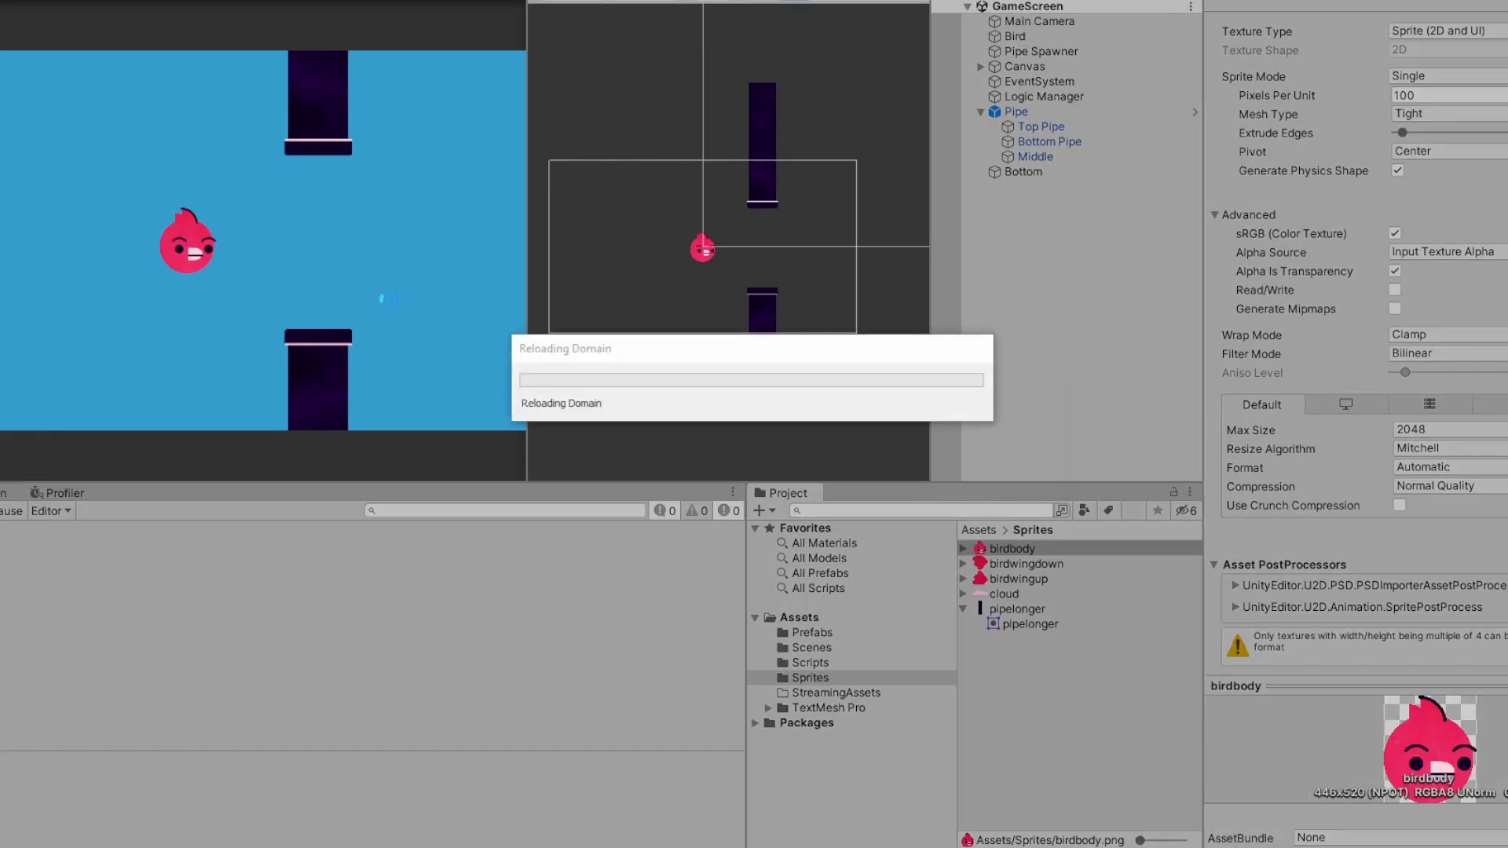
# Play-test the game in Unity by flapping the bird repeatedly through the pipes, and stop play mode.
pyautogui.press('space')
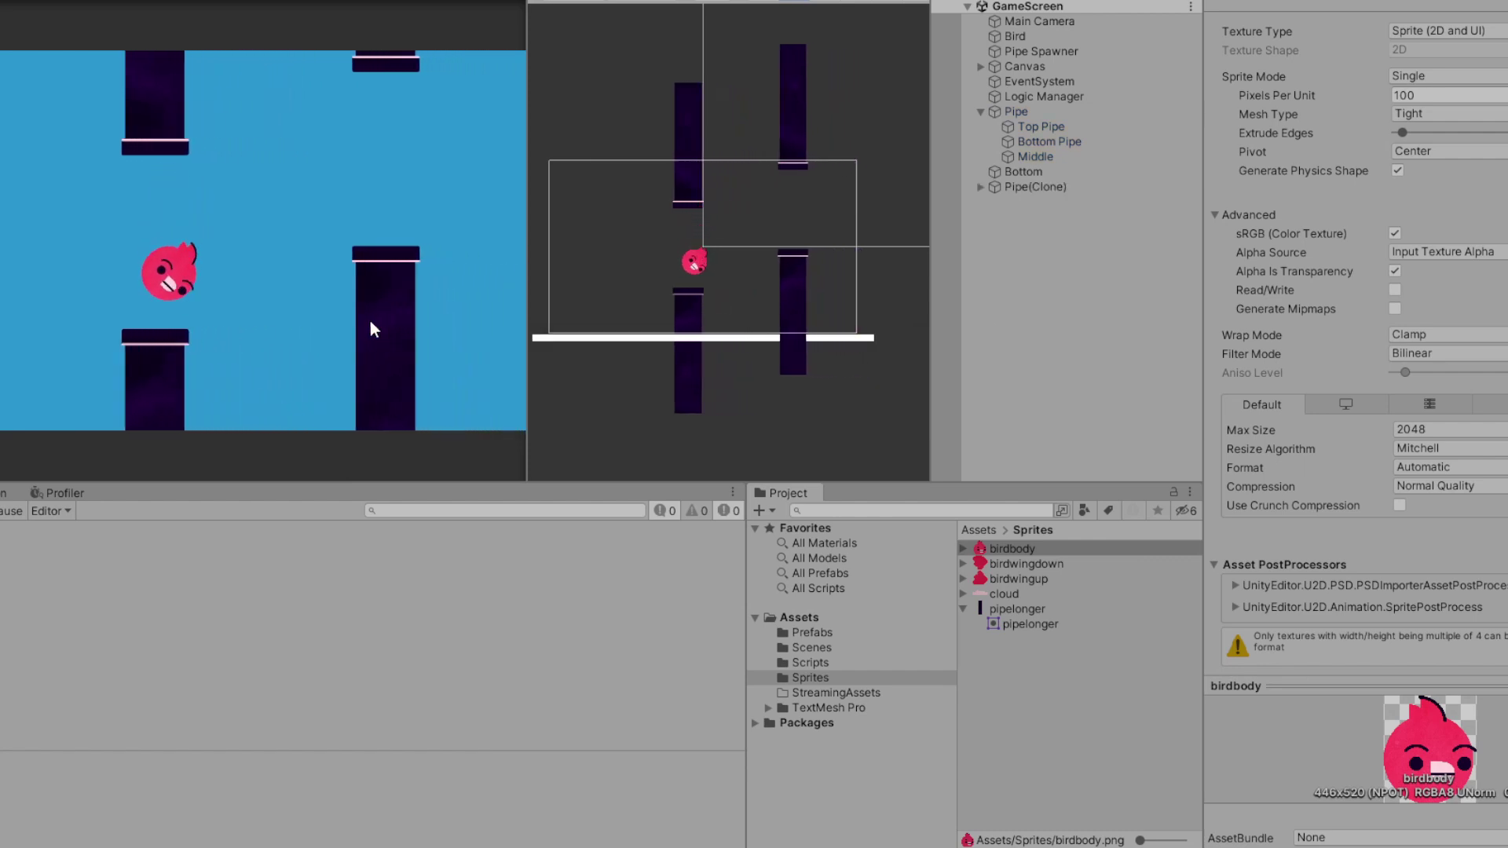
pyautogui.press('space')
pyautogui.press('space')
pyautogui.press('space')
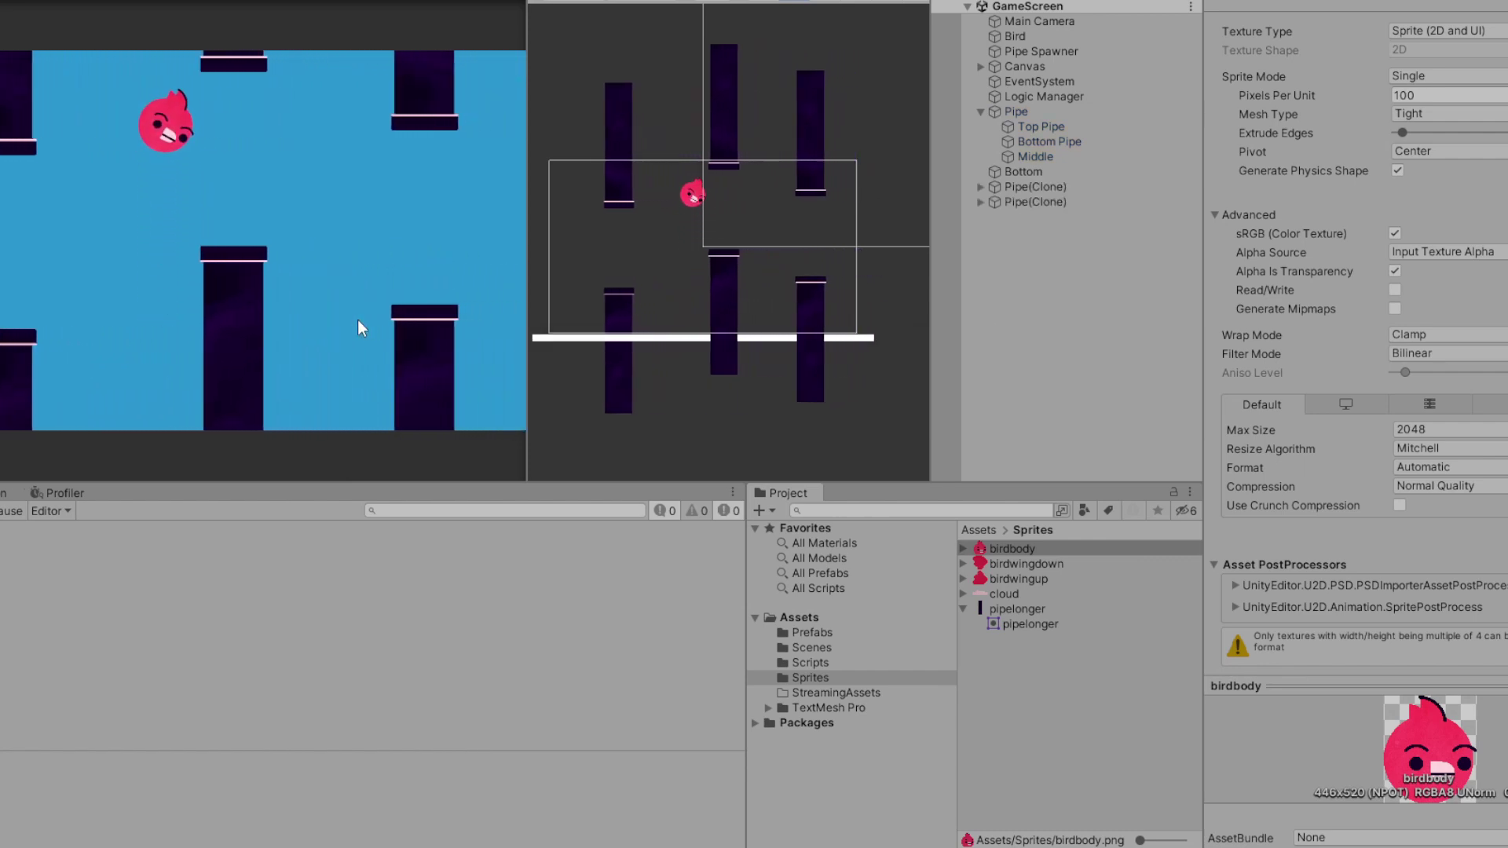
pyautogui.press('space')
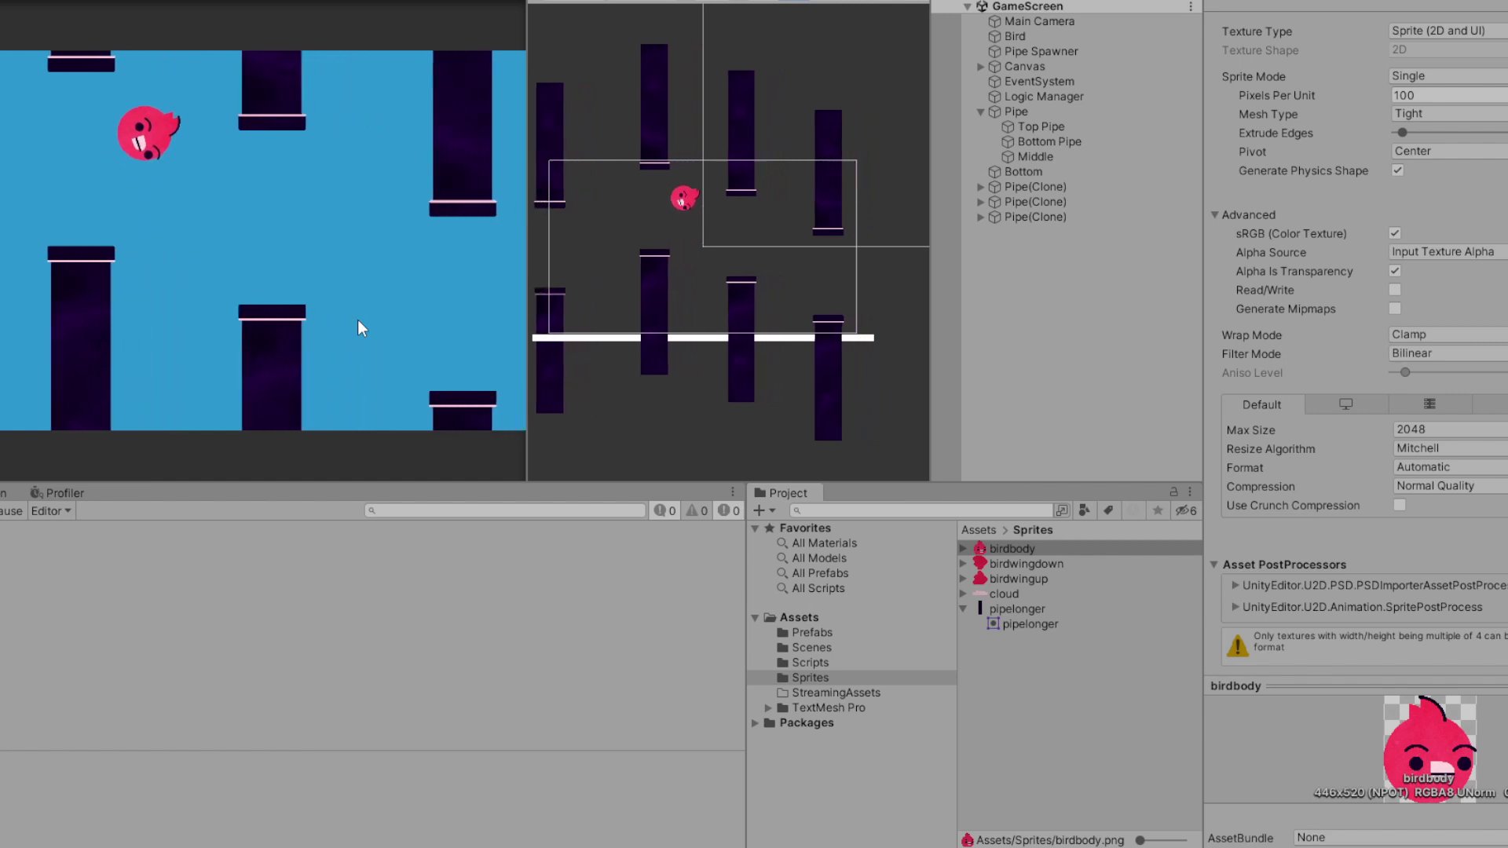
pyautogui.press('space')
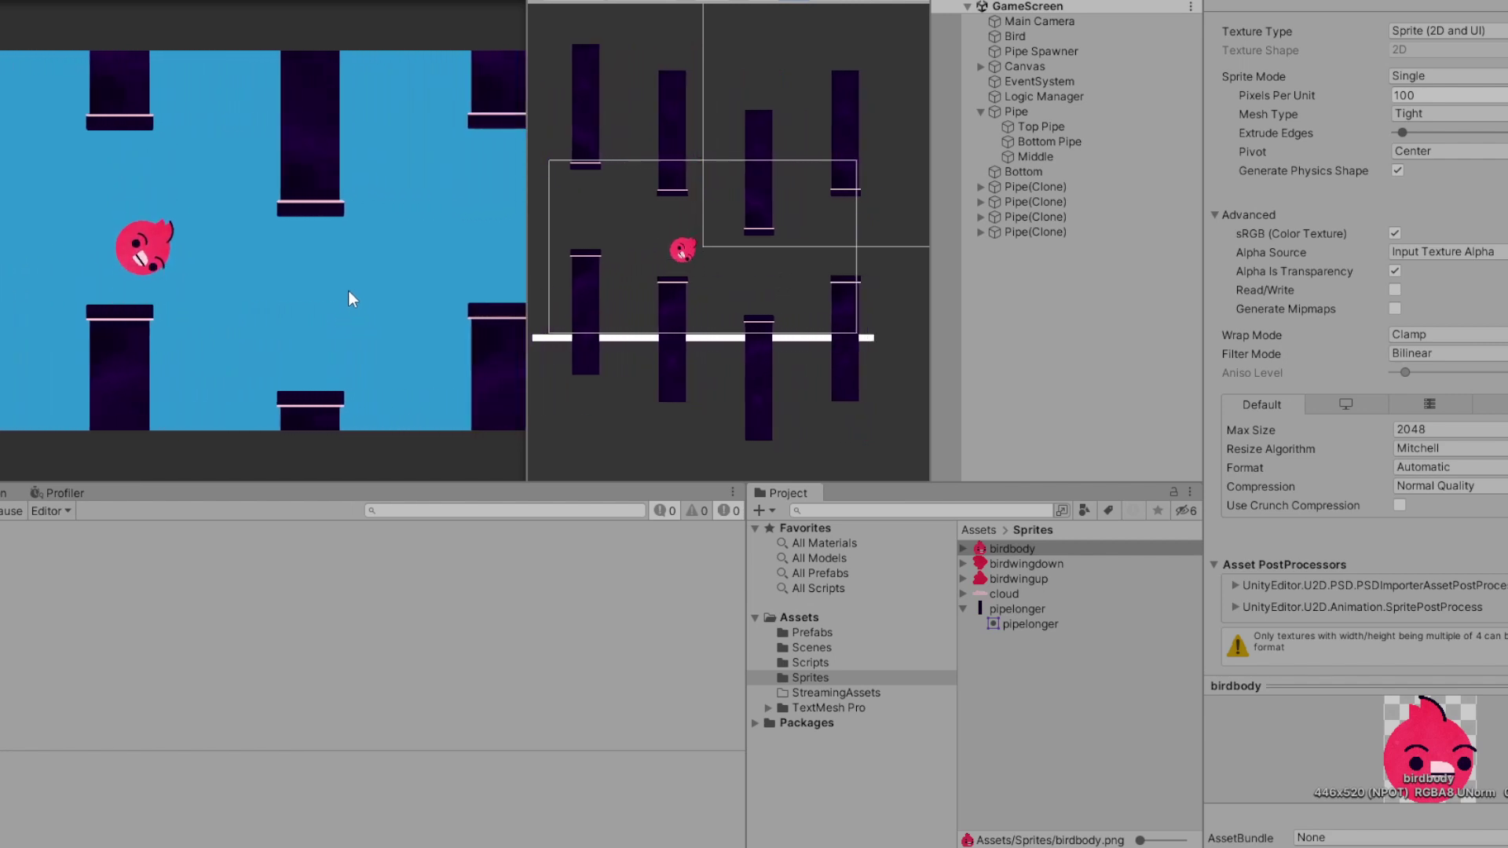
pyautogui.press('space')
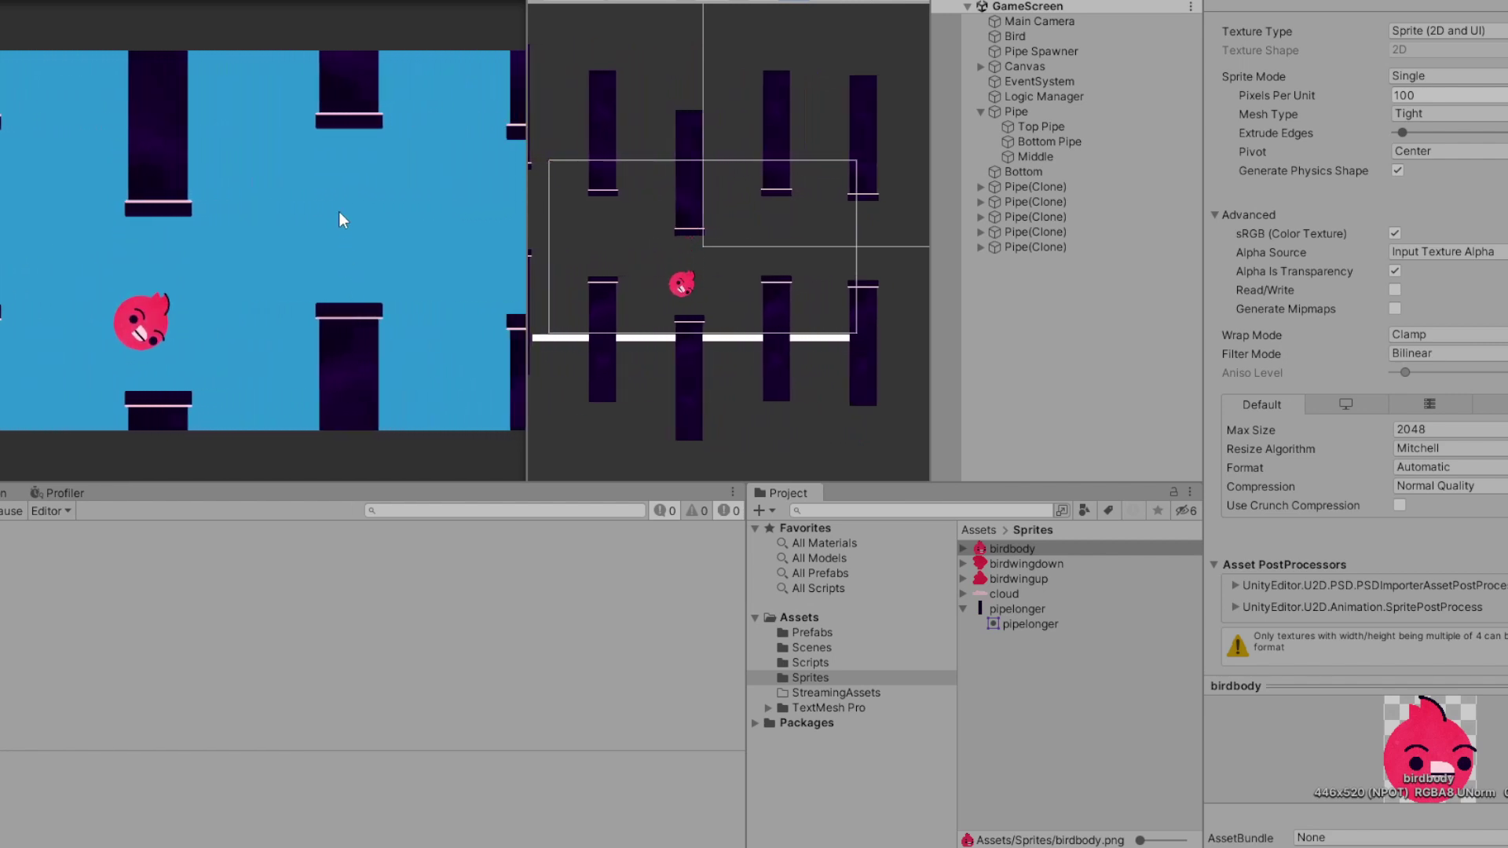
pyautogui.press('space')
pyautogui.press('space')
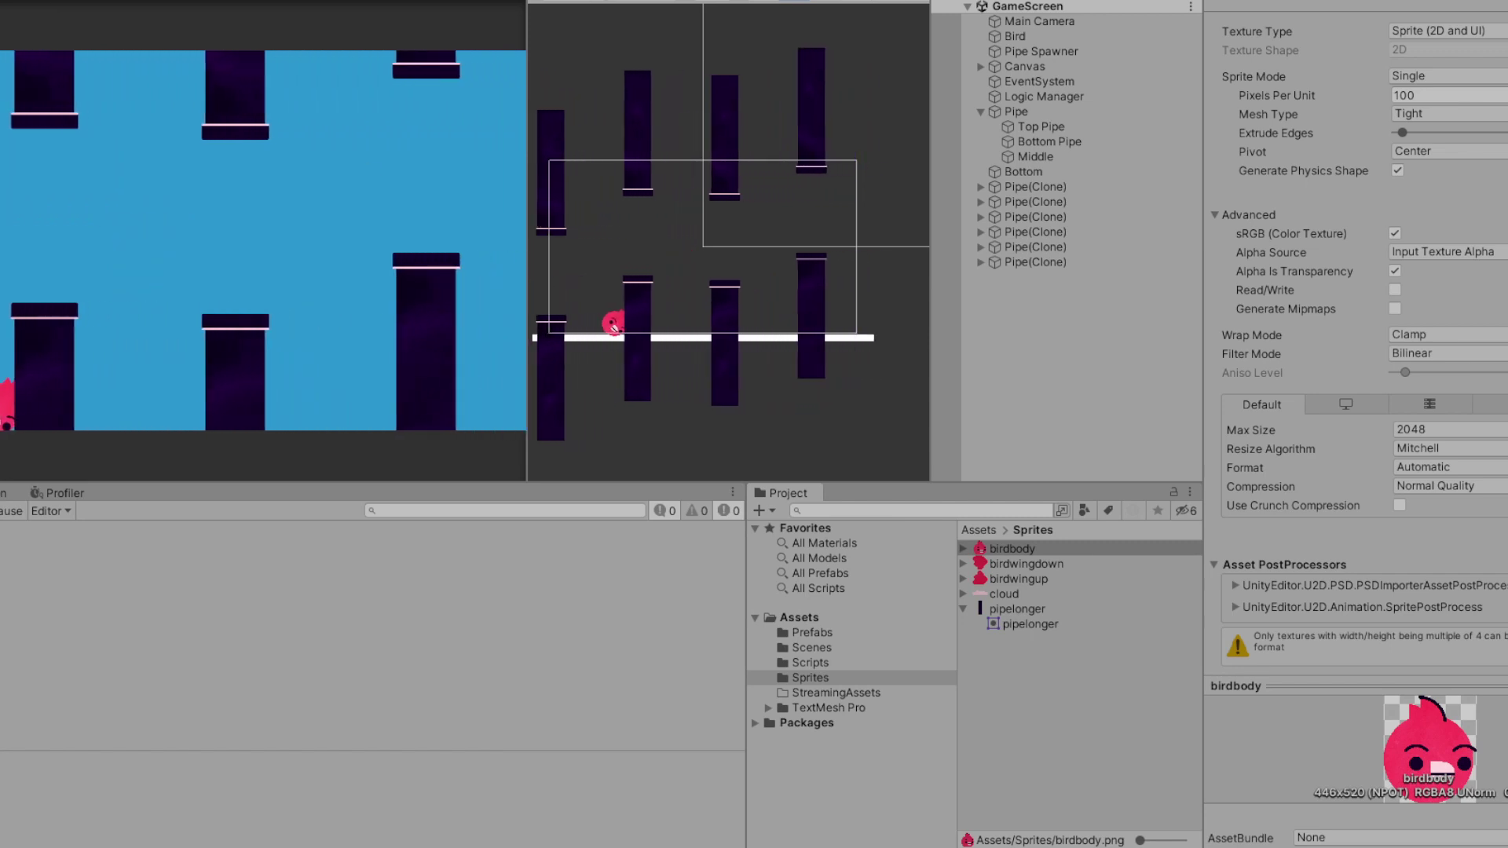
pyautogui.hotkey('ctrl', 'p')
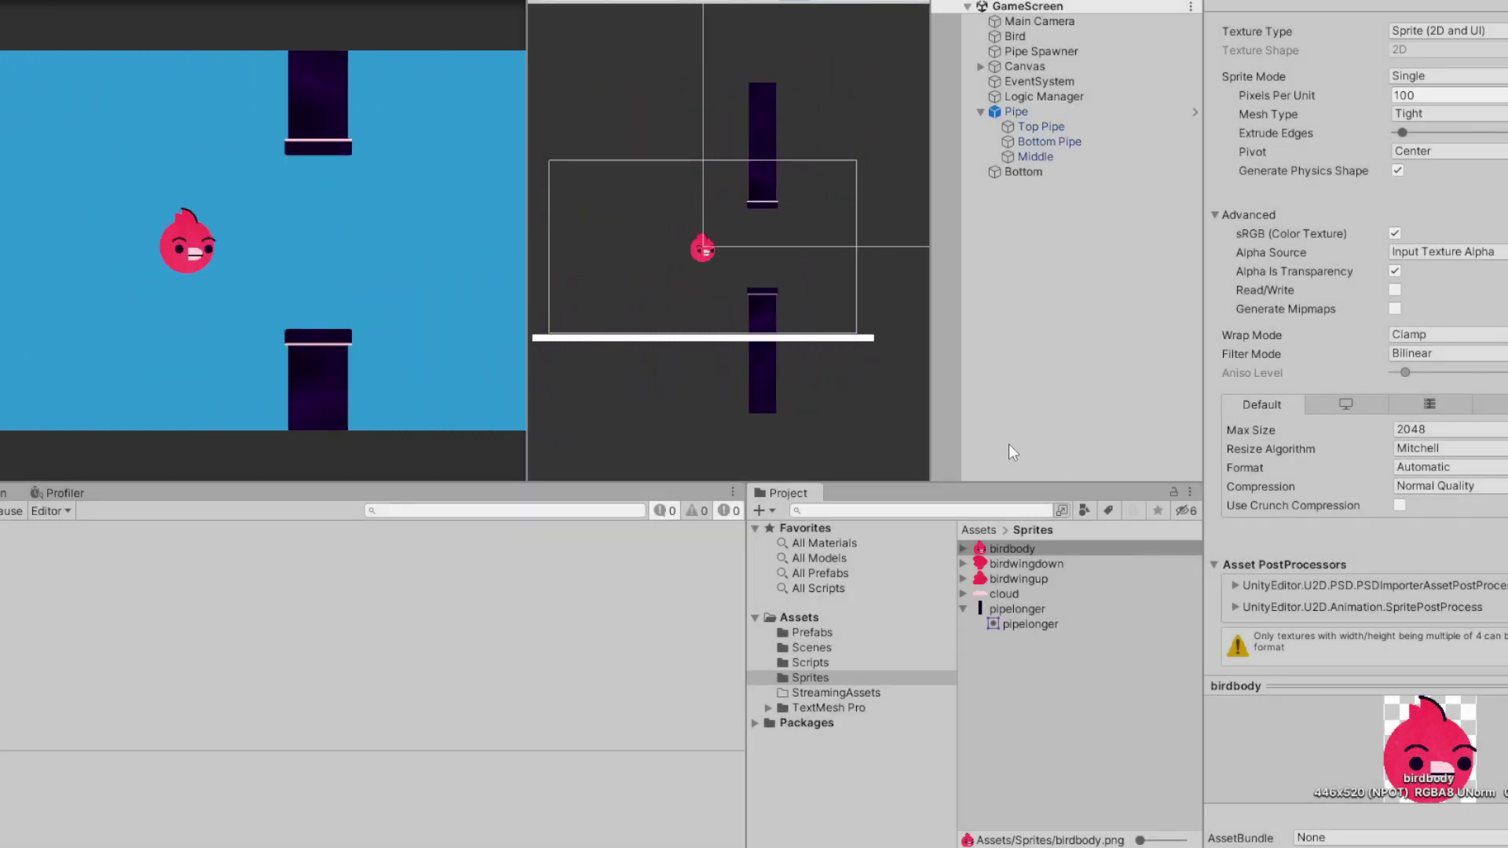
# Look through the birdwingdown, birdwingup and cloud sprites and open the birdbody image.
pyautogui.click(1038, 563)
pyautogui.click(1033, 580)
pyautogui.click(1027, 594)
pyautogui.click(1037, 552)
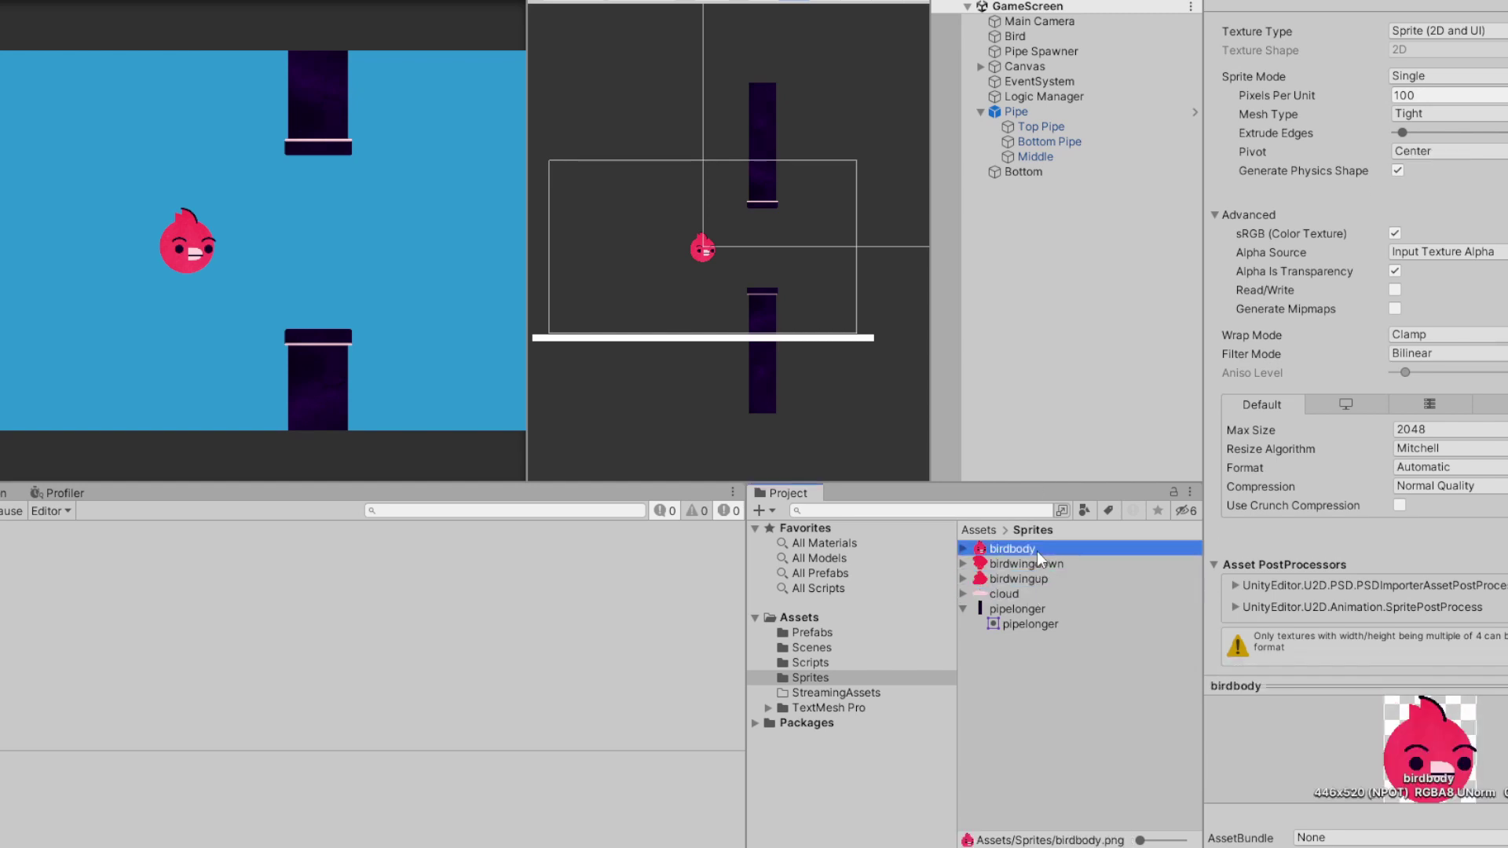
pyautogui.doubleClick(1037, 549)
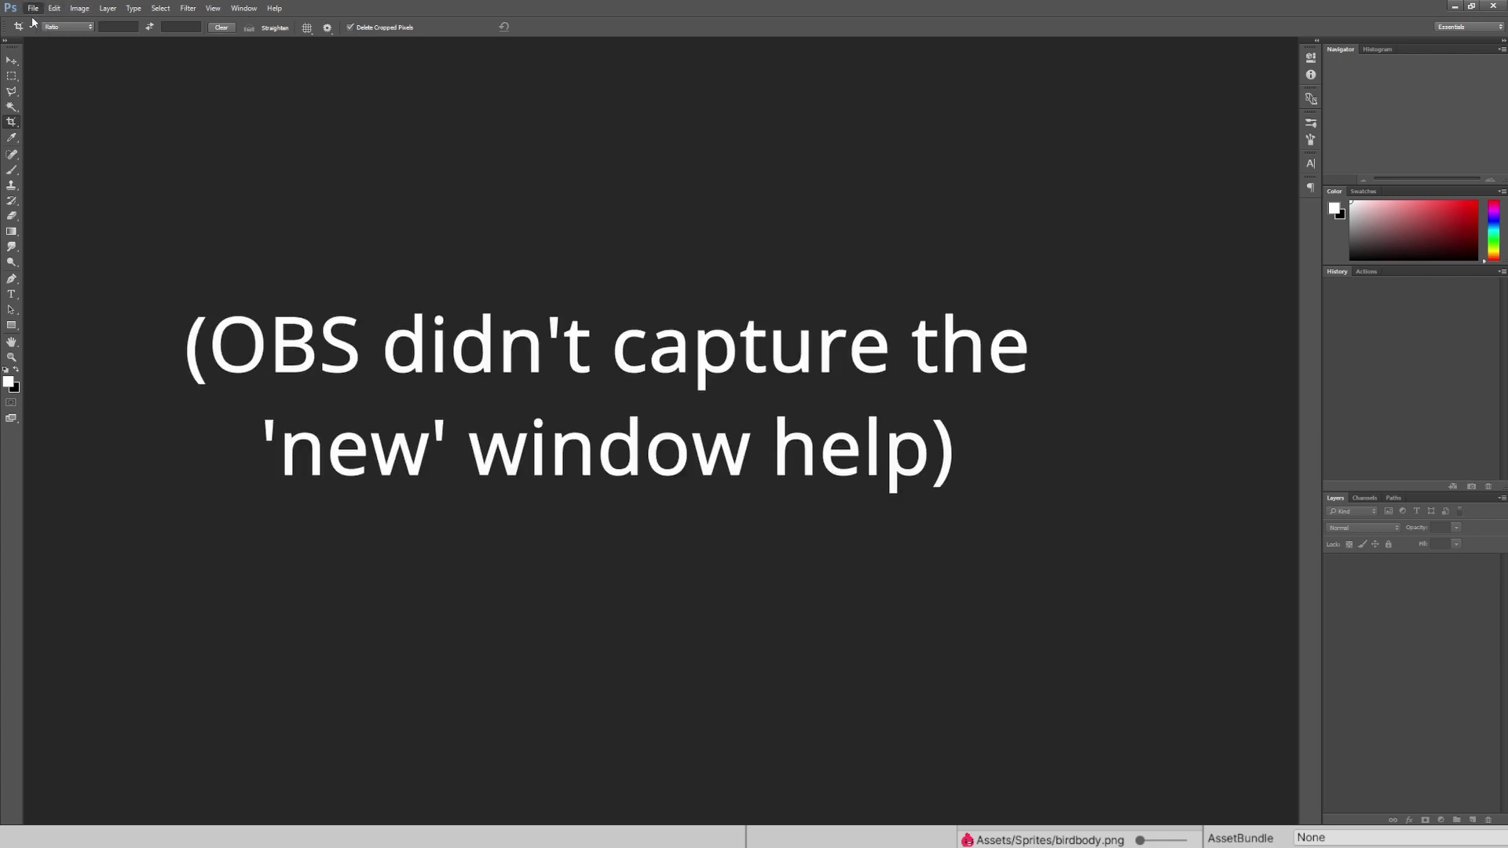
# Switch to Photoshop and create a new blank document with a transparent background, leaving it uncropped.
pyautogui.click(33, 22)
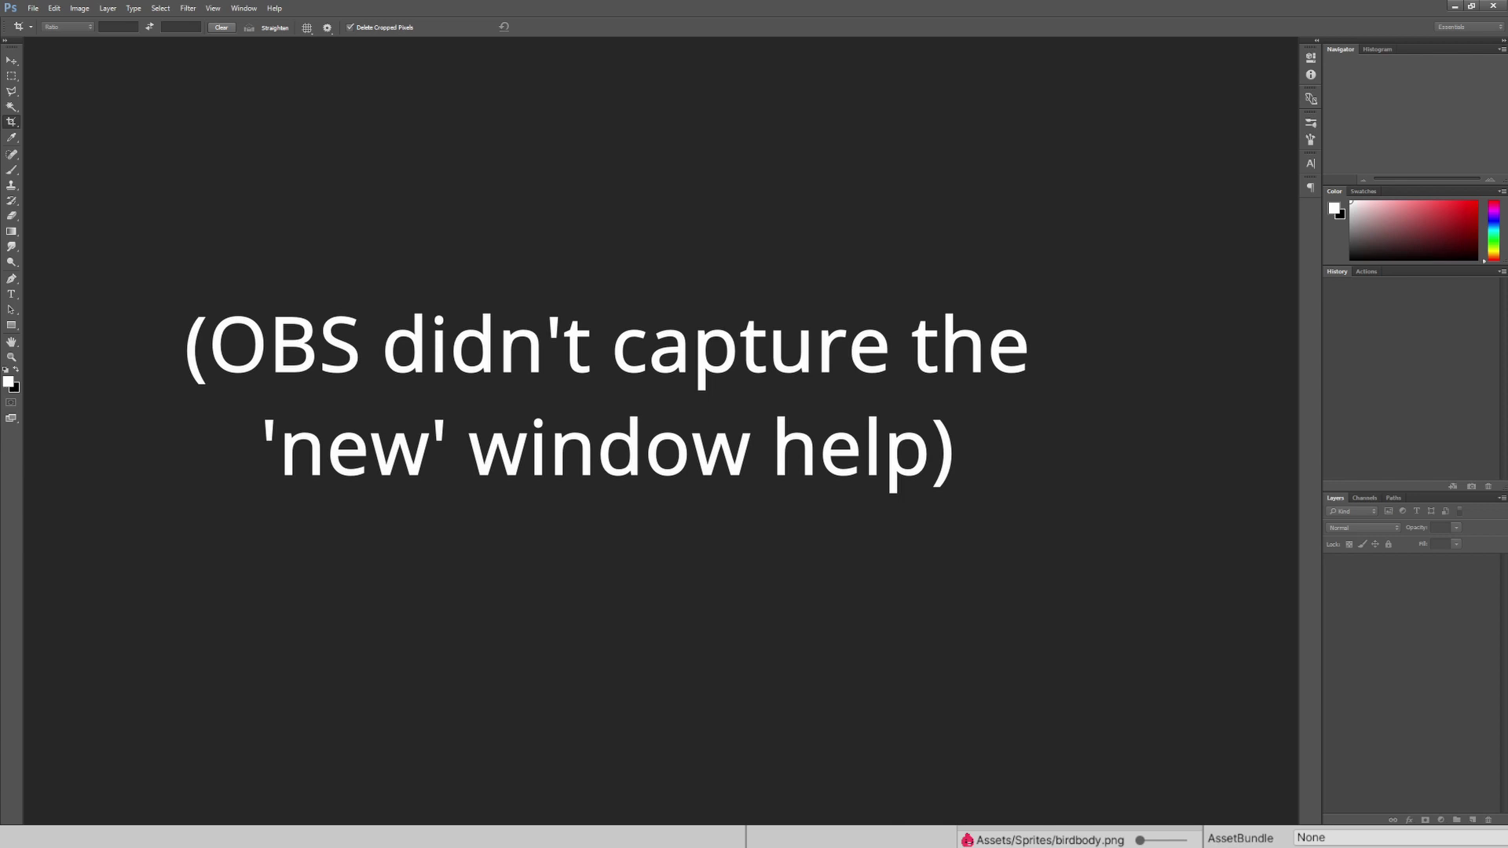
pyautogui.press('Return')
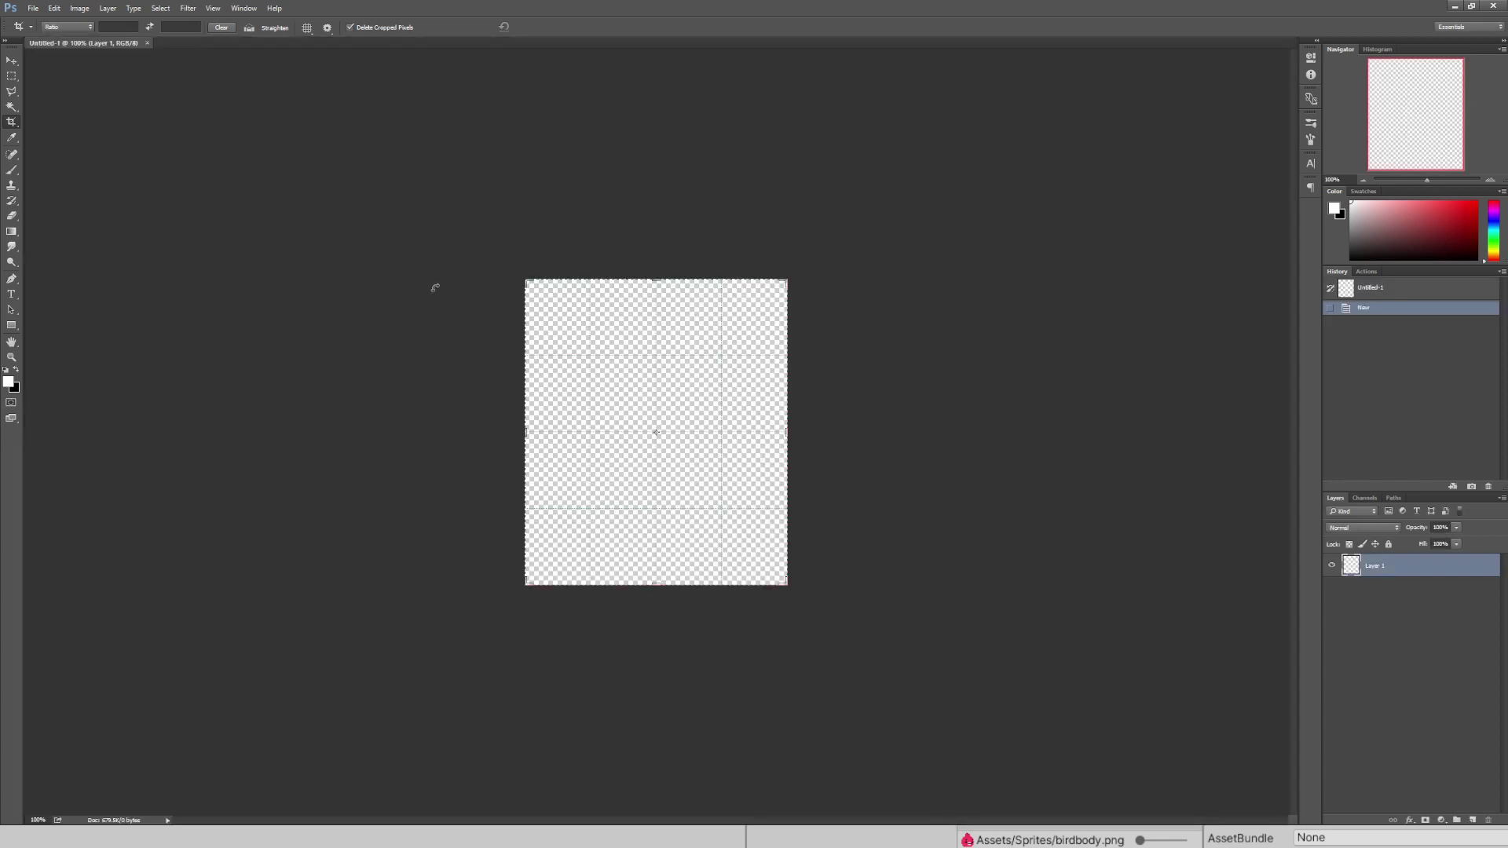
pyautogui.press('Escape')
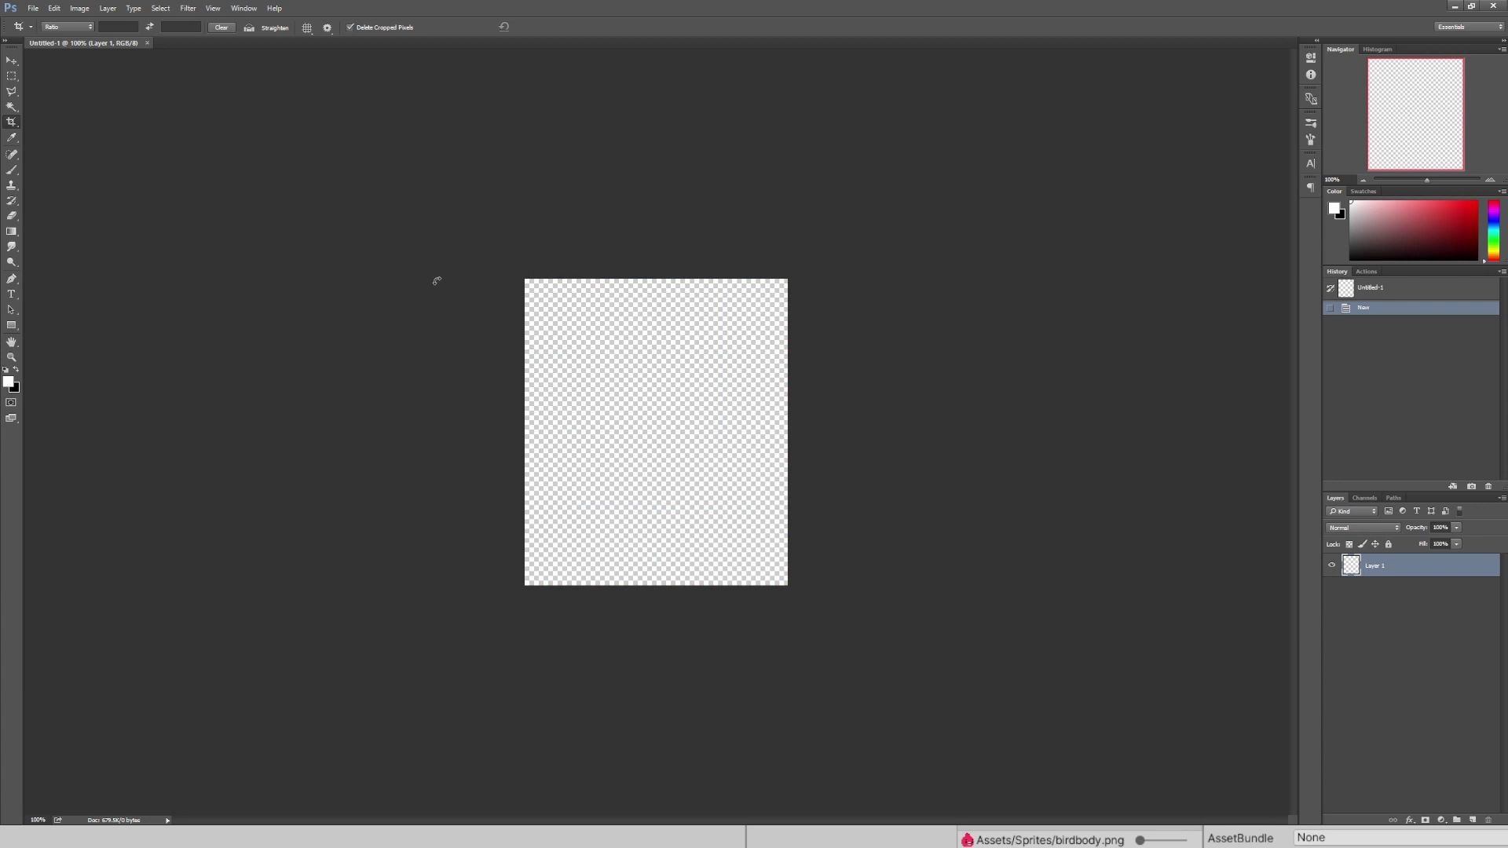
# Paint a light orange bird silhouette with head, neck, body, pointed tail, legs and feet, using an enlarged brush.
pyautogui.click(6, 370)
pyautogui.click(13, 169)
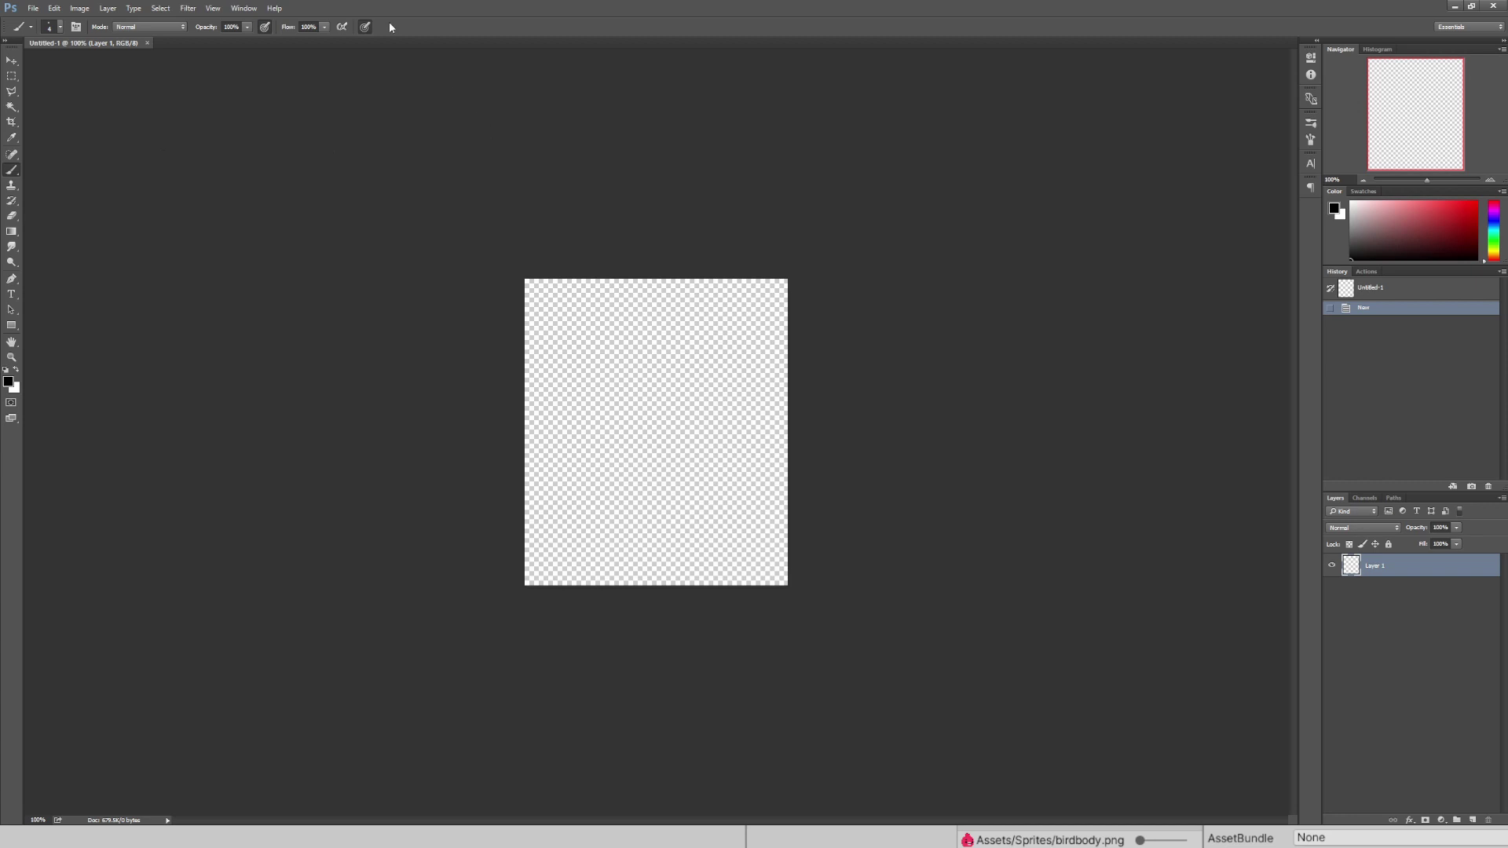
pyautogui.press(']')
pyautogui.press(']')
pyautogui.press(']')
pyautogui.press(']')
pyautogui.press(']')
pyautogui.press(']')
pyautogui.press(']')
pyautogui.moveTo(1494, 259); pyautogui.dragTo(1495, 254)
pyautogui.click(1425, 201)
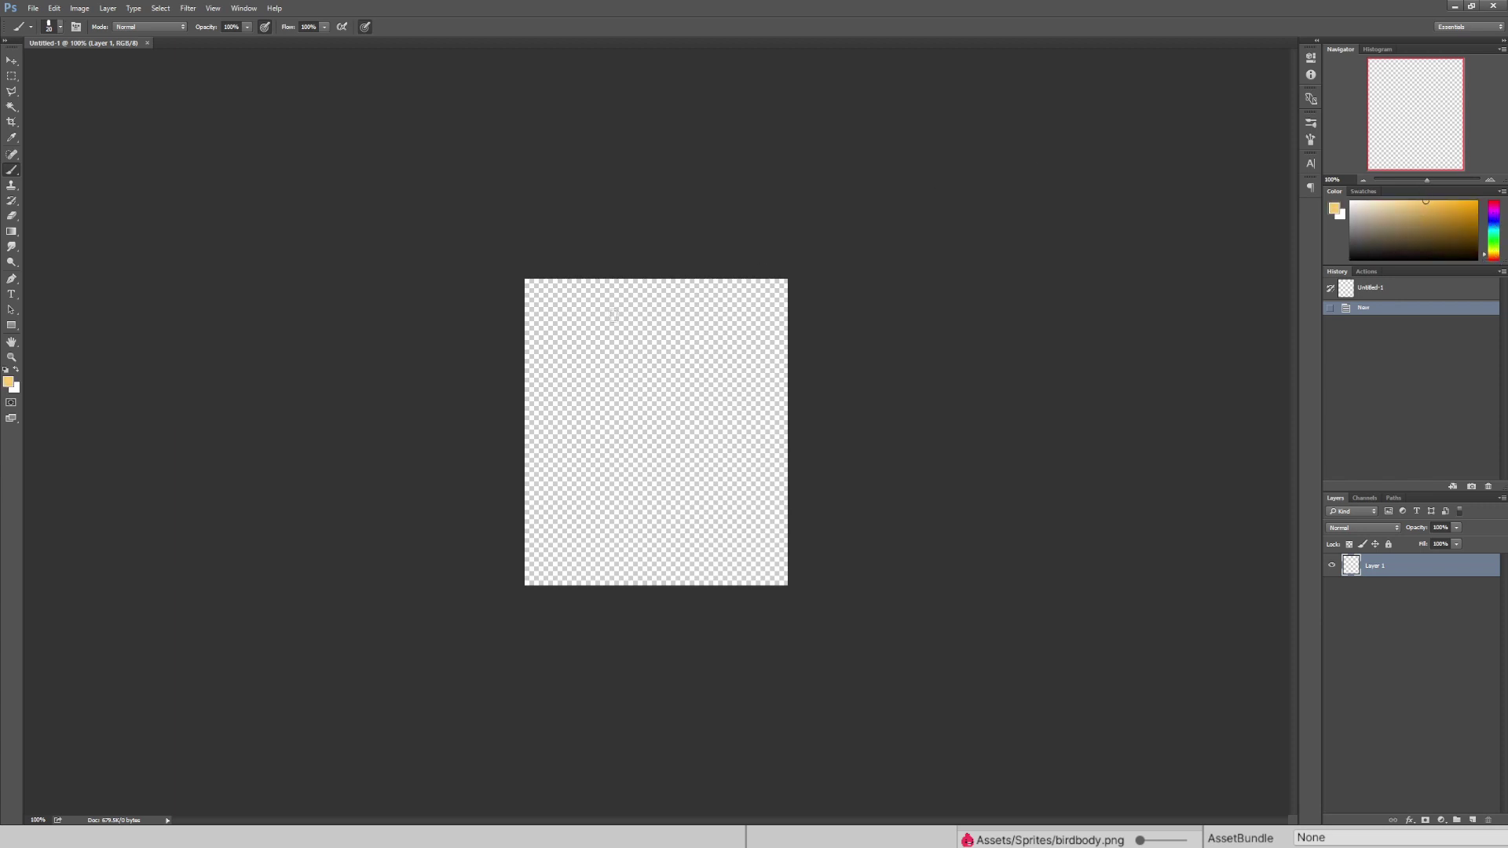
pyautogui.moveTo(674, 379)
pyautogui.mouseDown()
pyautogui.moveTo(697, 454)
pyautogui.moveTo(616, 473)
pyautogui.moveTo(616, 416)
pyautogui.moveTo(630, 440)
pyautogui.moveTo(683, 447)
pyautogui.moveTo(664, 415)
pyautogui.moveTo(661, 447)
pyautogui.moveTo(652, 402)
pyautogui.moveTo(722, 314)
pyautogui.moveTo(750, 348)
pyautogui.moveTo(726, 326)
pyautogui.moveTo(708, 421)
pyautogui.moveTo(694, 394)
pyautogui.moveTo(713, 331)
pyautogui.mouseUp()
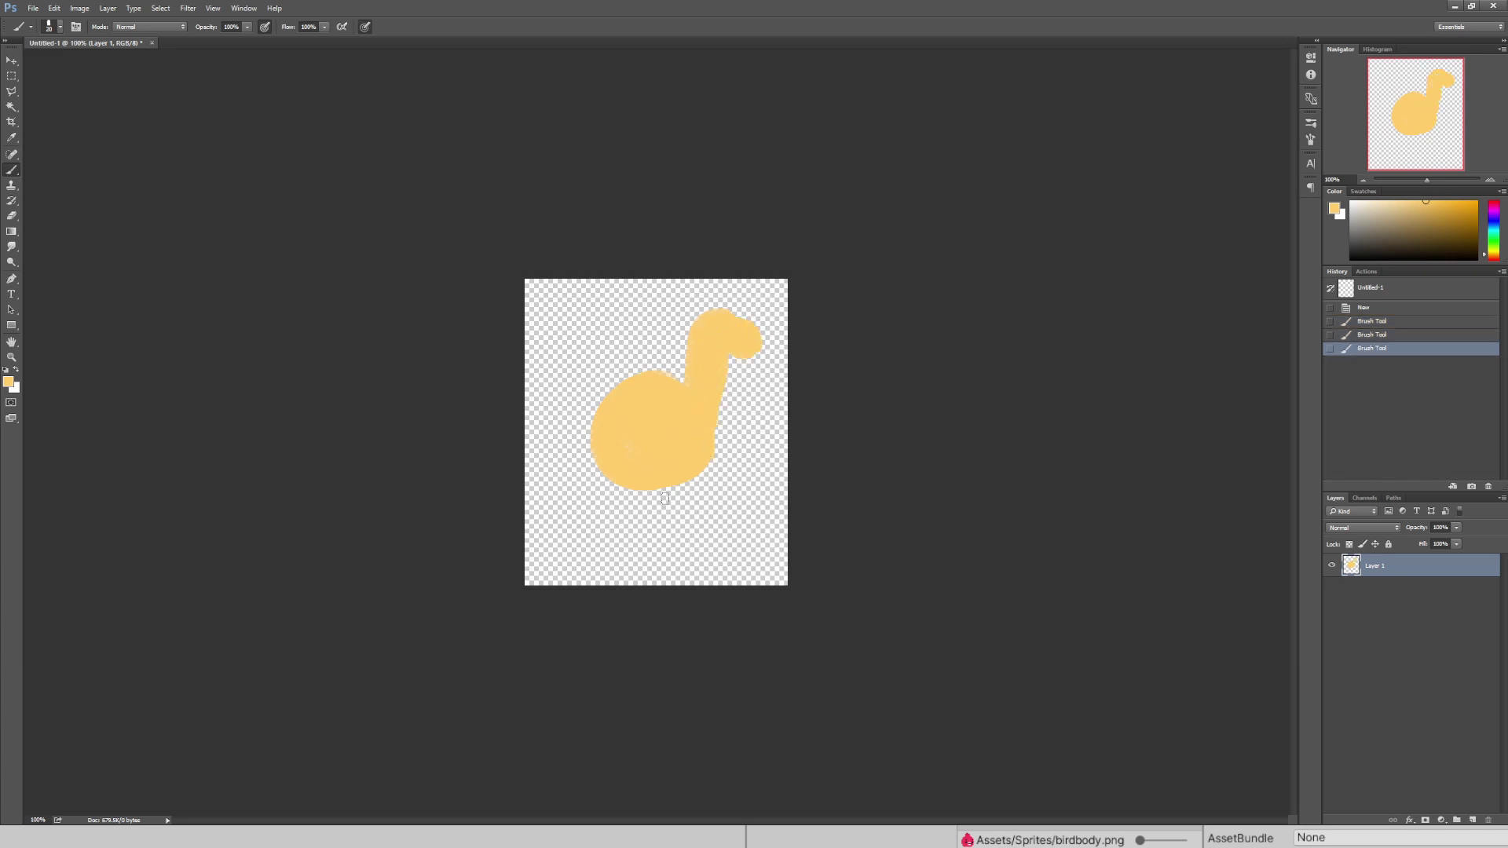
pyautogui.moveTo(667, 476)
pyautogui.mouseDown()
pyautogui.moveTo(688, 534)
pyautogui.moveTo(740, 538)
pyautogui.moveTo(699, 537)
pyautogui.moveTo(727, 563)
pyautogui.moveTo(695, 570)
pyautogui.moveTo(618, 536)
pyautogui.moveTo(635, 563)
pyautogui.moveTo(615, 564)
pyautogui.moveTo(591, 544)
pyautogui.mouseUp()
pyautogui.moveTo(632, 375)
pyautogui.mouseDown()
pyautogui.moveTo(548, 397)
pyautogui.moveTo(604, 468)
pyautogui.moveTo(555, 422)
pyautogui.moveTo(603, 452)
pyautogui.moveTo(622, 388)
pyautogui.mouseUp()
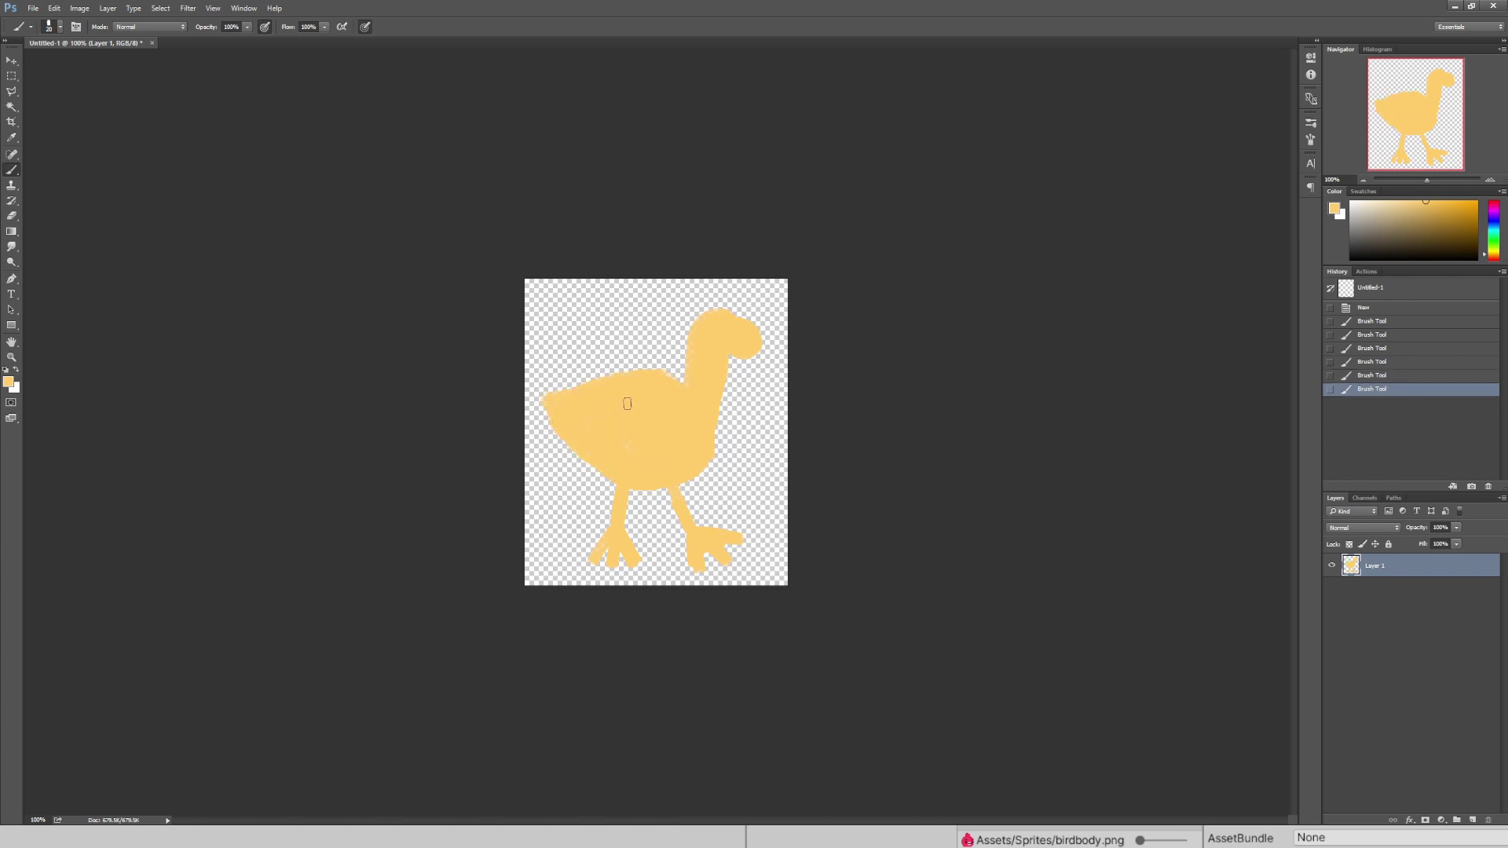
# Scale the painted bird up with Free Transform until it fills the whole canvas, and return to the Brush tool.
pyautogui.hotkey('ctrl', 't')
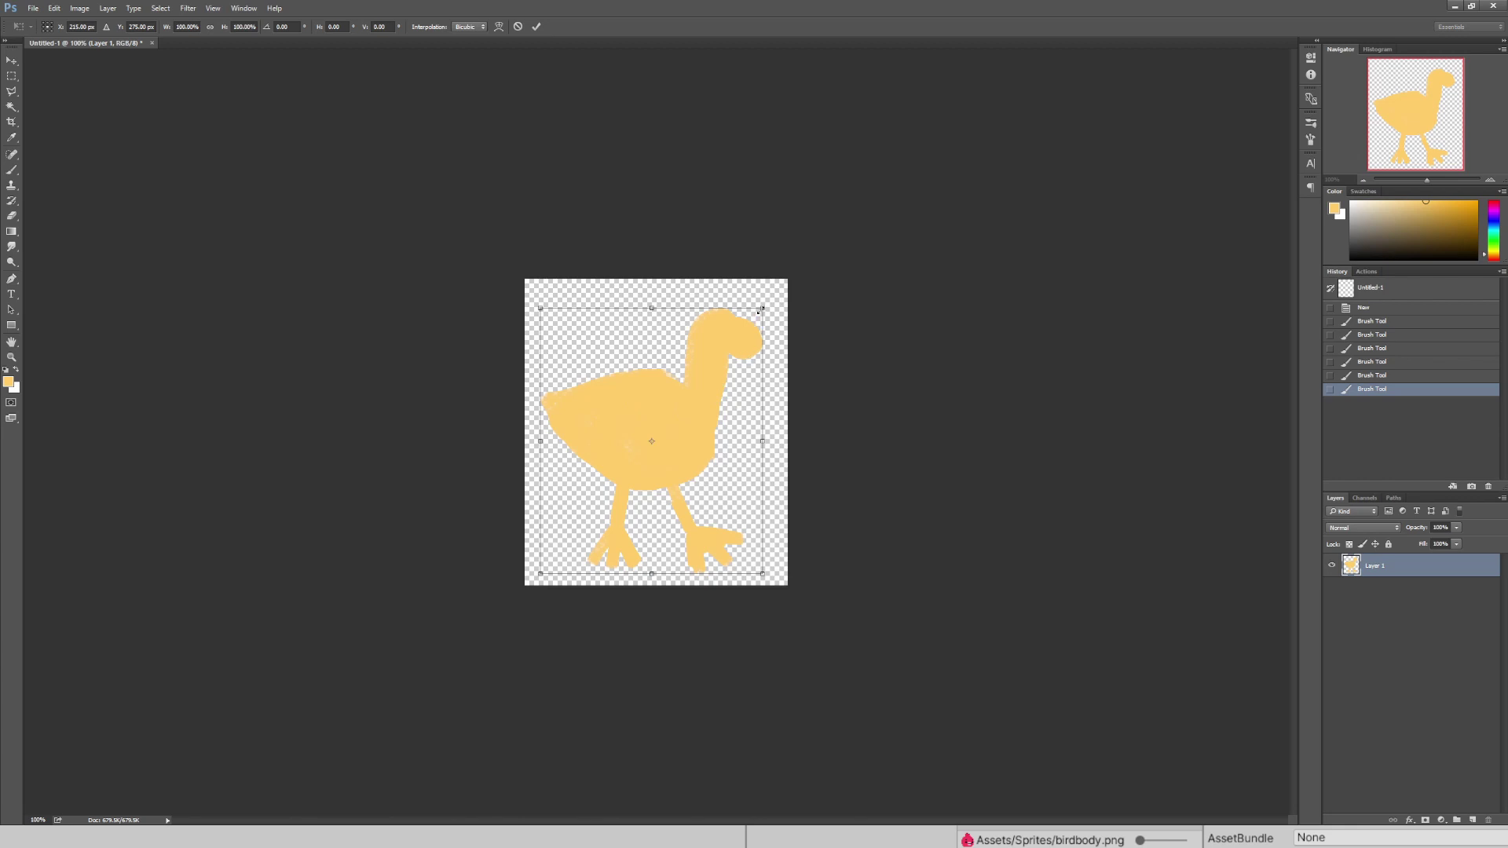
pyautogui.keyDown('shift'); pyautogui.moveTo(762, 308); pyautogui.dragTo(801, 295); pyautogui.keyUp('shift')
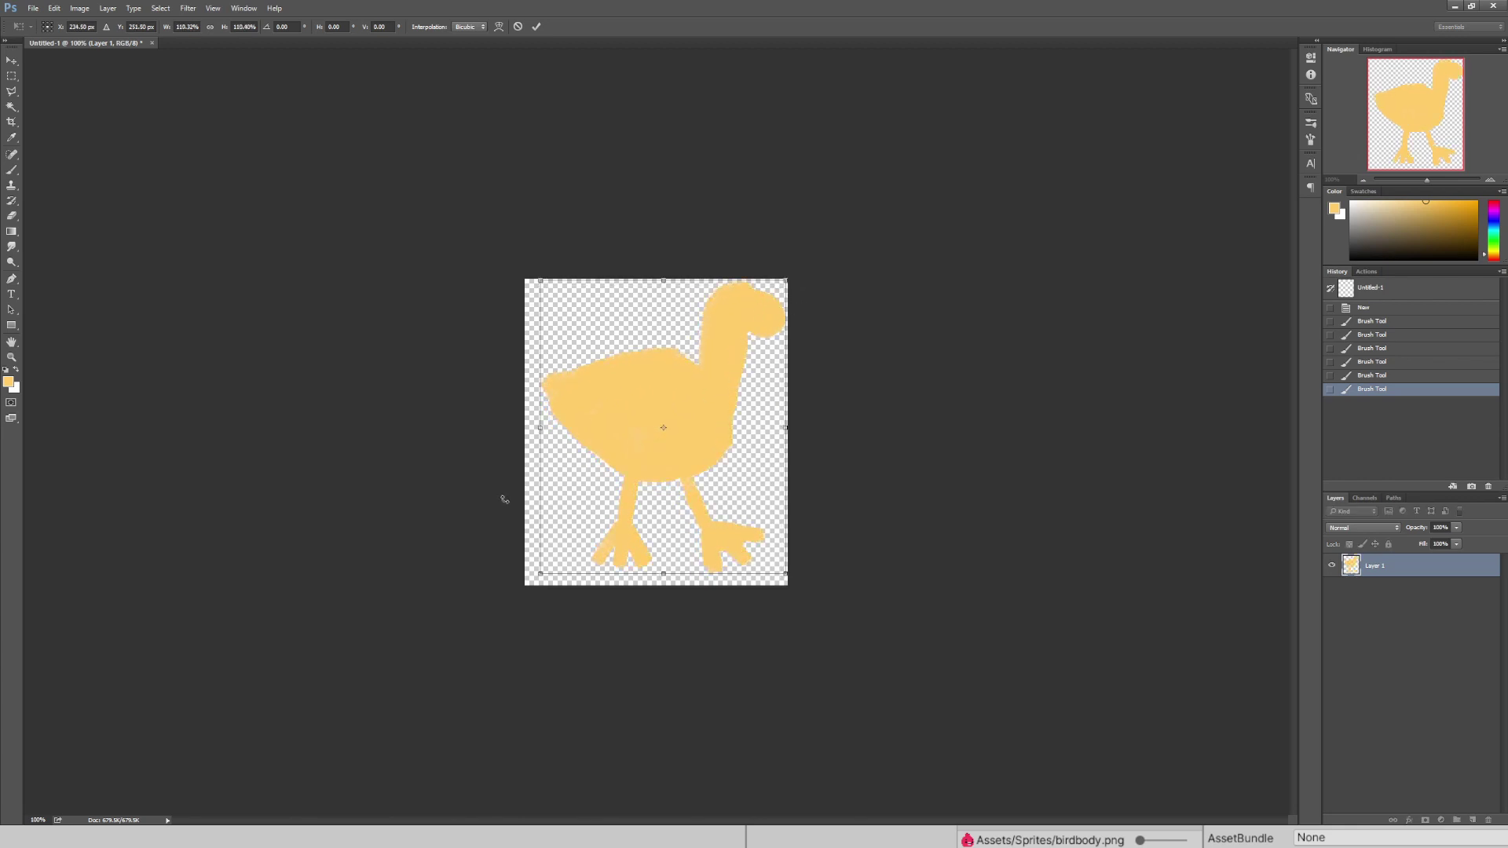
pyautogui.keyDown('shift'); pyautogui.moveTo(541, 568); pyautogui.dragTo(523, 588); pyautogui.keyUp('shift')
pyautogui.press('b')
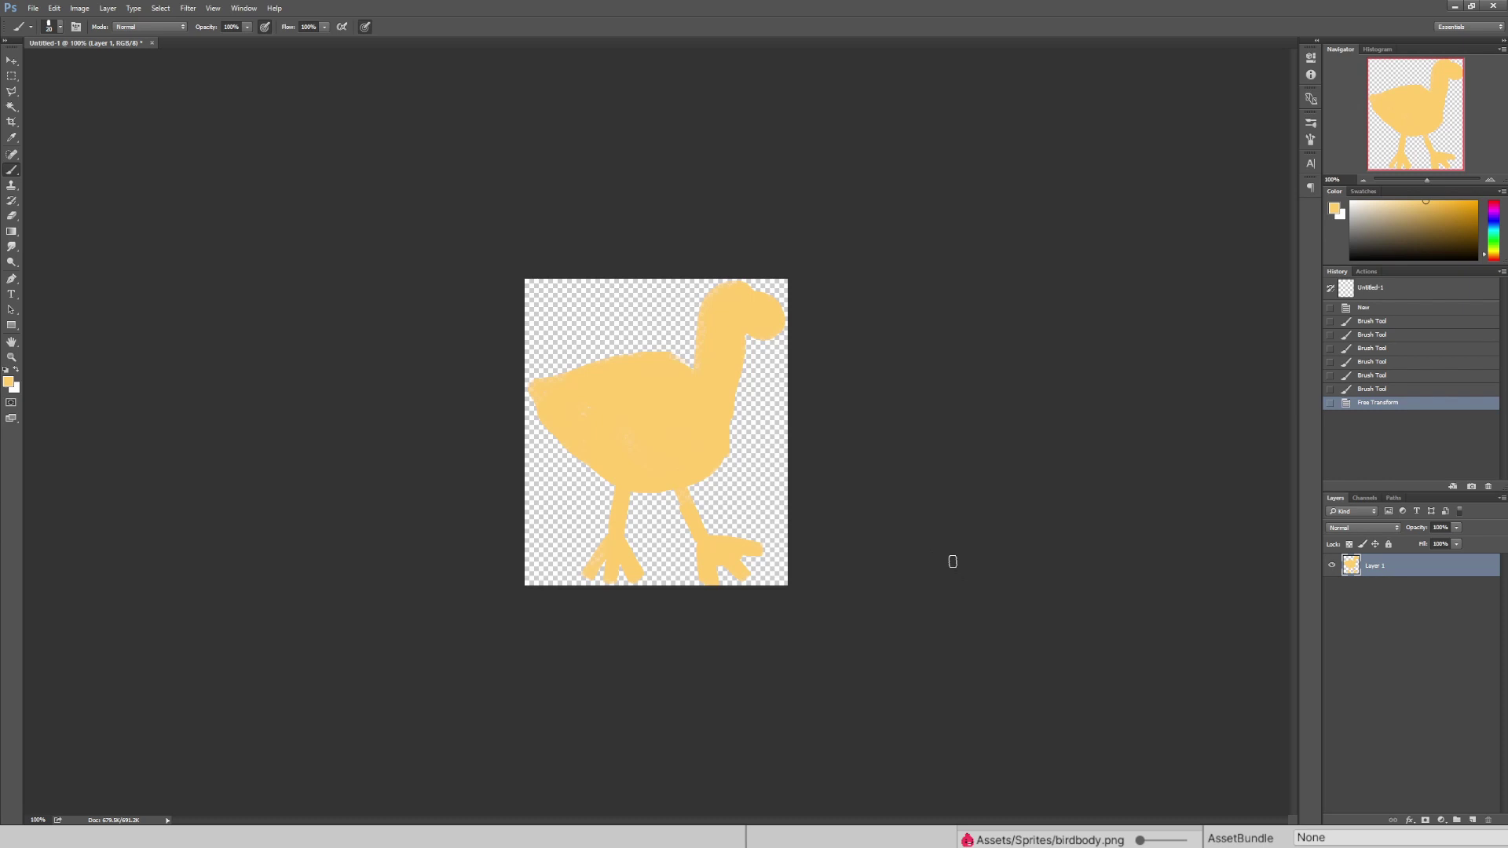
# Paint two round white eyes on the bird's head.
pyautogui.click(16, 371)
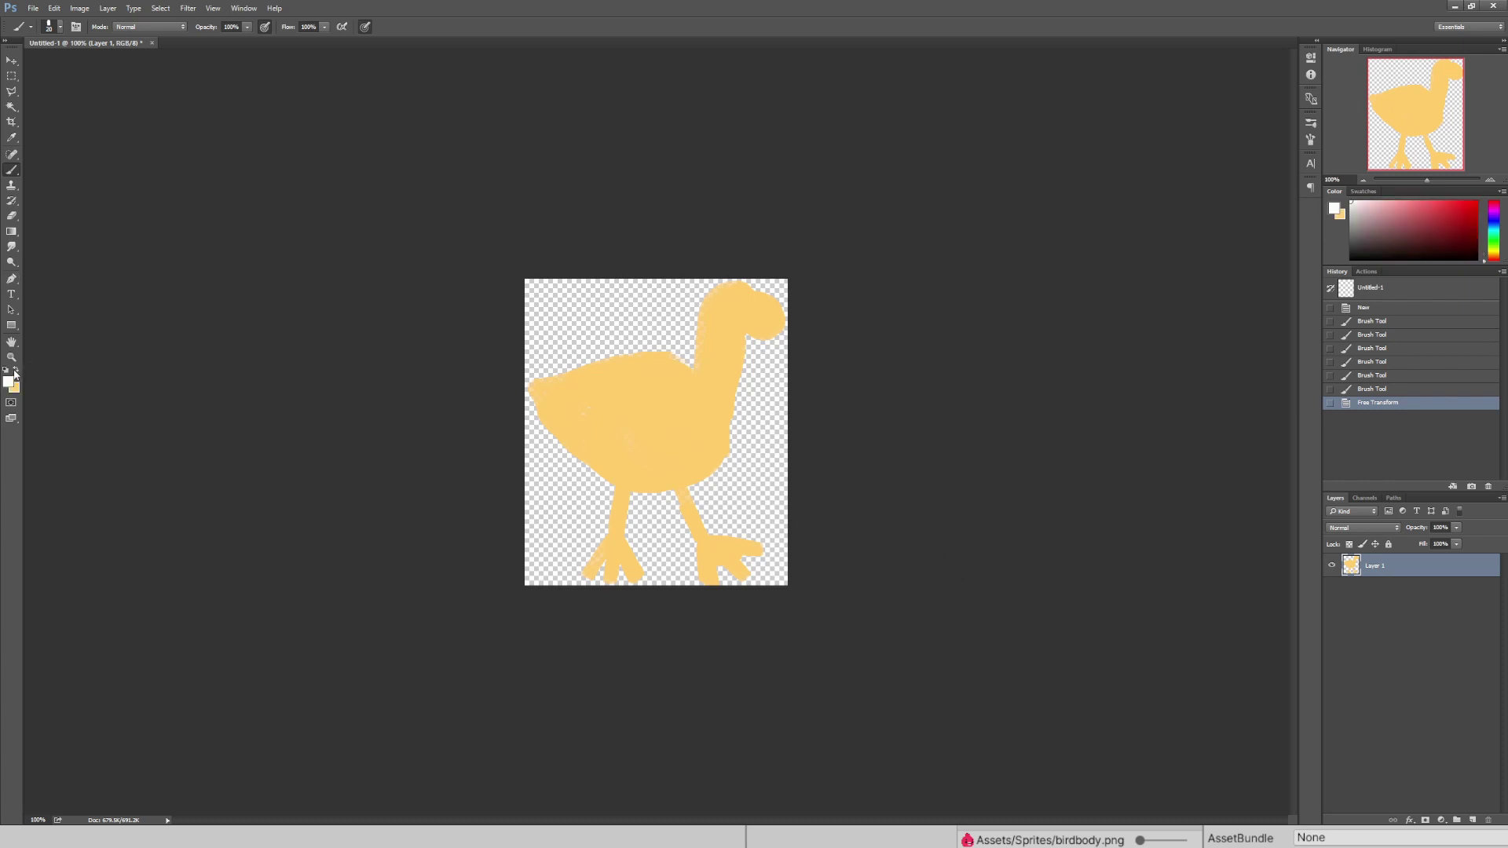
pyautogui.moveTo(712, 303); pyautogui.dragTo(750, 298)
# Draw the bird's smile, both pupils, and the wing and feather lines in black with a thin brush.
pyautogui.moveTo(1371, 234); pyautogui.dragTo(1351, 259)
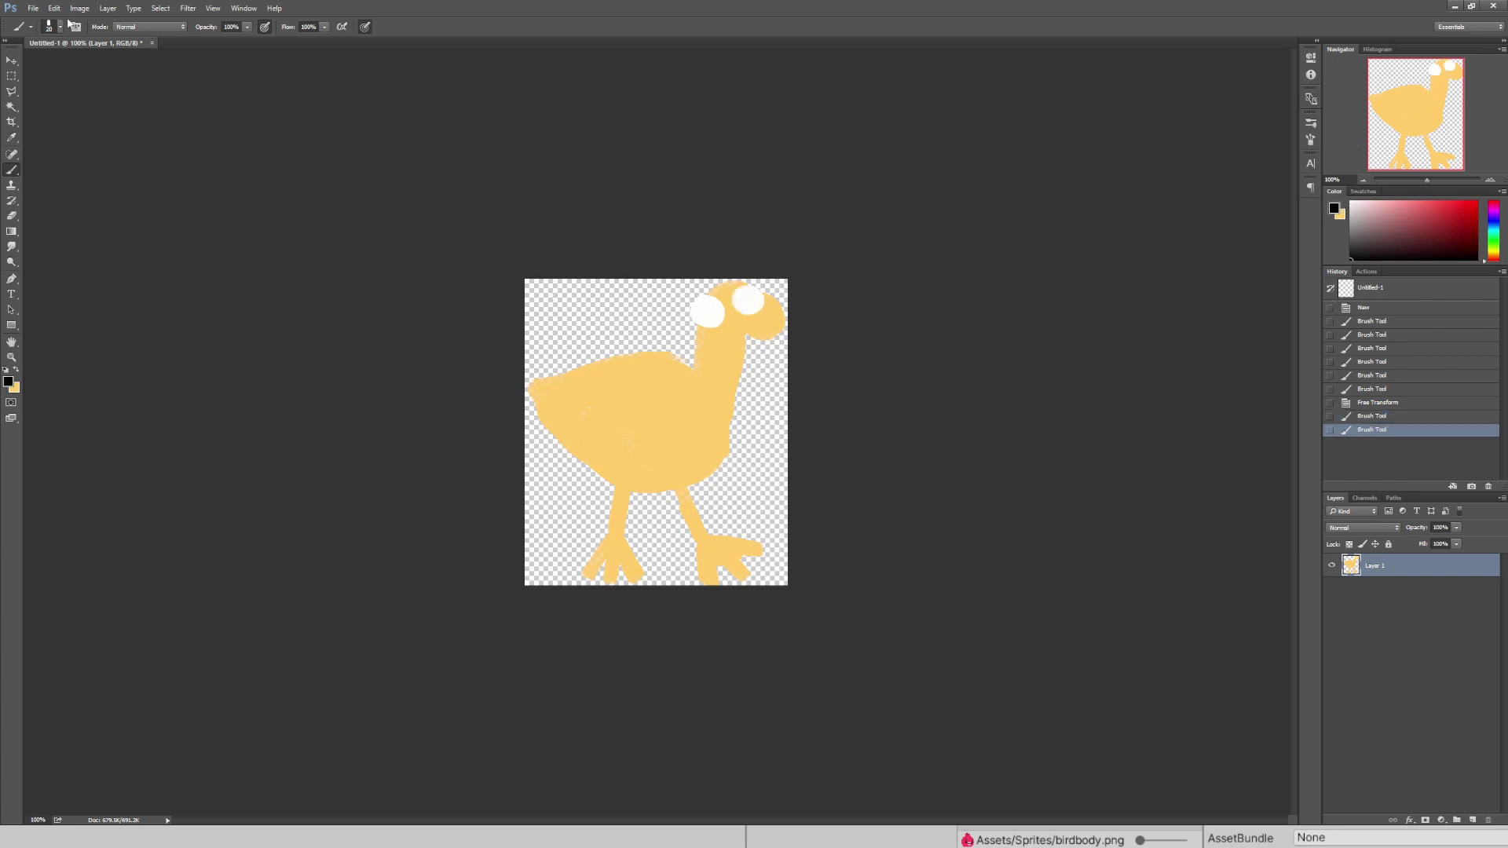
pyautogui.press('[')
pyautogui.press('[')
pyautogui.press('[')
pyautogui.press('[')
pyautogui.press('[')
pyautogui.press('[')
pyautogui.press('[')
pyautogui.moveTo(754, 325); pyautogui.dragTo(775, 337)
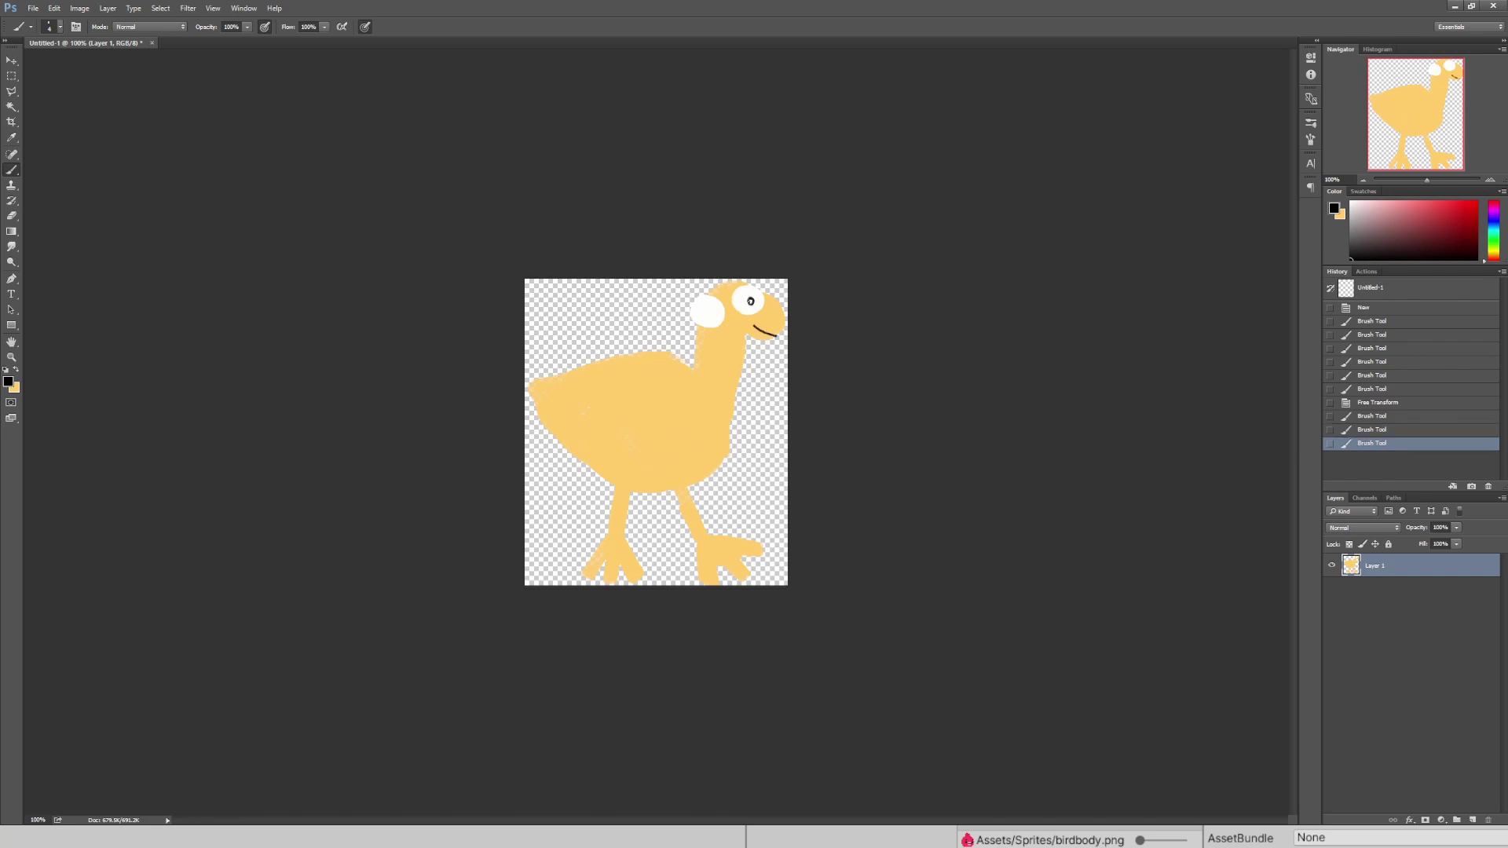
pyautogui.click(750, 301)
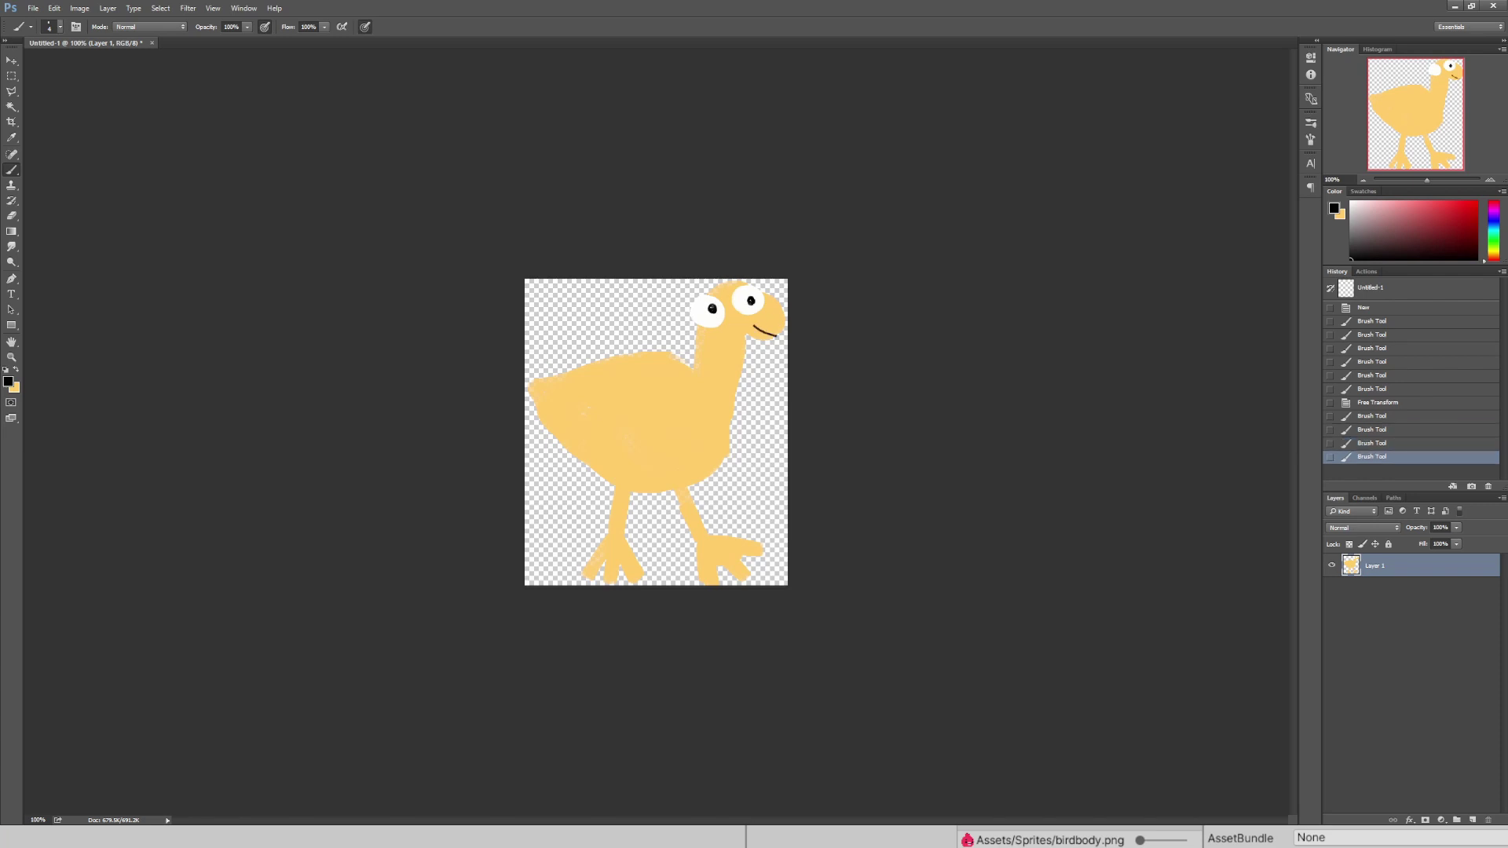
pyautogui.moveTo(567, 400); pyautogui.dragTo(682, 386)
pyautogui.moveTo(577, 420)
pyautogui.mouseDown()
pyautogui.moveTo(618, 401)
pyautogui.moveTo(584, 384)
pyautogui.mouseUp()
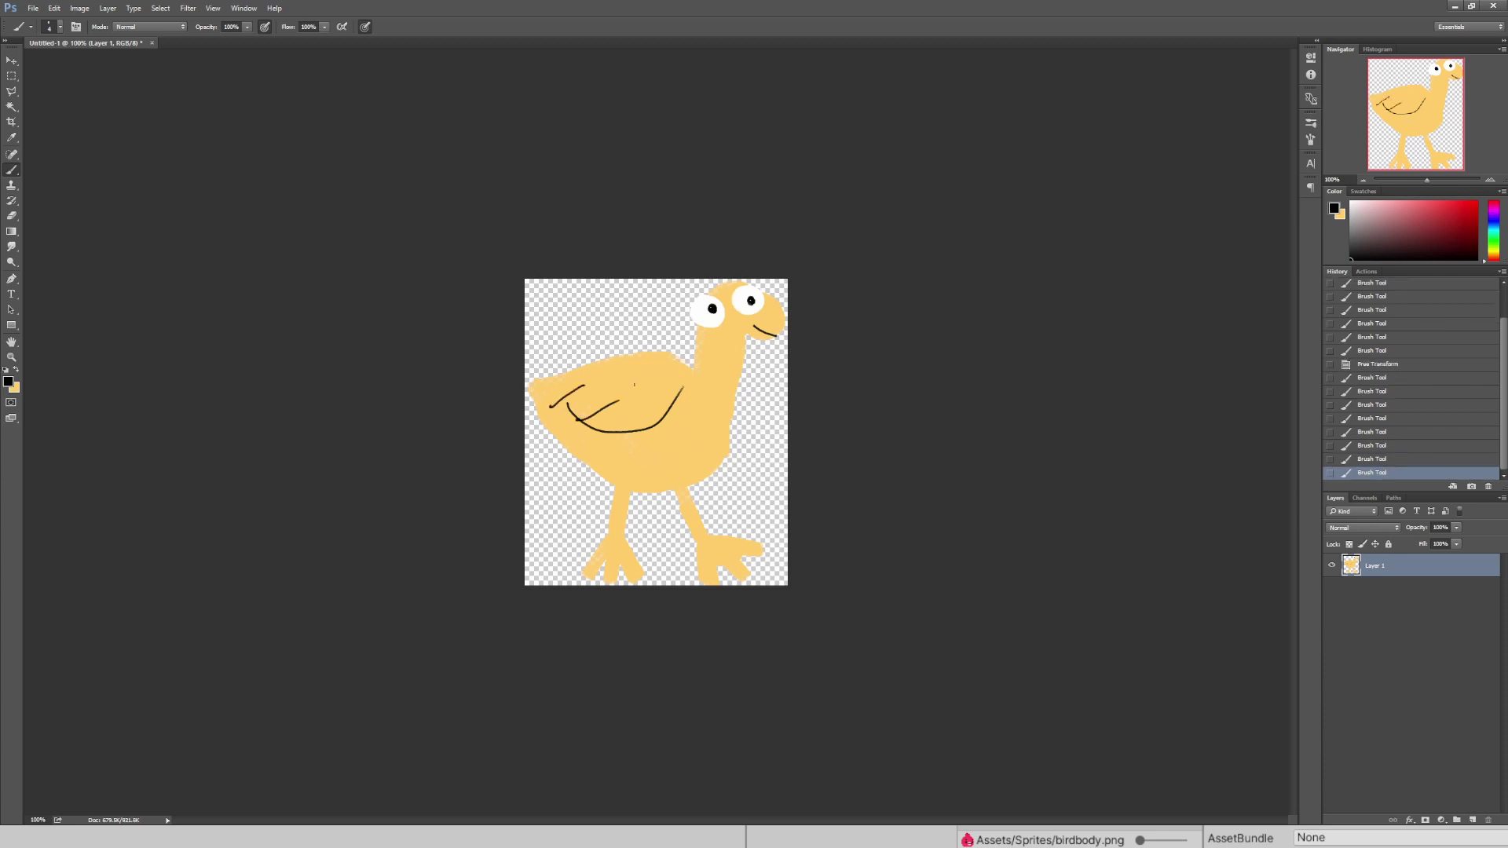
# Start saving the drawing and create a folder named Textures inside the GMTK-Unity-Tutorial-main project's Assets folder.
pyautogui.hotkey('ctrl', 's')
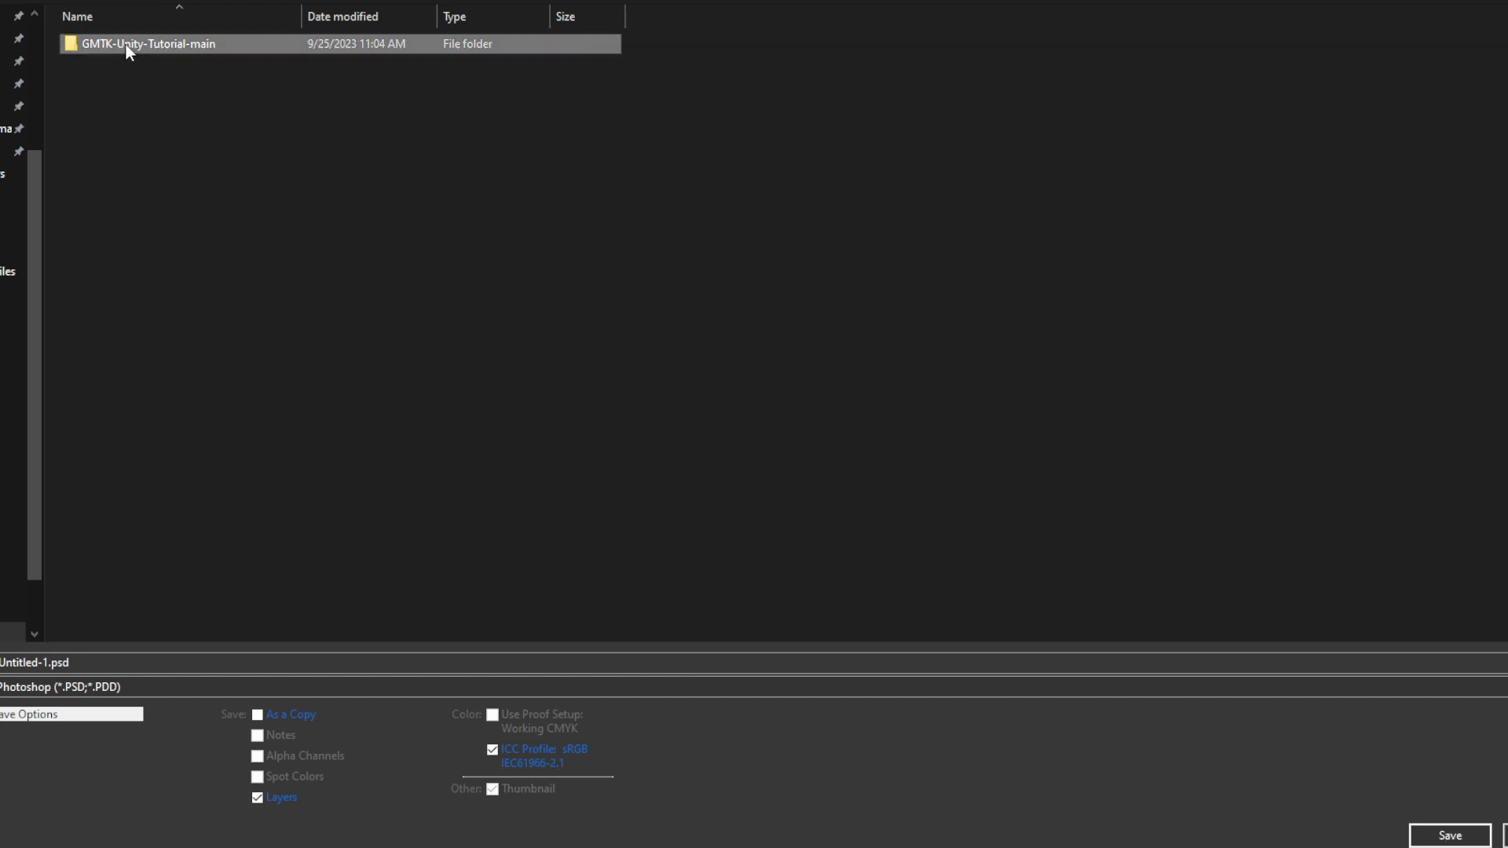
pyautogui.doubleClick(157, 49)
pyautogui.doubleClick(124, 67)
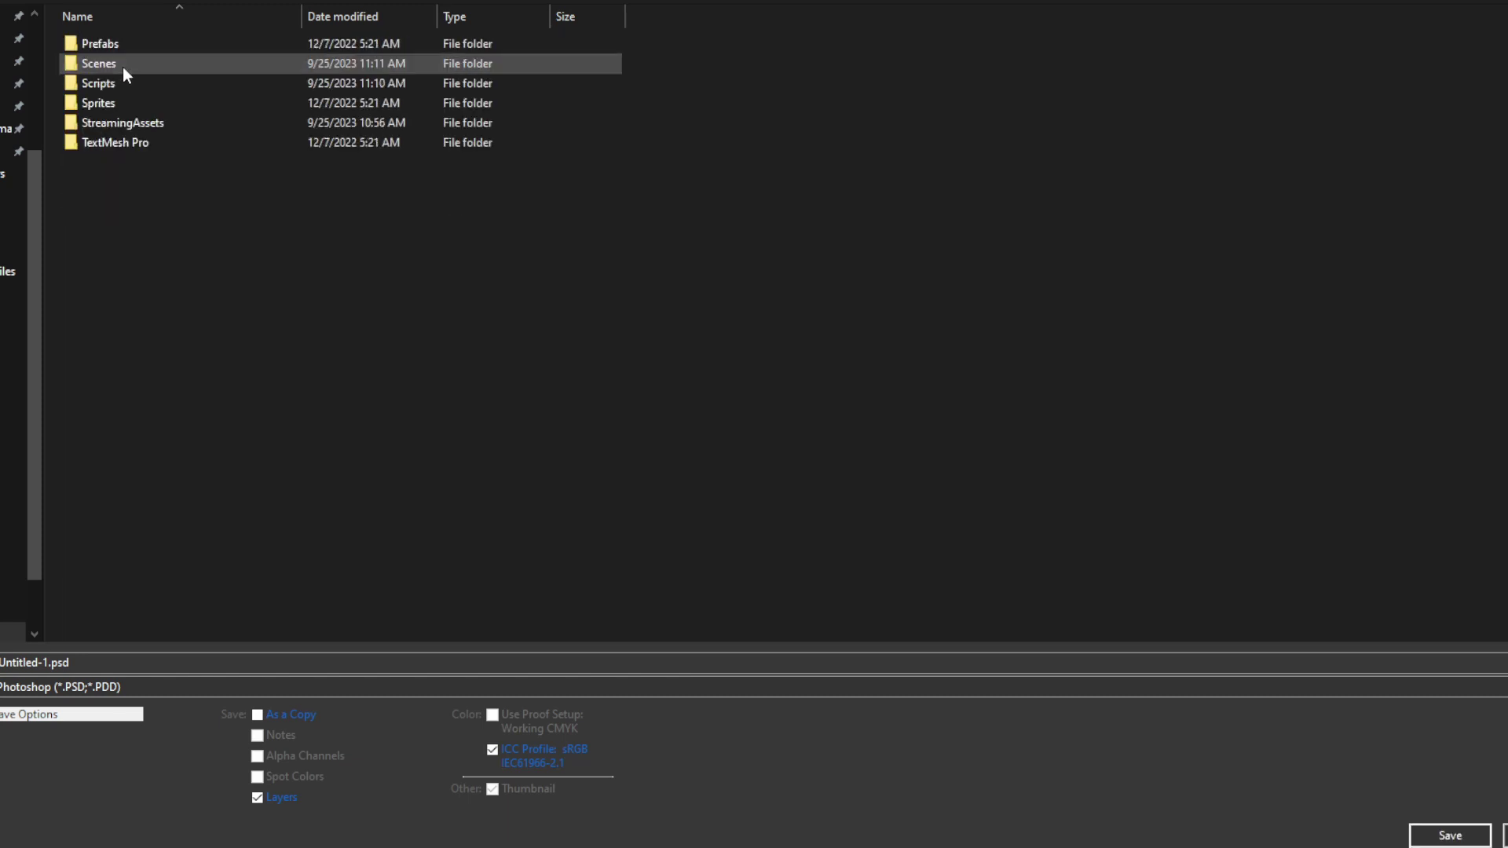
pyautogui.rightClick(179, 267)
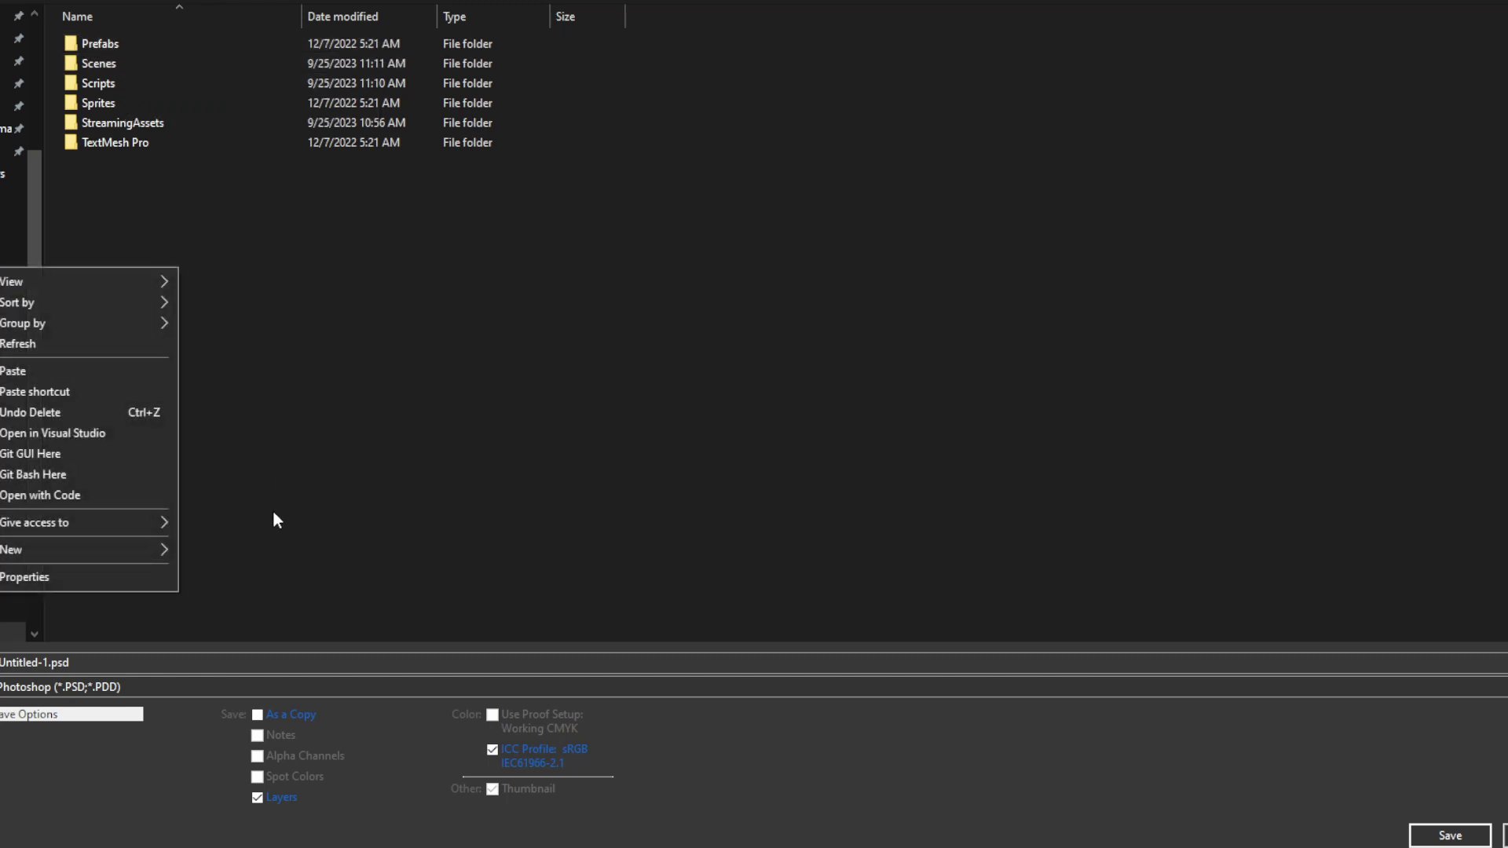
pyautogui.click(222, 551)
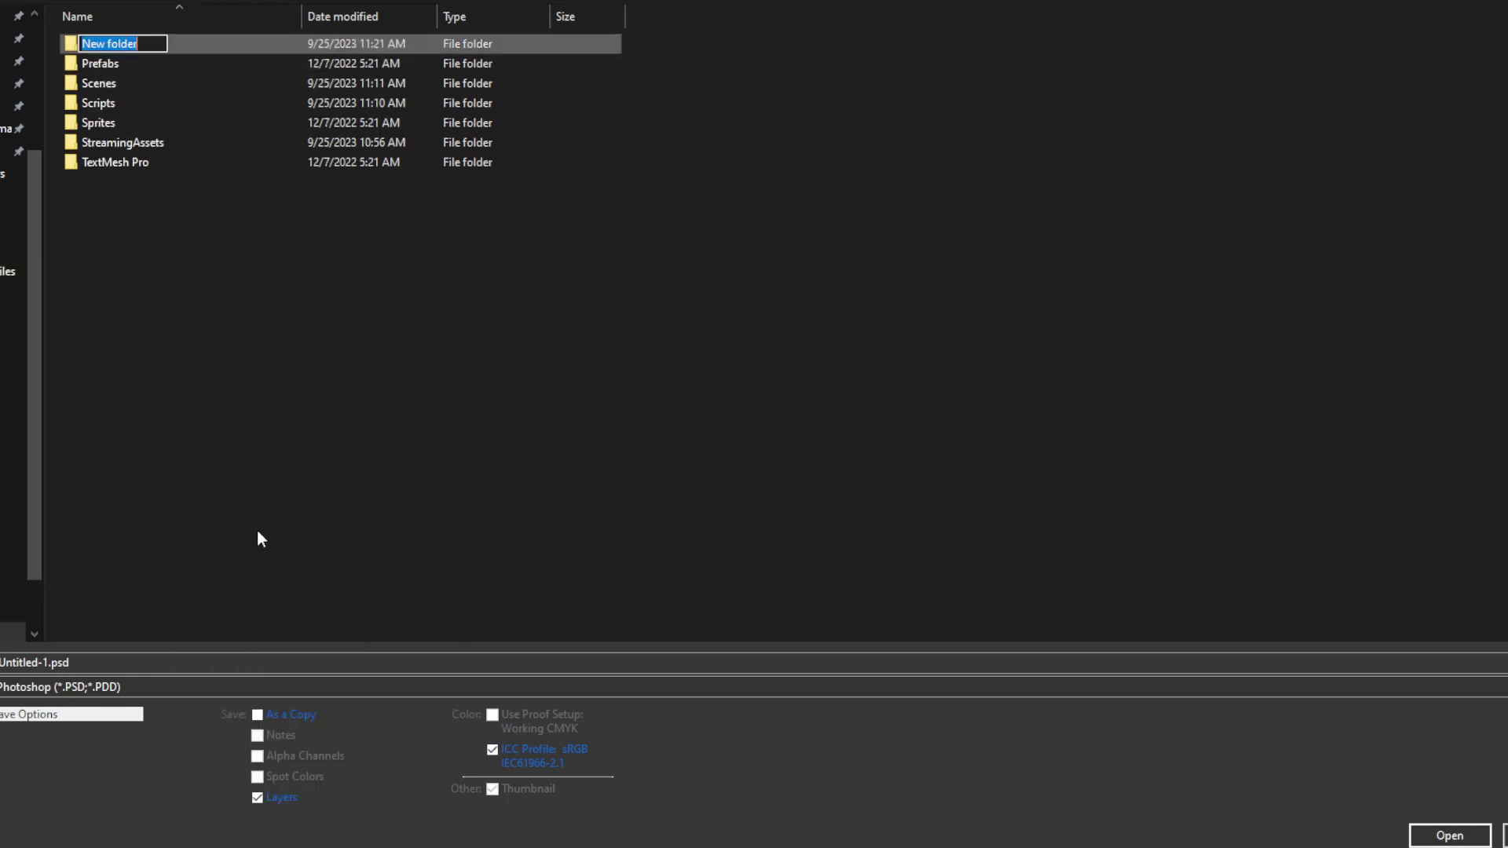
pyautogui.write('Textures')
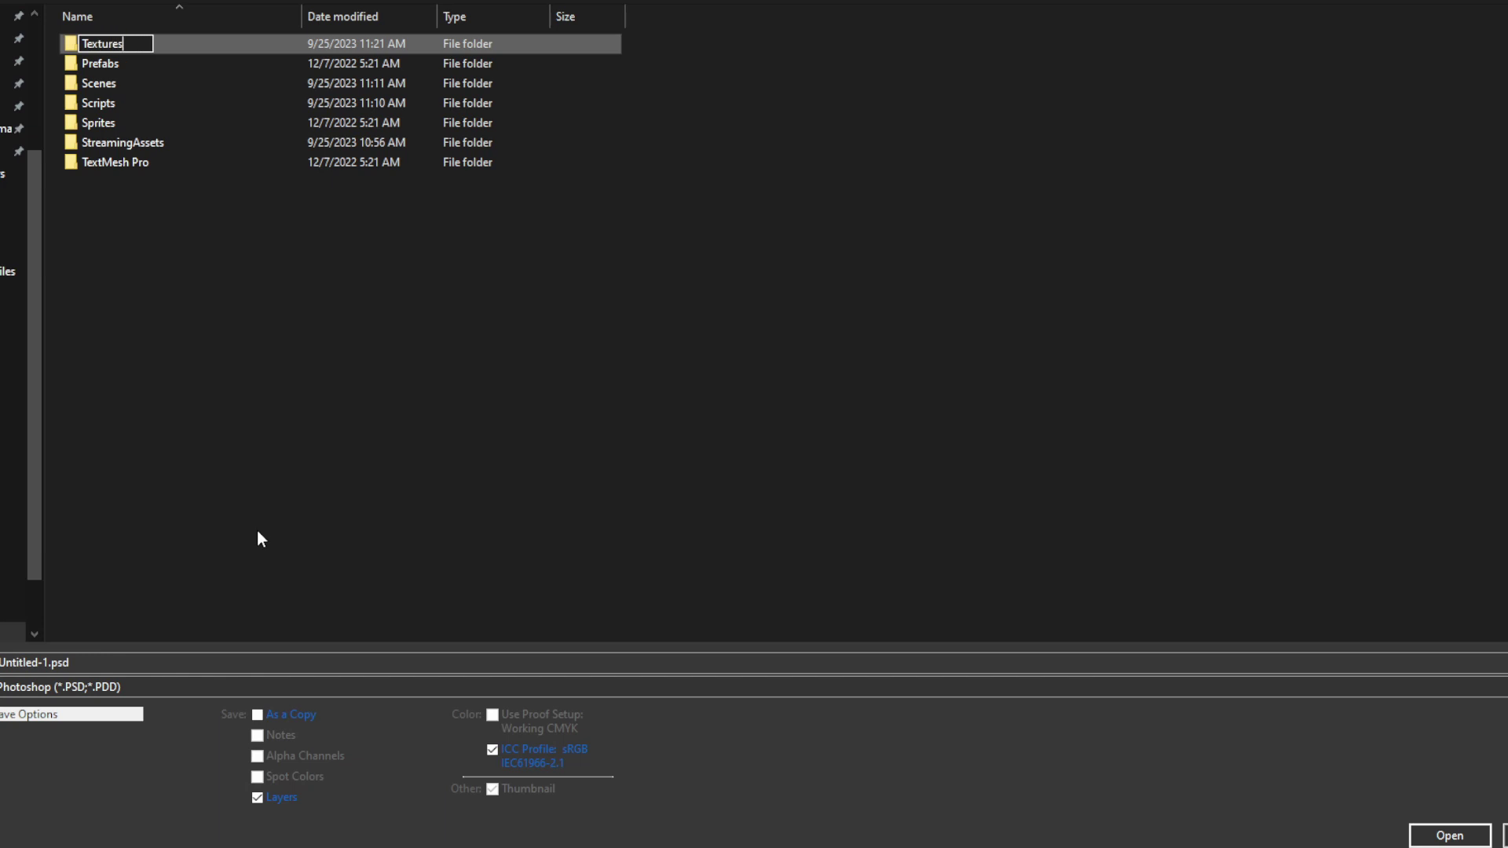
pyautogui.press('Return')
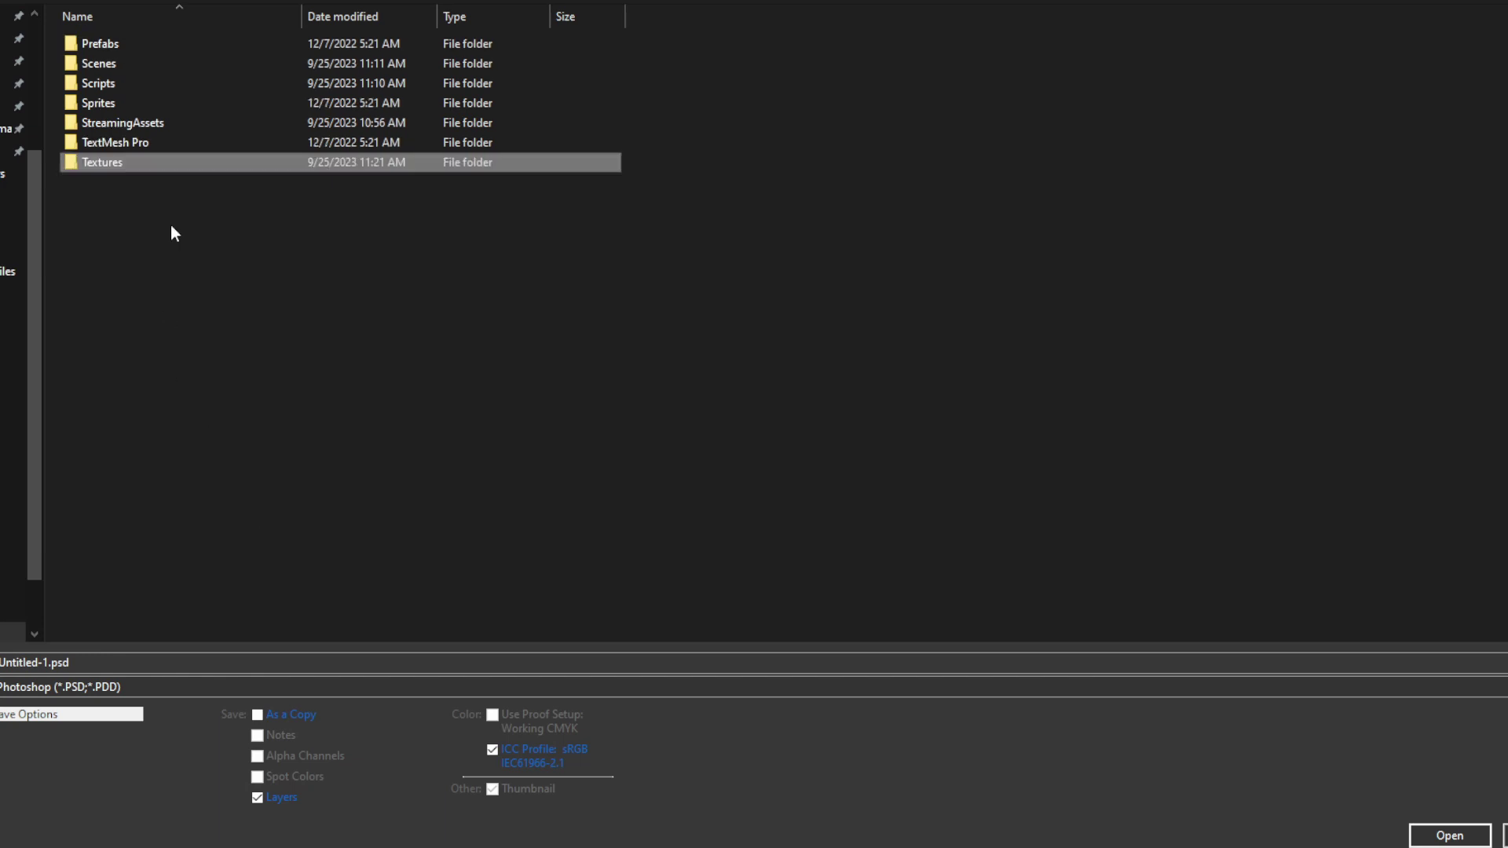
# Save the drawing in PNG format as NewBird inside the Textures folder.
pyautogui.doubleClick(135, 162)
pyautogui.click(105, 686)
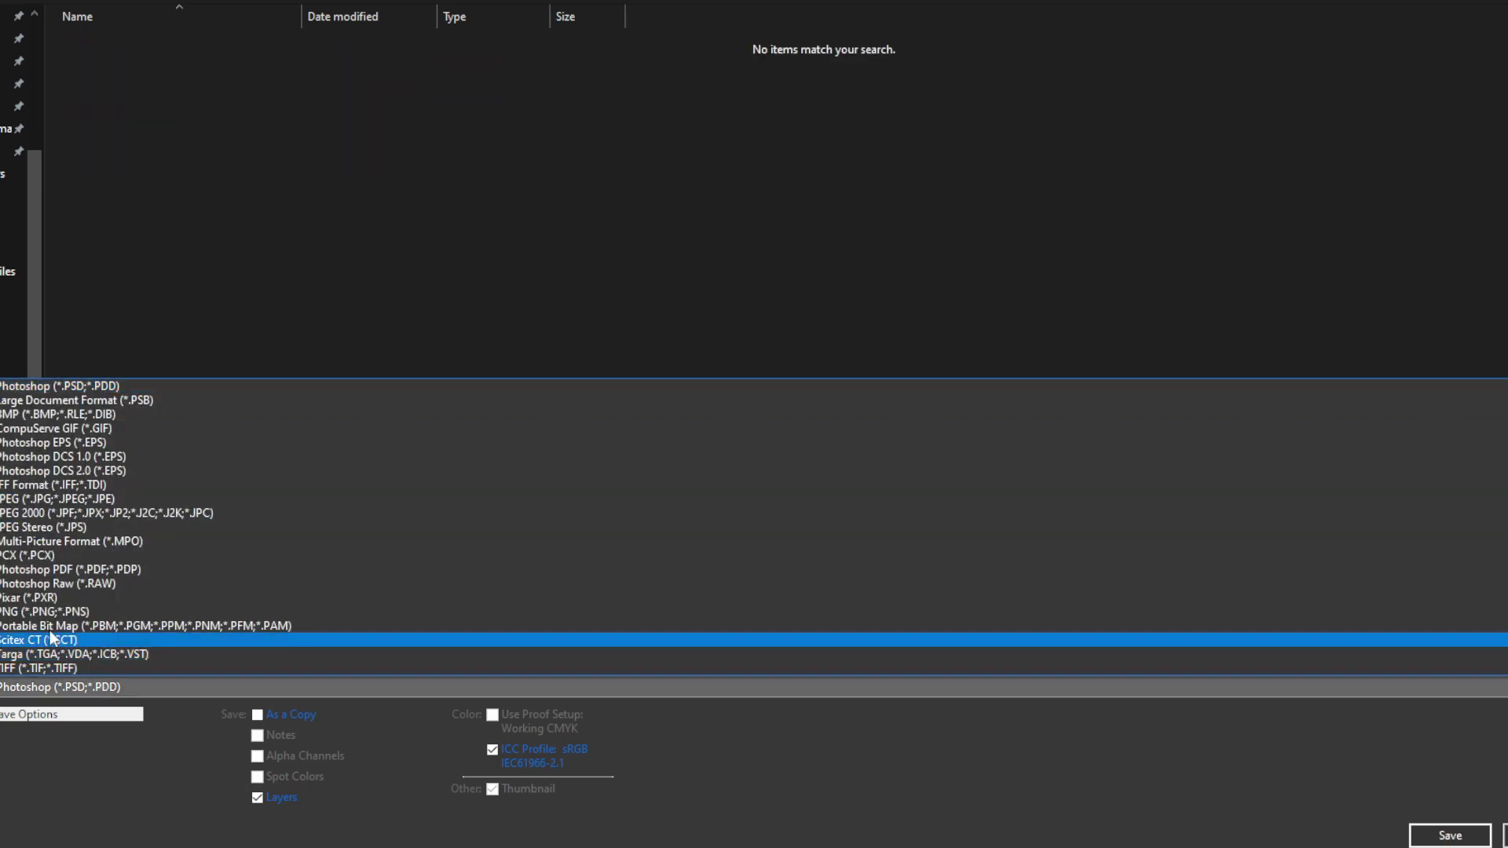
pyautogui.click(49, 626)
pyautogui.click(99, 664)
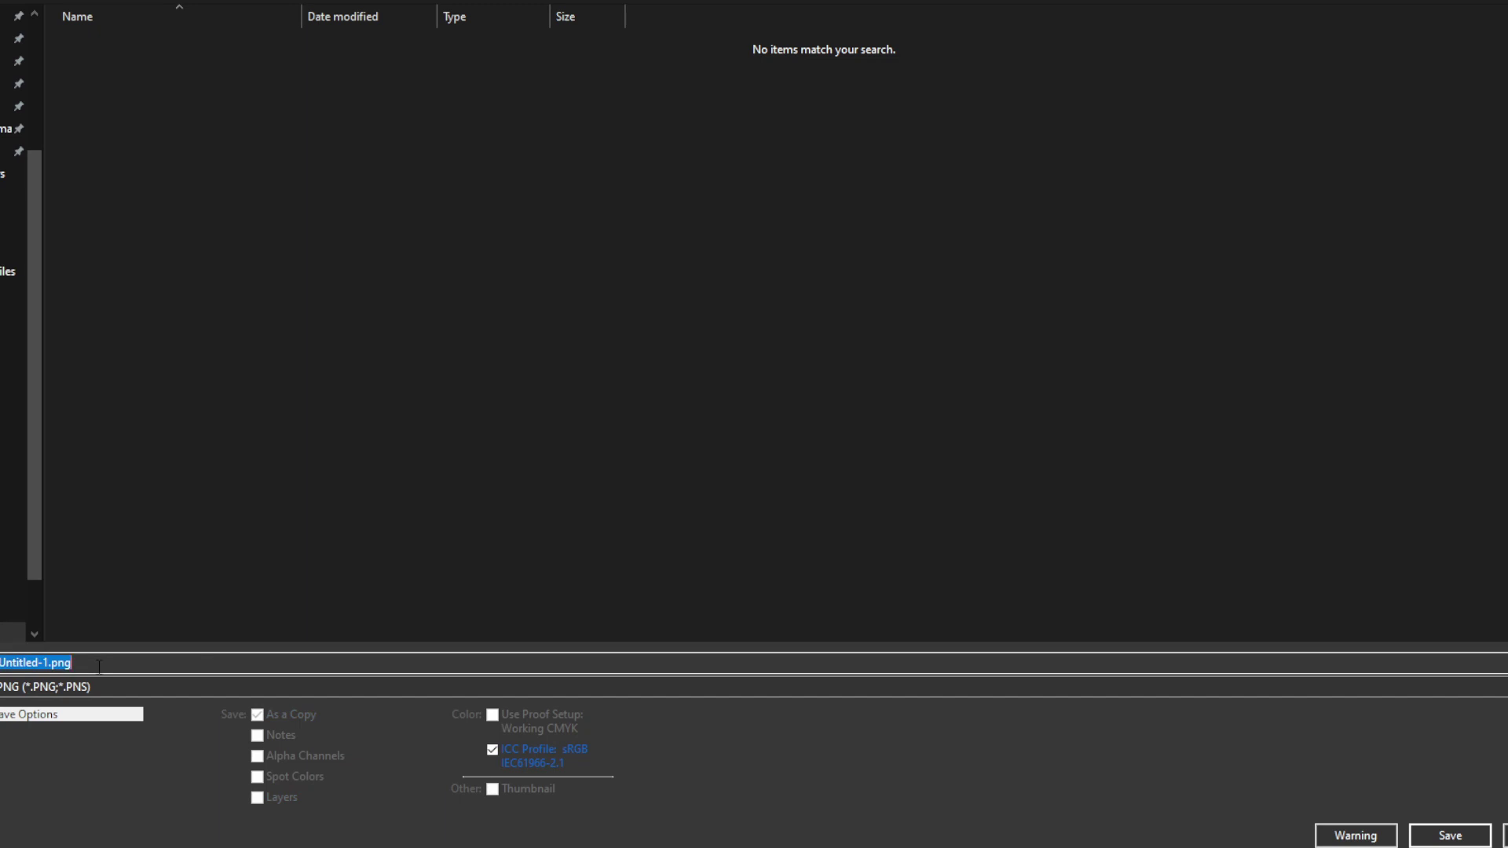
pyautogui.write('NewB')
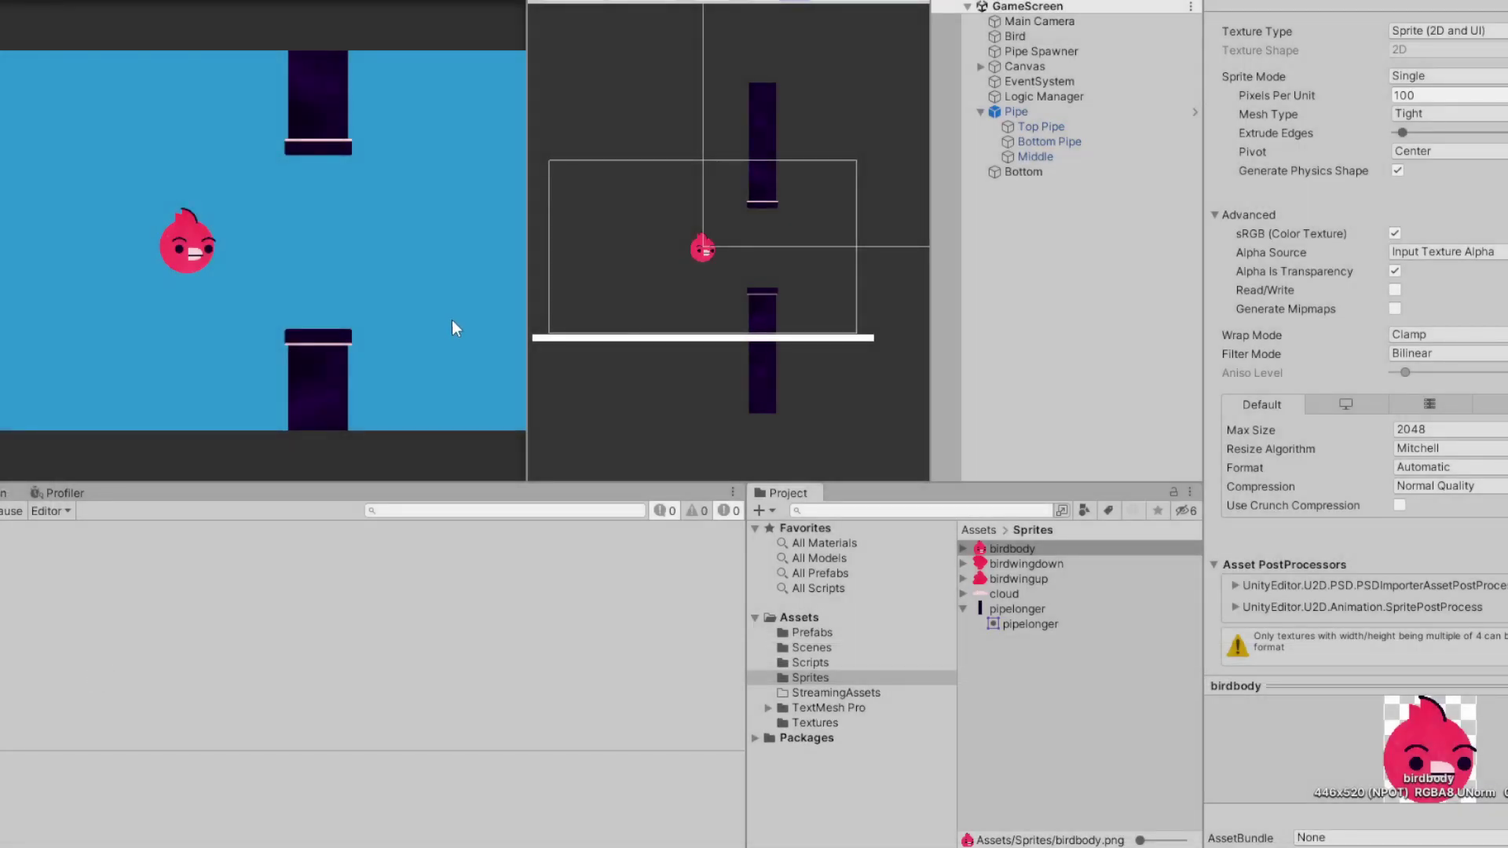
# Switch to Unity, select NewBird in the Assets > Textures folder, and set its texture type to Sprite (2D and UI).
pyautogui.click(805, 619)
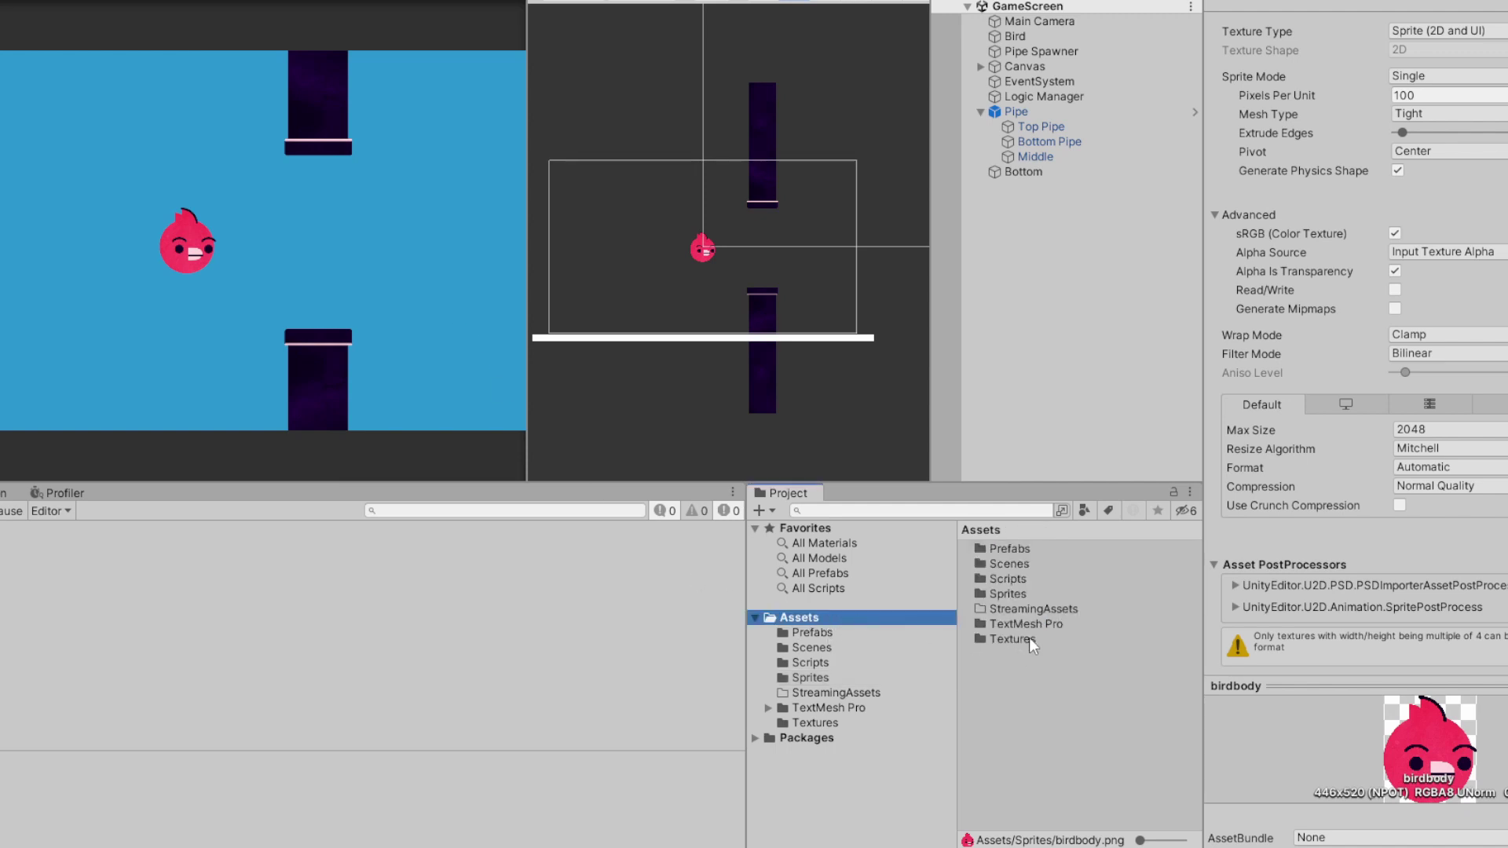
pyautogui.click(808, 724)
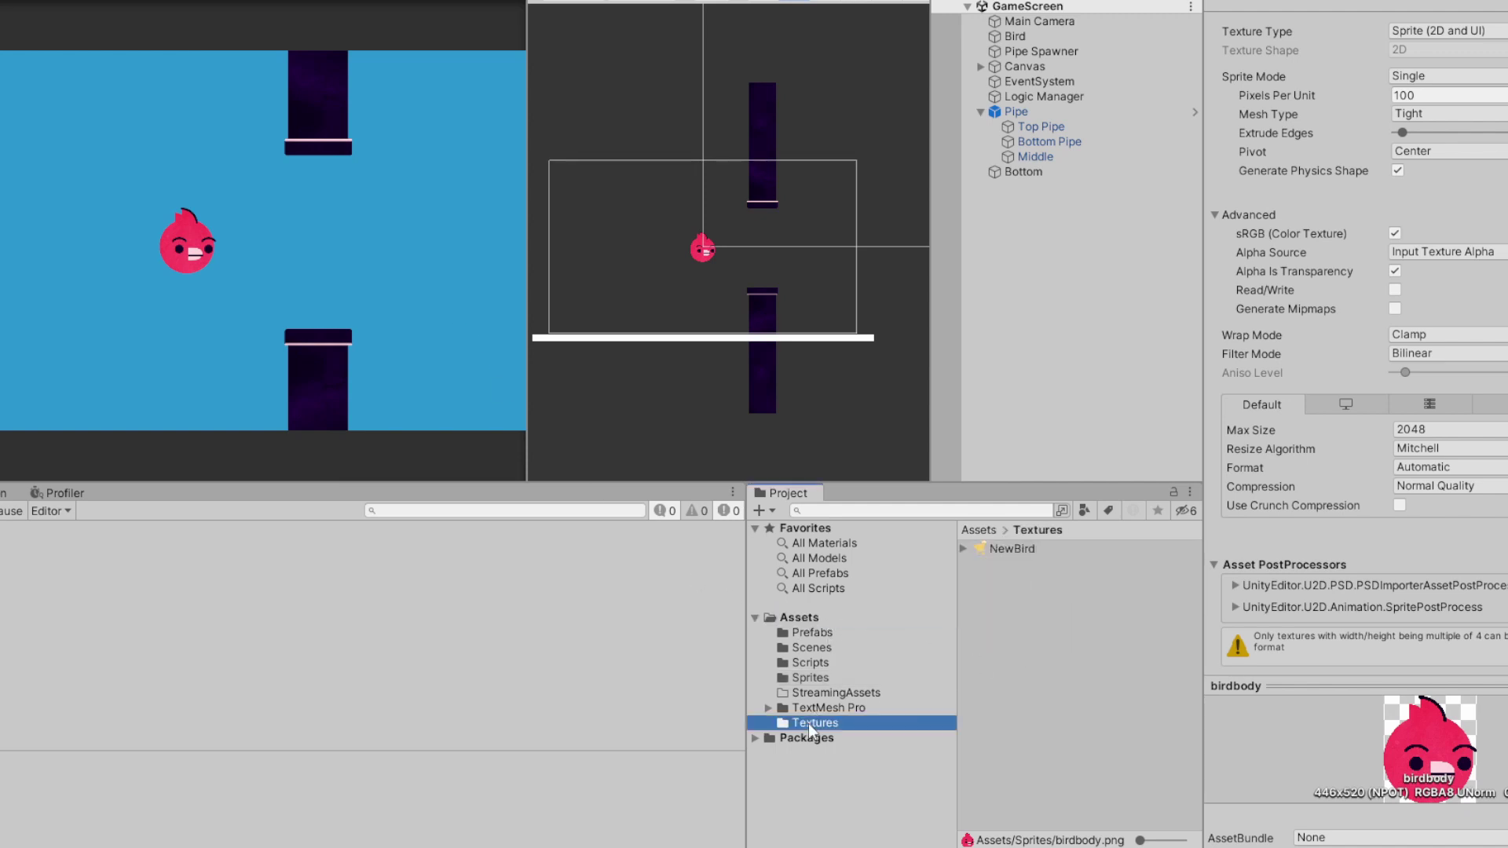
pyautogui.click(1020, 549)
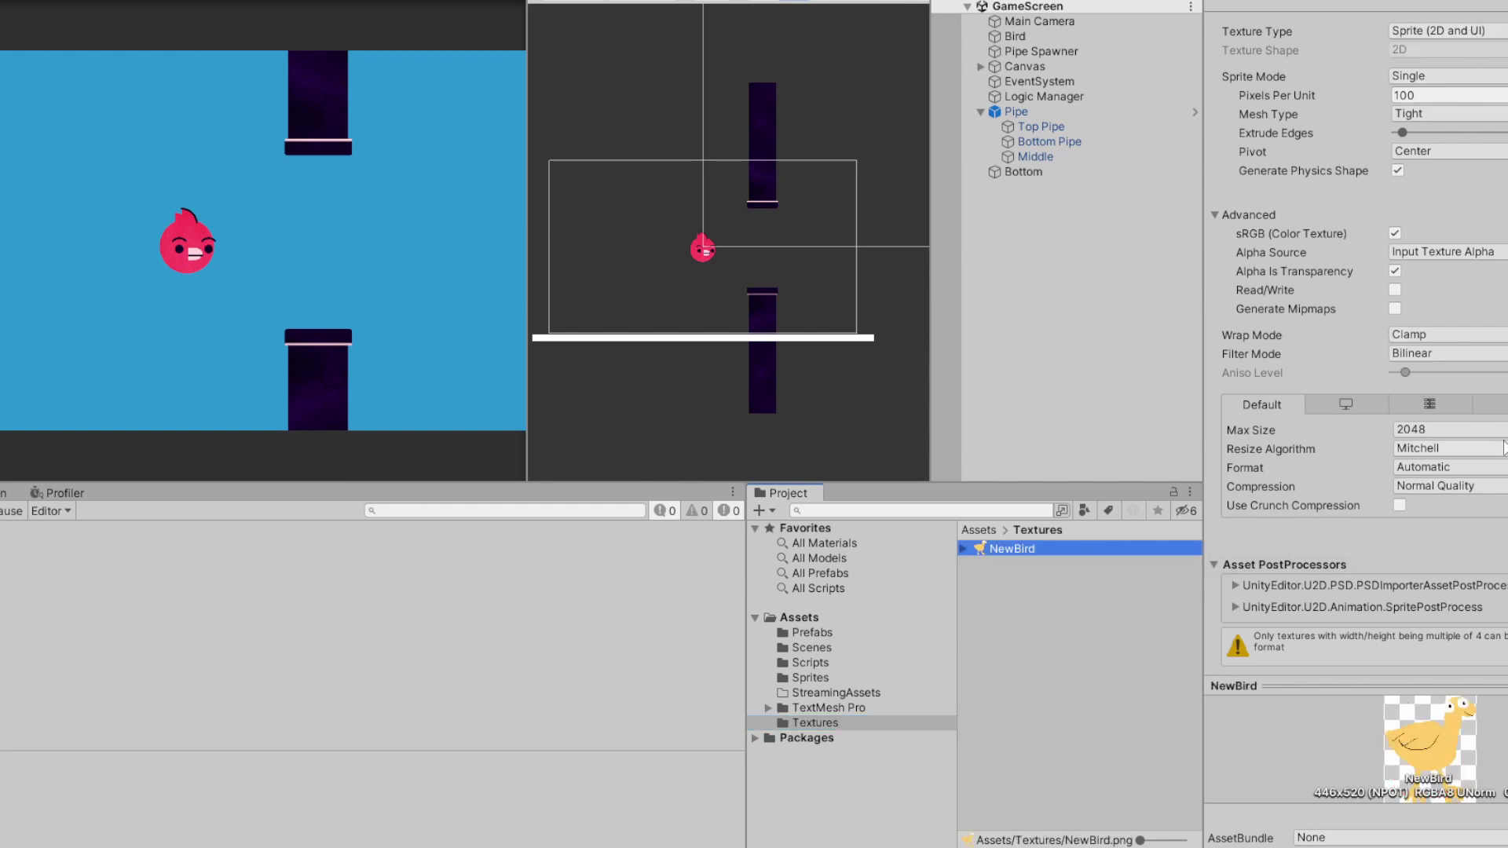
pyautogui.scroll(1, 1472, 383)
pyautogui.click(1474, 53)
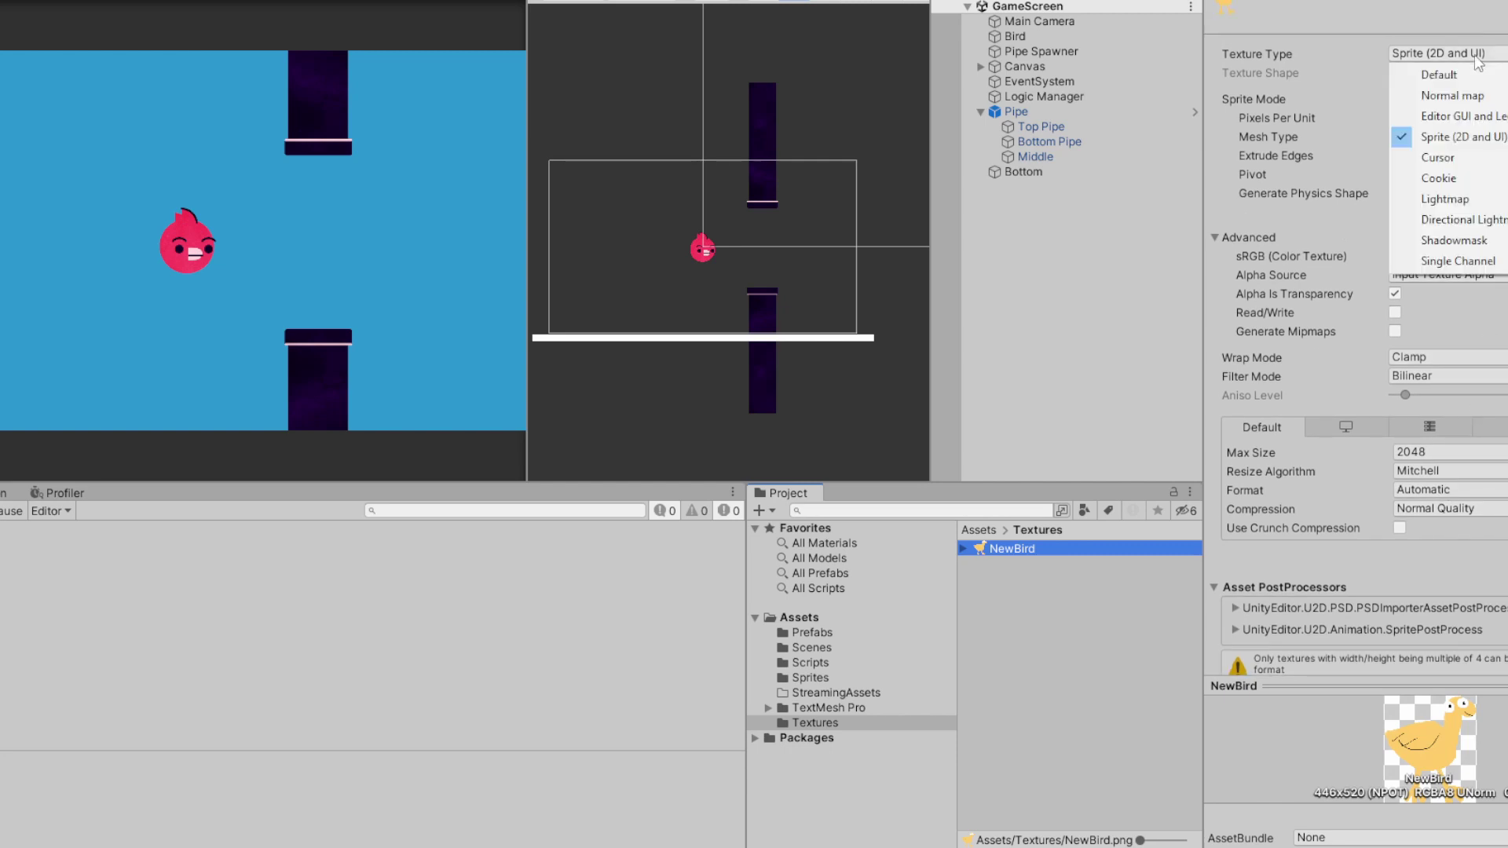
pyautogui.click(1473, 75)
pyautogui.click(1469, 53)
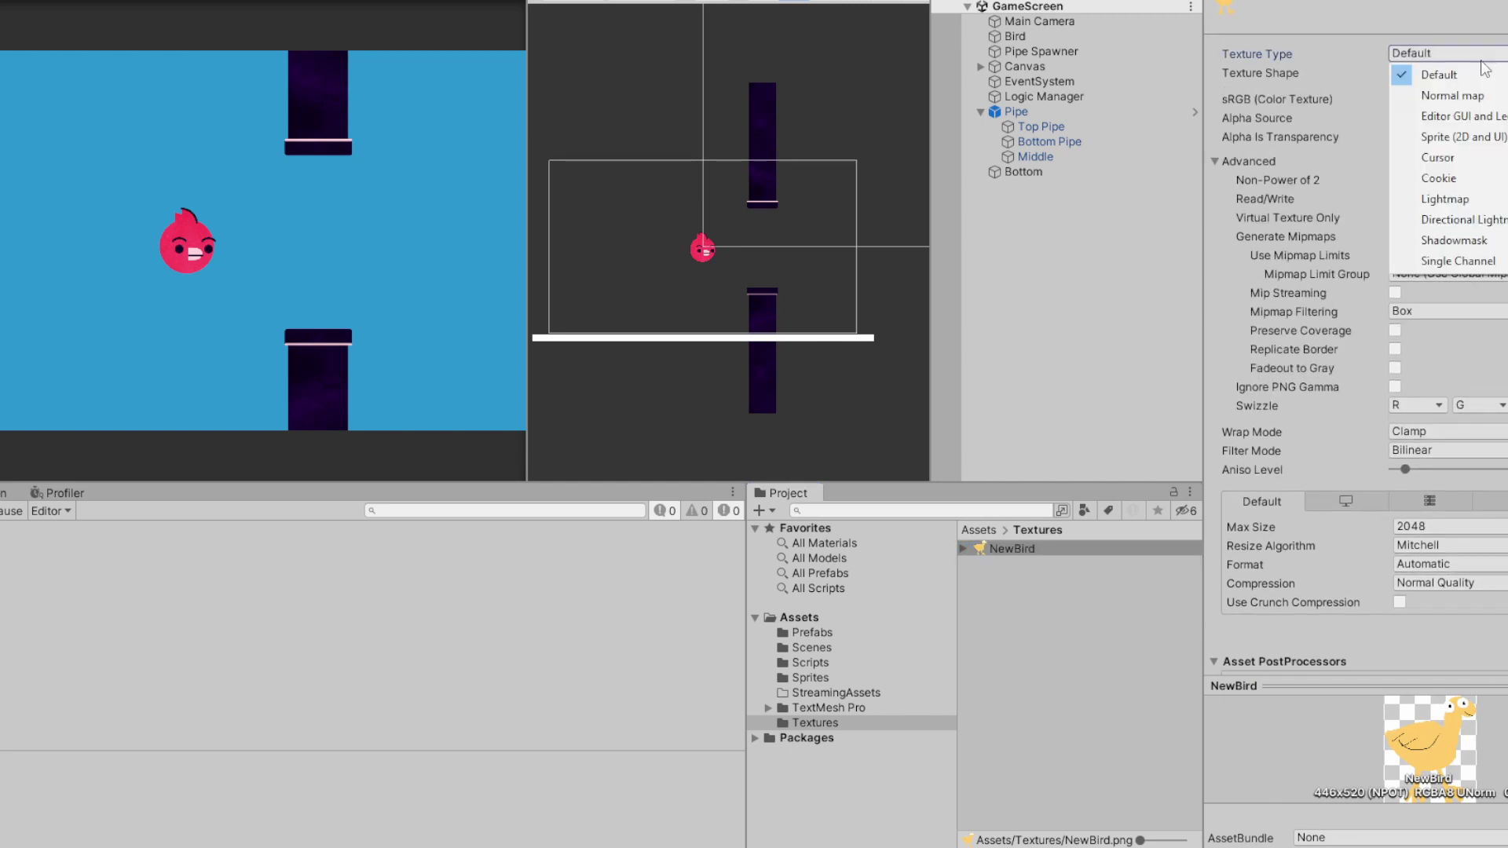
pyautogui.click(1454, 137)
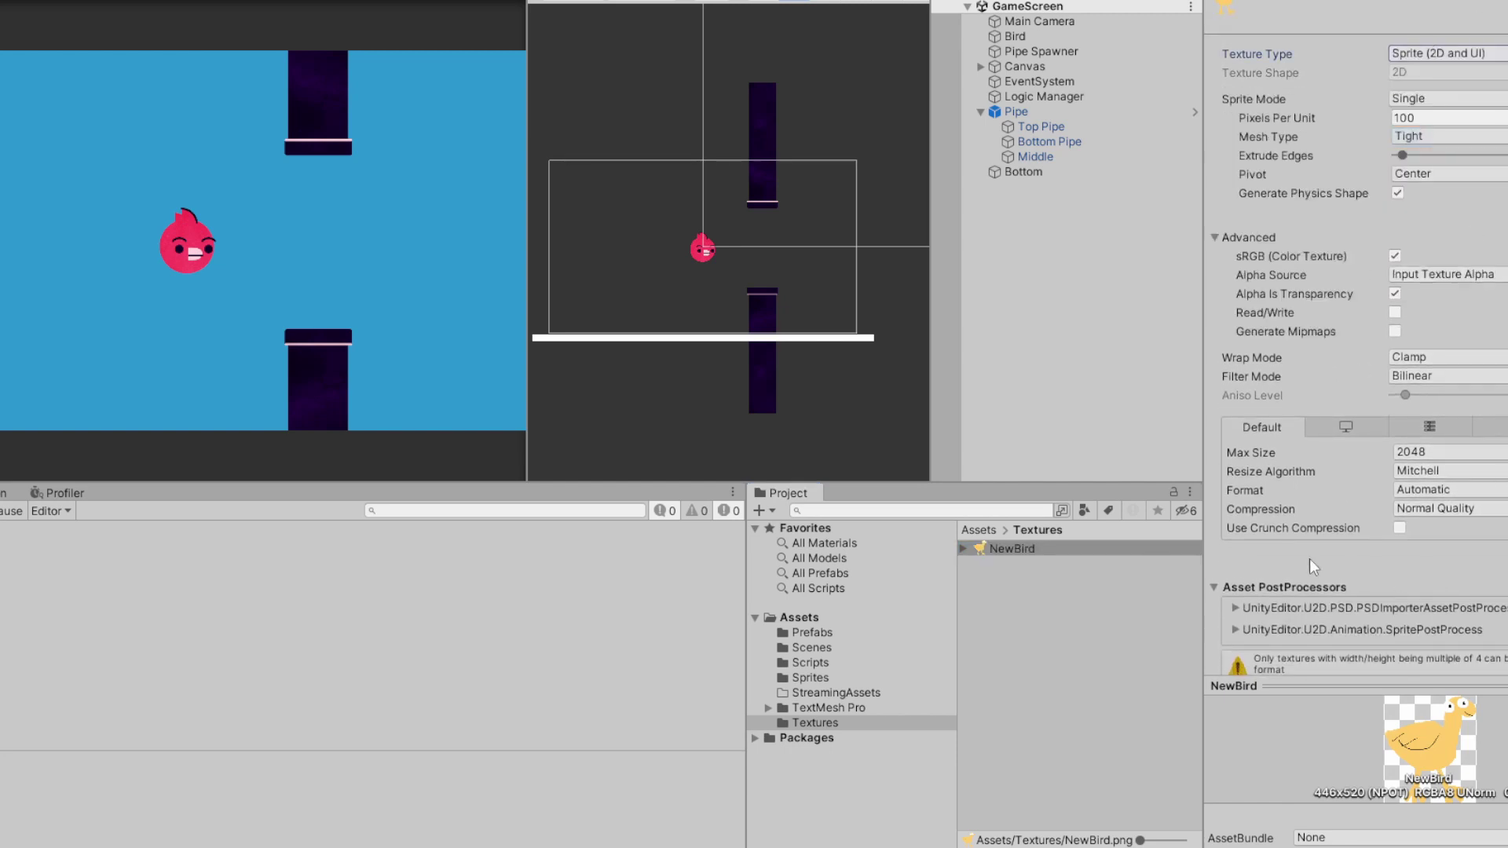
# Assign the NewBird sprite to the Bird object's Sprite Renderer.
pyautogui.click(1015, 36)
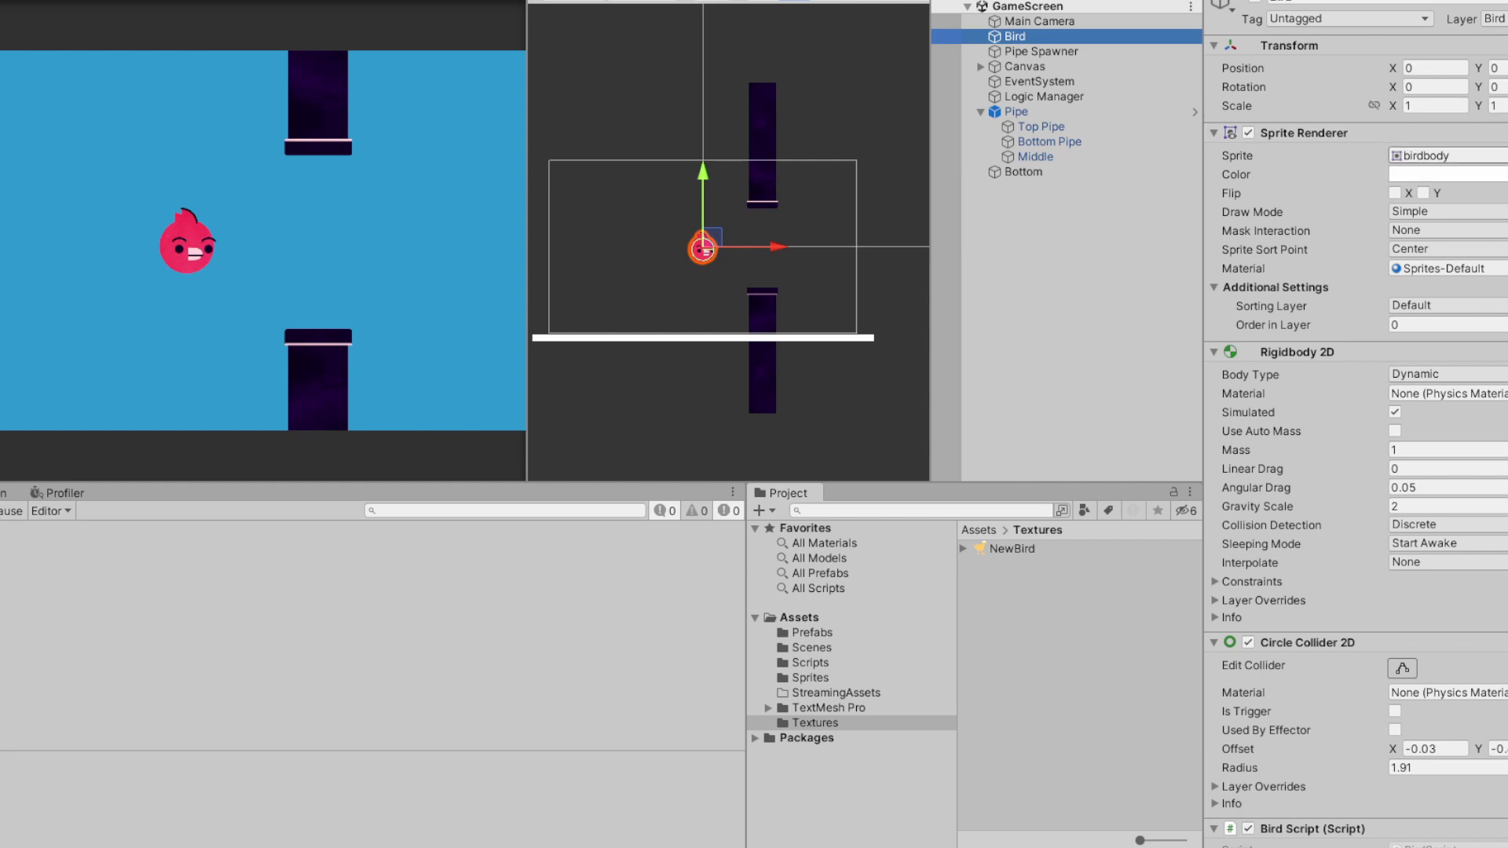
pyautogui.moveTo(1001, 548); pyautogui.dragTo(1436, 160)
# Play-test the game with the new bird, flapping between the pipes, and stop play mode.
pyautogui.hotkey('ctrl', 'p')
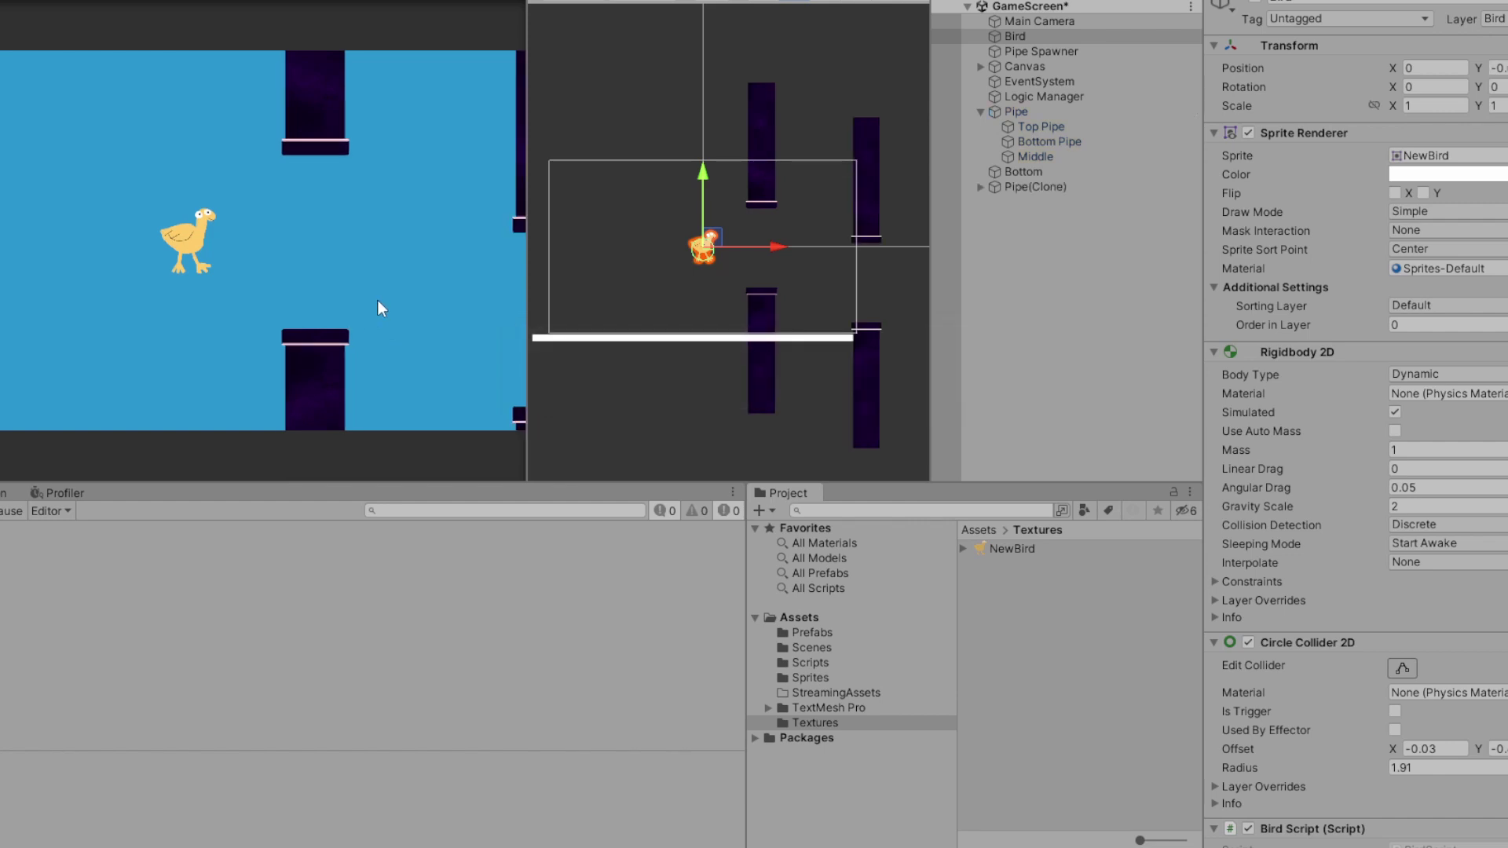
pyautogui.press('space')
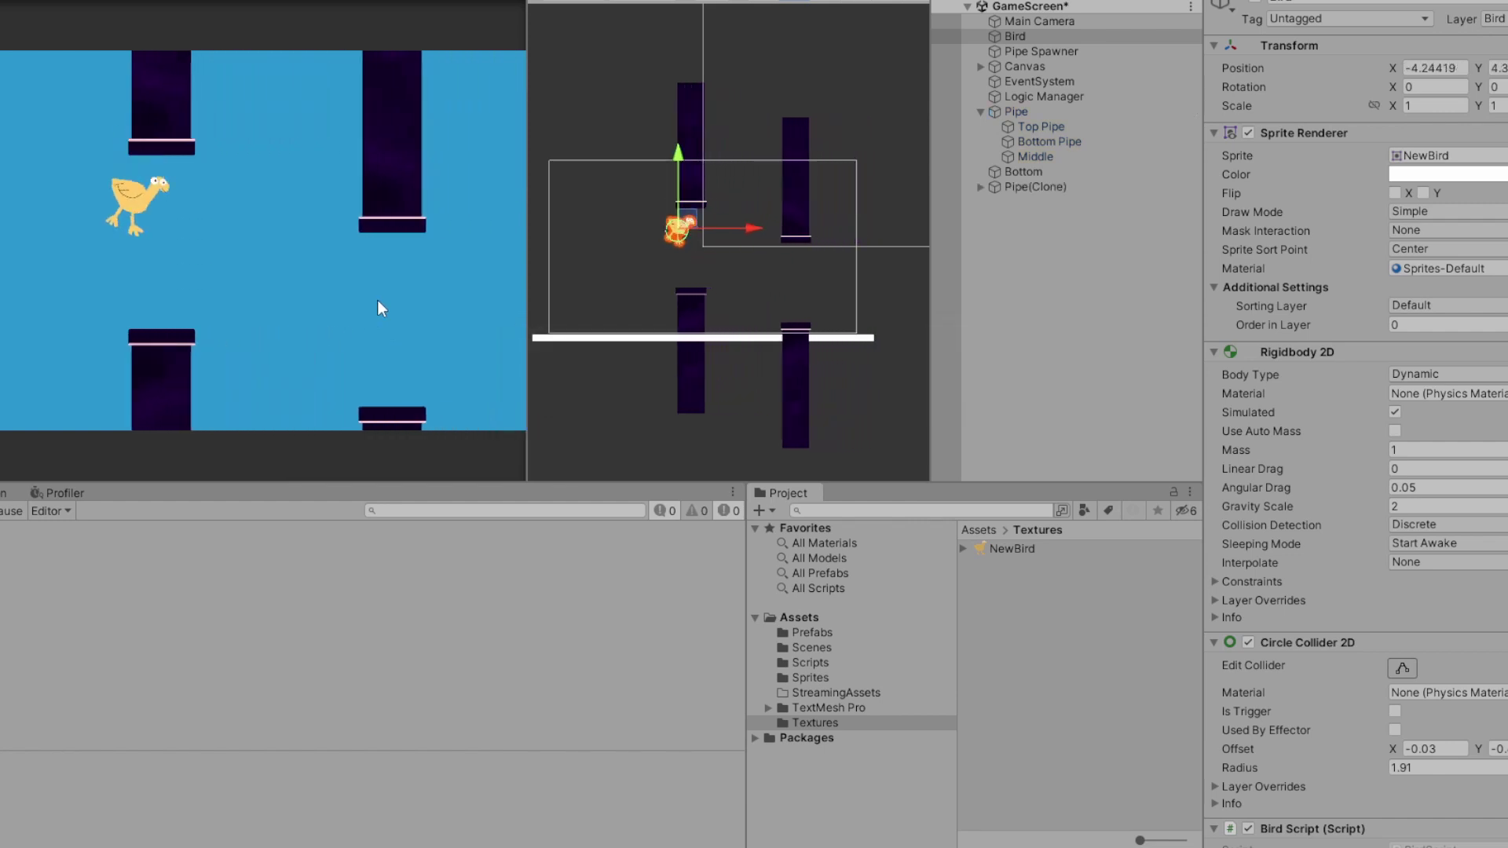
pyautogui.press('space')
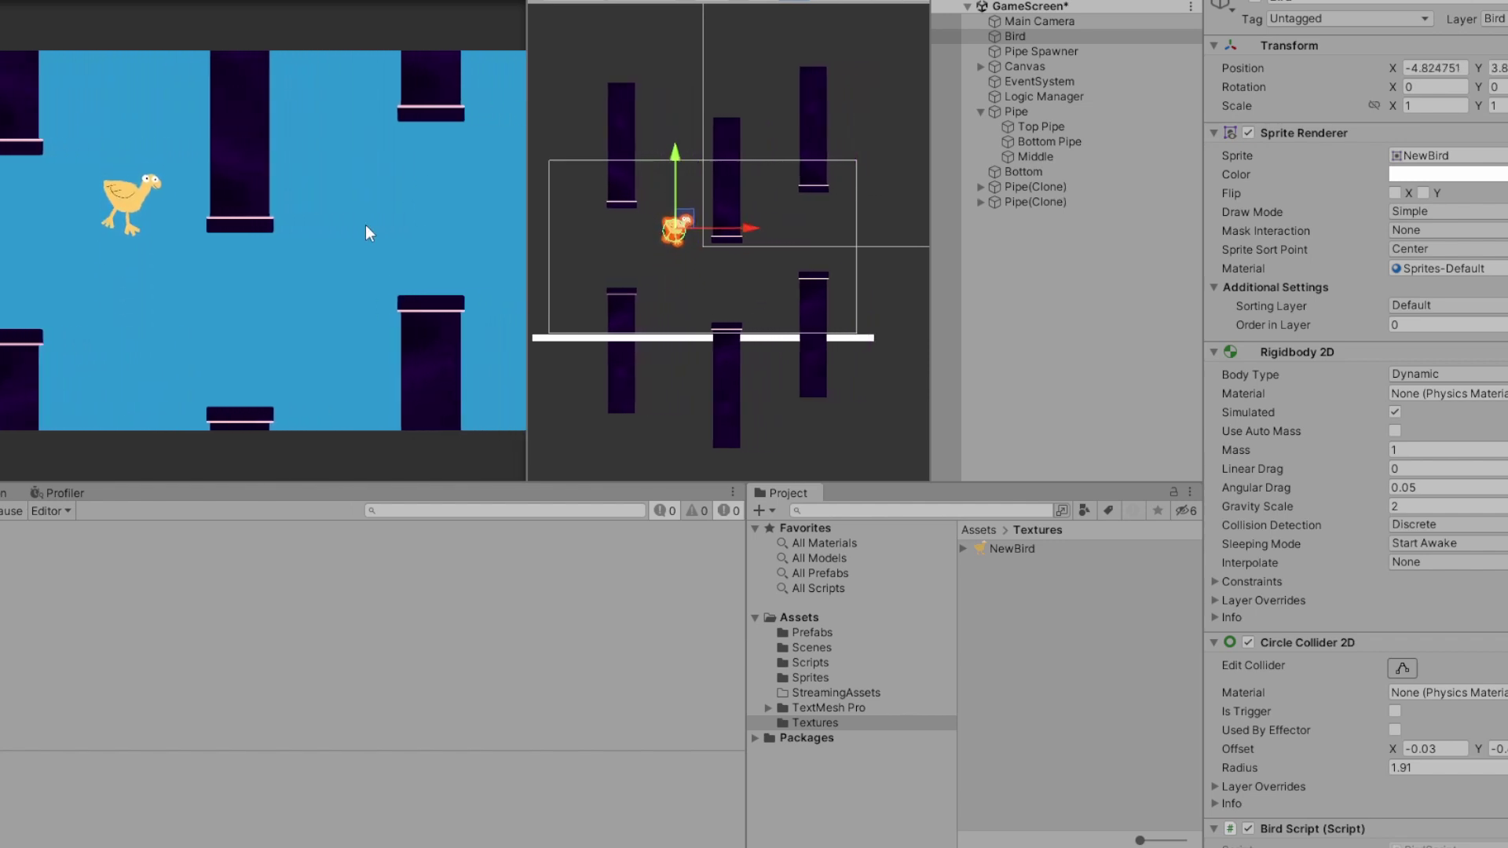
pyautogui.press('space')
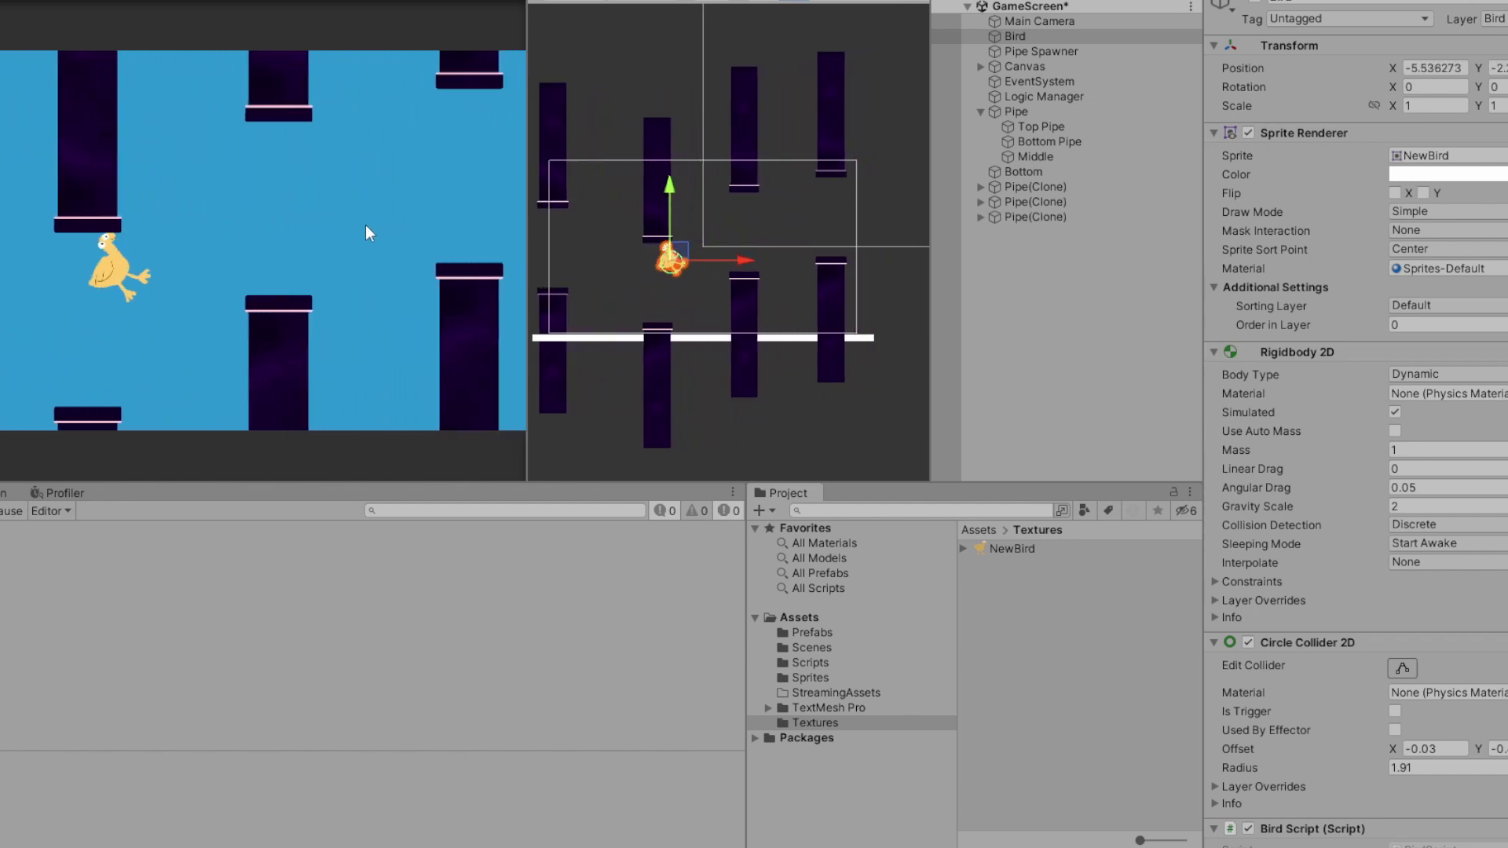
pyautogui.press('space')
pyautogui.press('space')
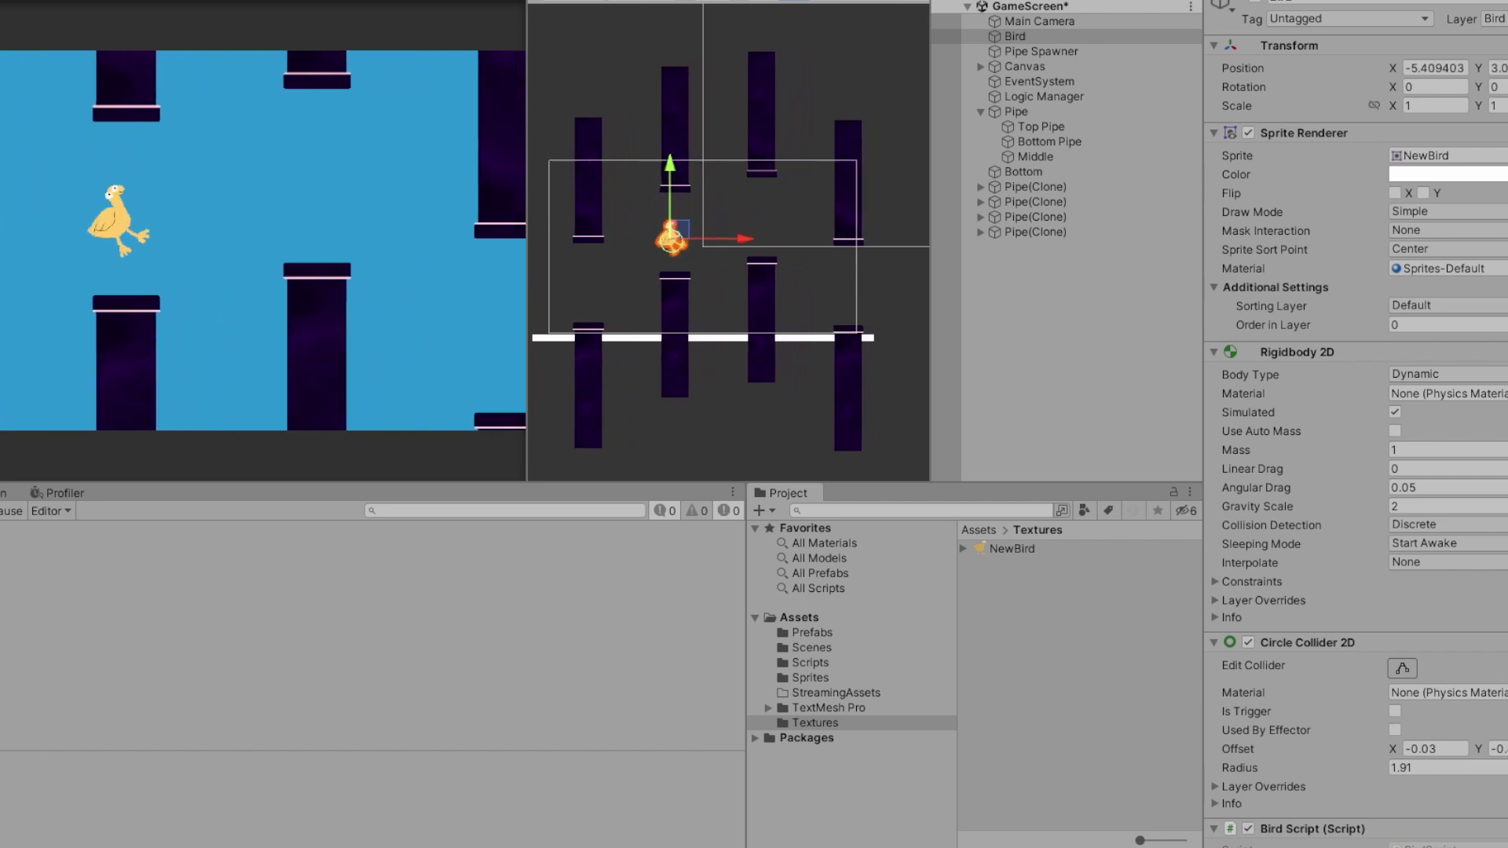
pyautogui.hotkey('ctrl', 'p')
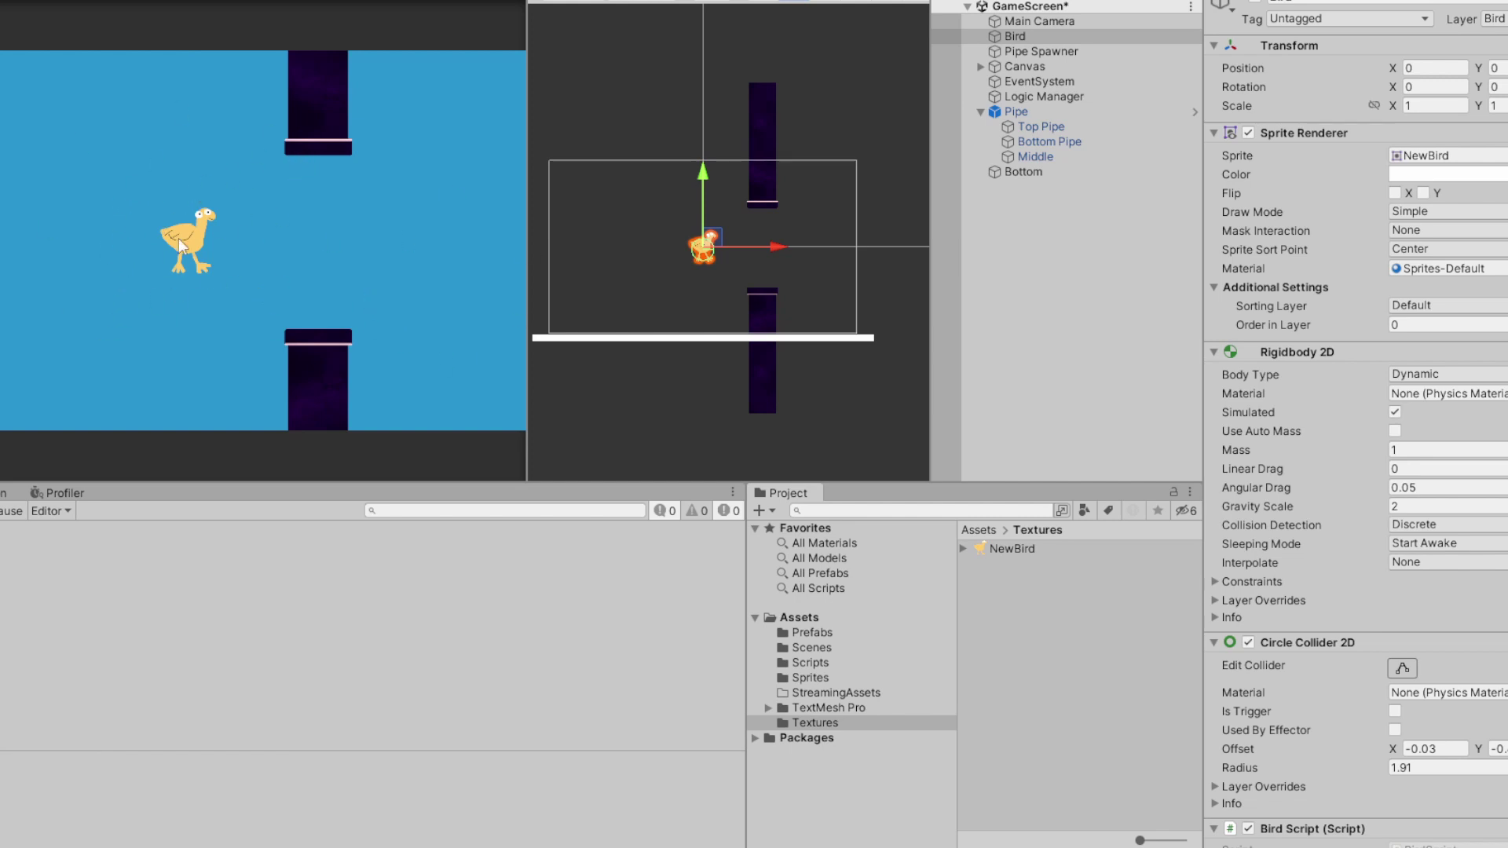
# Switch to Photoshop, duplicate the bird layer as "duck 2", and hide the original layer.
pyautogui.hotkey('alt', 'Tab')
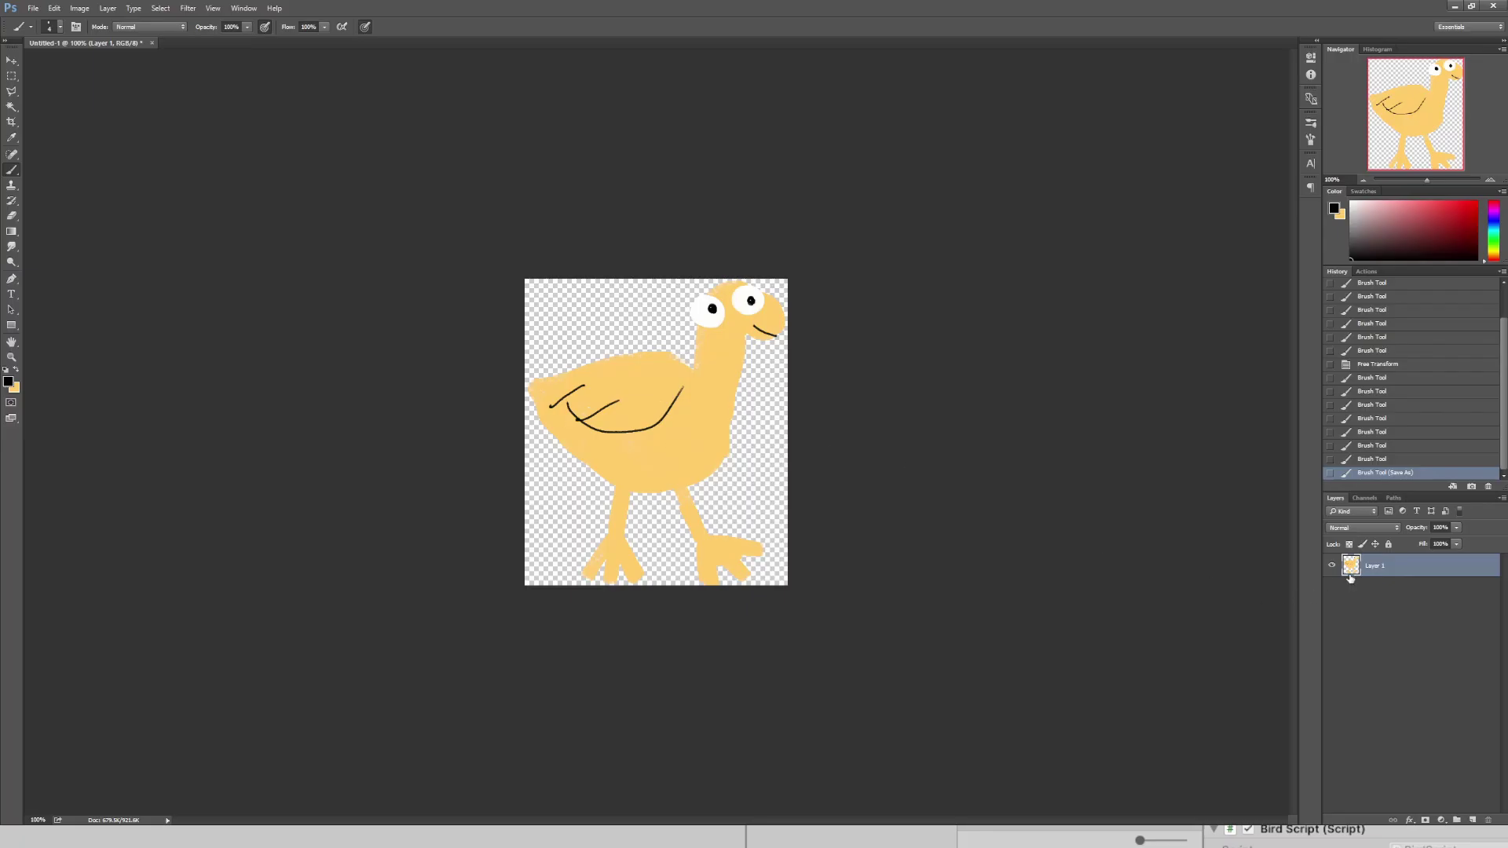
pyautogui.moveTo(1411, 574); pyautogui.dragTo(1472, 819)
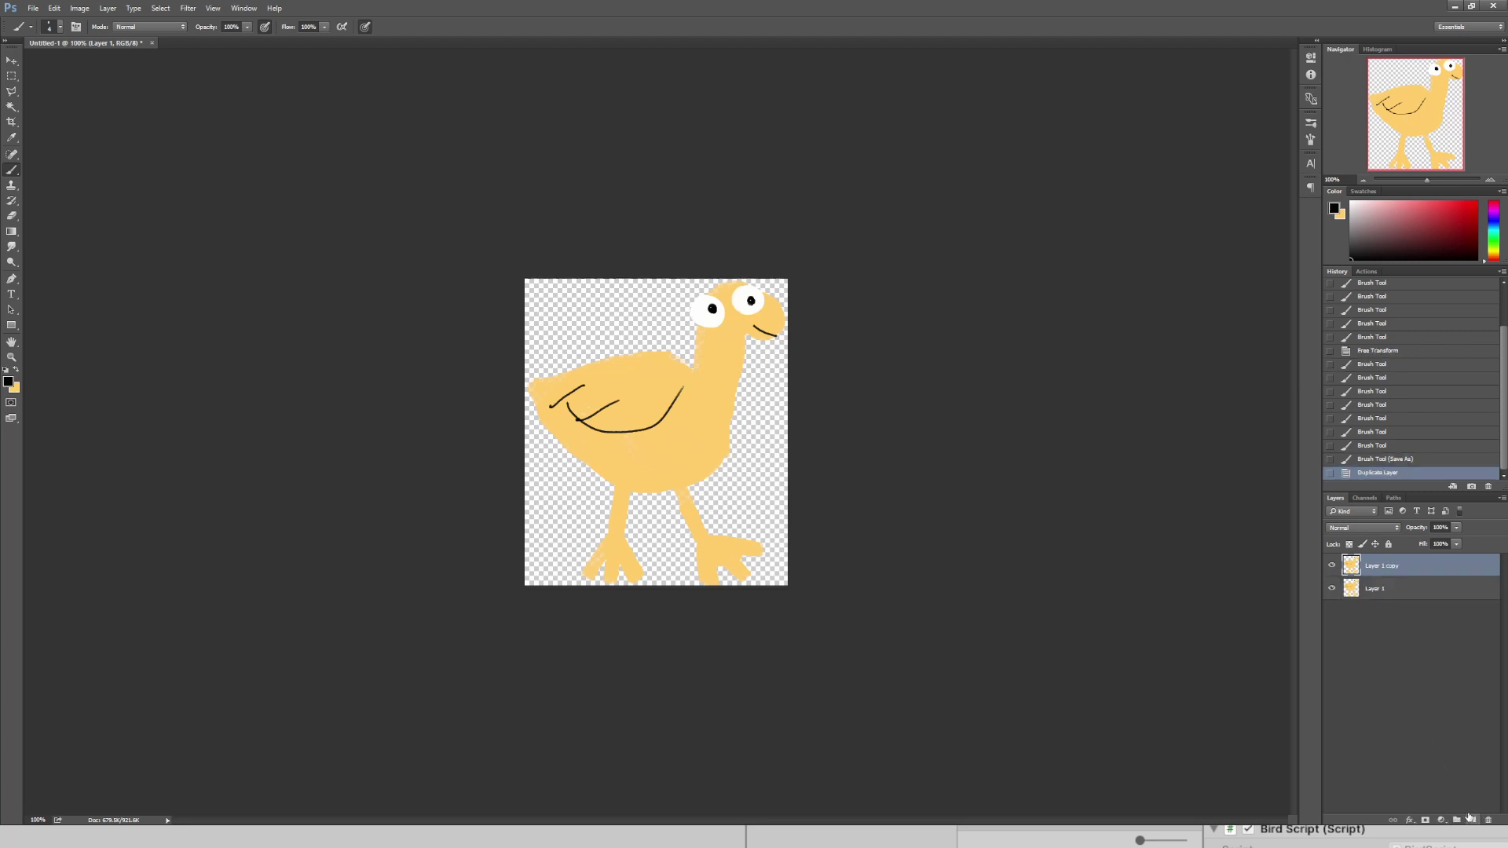
pyautogui.doubleClick(1380, 565)
pyautogui.write('duck 2')
pyautogui.press('Return')
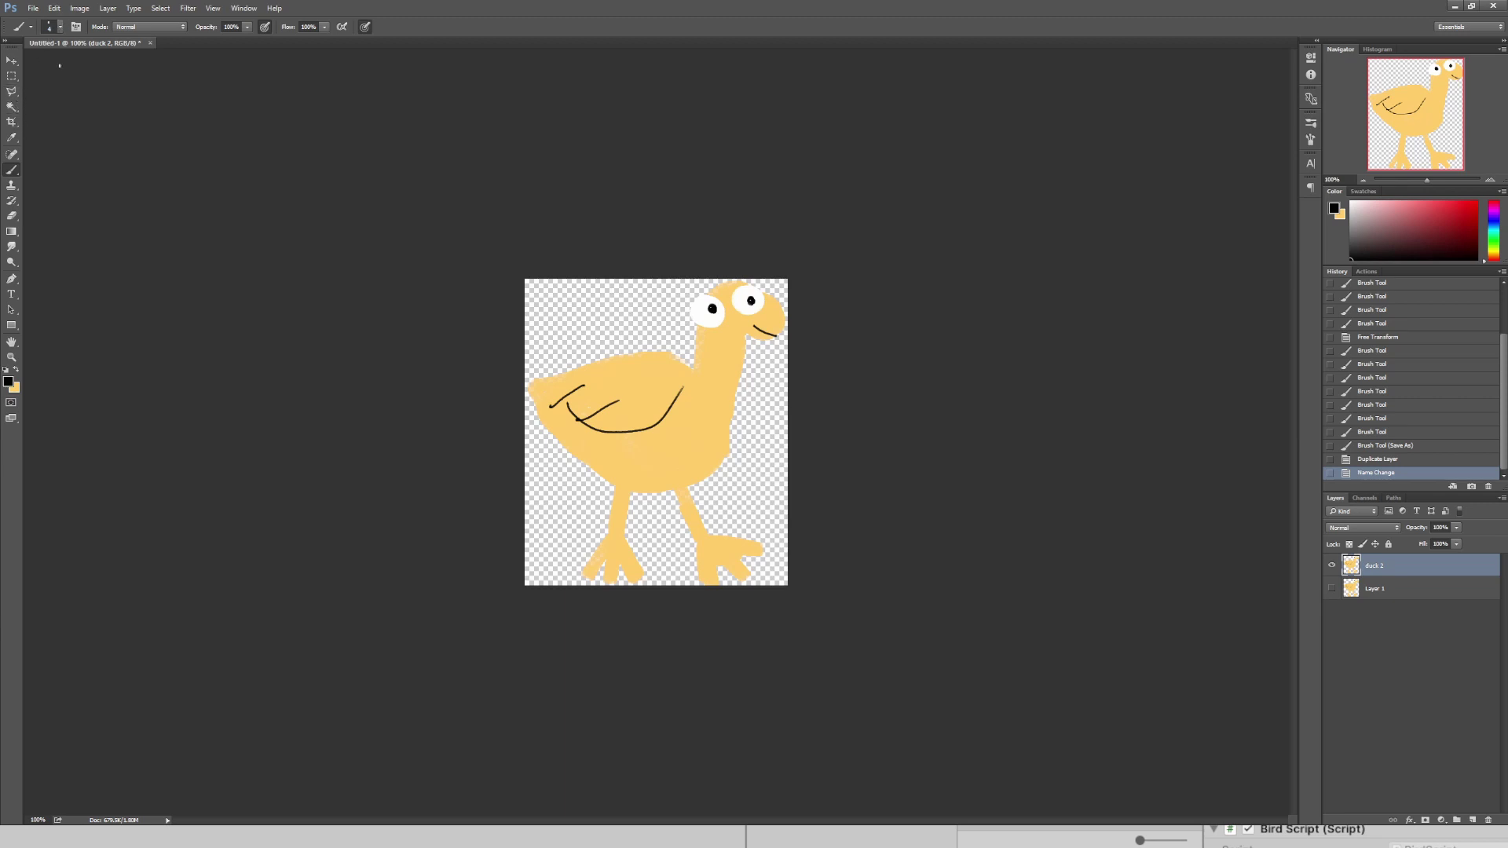
# Paint over the old wing lines and add a raised wing above the bird's back with a larger brush in the yellow body color.
pyautogui.press(']')
pyautogui.press(']')
pyautogui.press(']')
pyautogui.press(']')
pyautogui.press(']')
pyautogui.press(']')
pyautogui.press(']')
pyautogui.click(17, 369)
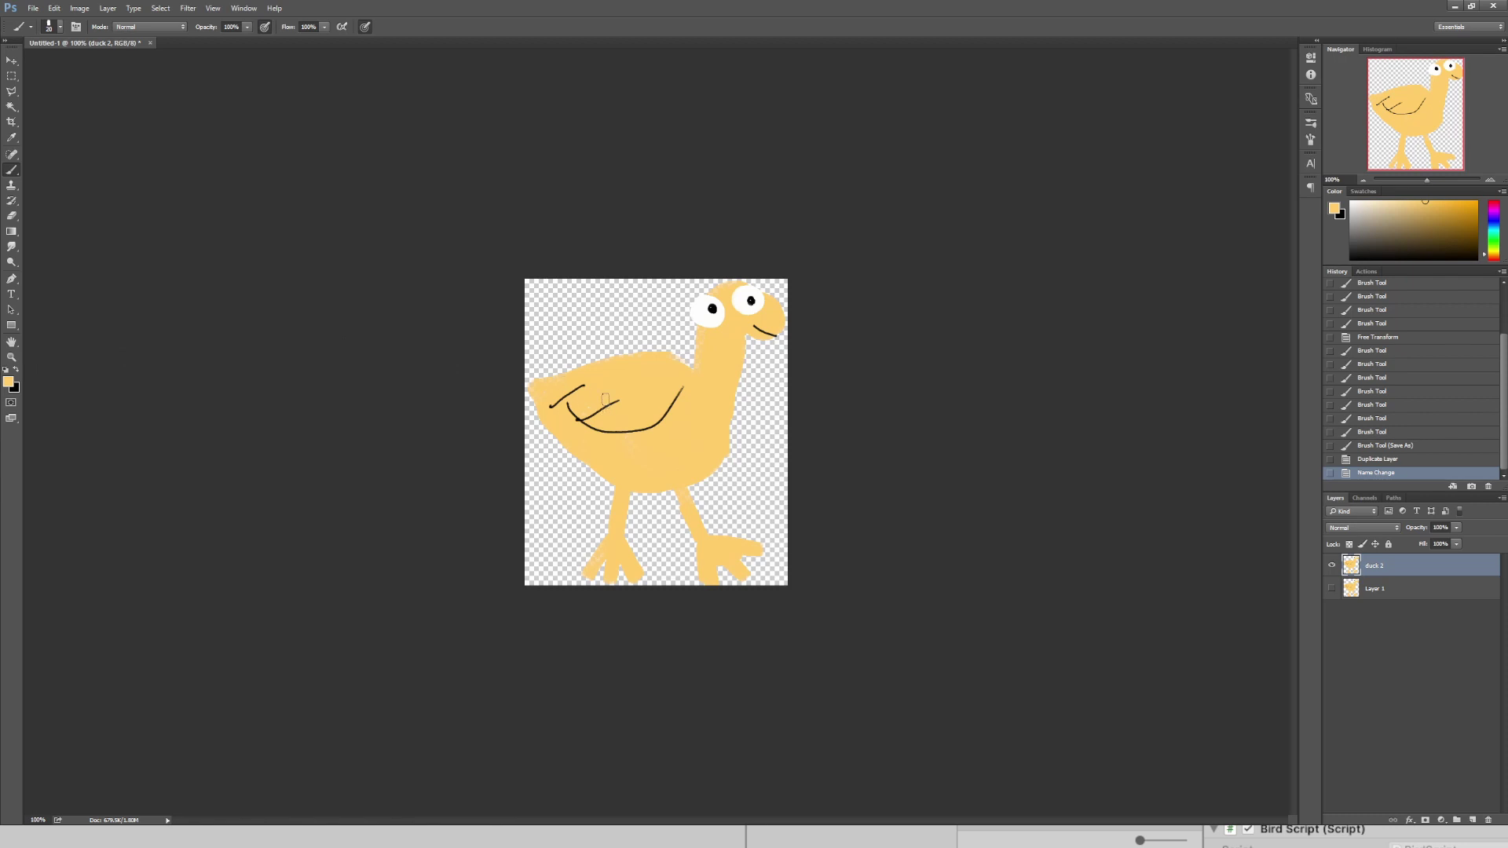
pyautogui.moveTo(697, 393)
pyautogui.mouseDown()
pyautogui.moveTo(665, 424)
pyautogui.moveTo(560, 401)
pyautogui.mouseUp()
pyautogui.moveTo(672, 375)
pyautogui.mouseDown()
pyautogui.moveTo(639, 322)
pyautogui.moveTo(573, 305)
pyautogui.moveTo(608, 329)
pyautogui.moveTo(571, 334)
pyautogui.moveTo(606, 355)
pyautogui.moveTo(580, 370)
pyautogui.moveTo(624, 339)
pyautogui.moveTo(590, 310)
pyautogui.moveTo(663, 356)
pyautogui.moveTo(581, 366)
pyautogui.mouseUp()
# Outline the raised wing's scalloped feathers in black with a thinner brush.
pyautogui.click(15, 370)
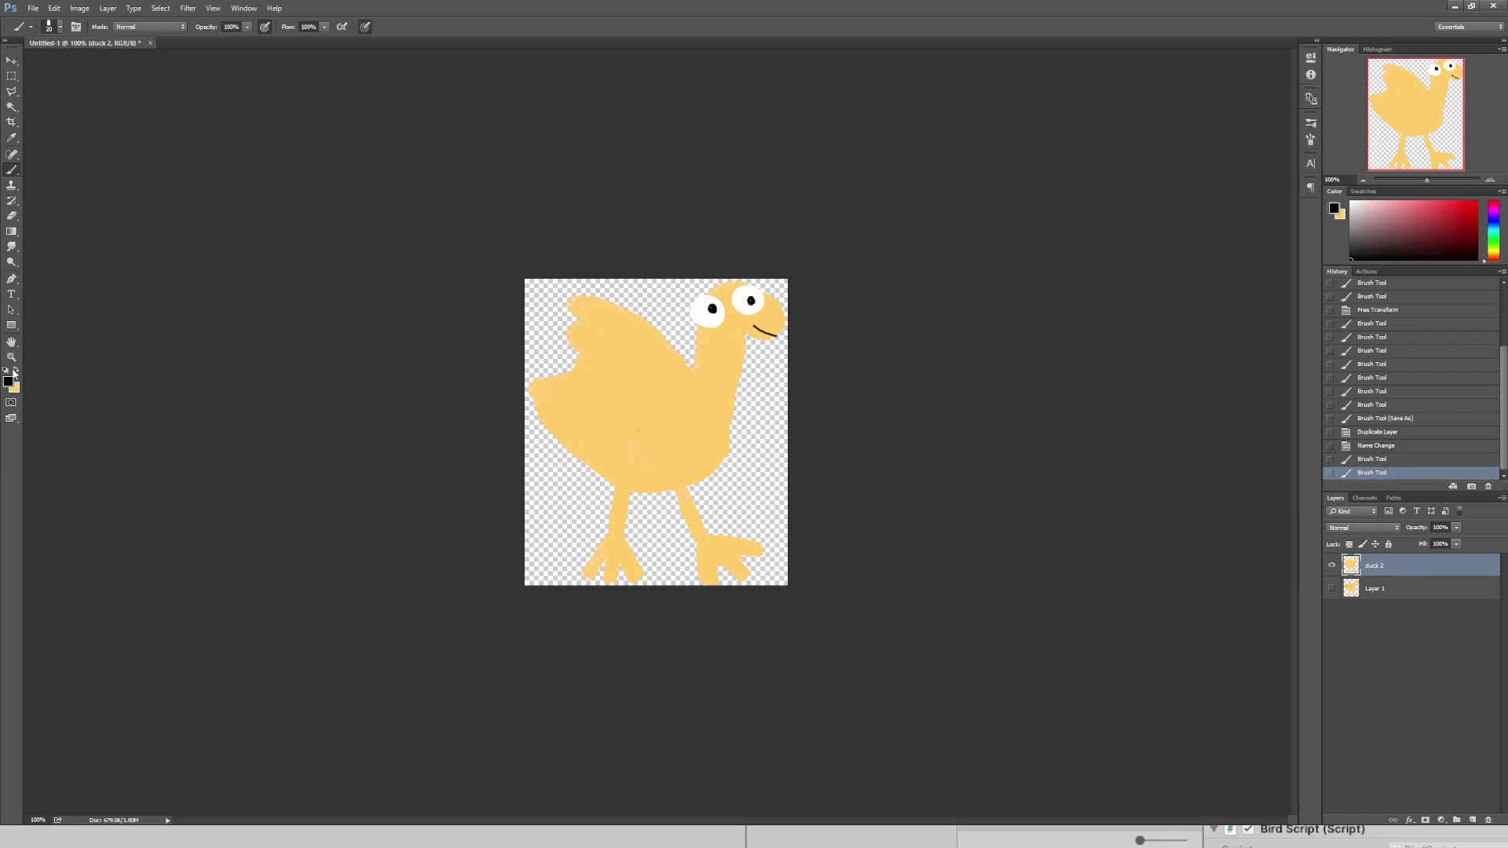
pyautogui.press('[')
pyautogui.press('[')
pyautogui.press('[')
pyautogui.press('[')
pyautogui.press('[')
pyautogui.moveTo(568, 313)
pyautogui.mouseDown()
pyautogui.moveTo(595, 326)
pyautogui.moveTo(568, 369)
pyautogui.moveTo(601, 407)
pyautogui.moveTo(659, 433)
pyautogui.moveTo(694, 425)
pyautogui.mouseUp()
# Lasso the bird's rear foot, nudge it up 12 pixels to shorten the leg, and deselect it.
pyautogui.press('l')
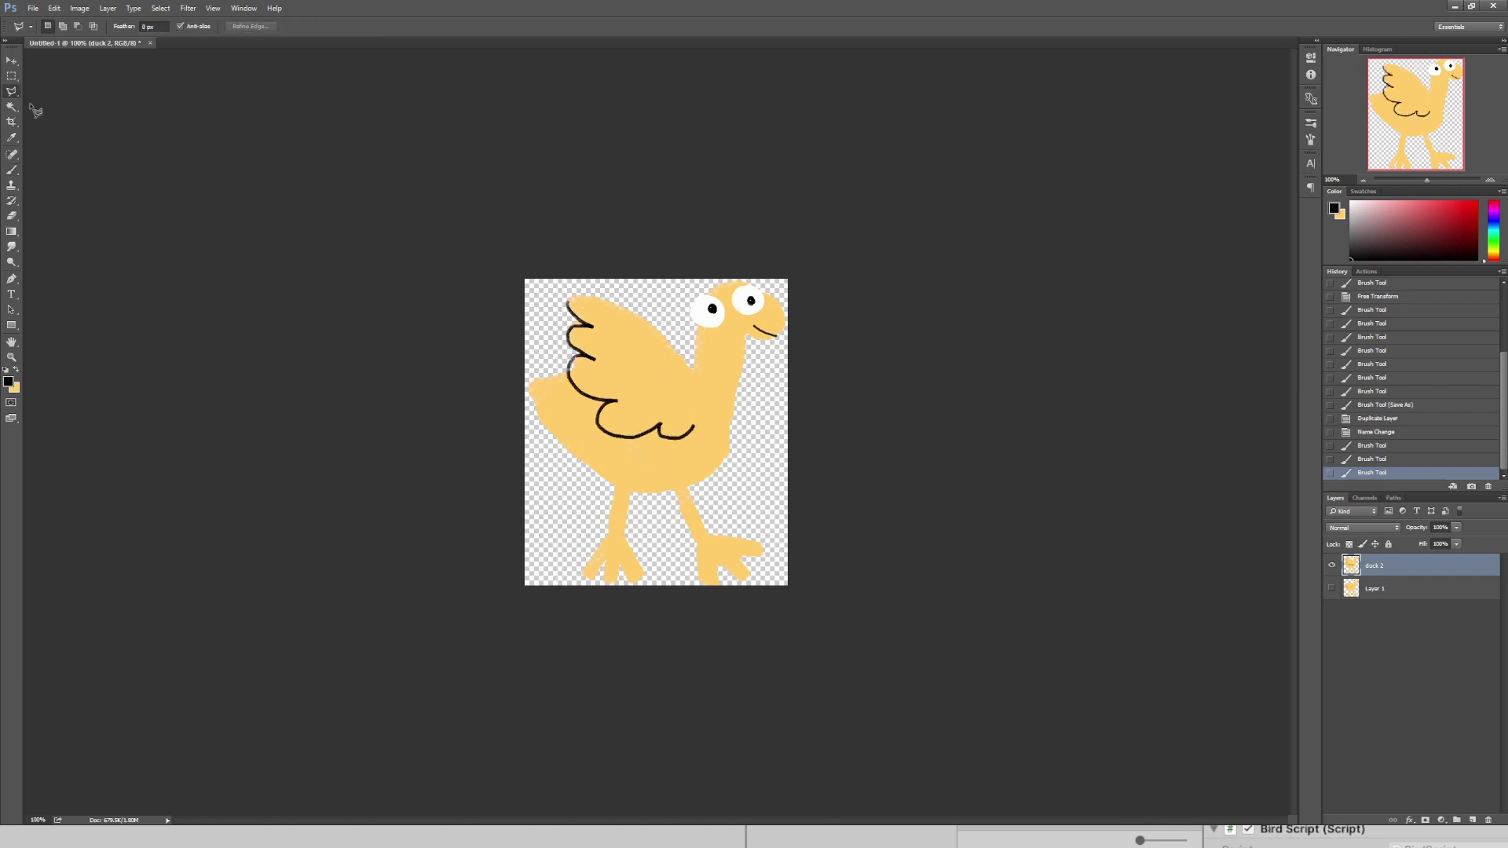
pyautogui.hotkey('shift', 'l')
pyautogui.moveTo(653, 555)
pyautogui.mouseDown()
pyautogui.moveTo(554, 582)
pyautogui.moveTo(656, 559)
pyautogui.mouseUp()
pyautogui.press('v')
pyautogui.press('Up')
pyautogui.press('Up')
pyautogui.press('Up')
pyautogui.press('Up')
pyautogui.press('Up')
pyautogui.press('Up')
pyautogui.press('Up')
pyautogui.press('Up')
pyautogui.press('Up')
pyautogui.press('Up')
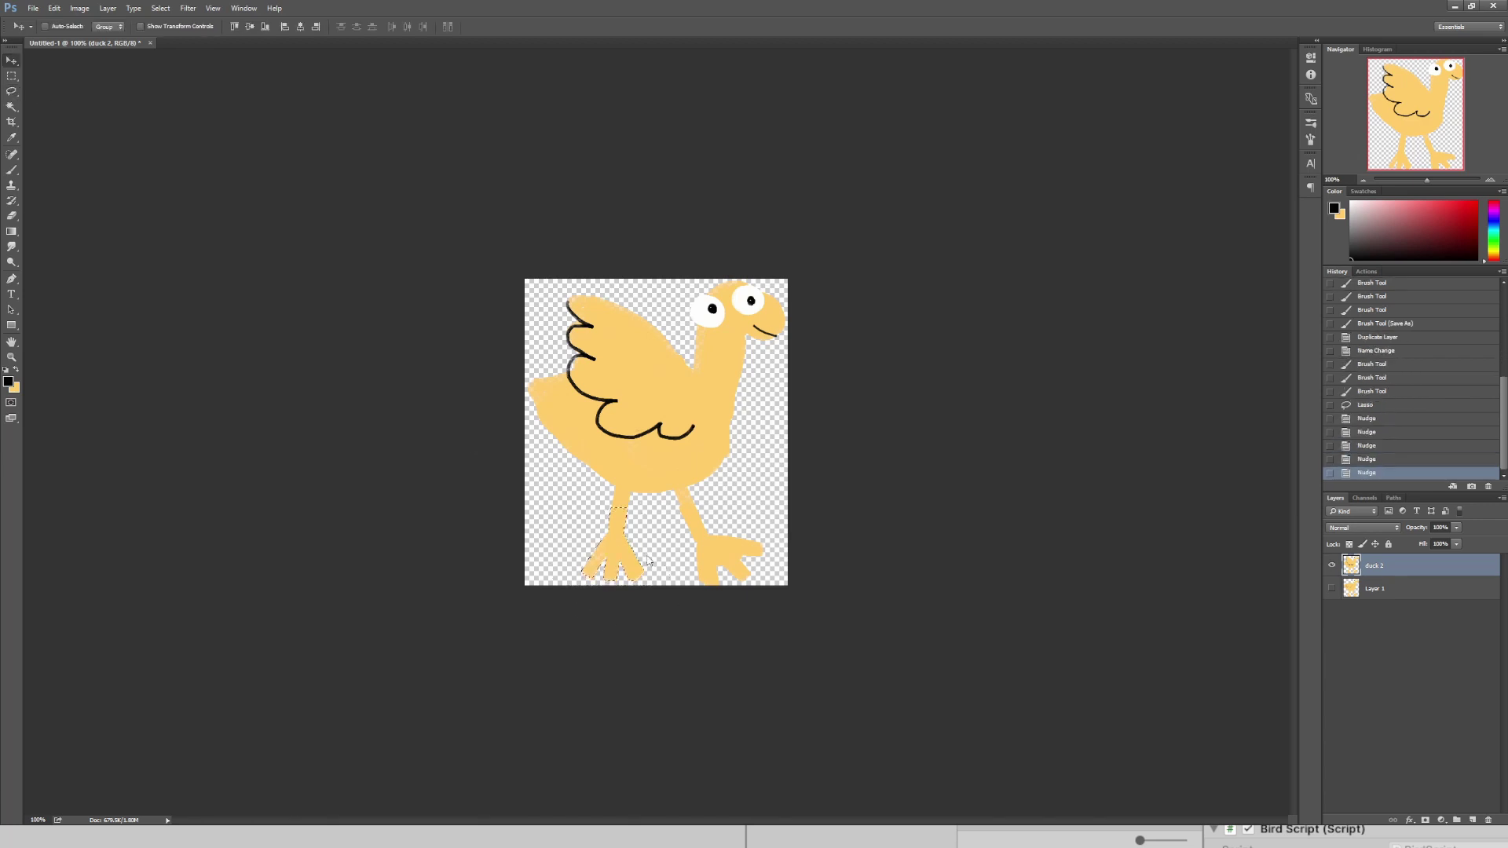
pyautogui.press('Up')
pyautogui.press('Up')
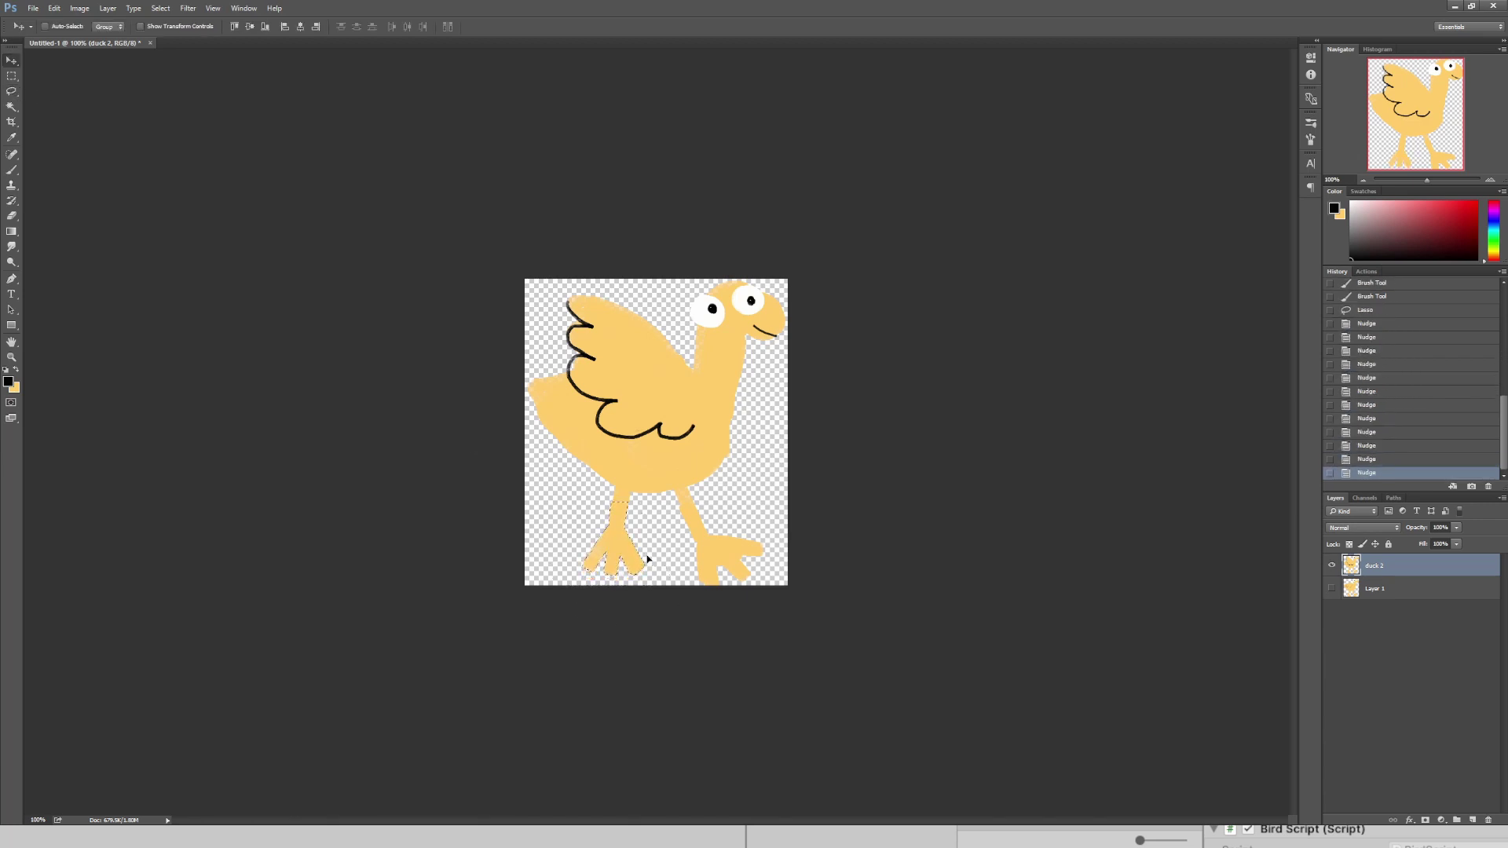
pyautogui.hotkey('ctrl', 'd')
# Lasso the bird's front foot, nudge it up by a similar amount, and deselect it.
pyautogui.press('l')
pyautogui.moveTo(689, 511)
pyautogui.mouseDown()
pyautogui.moveTo(694, 620)
pyautogui.moveTo(760, 518)
pyautogui.mouseUp()
pyautogui.press('v')
pyautogui.press('Up')
pyautogui.press('Up')
pyautogui.press('Up')
pyautogui.press('Up')
pyautogui.press('Up')
pyautogui.press('Up')
pyautogui.press('Up')
pyautogui.press('Up')
pyautogui.press('Up')
pyautogui.press('Up')
pyautogui.press('Up')
pyautogui.press('Up')
pyautogui.press('Up')
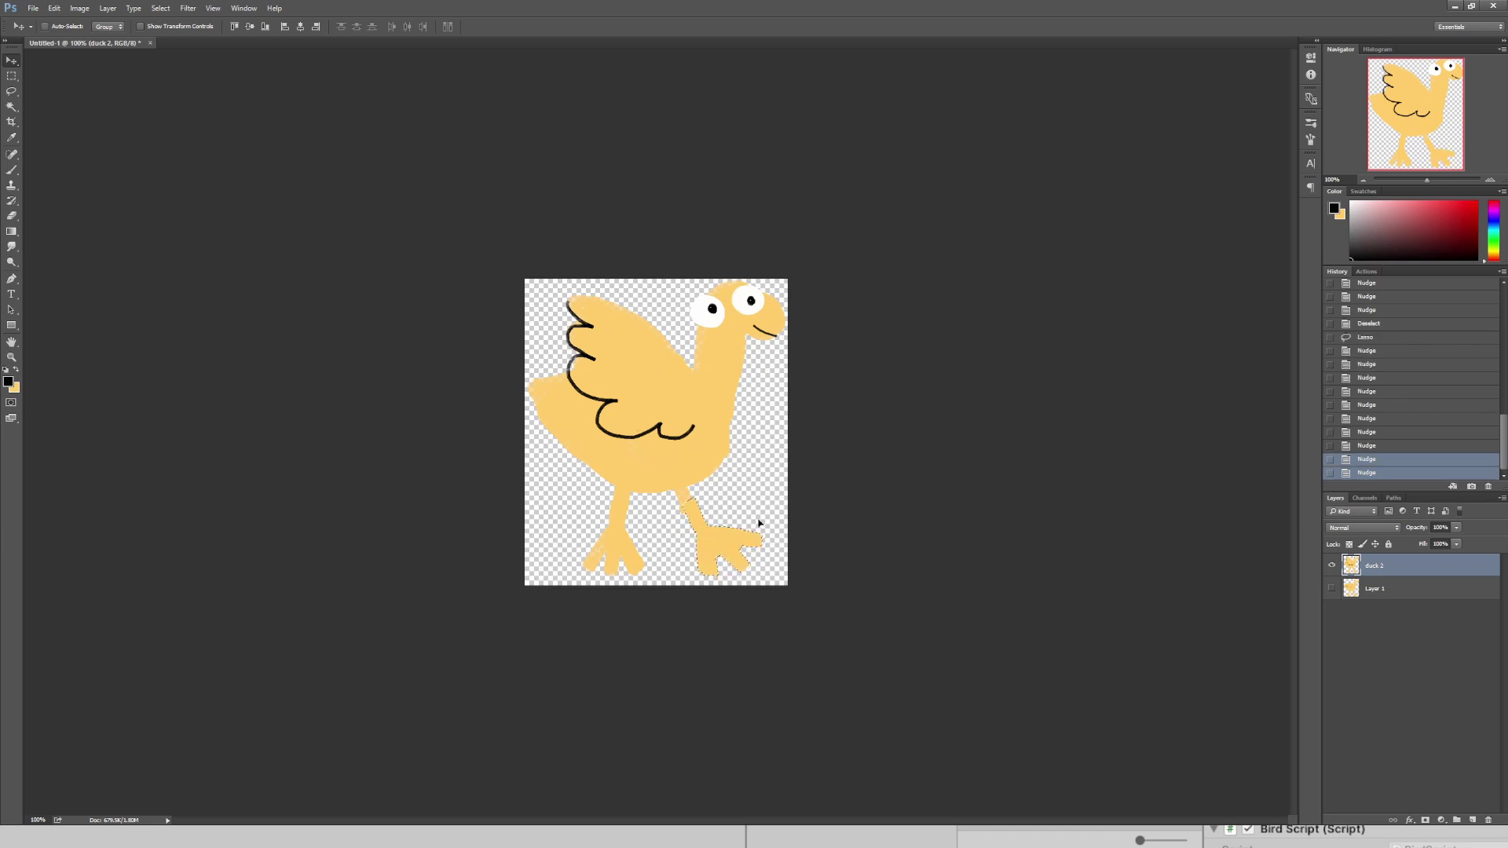
pyautogui.press('Up')
pyautogui.hotkey('ctrl', 'd')
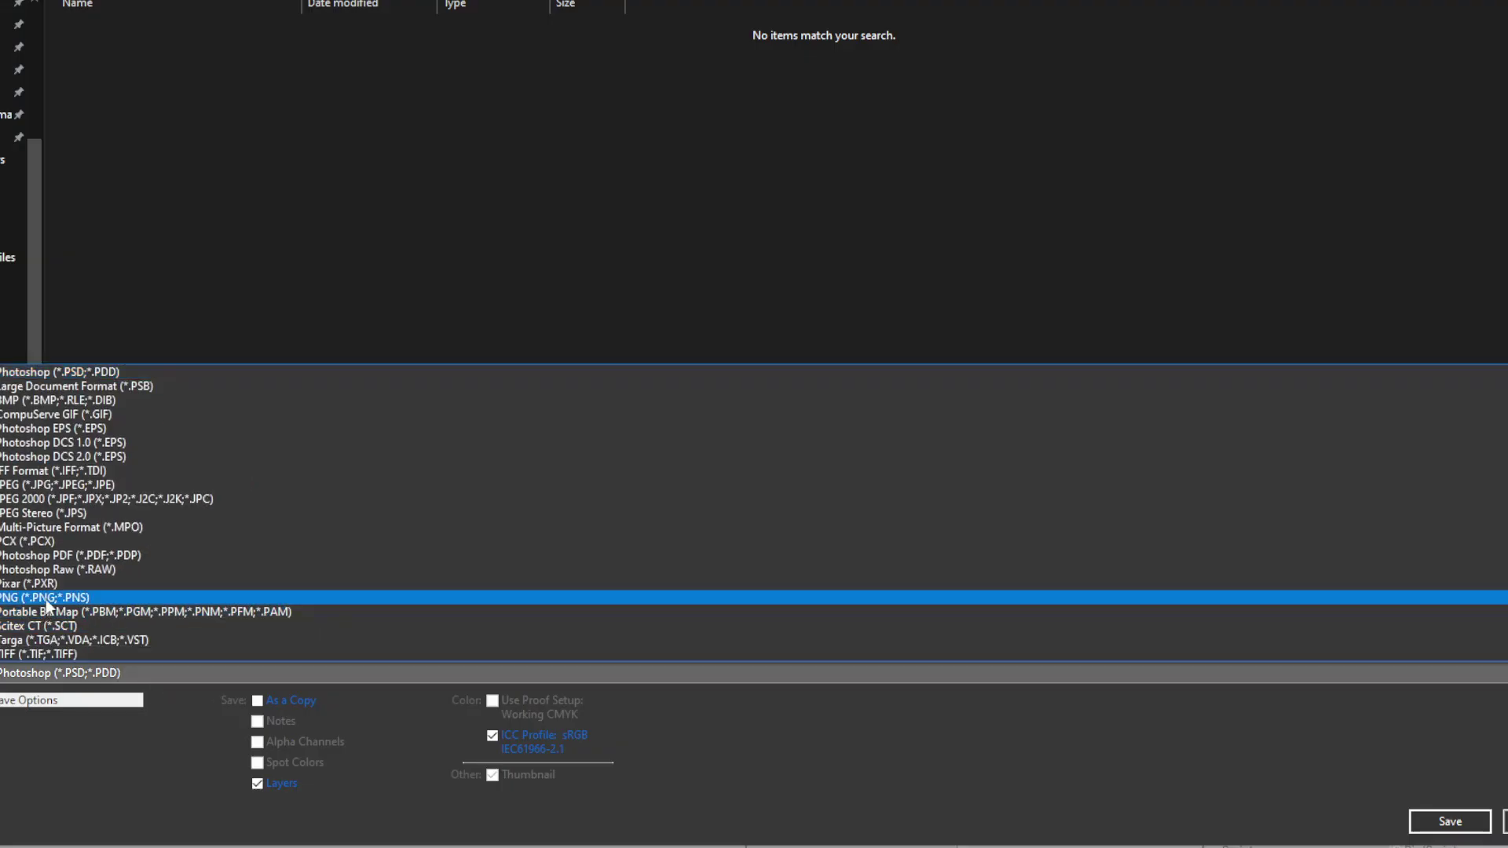
# Save the wings-up drawing in PNG format as NewBird_WingsUp in the Textures folder.
pyautogui.click(47, 599)
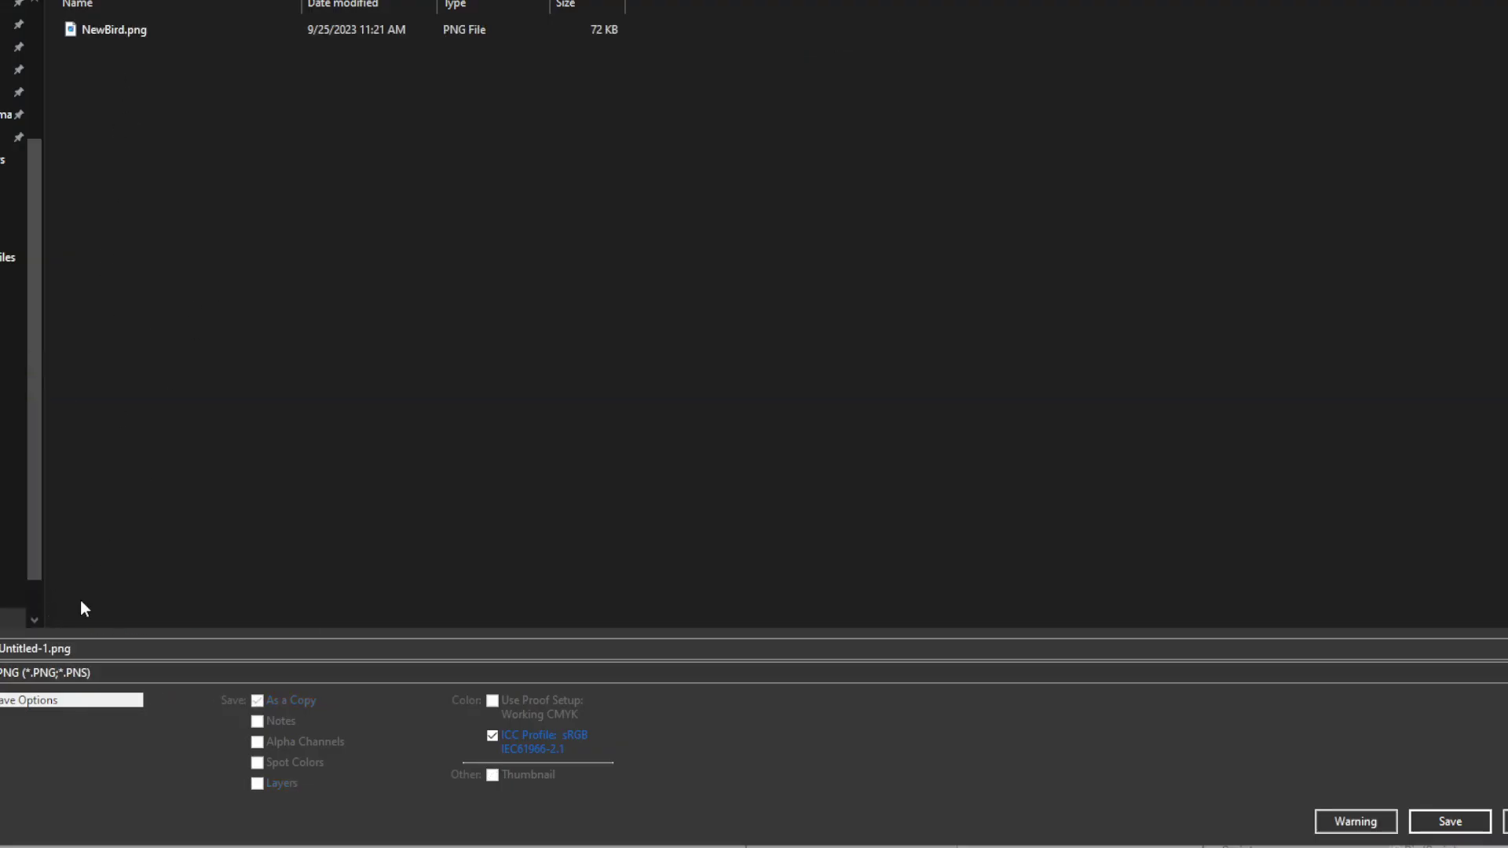
pyautogui.hotkey('shift', 'Tab')
pyautogui.write('NewBird')
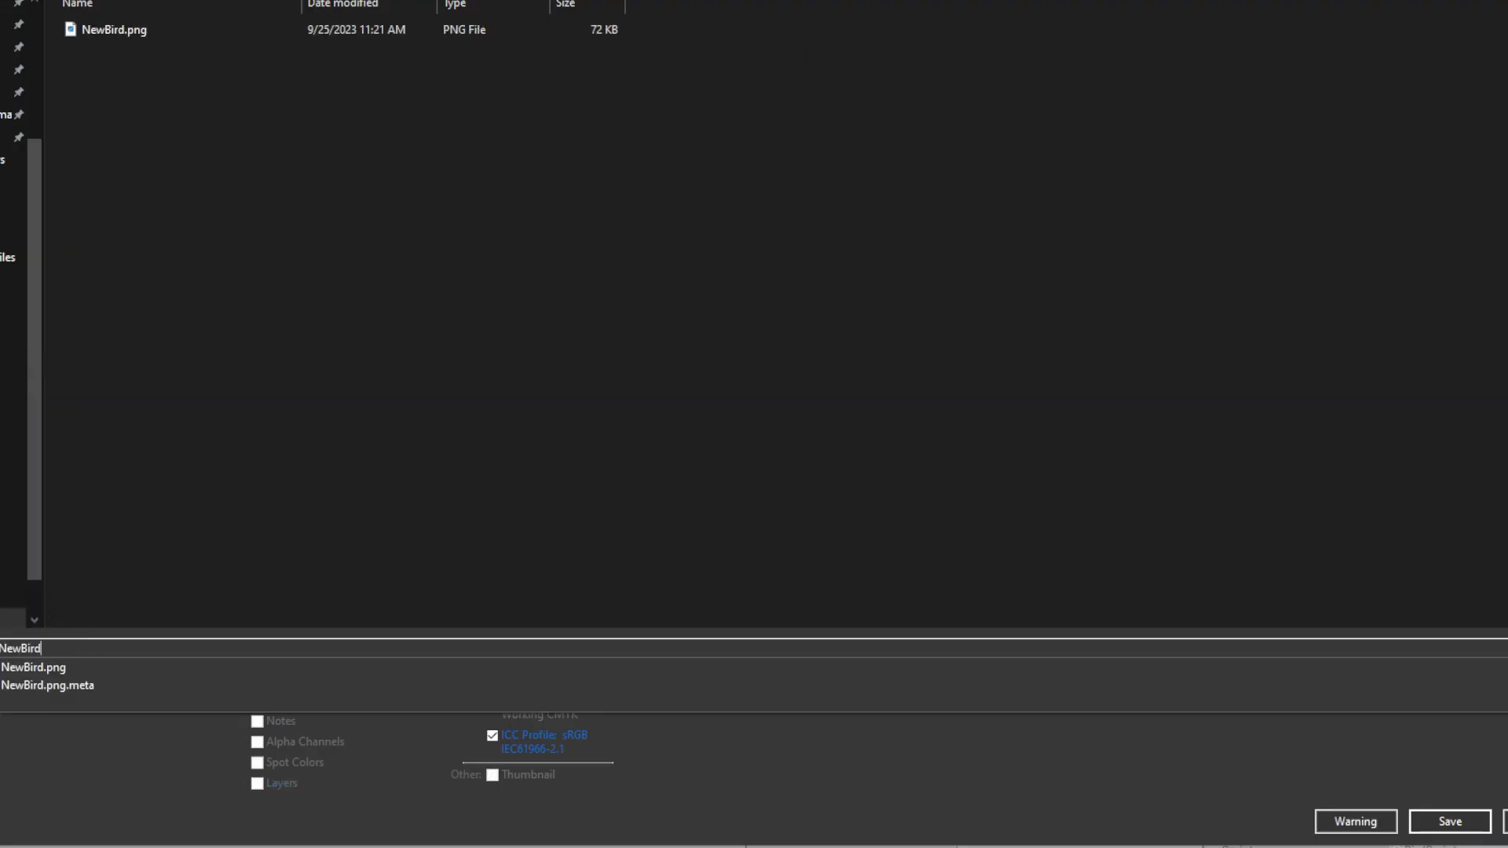
pyautogui.write('_WingsUp')
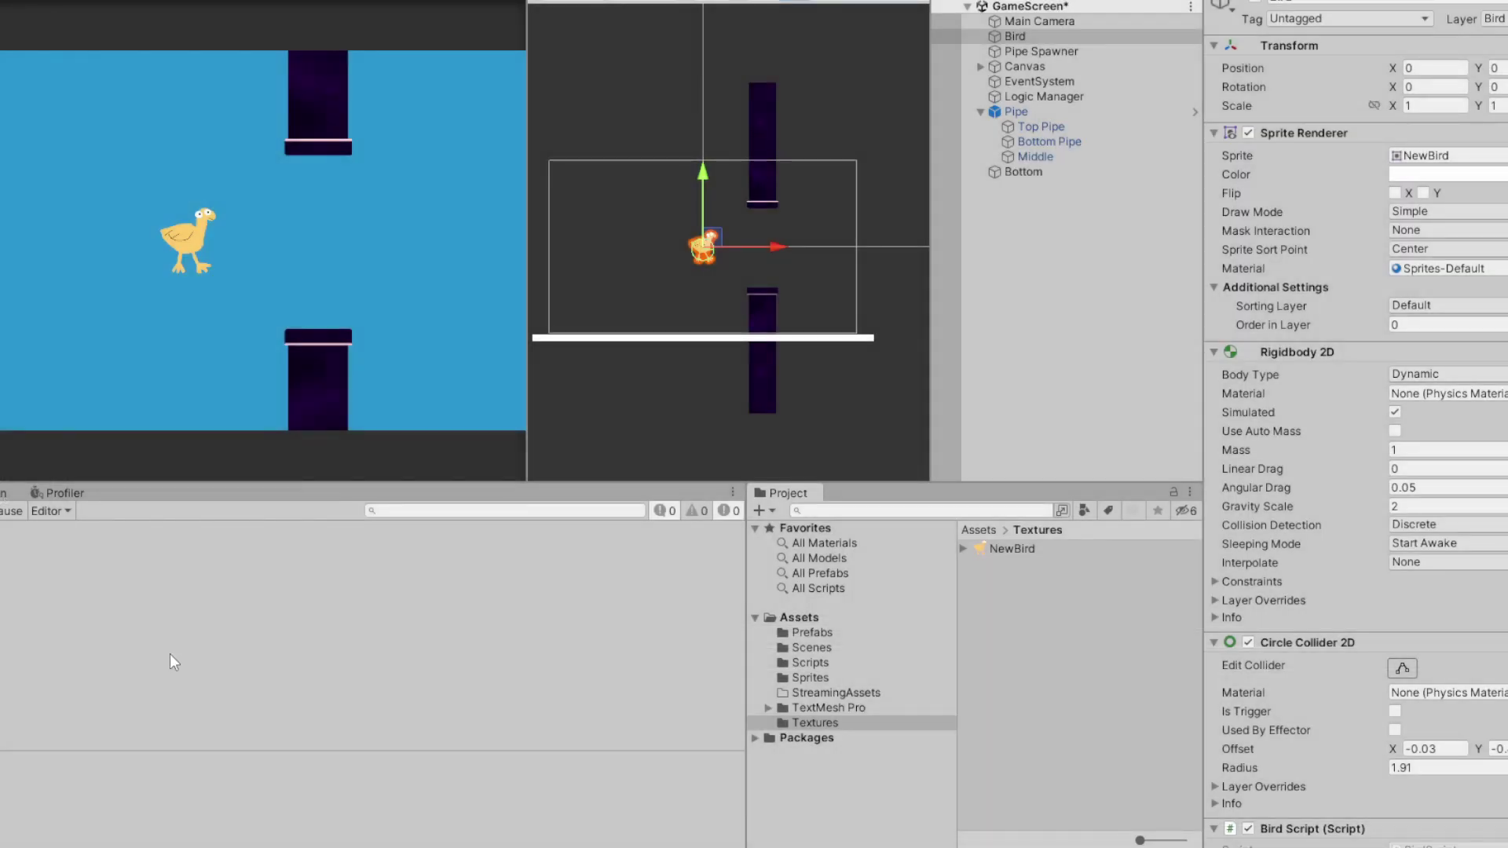
# Switch to Unity, try NewBird_WingsUp as the Bird object's sprite, and restore the NewBird sprite.
pyautogui.click(1011, 643)
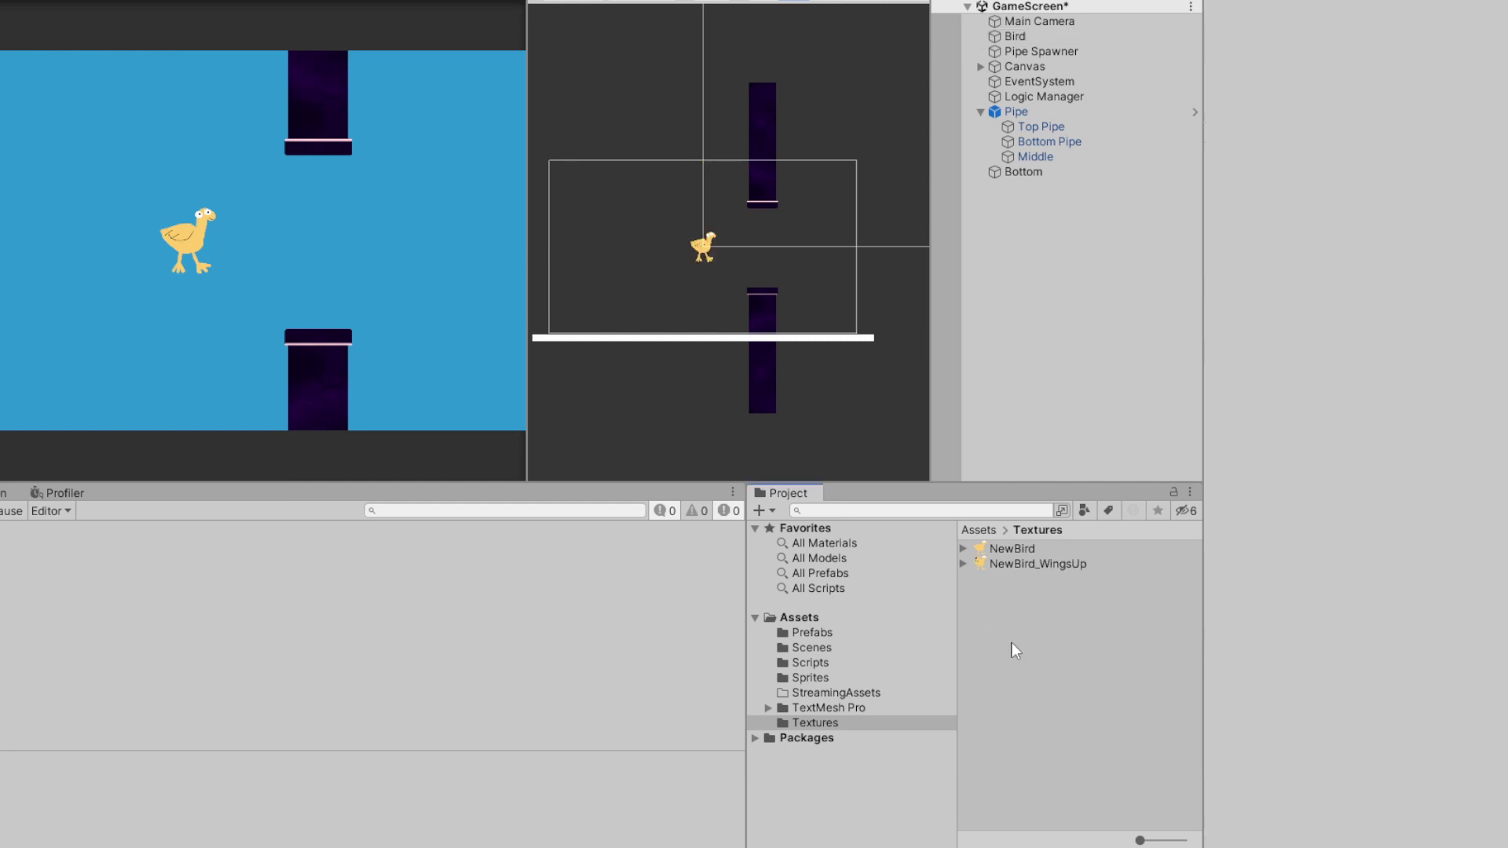
pyautogui.click(1028, 36)
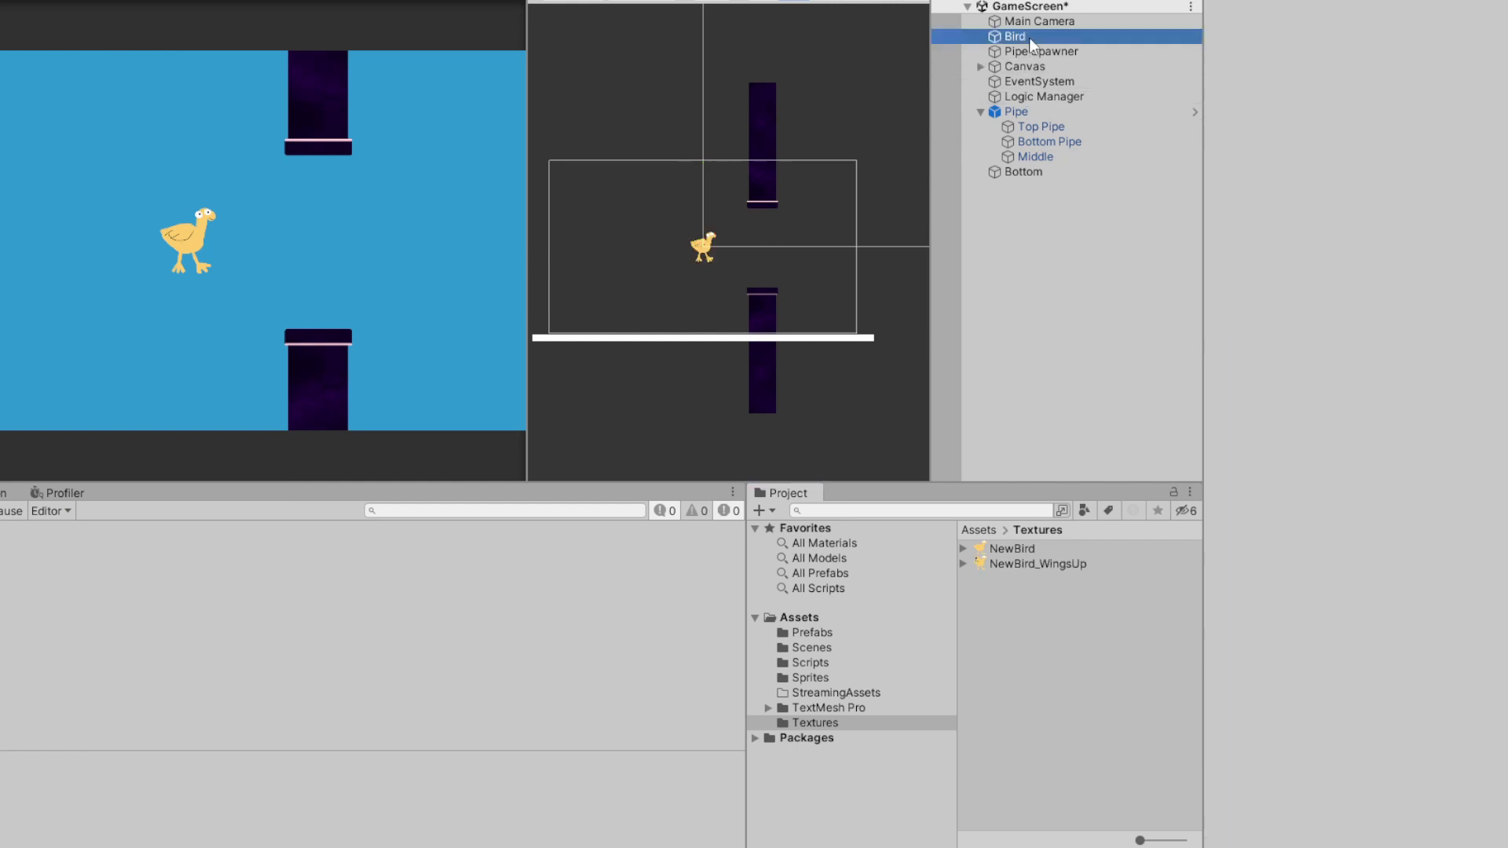
pyautogui.moveTo(1062, 563); pyautogui.dragTo(1428, 162)
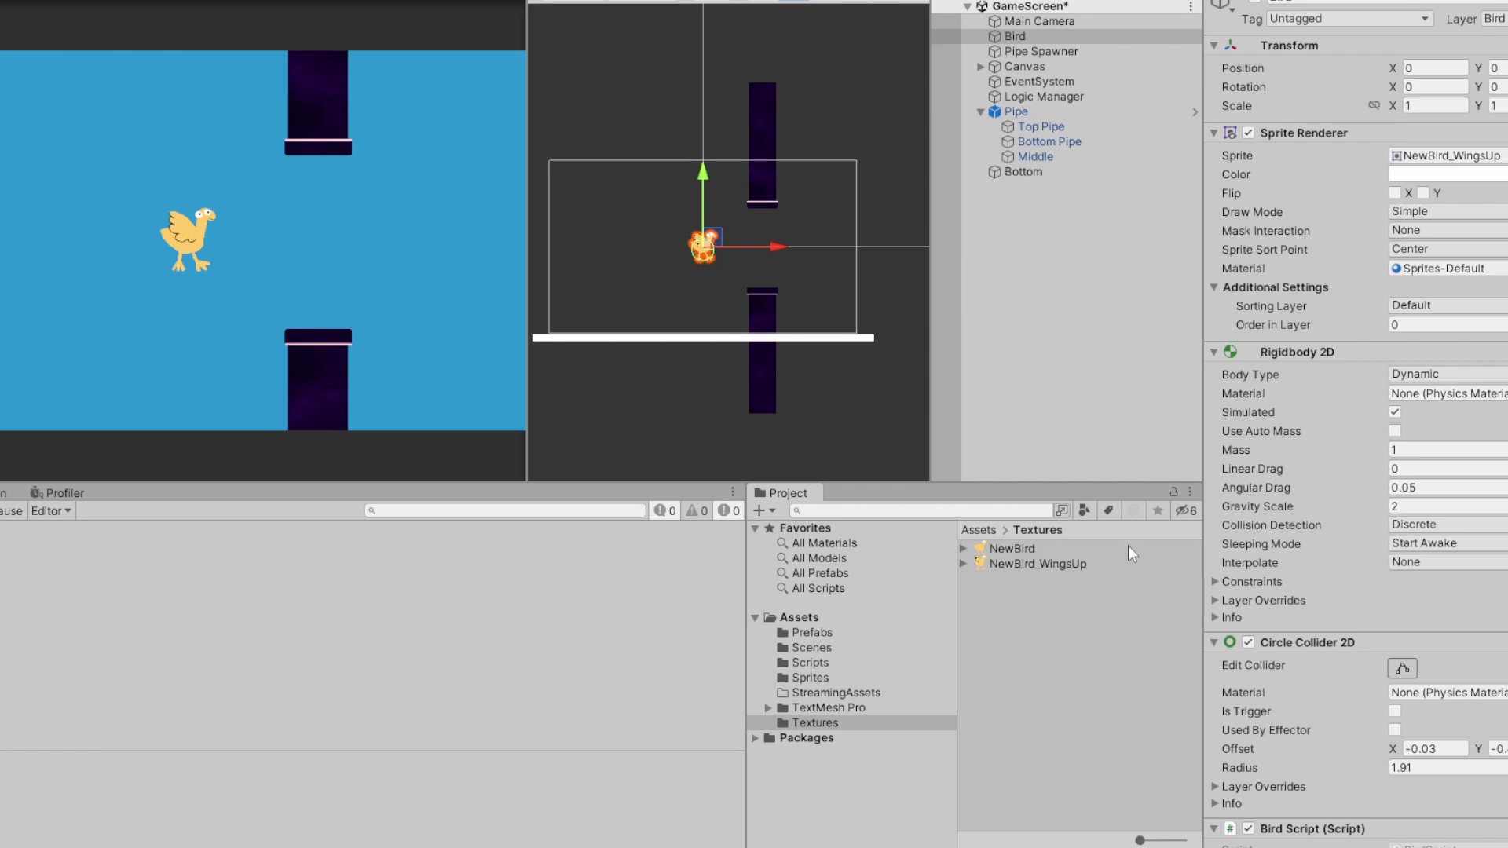
pyautogui.moveTo(1014, 548); pyautogui.dragTo(1449, 163)
# Add an Animator component to the Bird object.
pyautogui.scroll(-4, 1410, 595)
pyautogui.scroll(-2, 1373, 628)
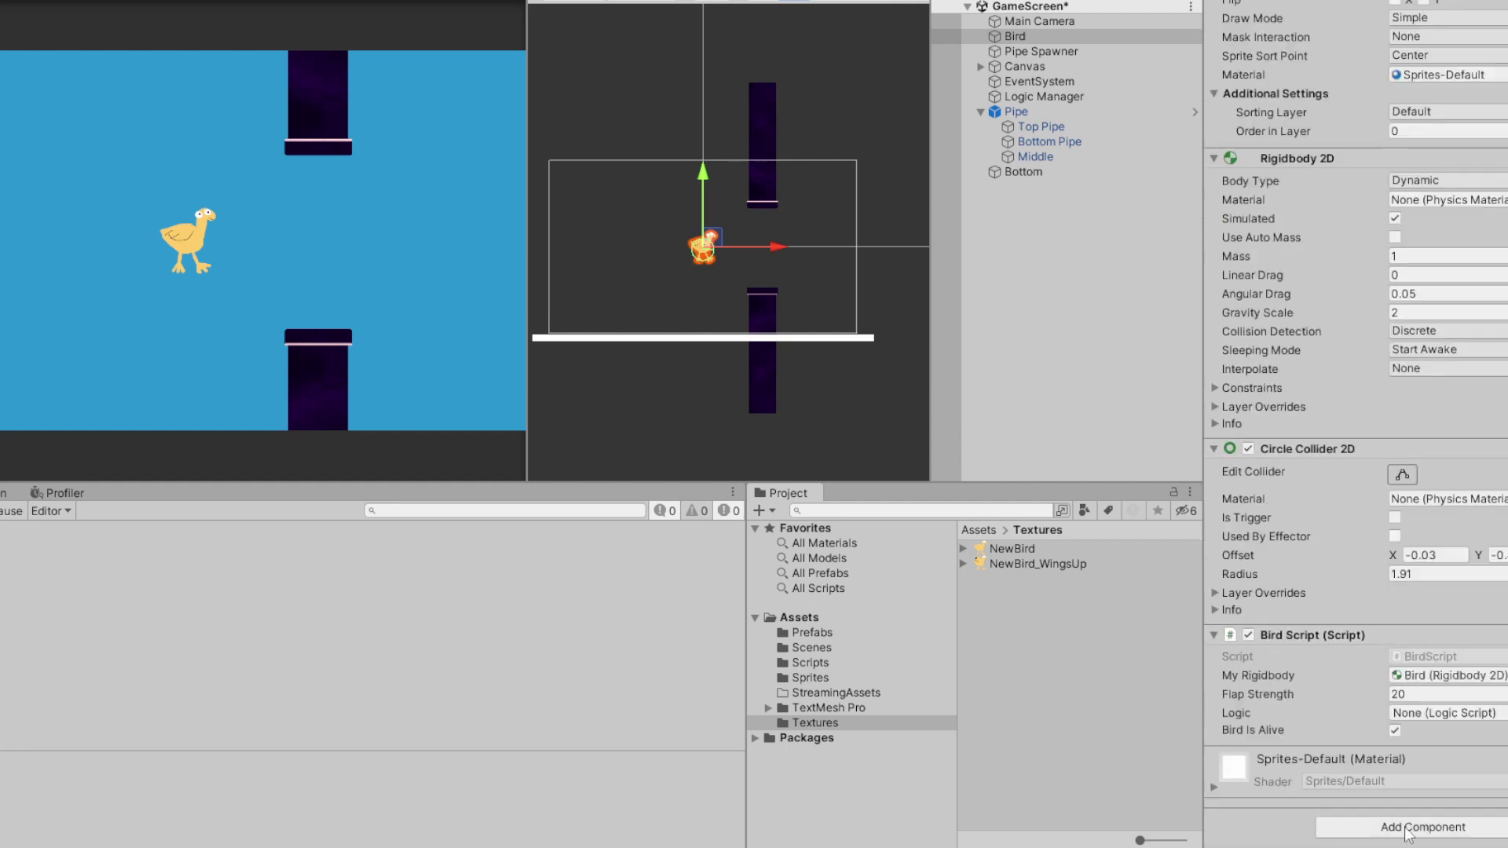
pyautogui.click(1365, 827)
pyautogui.write('anim')
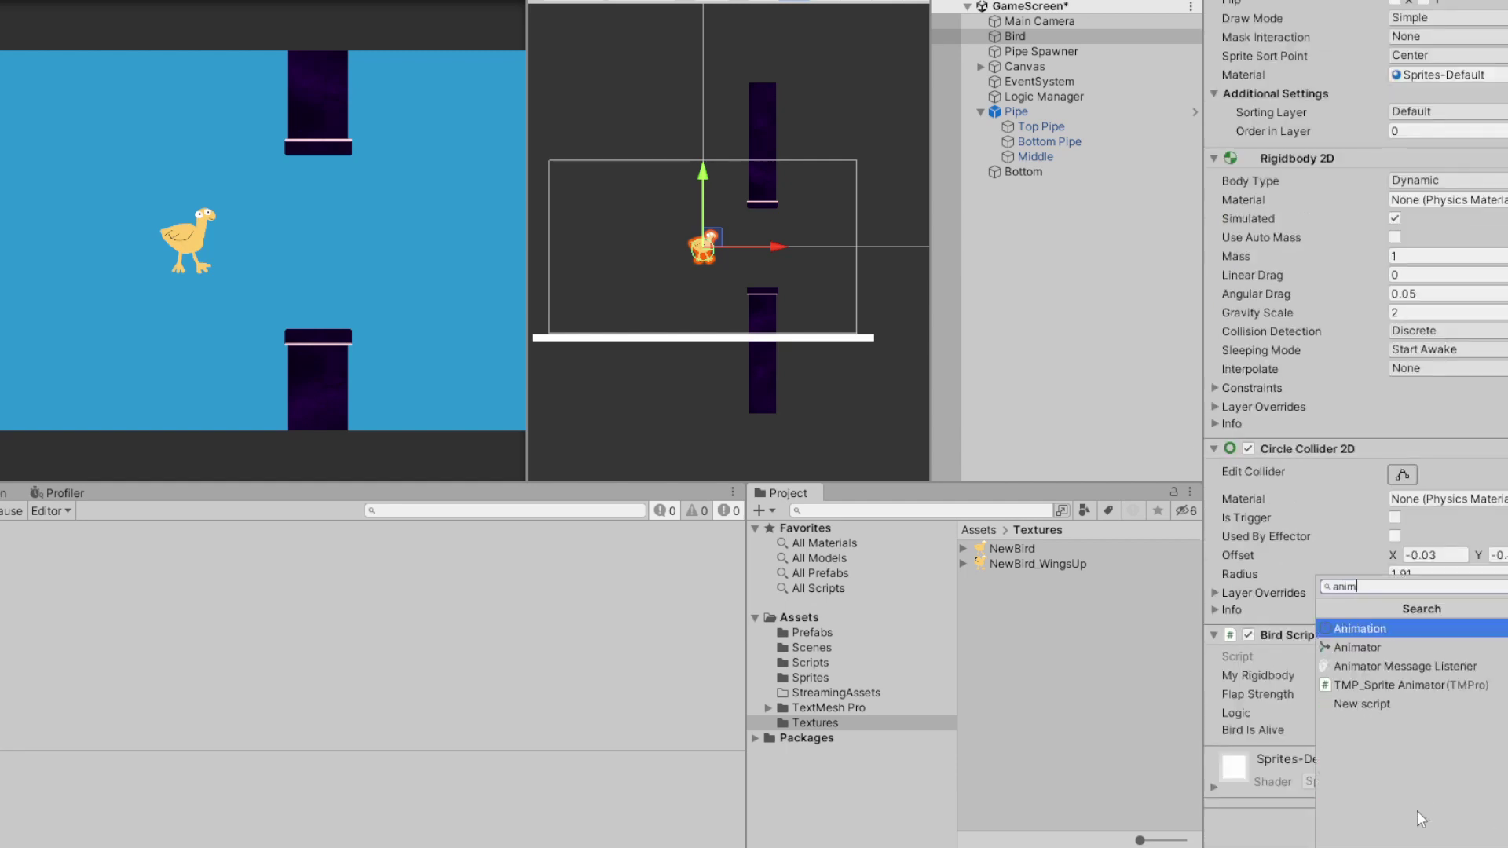
pyautogui.press('Down')
pyautogui.press('Return')
pyautogui.scroll(-4, 1445, 711)
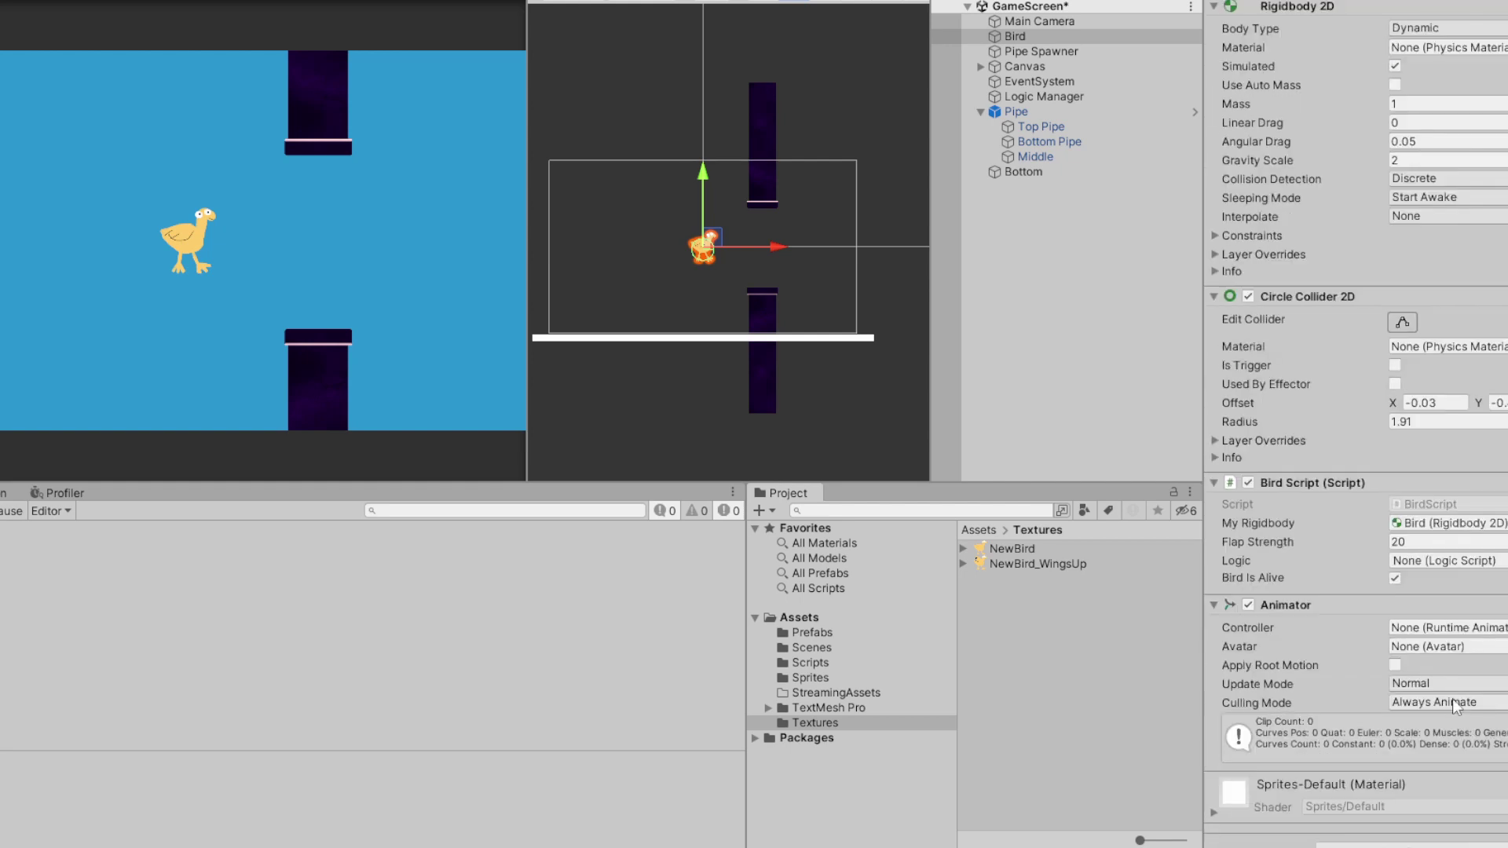
# Create a folder named Animations in Assets and open it.
pyautogui.scroll(-1, 1452, 697)
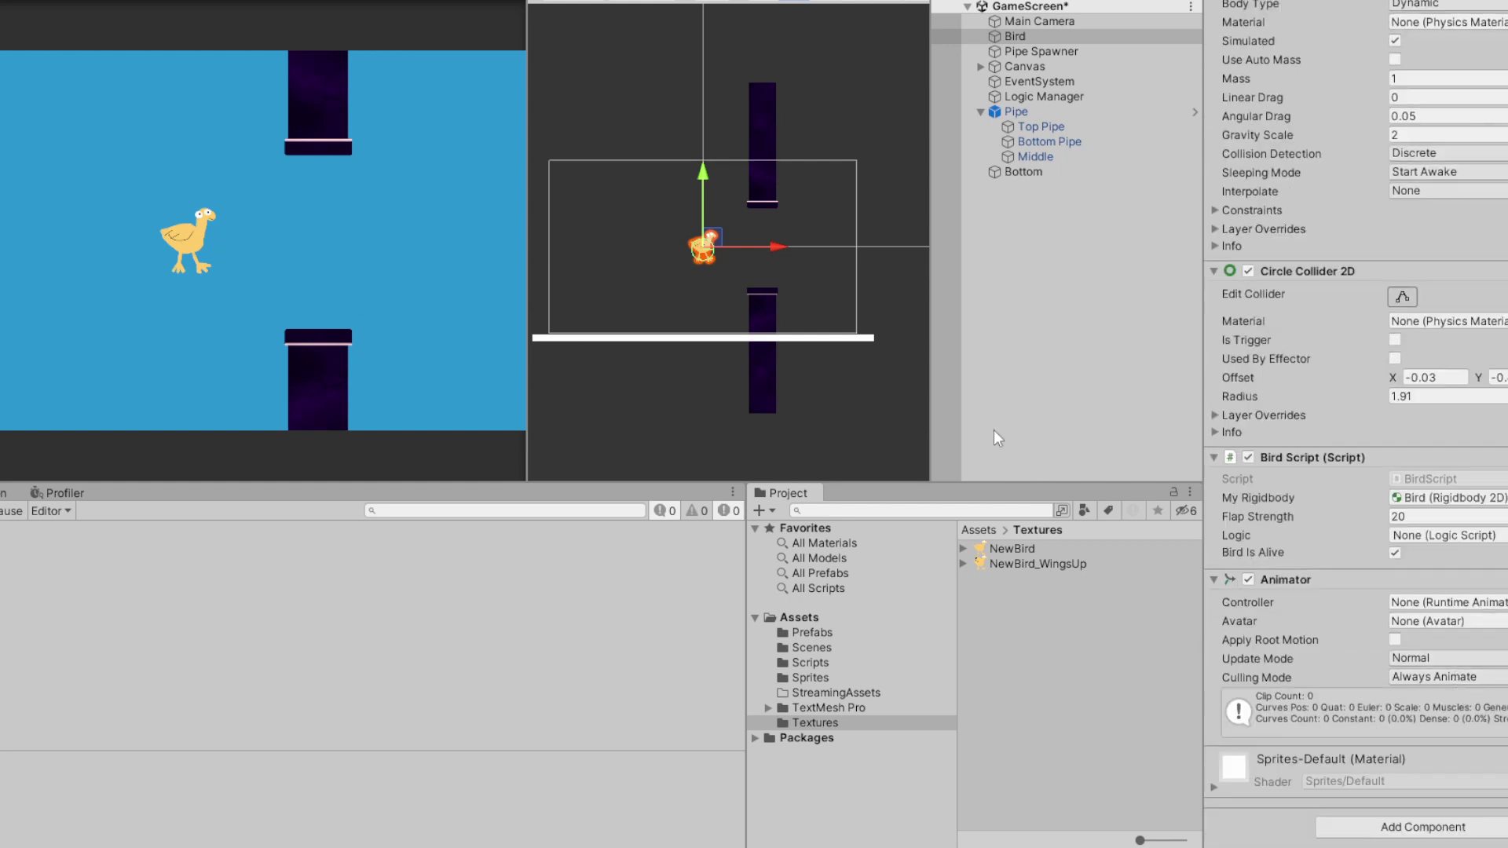
pyautogui.click(795, 615)
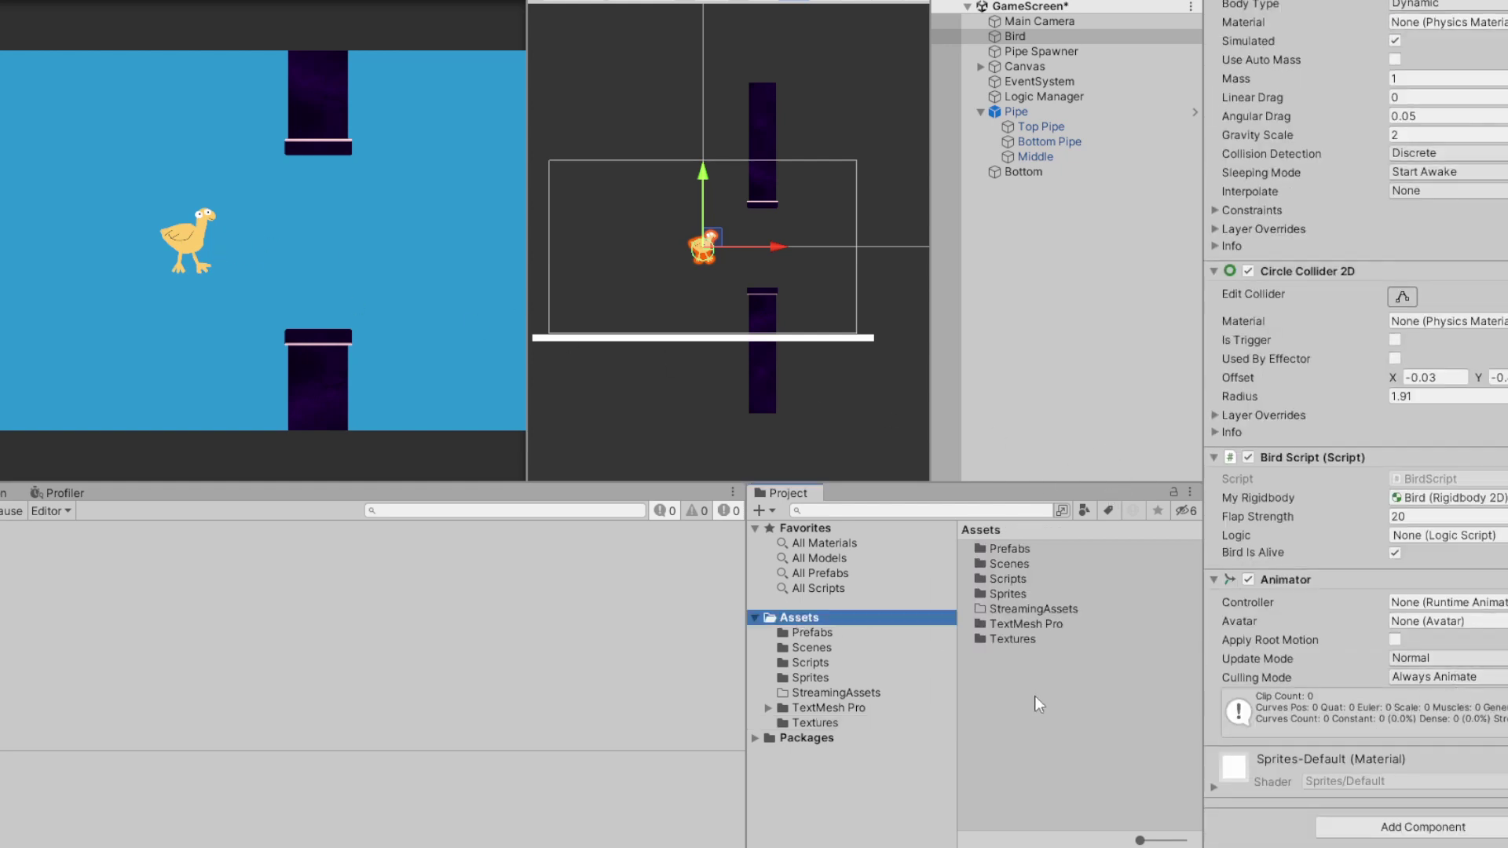
pyautogui.rightClick(1035, 695)
pyautogui.moveTo(1180, 209)
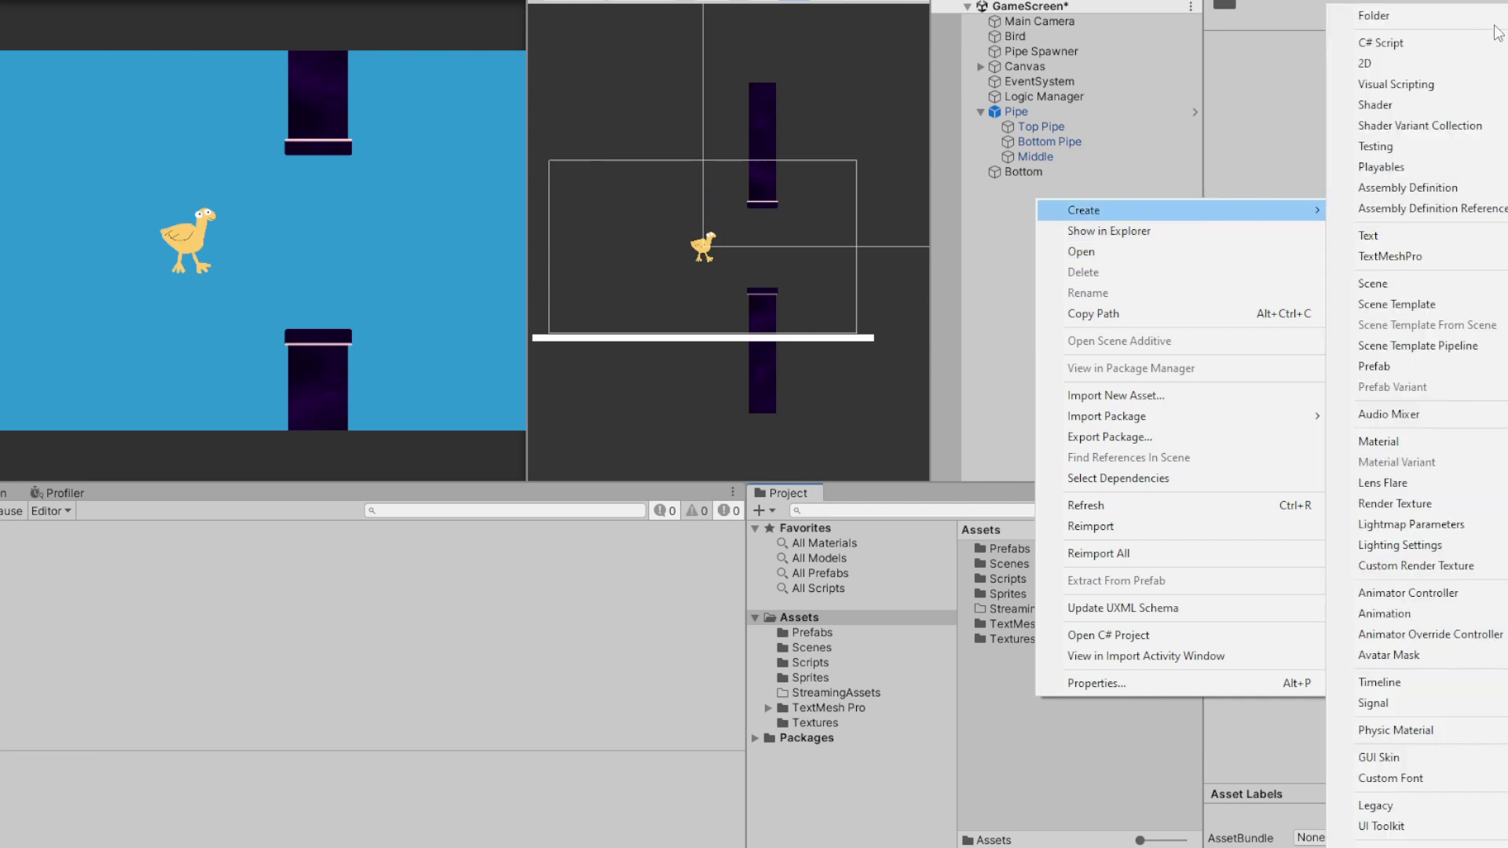
pyautogui.click(1376, 16)
pyautogui.write('Animations')
pyautogui.press('Return')
pyautogui.doubleClick(1007, 548)
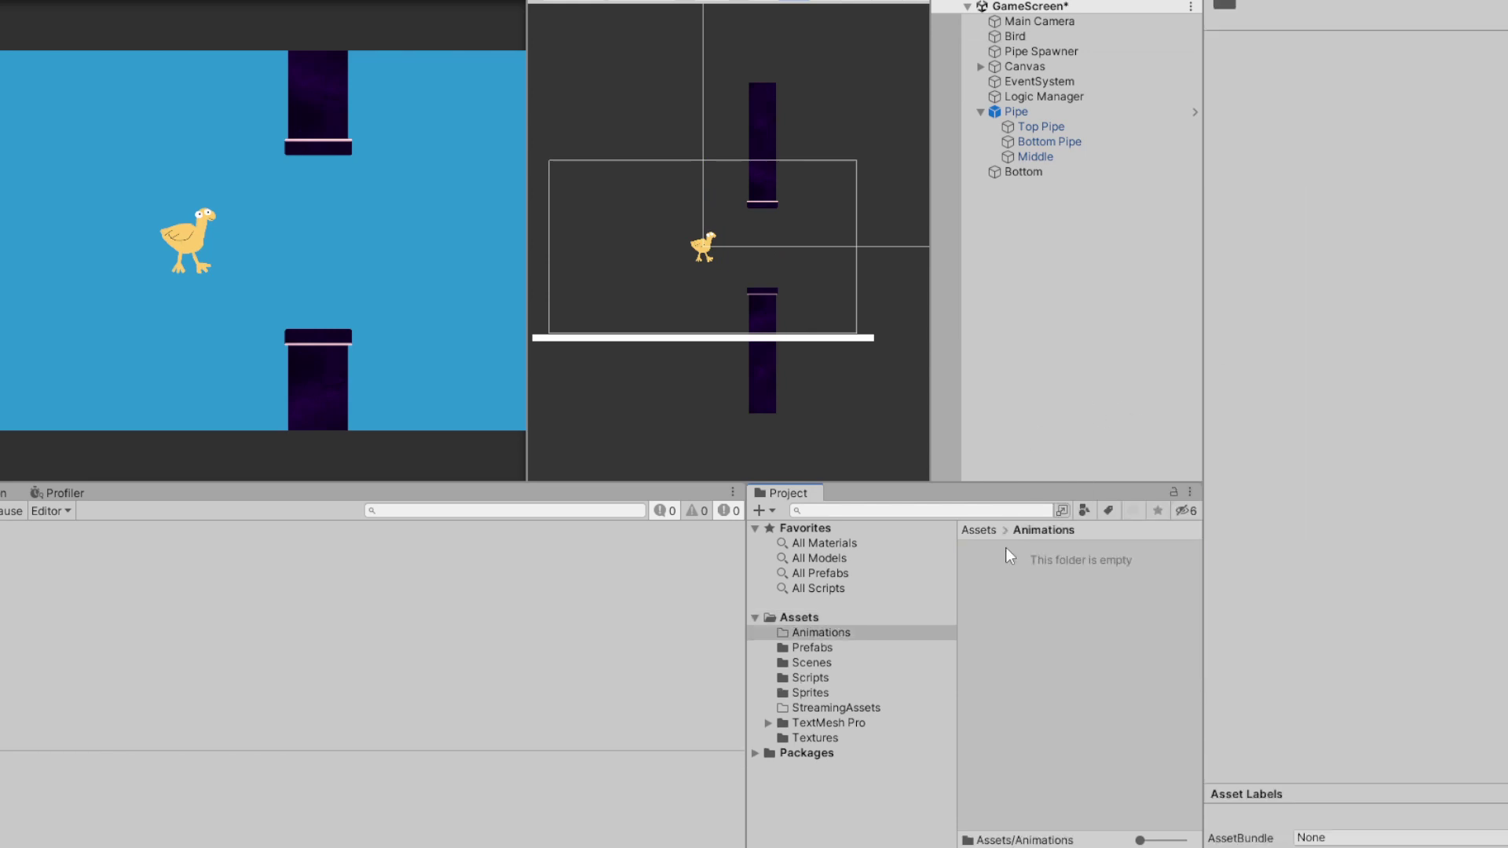
# Create an Animator Controller named Bird_Animation_Controller in the Animations folder.
pyautogui.rightClick(1005, 567)
pyautogui.moveTo(1085, 78)
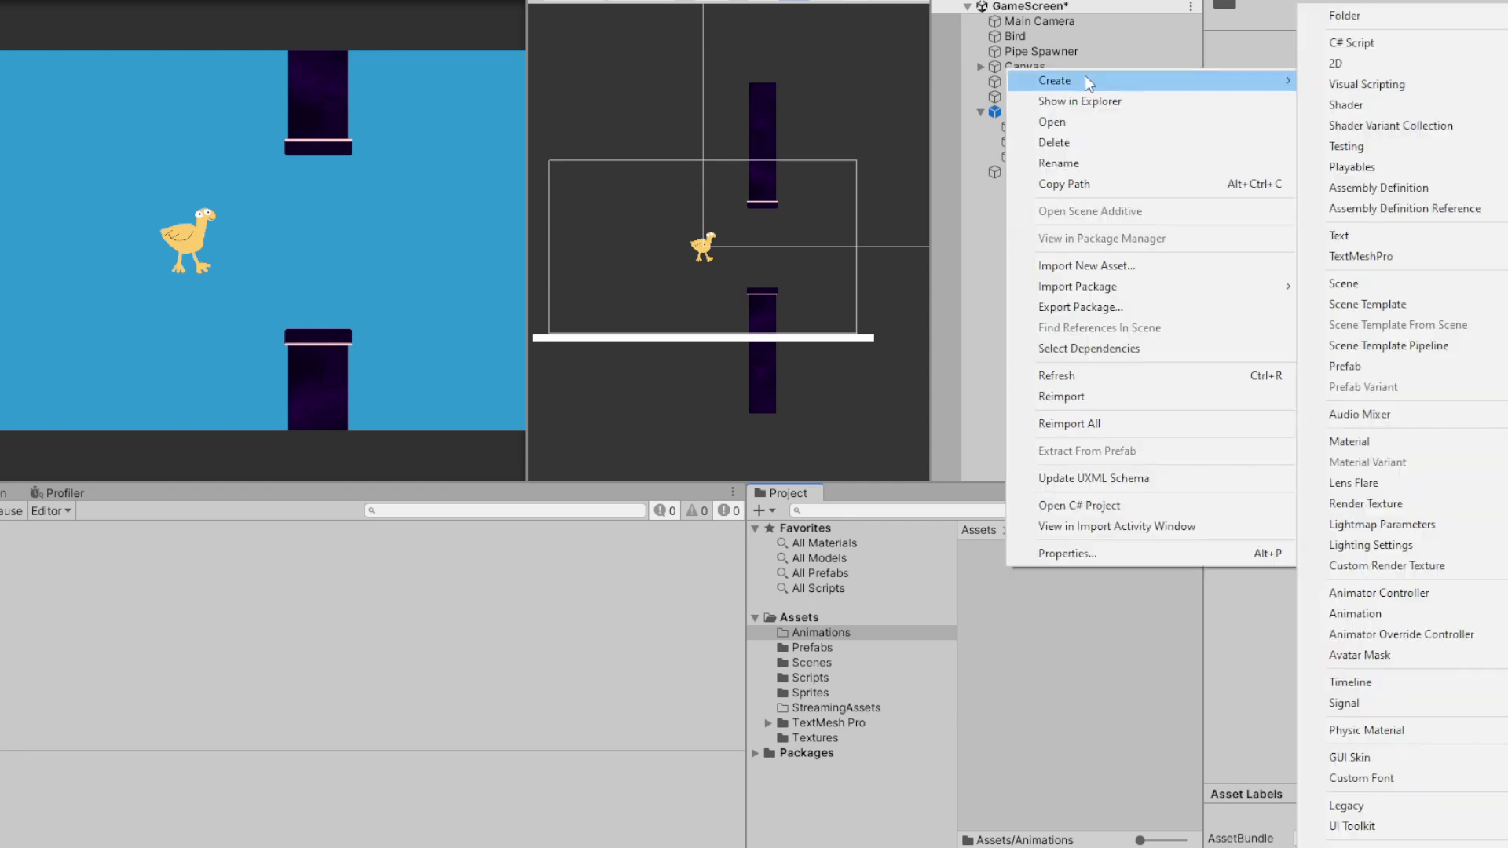
pyautogui.click(1433, 592)
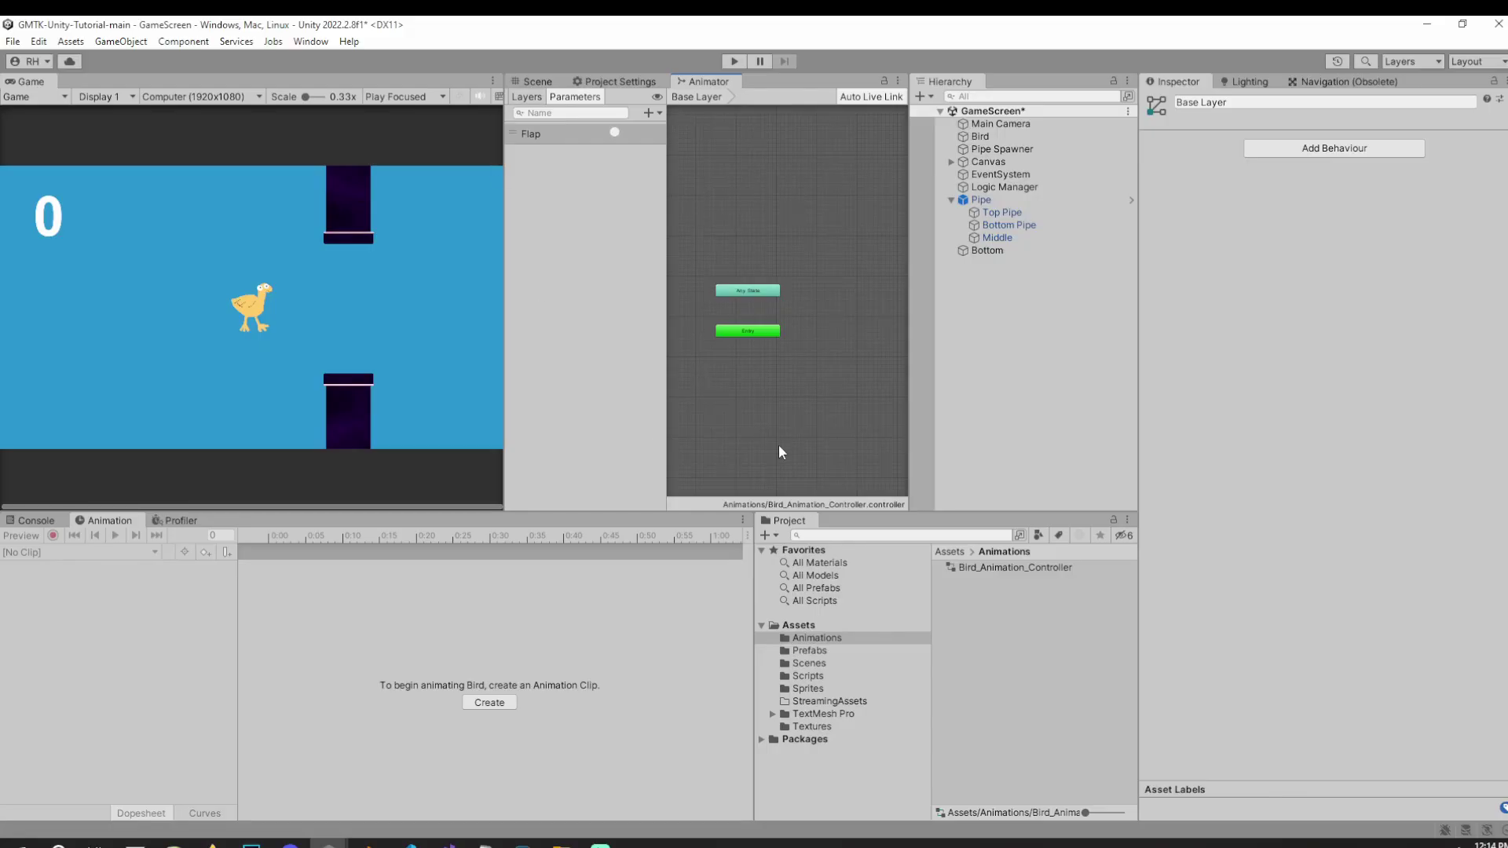
pyautogui.click(321, 44)
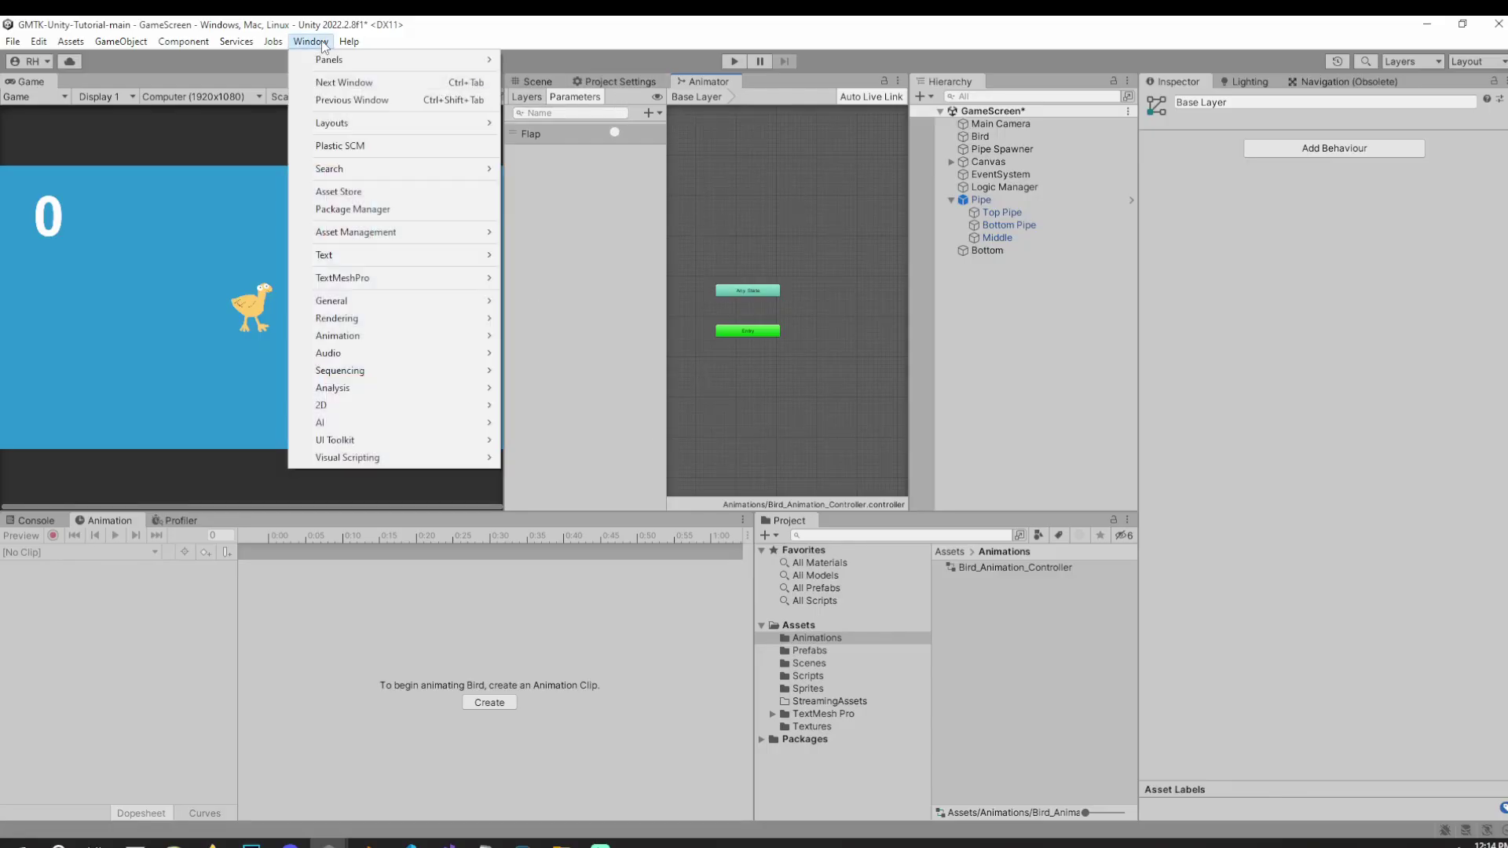
pyautogui.moveTo(379, 338)
pyautogui.click(801, 385)
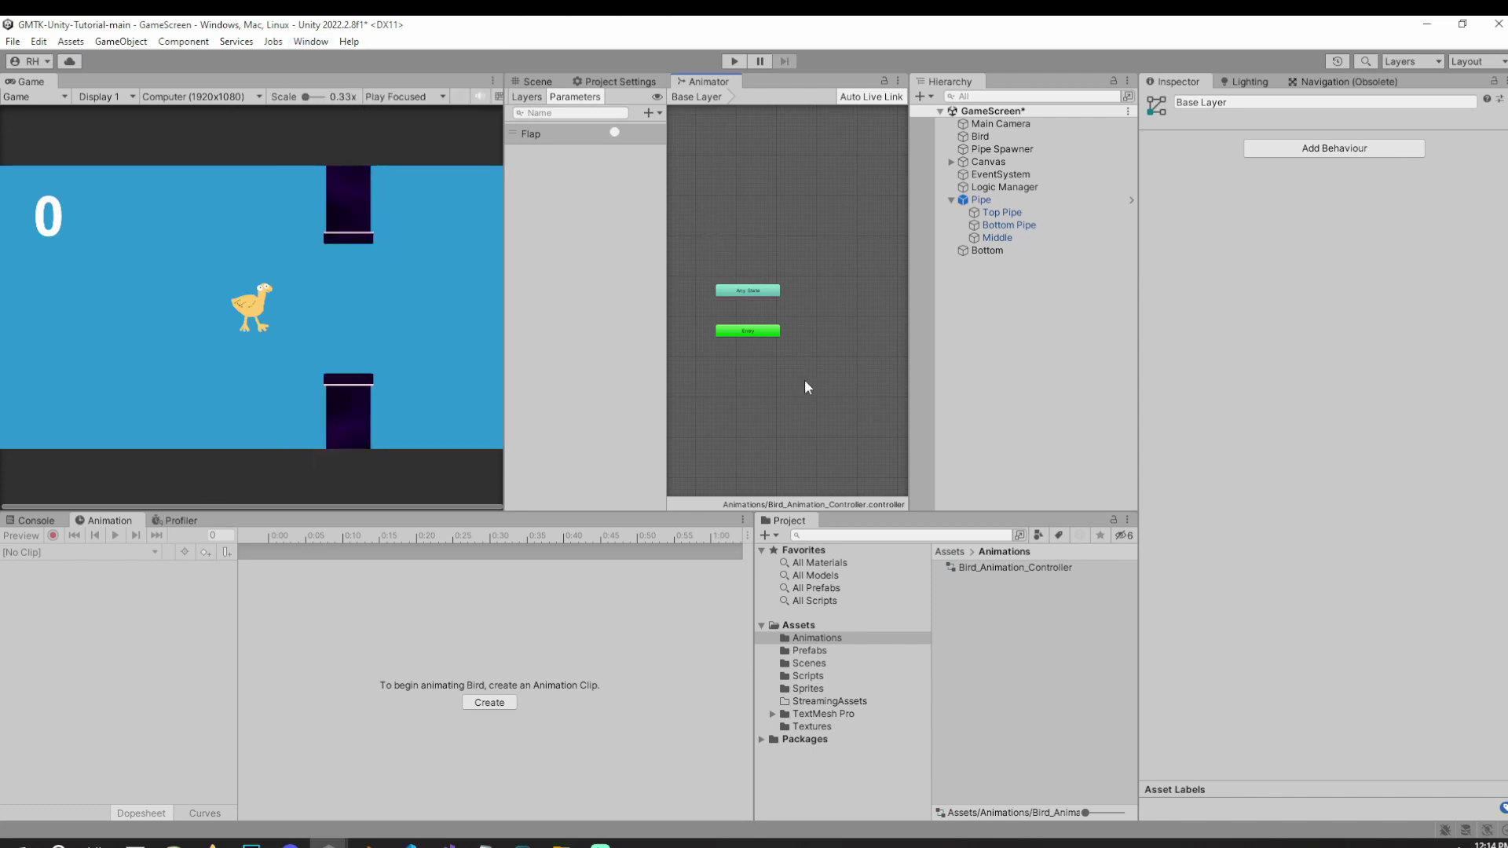
# Create an animation clip named Bird_Idle for the Bird object and place its state beside Entry in the Animator graph.
pyautogui.click(985, 138)
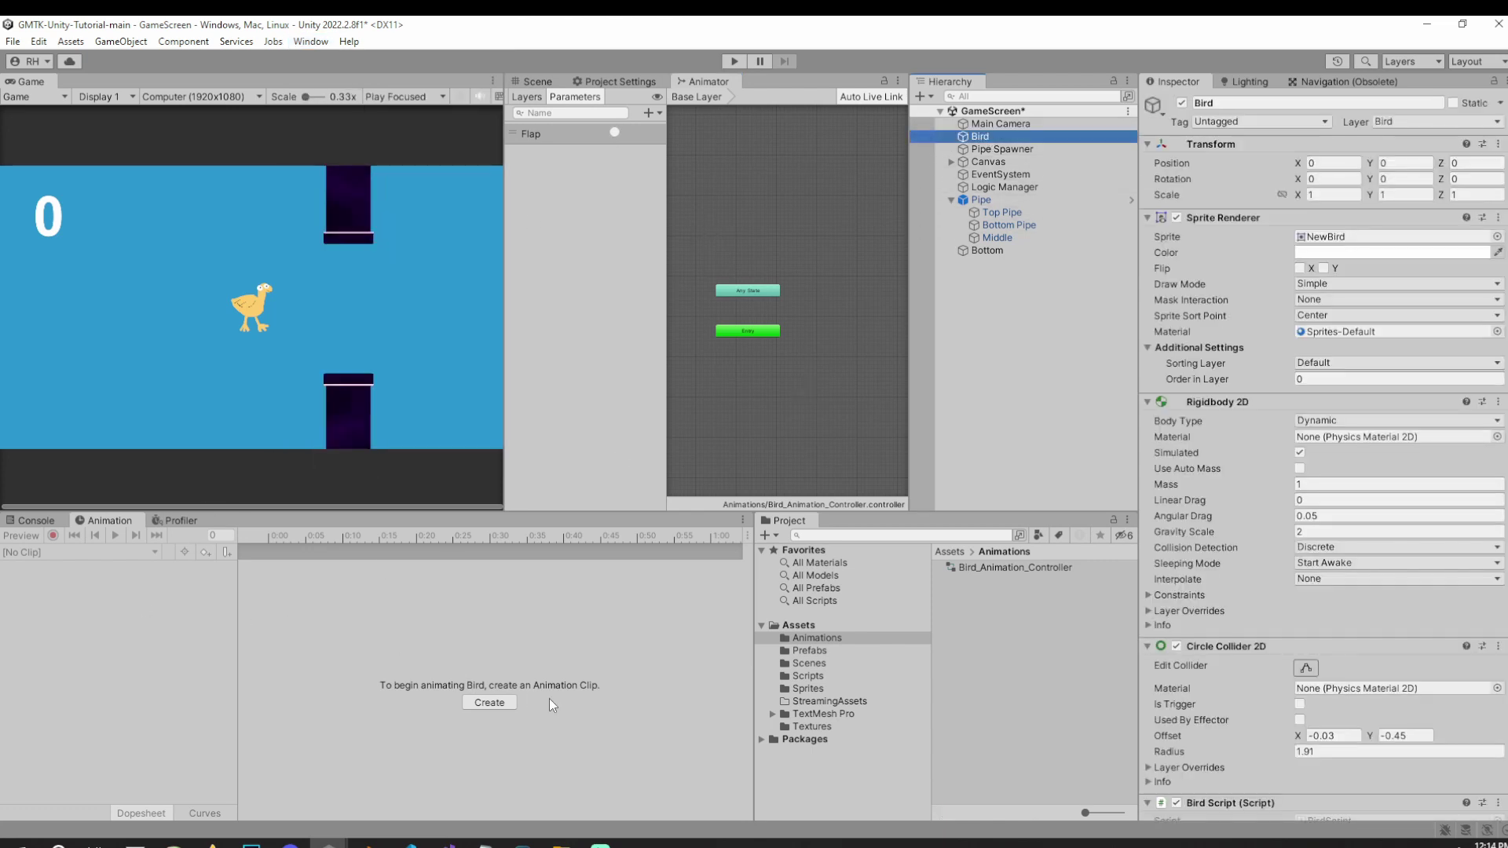
pyautogui.click(487, 702)
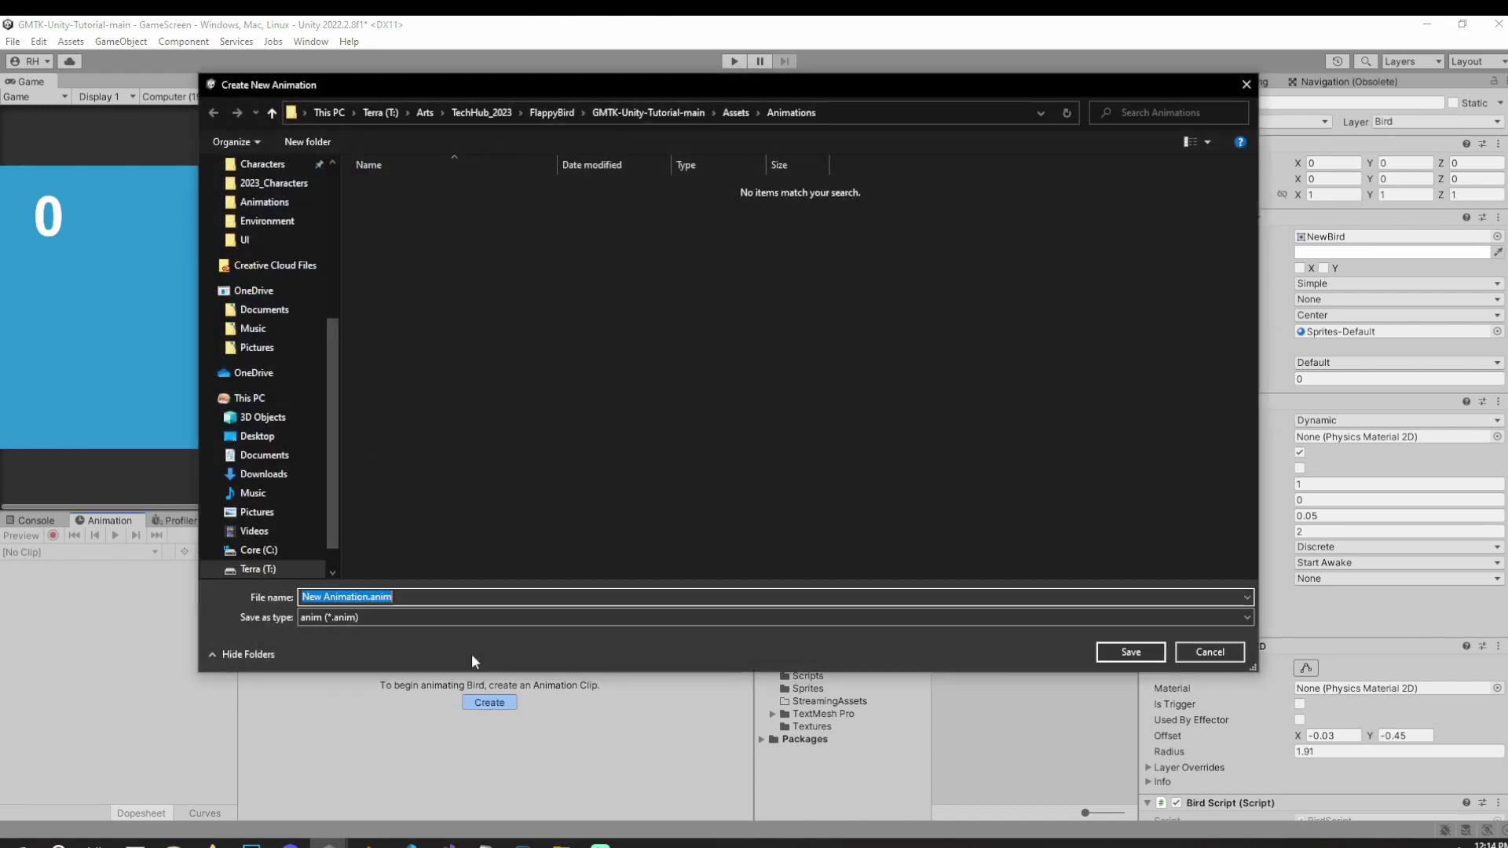
pyautogui.write('Bord_')
pyautogui.press('BackSpace')
pyautogui.press('BackSpace')
pyautogui.press('BackSpace')
pyautogui.press('BackSpace')
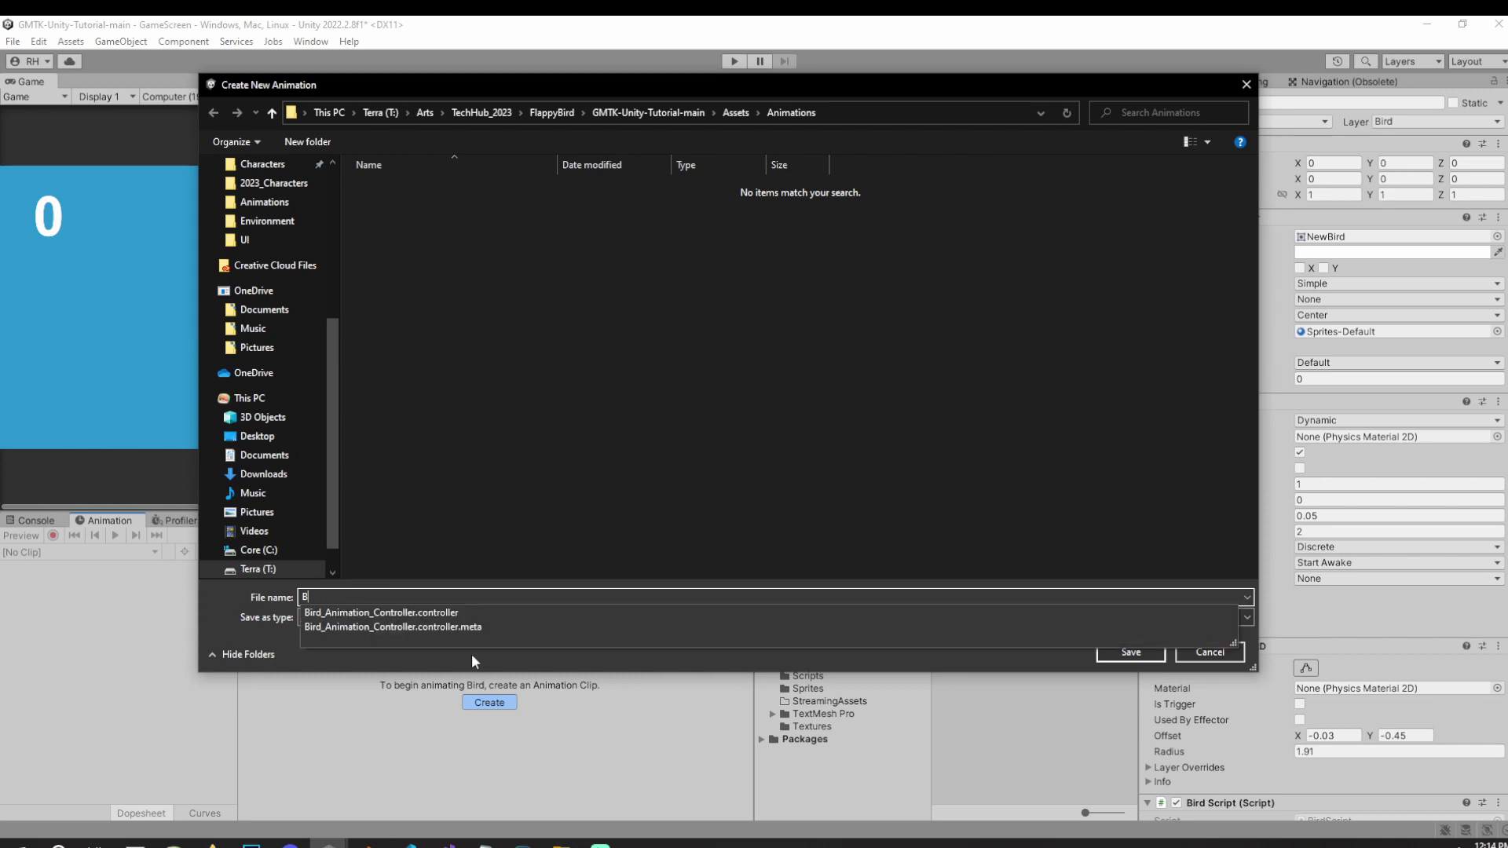
pyautogui.write('ird_Idle')
pyautogui.press('Return')
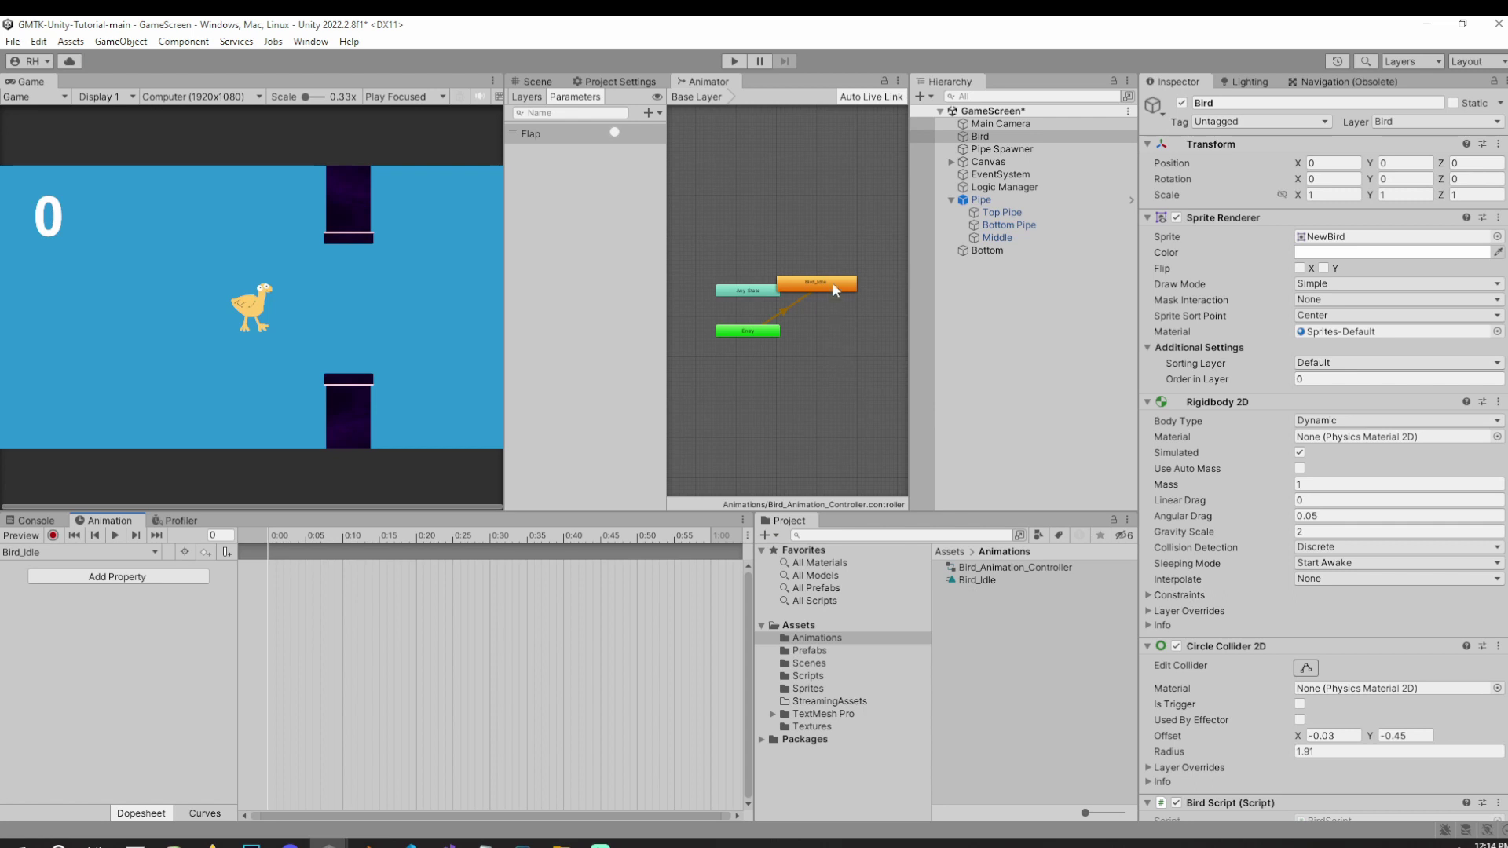
pyautogui.moveTo(834, 288); pyautogui.dragTo(867, 333)
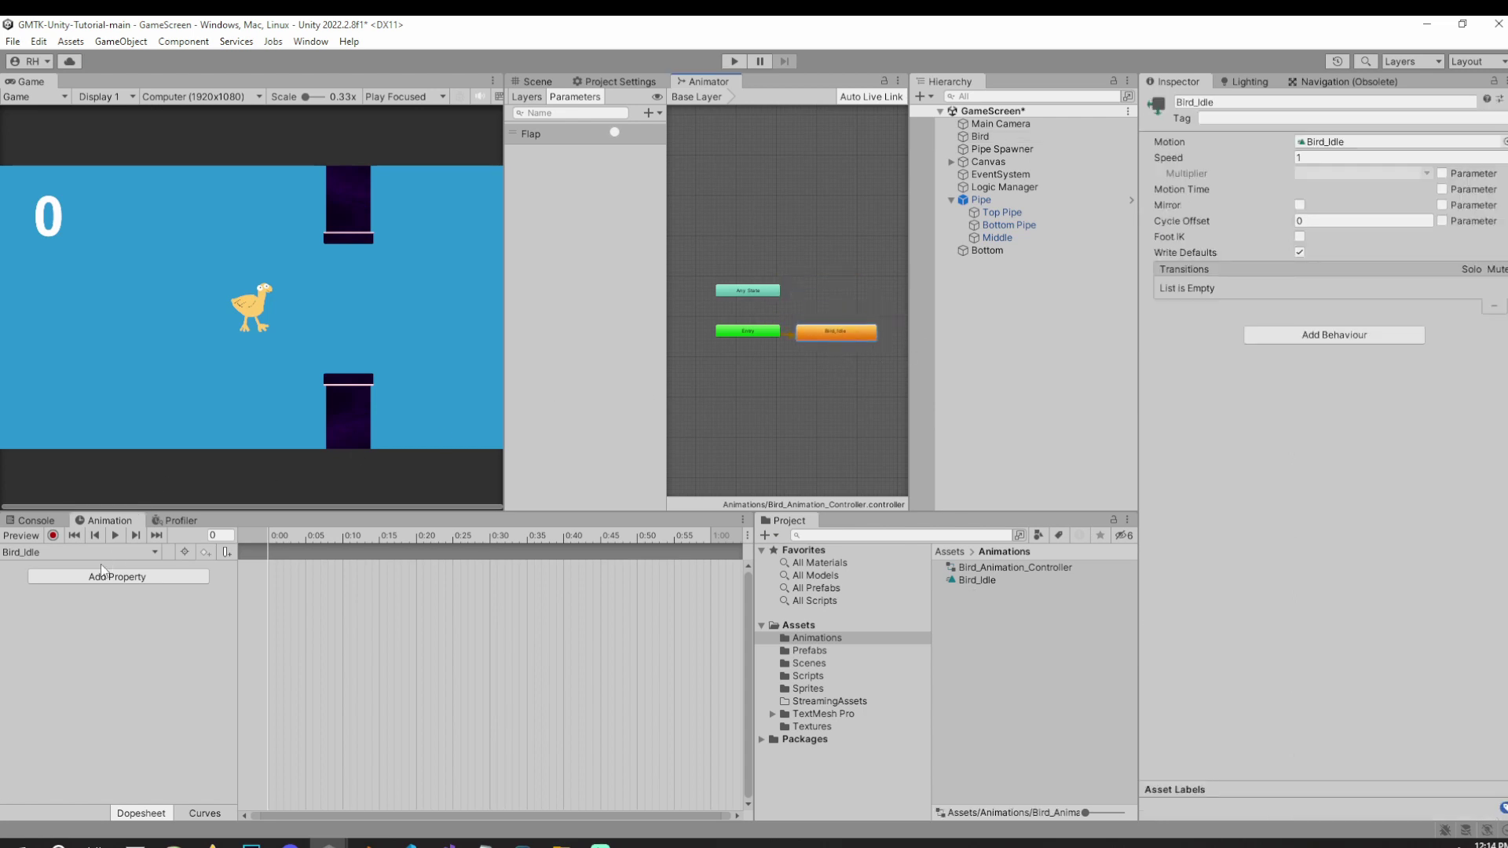
# Turn on recording for the Bird_Idle clip and set the Bird object's sprite to NewBird_WingsUp at frame 0.
pyautogui.click(987, 136)
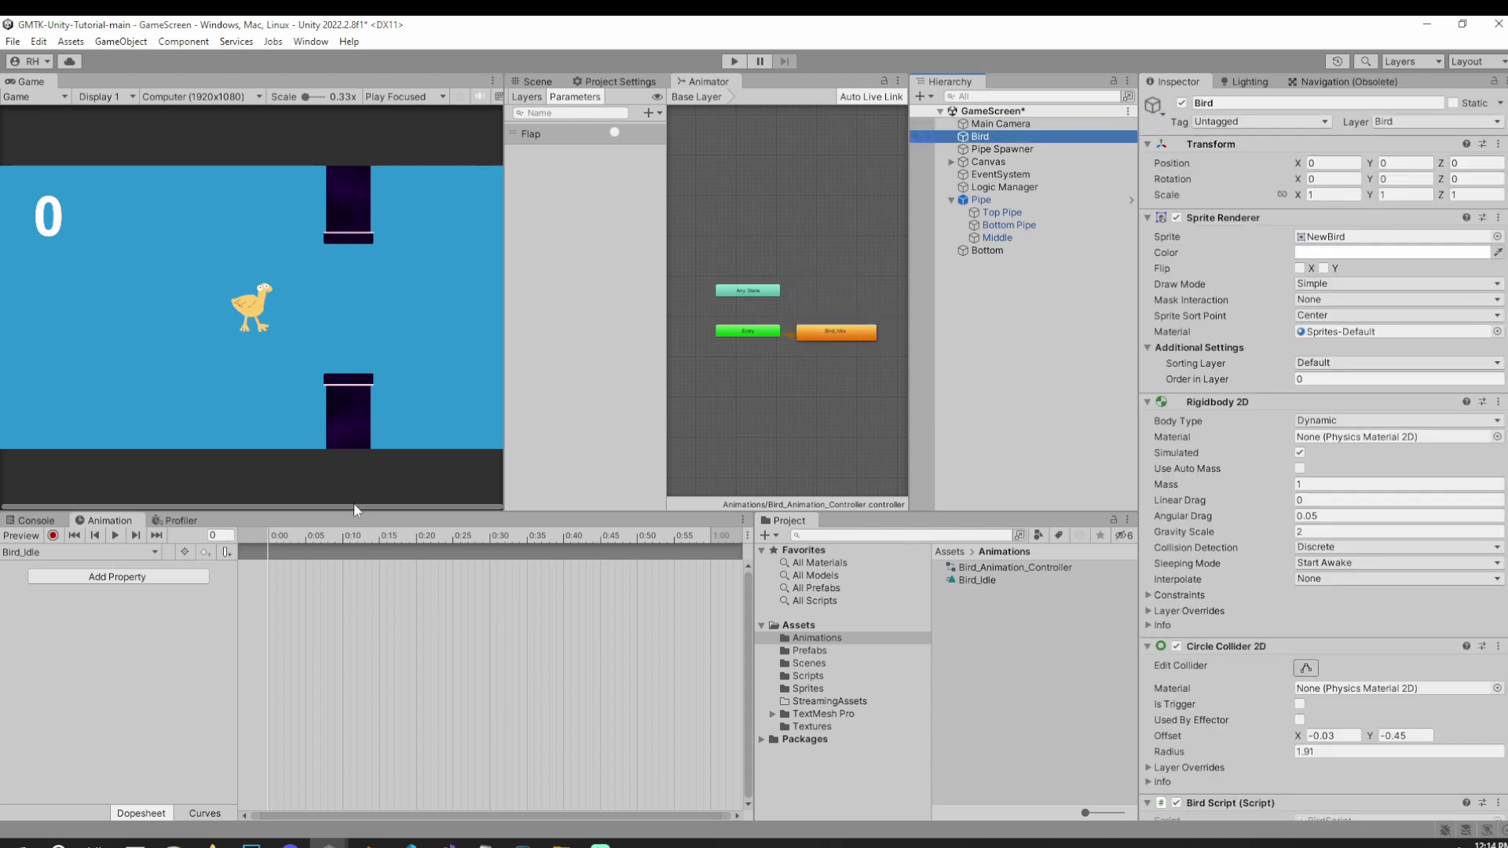
pyautogui.click(52, 536)
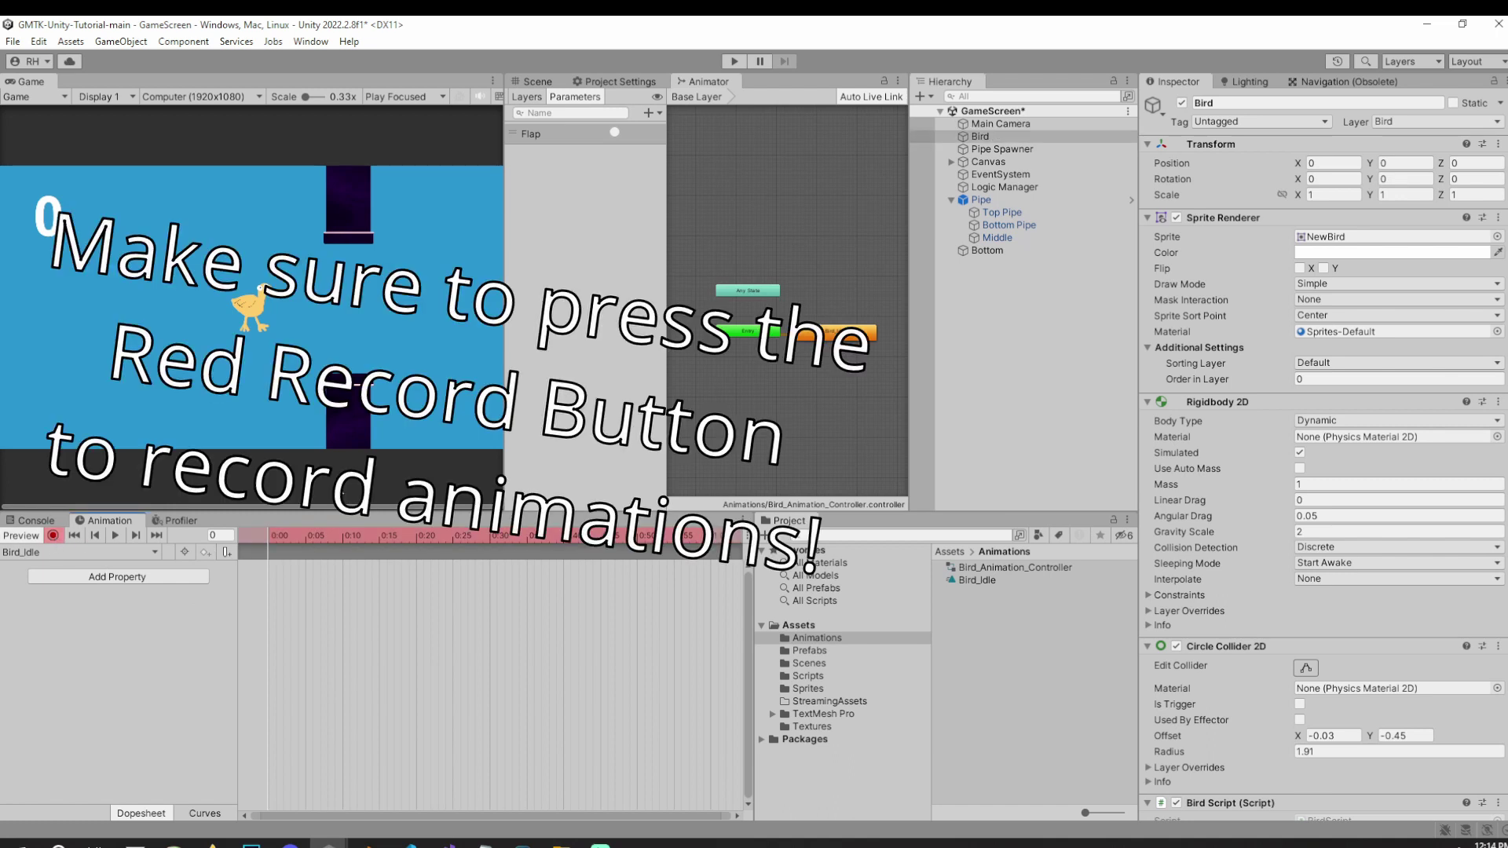
pyautogui.click(852, 337)
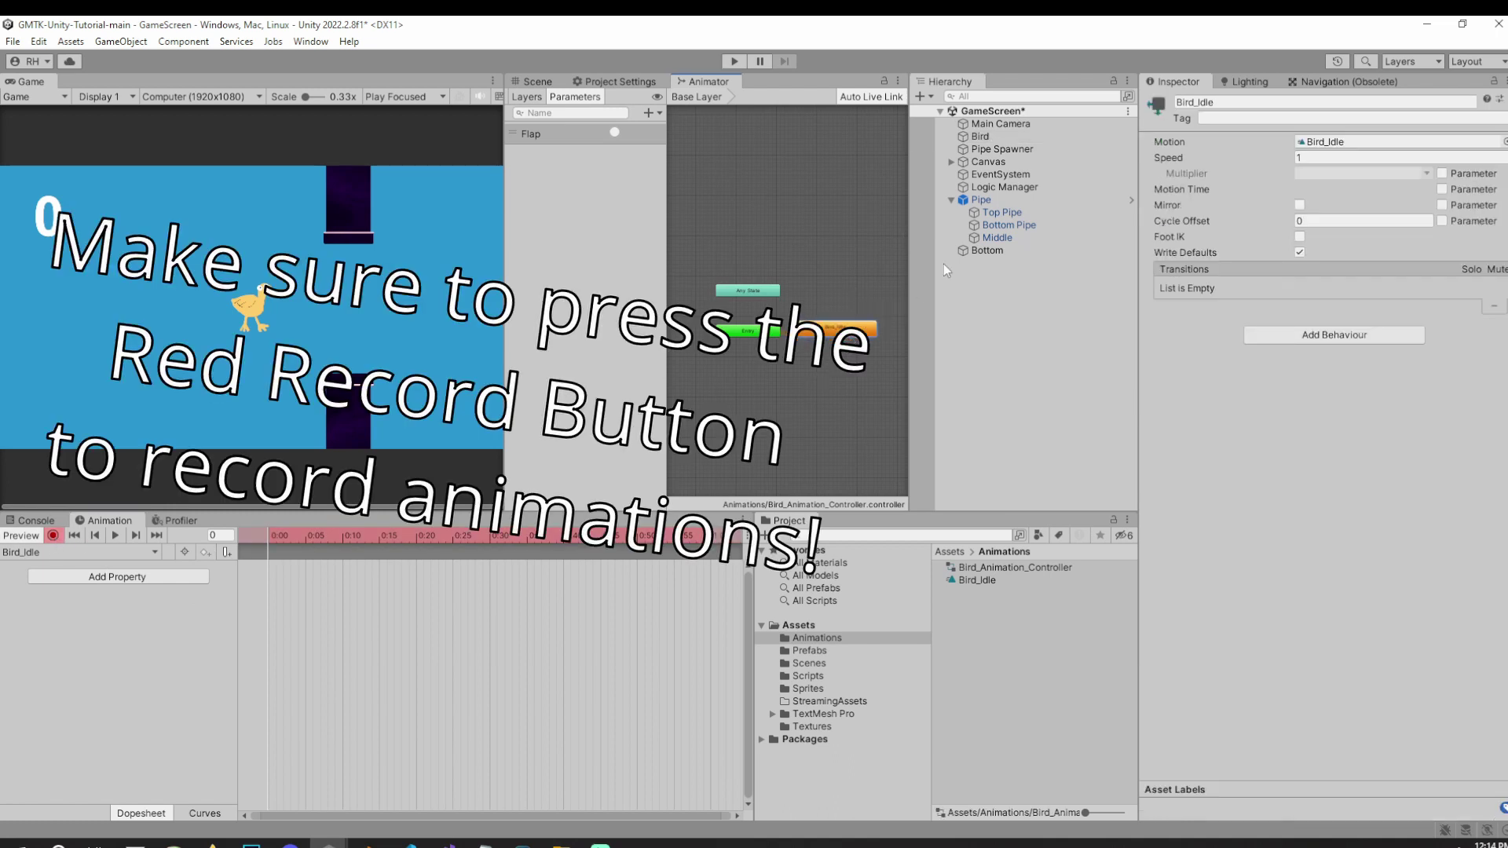
pyautogui.click(993, 136)
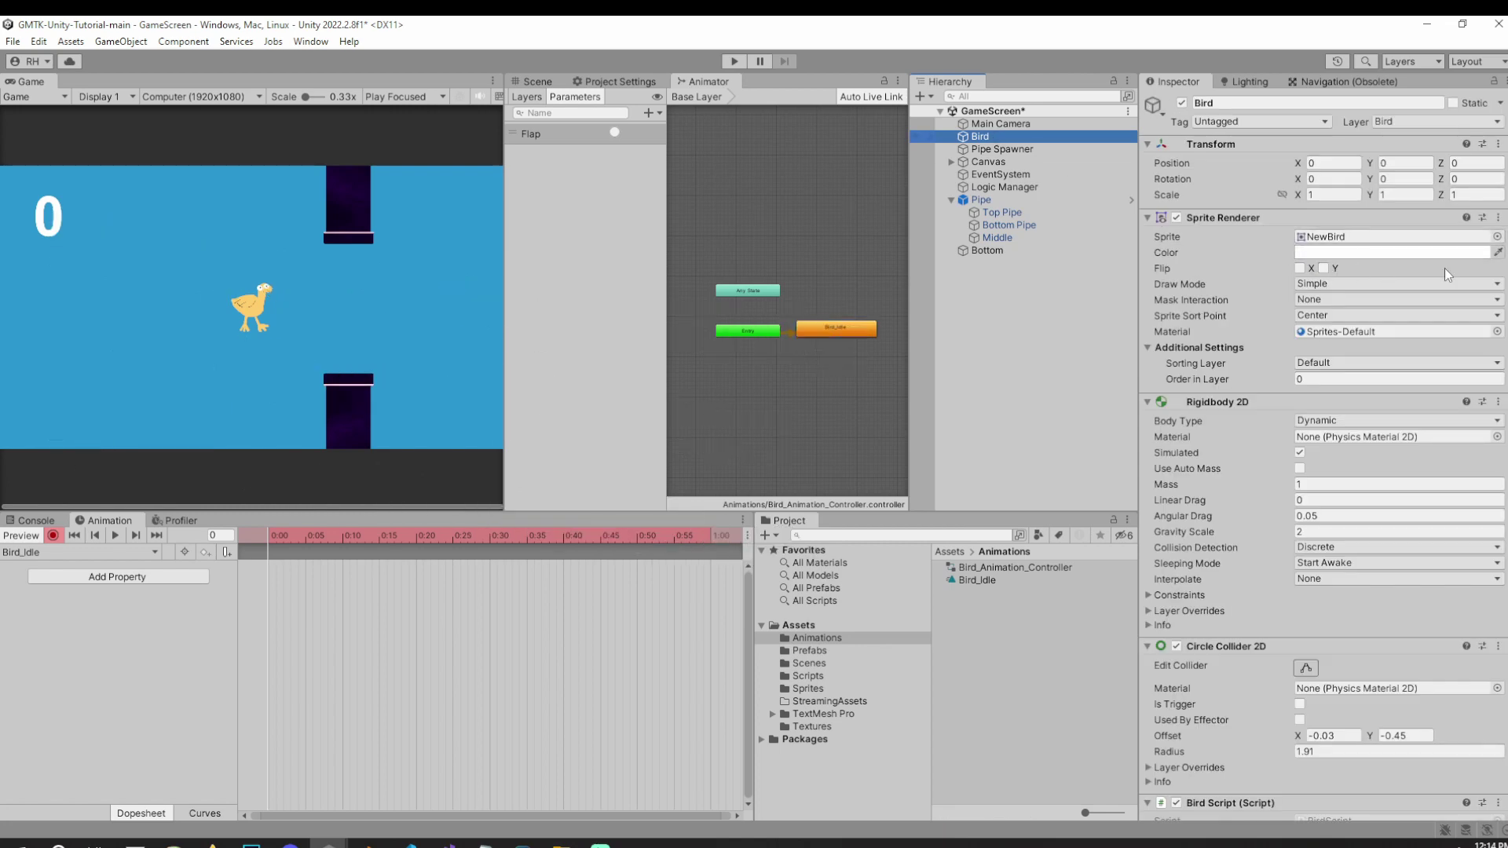
pyautogui.click(1497, 237)
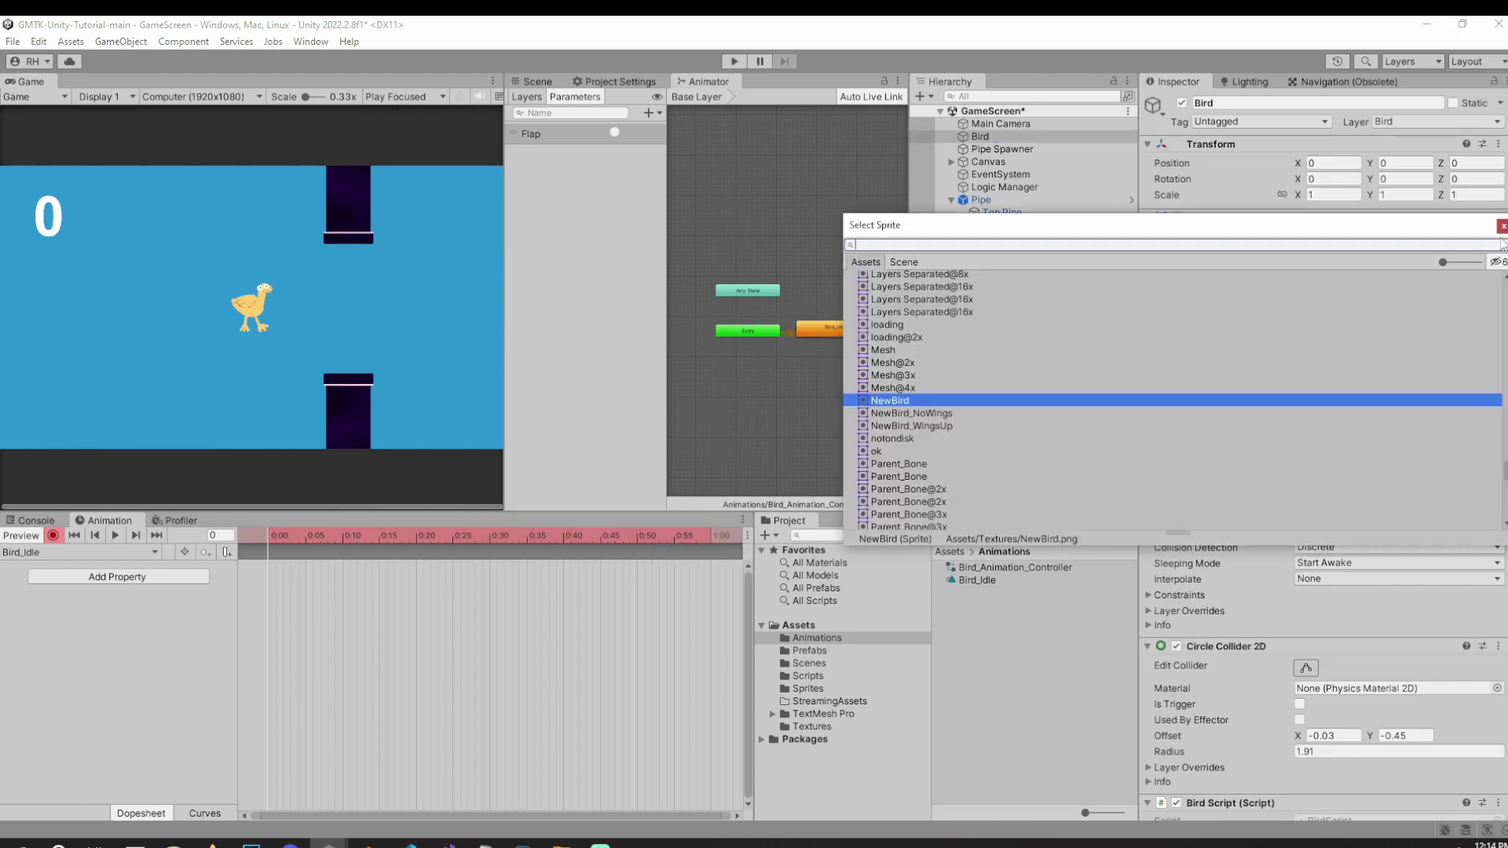
pyautogui.click(928, 414)
pyautogui.click(911, 426)
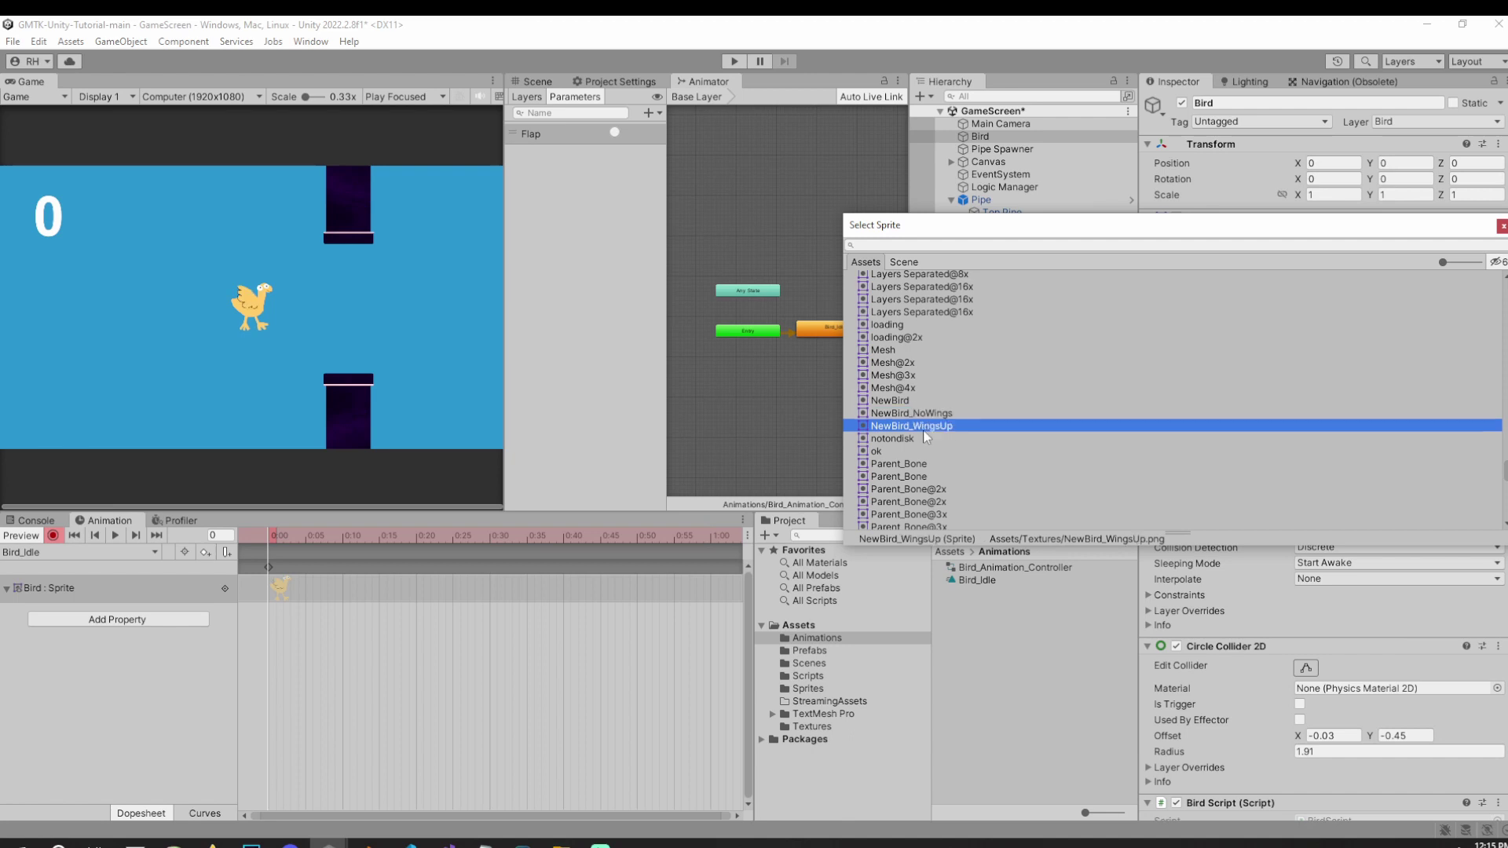
pyautogui.press('Return')
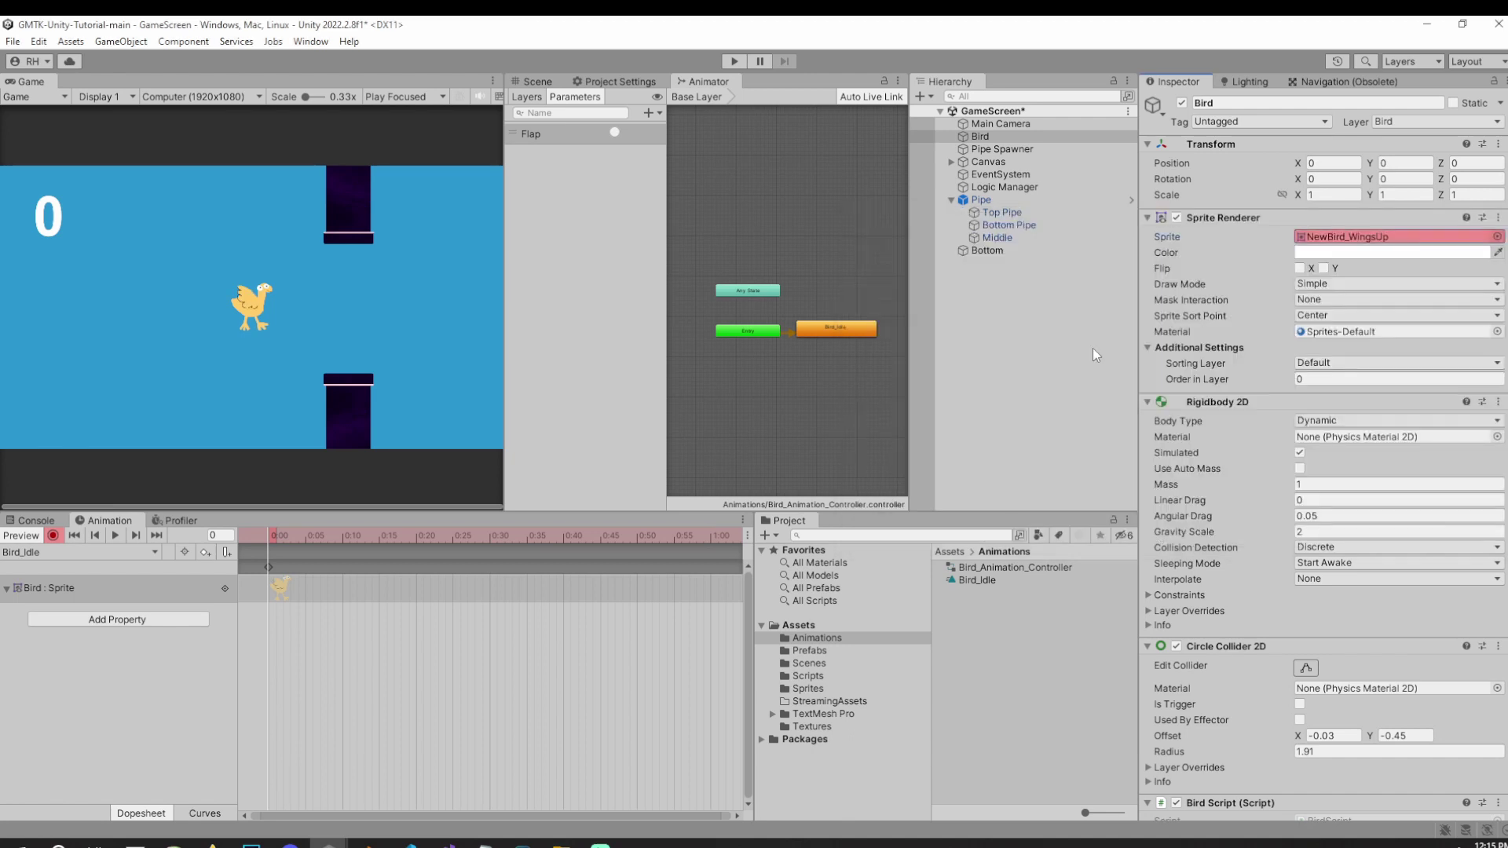
pyautogui.click(1496, 237)
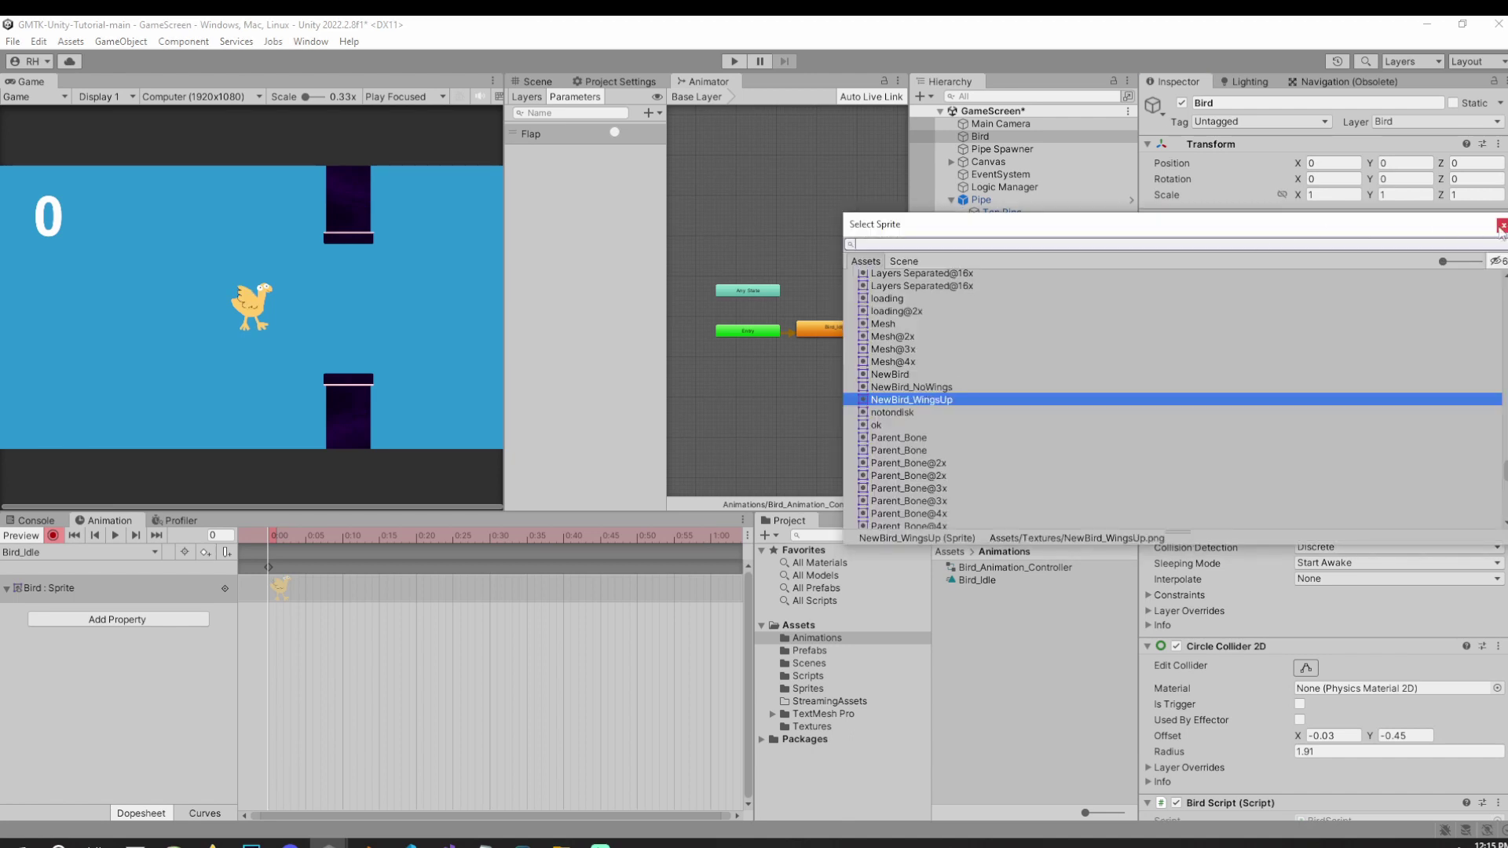
pyautogui.press('Return')
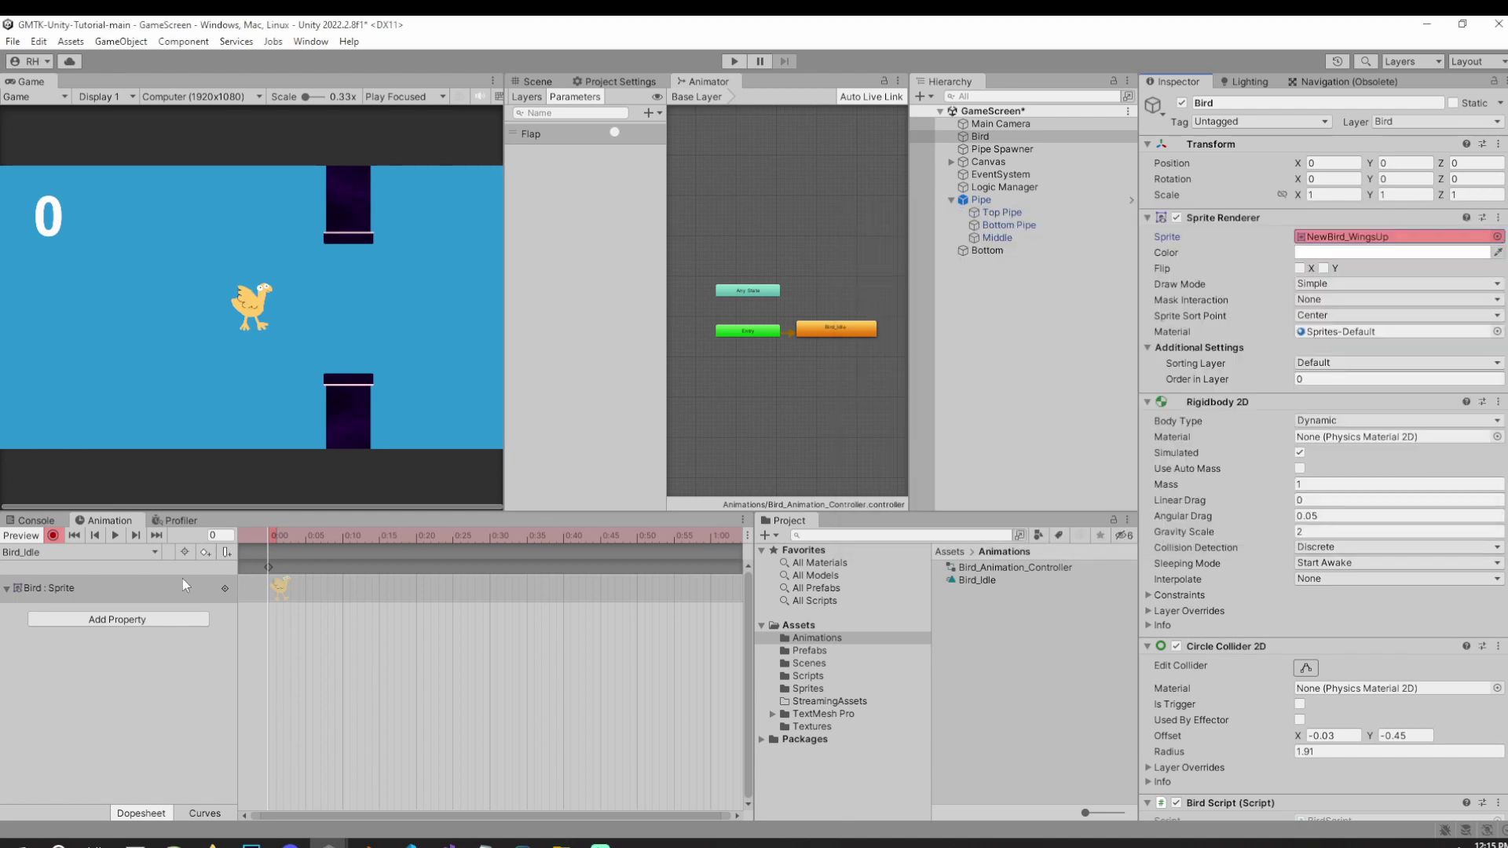
# Add a second sprite keyframe at frame 30 of the Bird_Idle clip and preview the playback.
pyautogui.click(114, 539)
pyautogui.click(492, 535)
pyautogui.press('k')
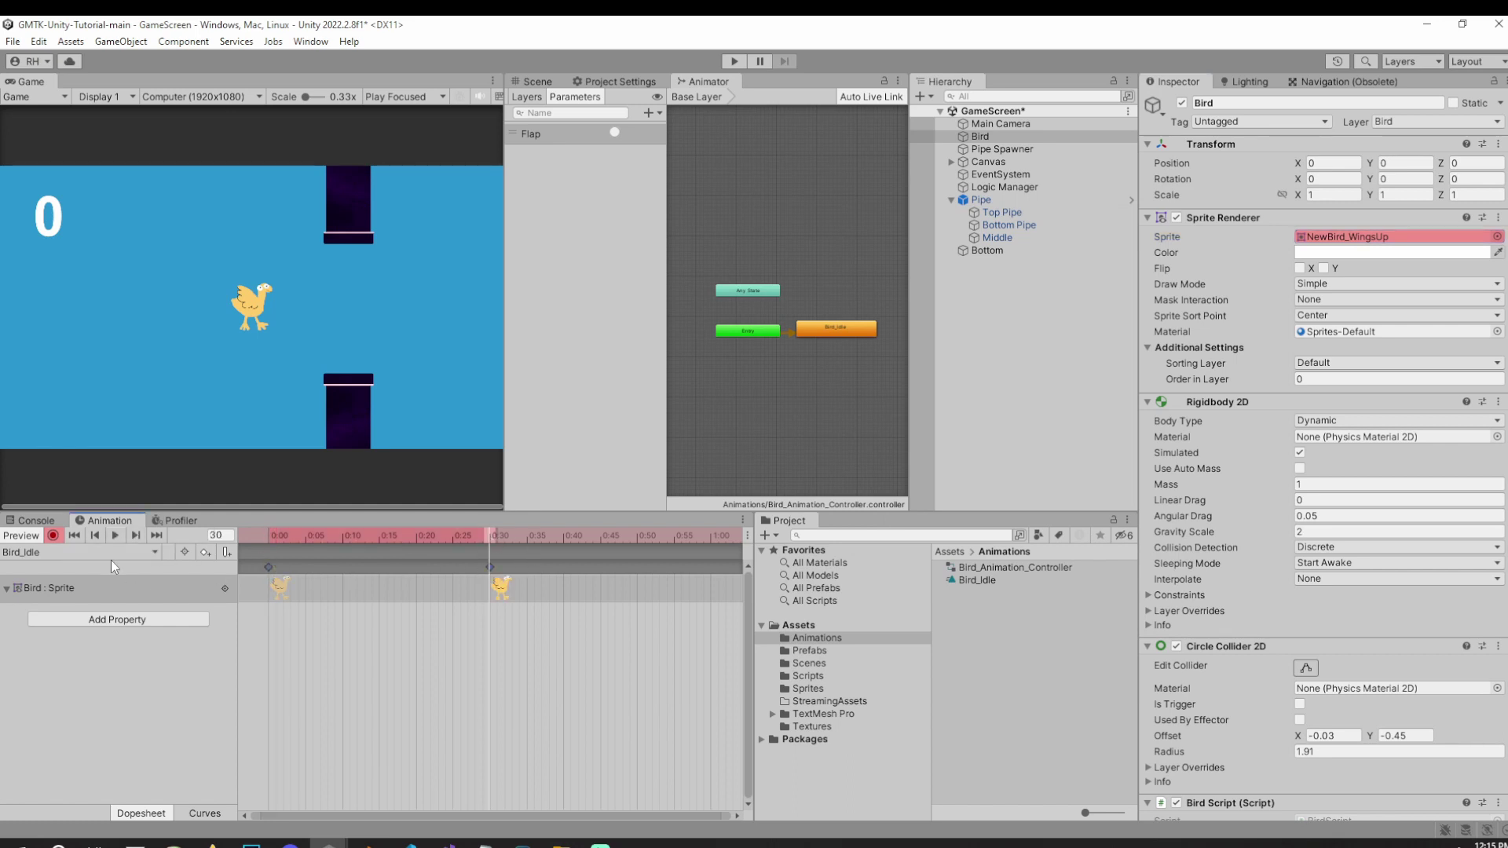
pyautogui.click(117, 534)
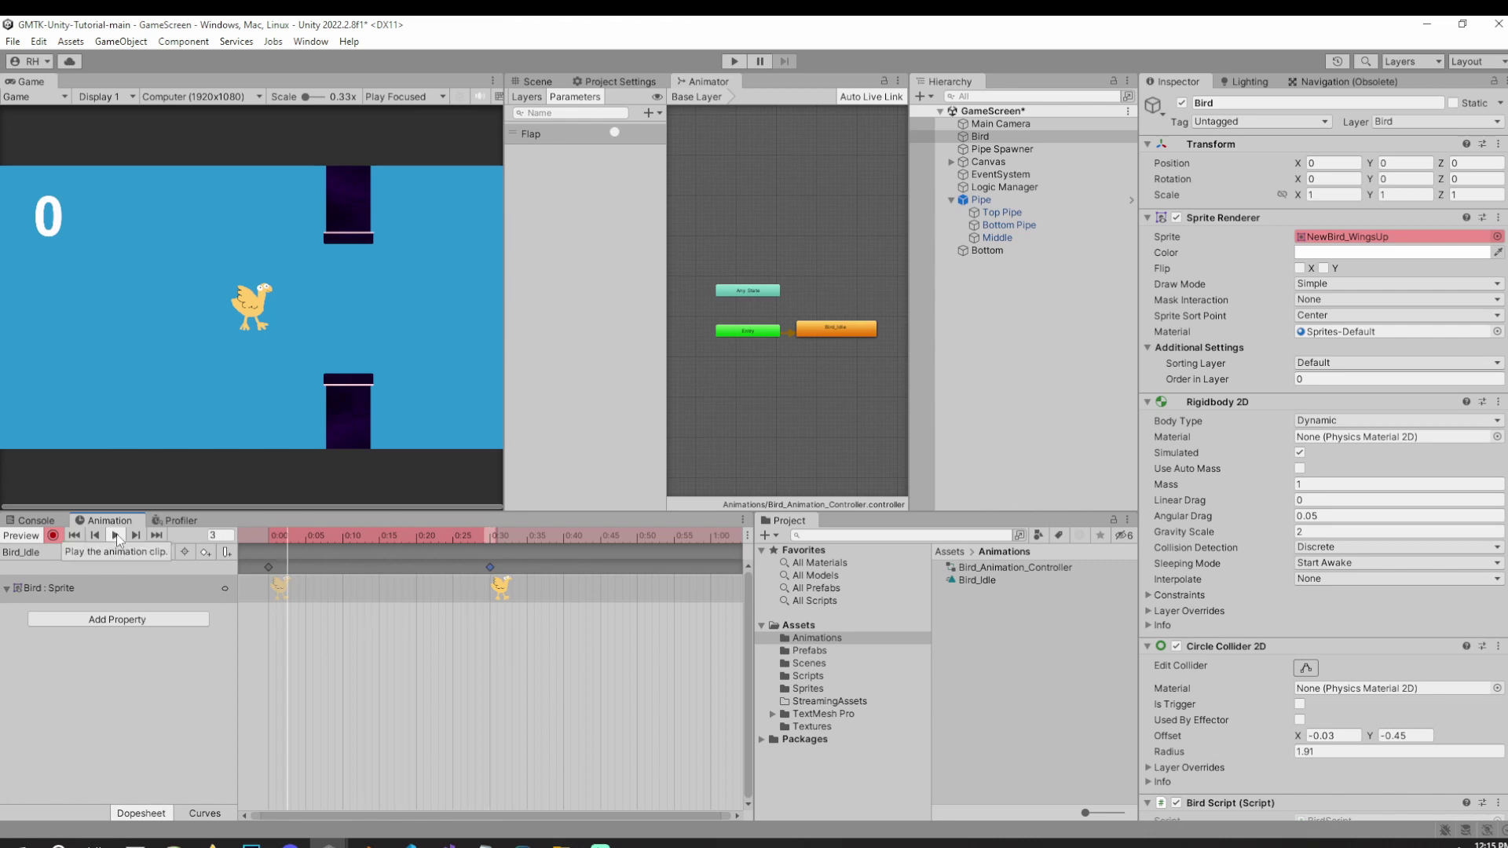
pyautogui.click(116, 534)
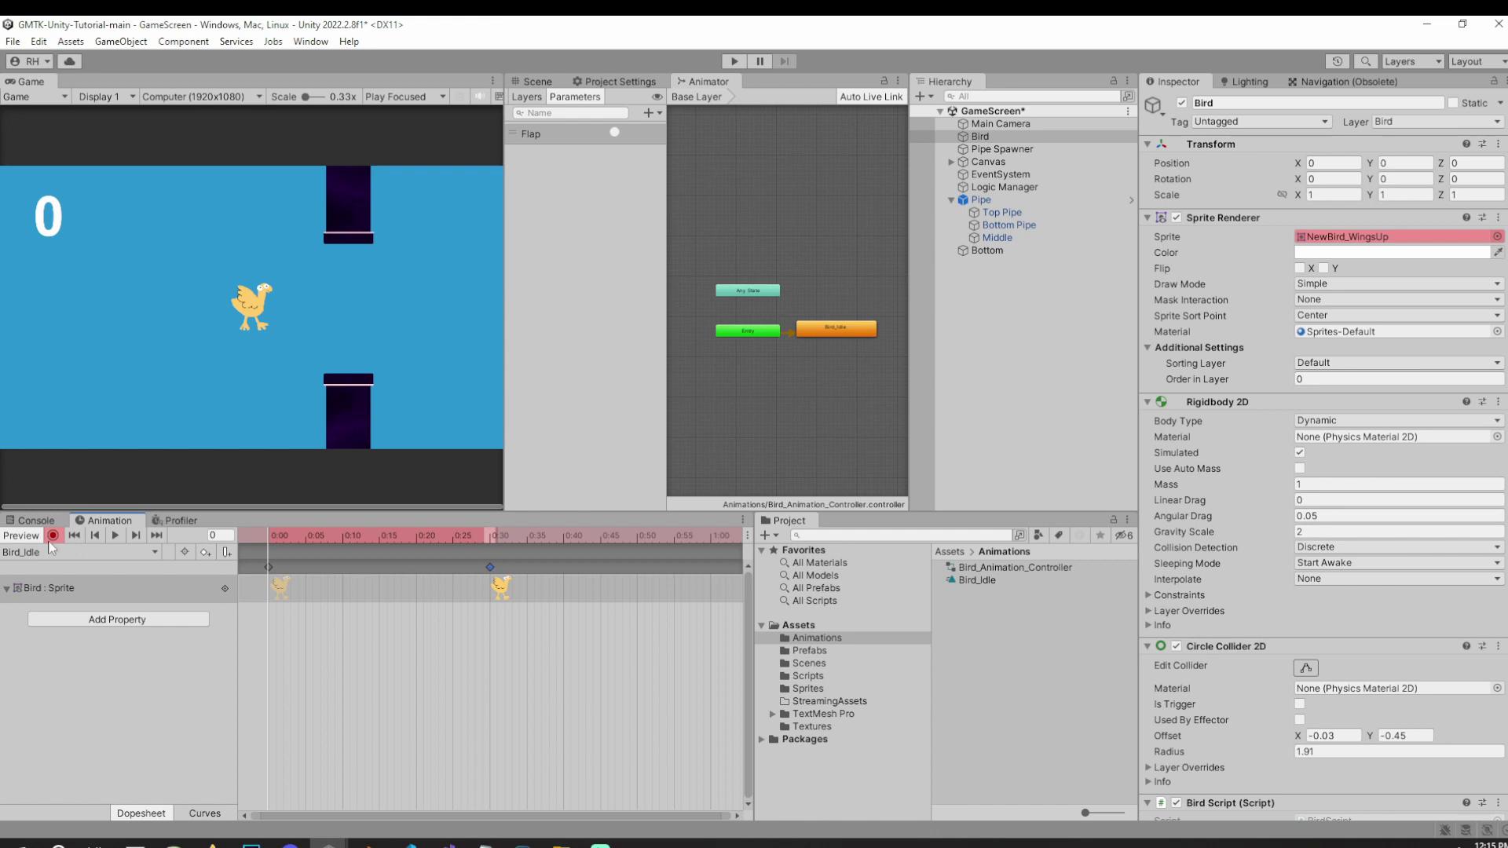
# Create a new animation clip named Bird_Flap in the Animations folder.
pyautogui.click(155, 553)
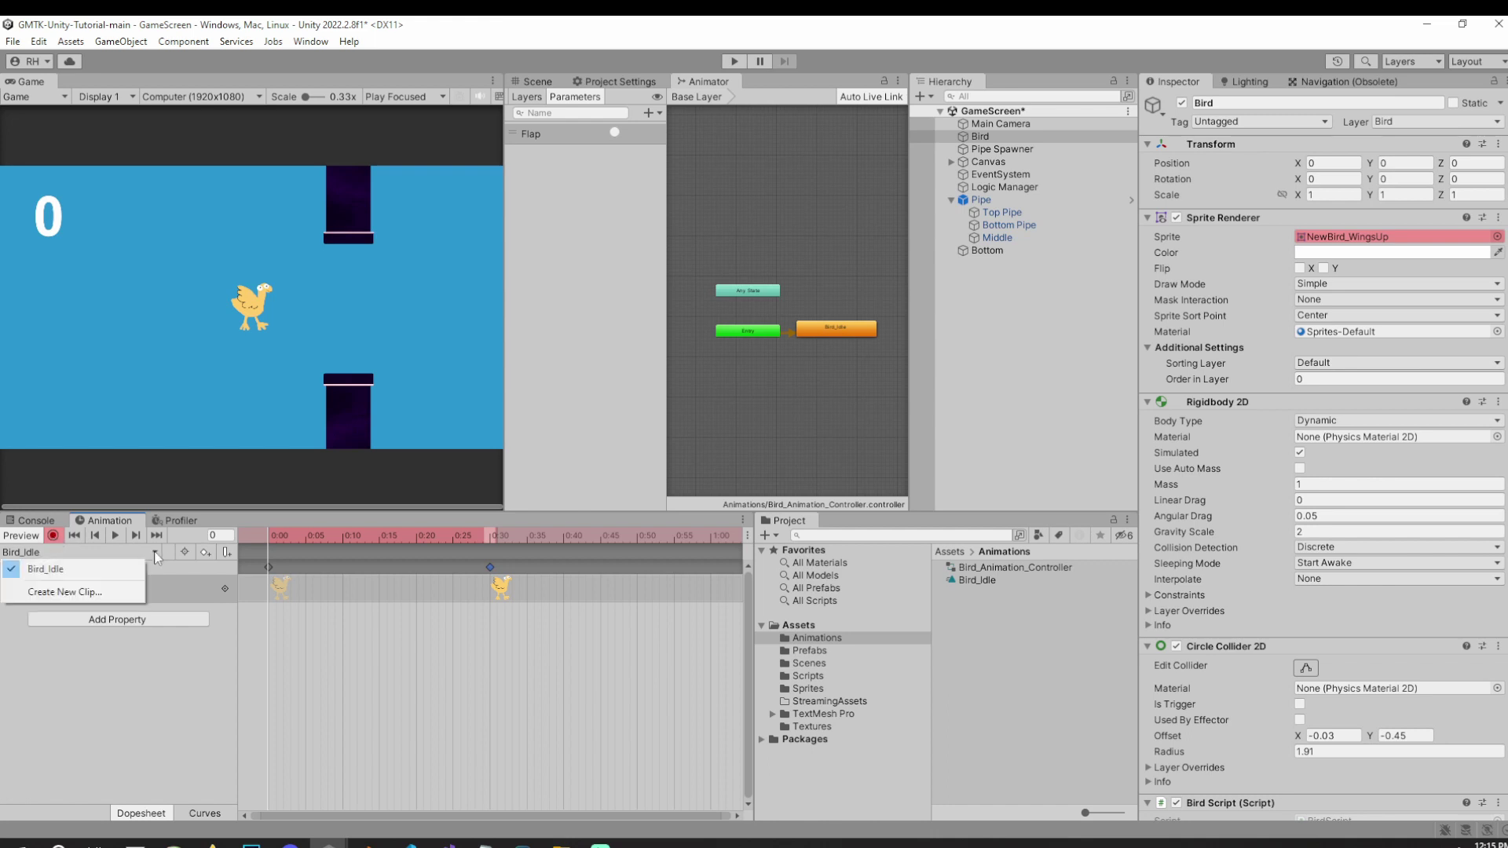
pyautogui.click(63, 592)
pyautogui.write('Bi')
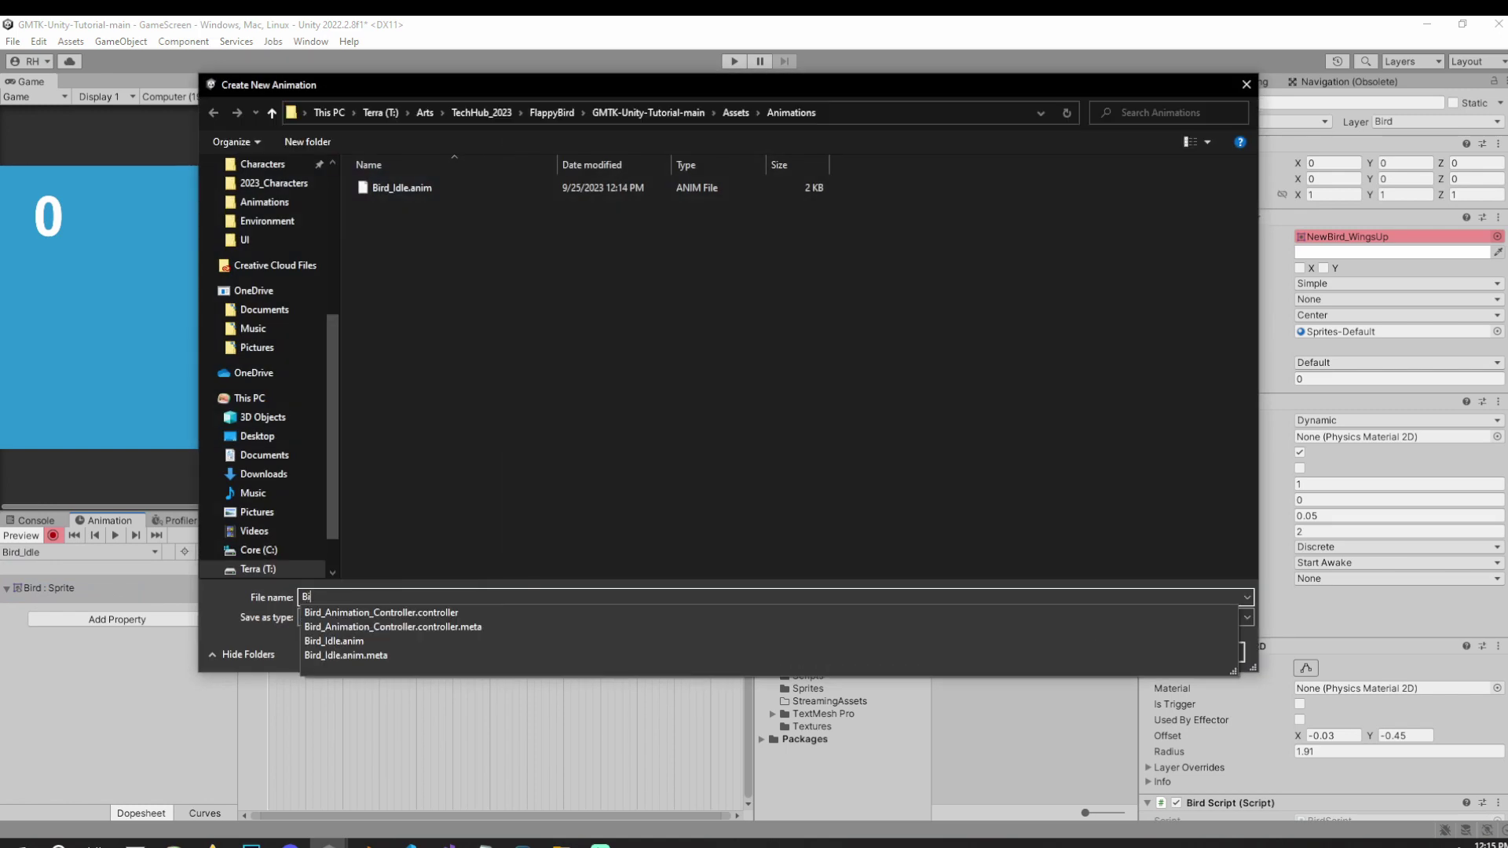
pyautogui.write('rd_Flap')
pyautogui.press('Return')
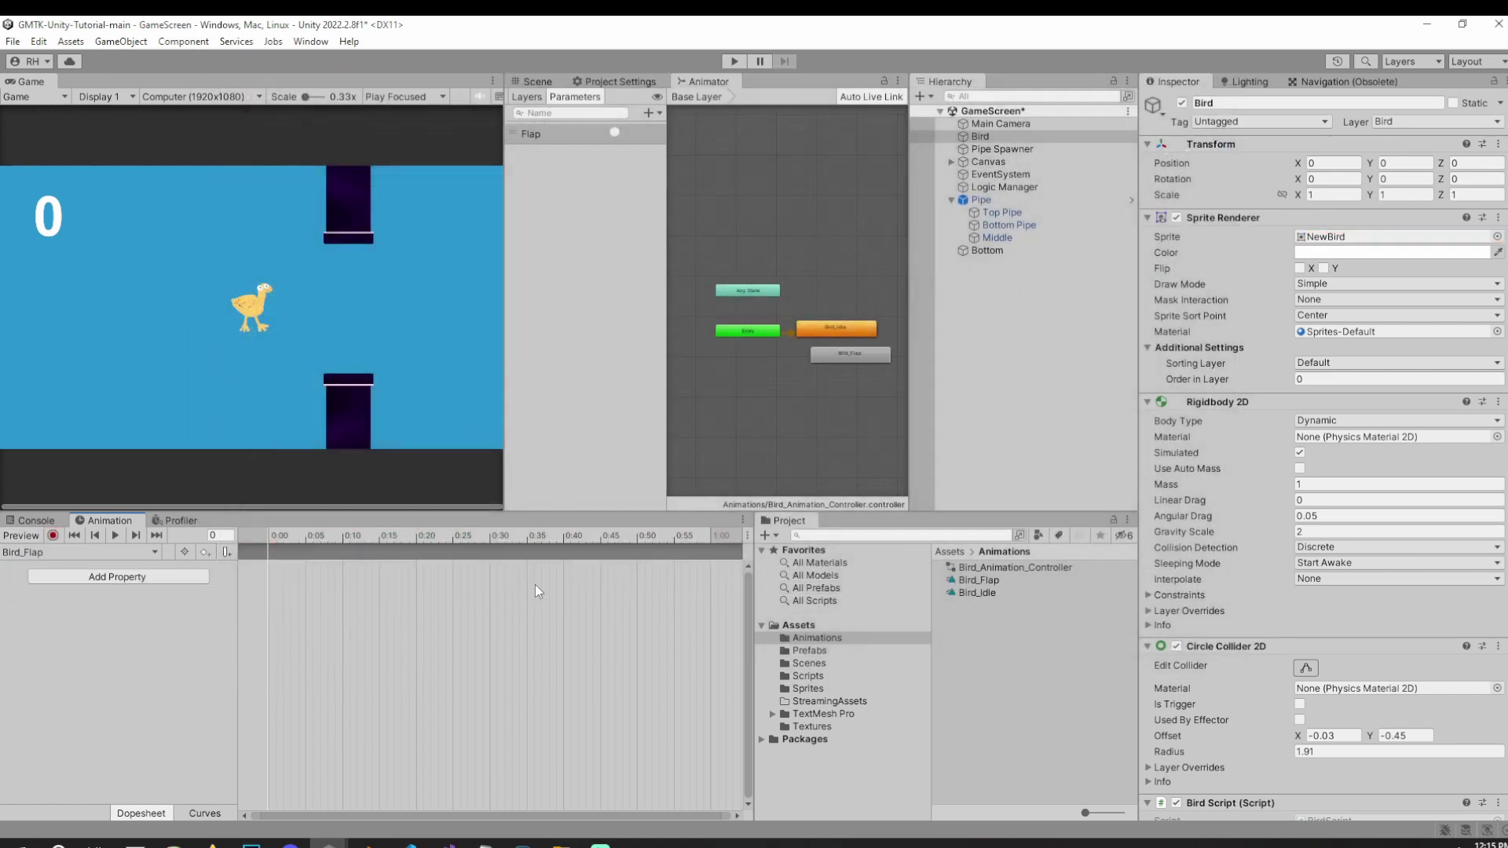
# Turn on recording for the Bird_Flap clip and key the Bird object's sprite as NewBird_WingsUp at frame 0.
pyautogui.click(52, 535)
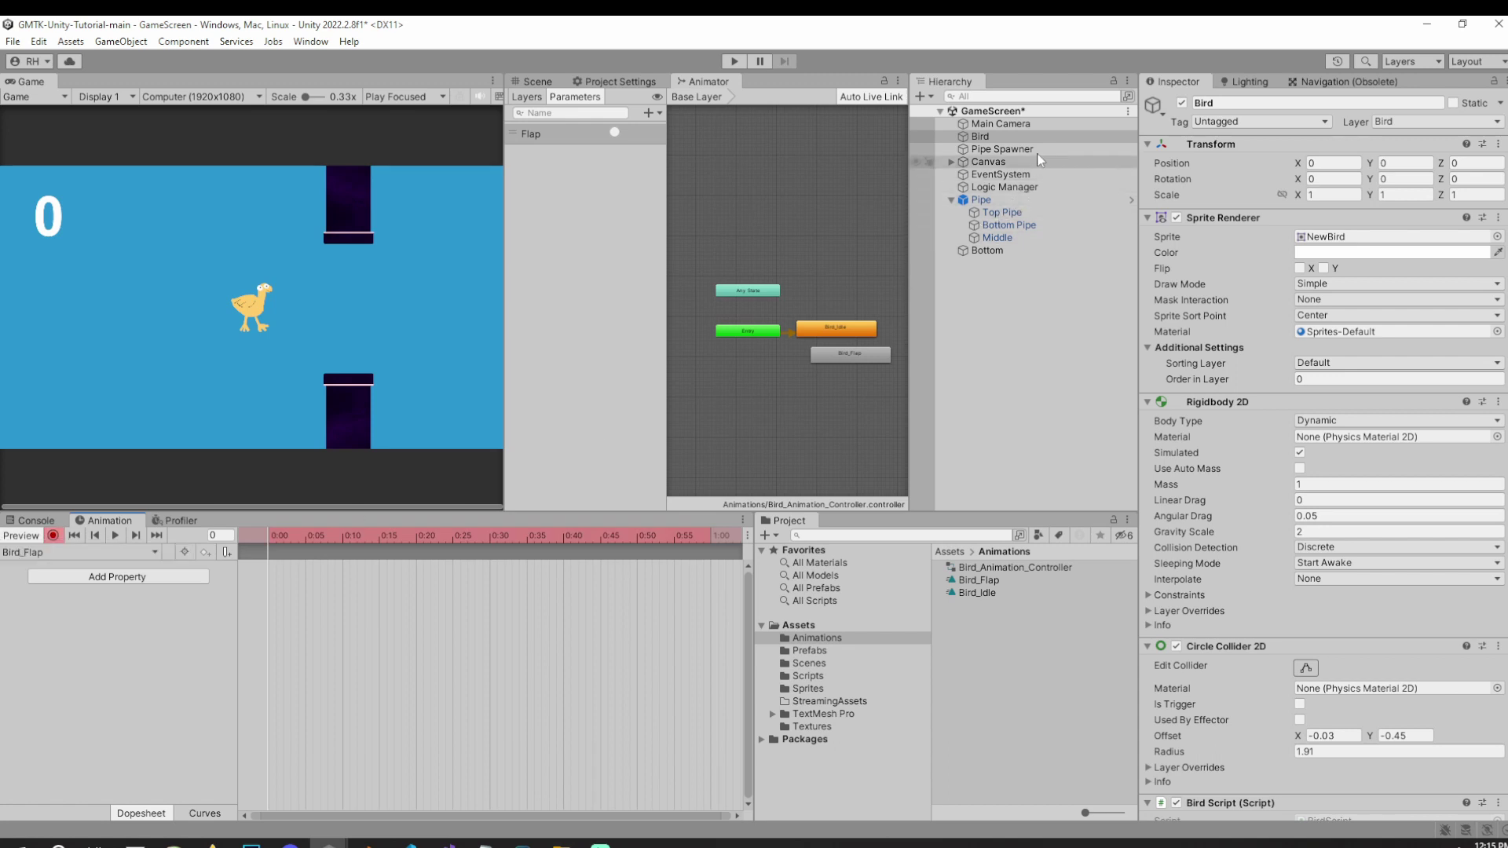
pyautogui.click(982, 137)
pyautogui.click(1496, 236)
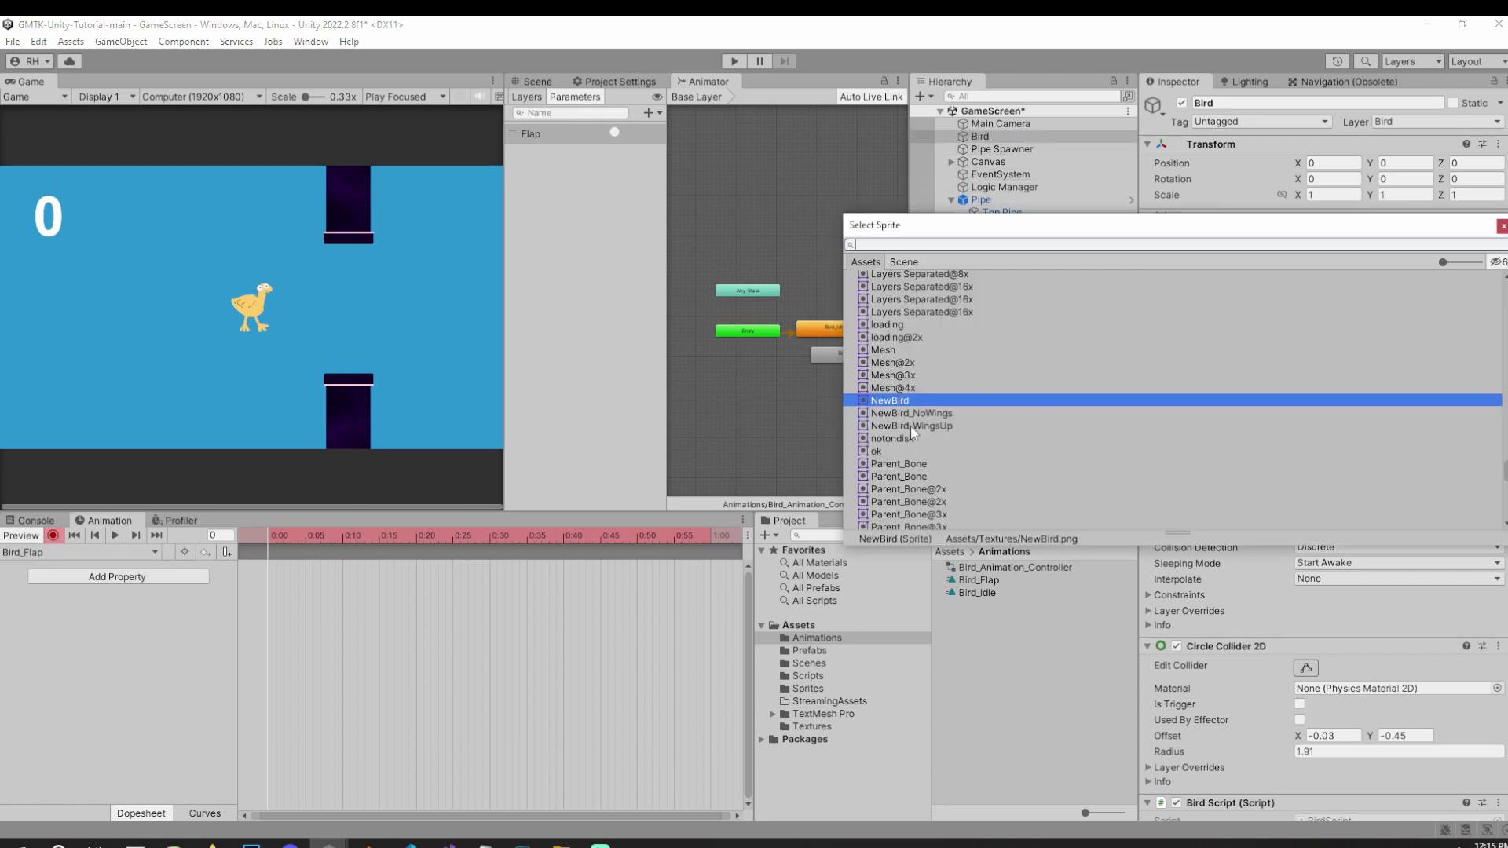
pyautogui.doubleClick(950, 425)
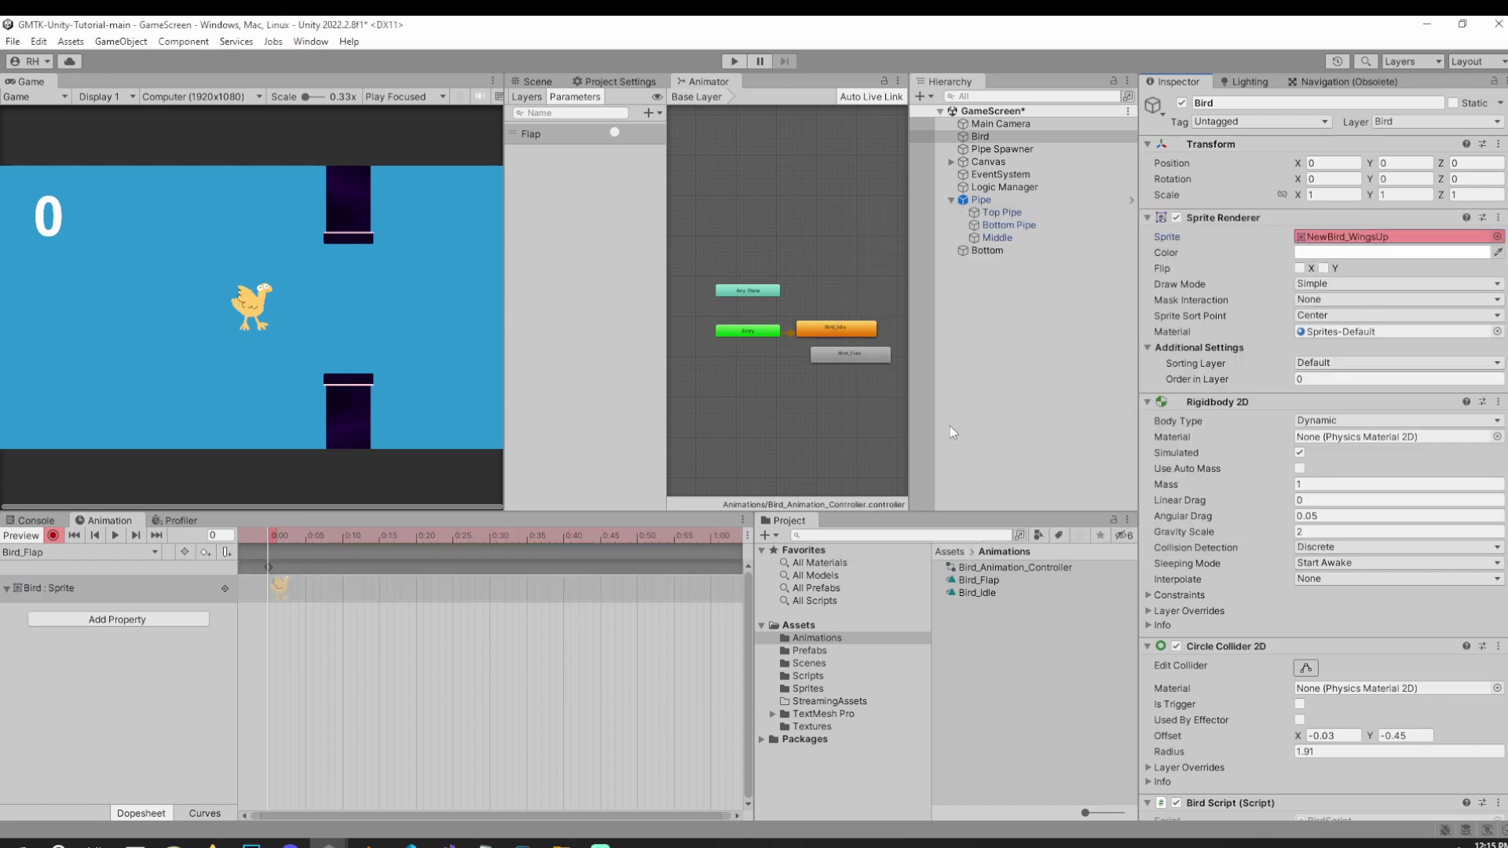
# Key the Bird object's sprite as NewBird at frame 5 of the Bird_Flap clip.
pyautogui.click(308, 539)
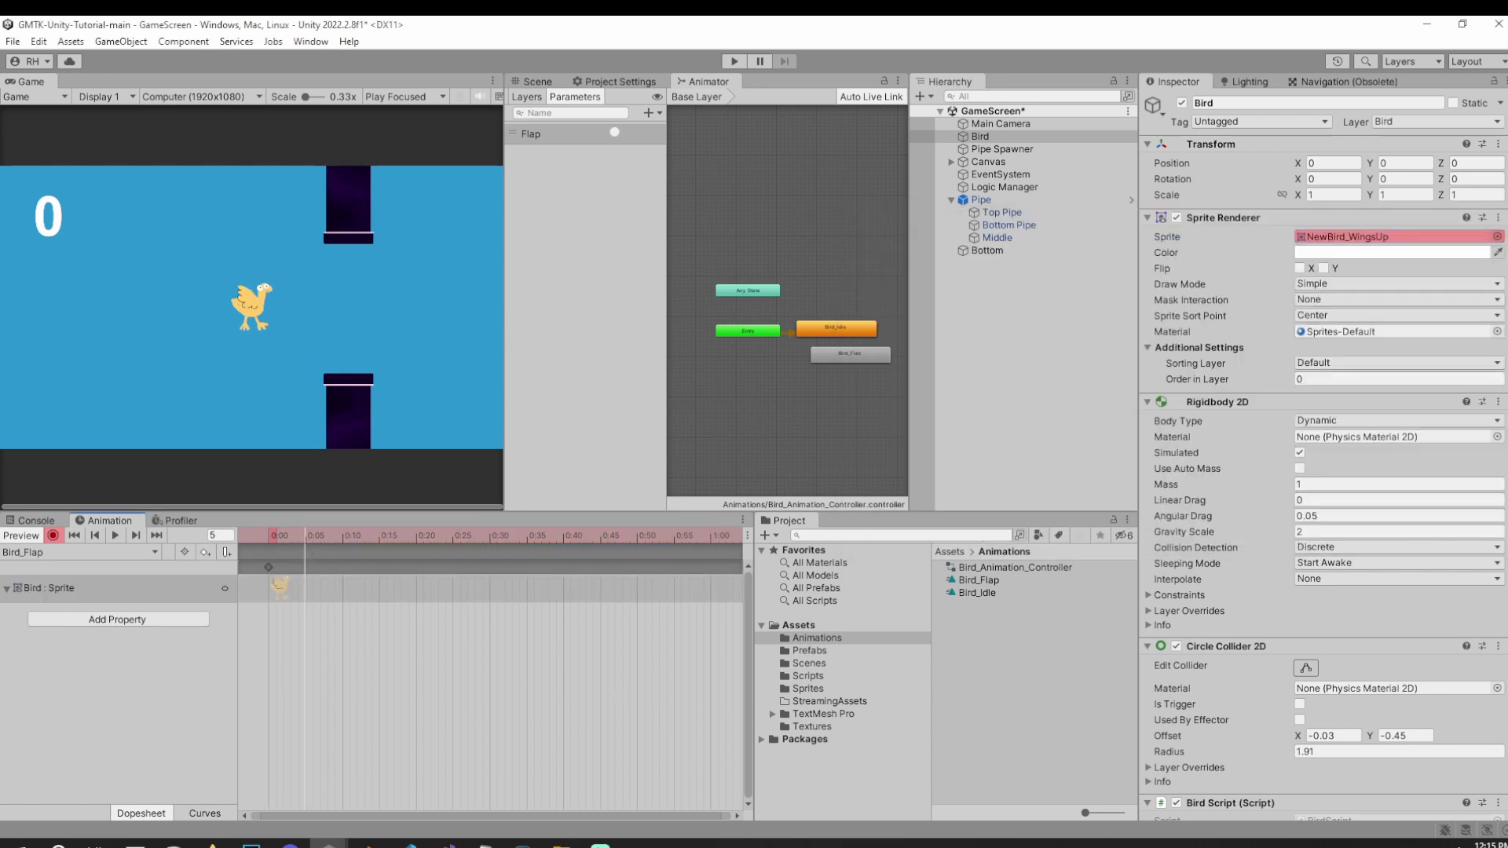
pyautogui.click(1496, 237)
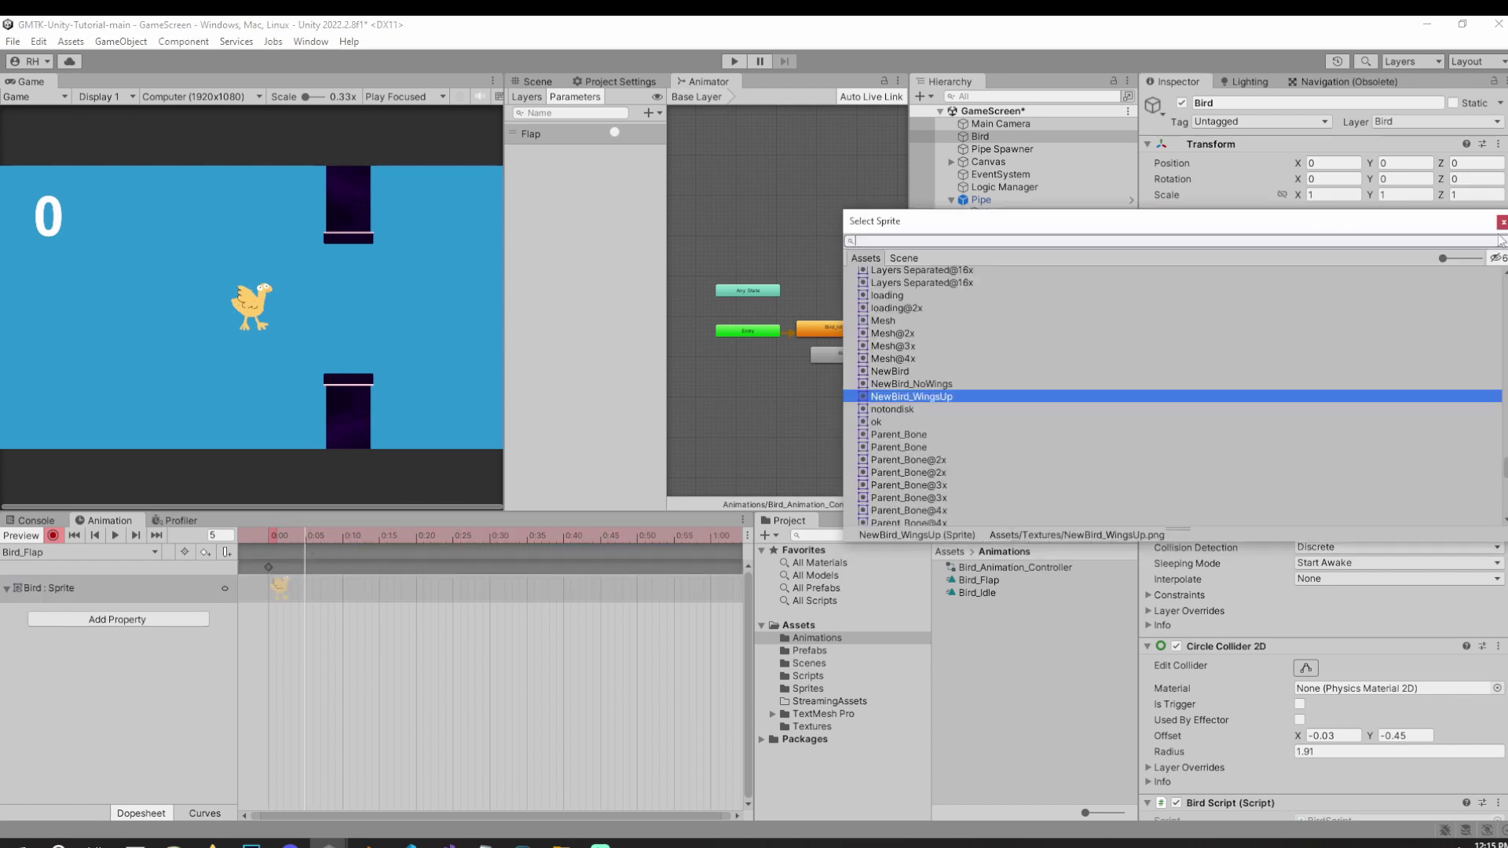
pyautogui.click(927, 372)
pyautogui.click(794, 442)
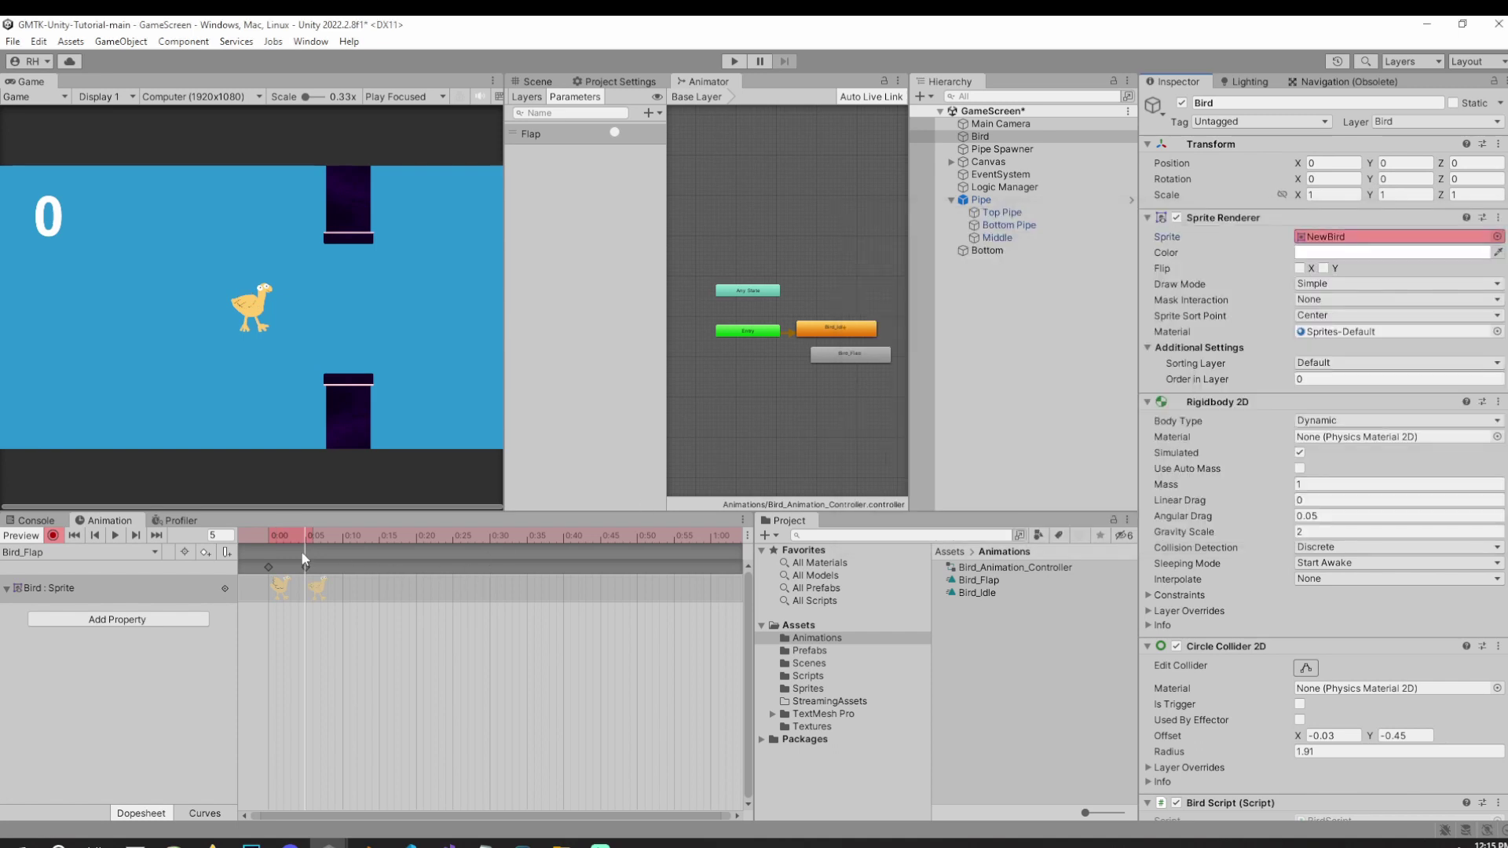
# Copy the Bird_Flap clip's two sprite keyframes and paste the pair at frames 10, 20 and 30.
pyautogui.moveTo(261, 559); pyautogui.dragTo(318, 570)
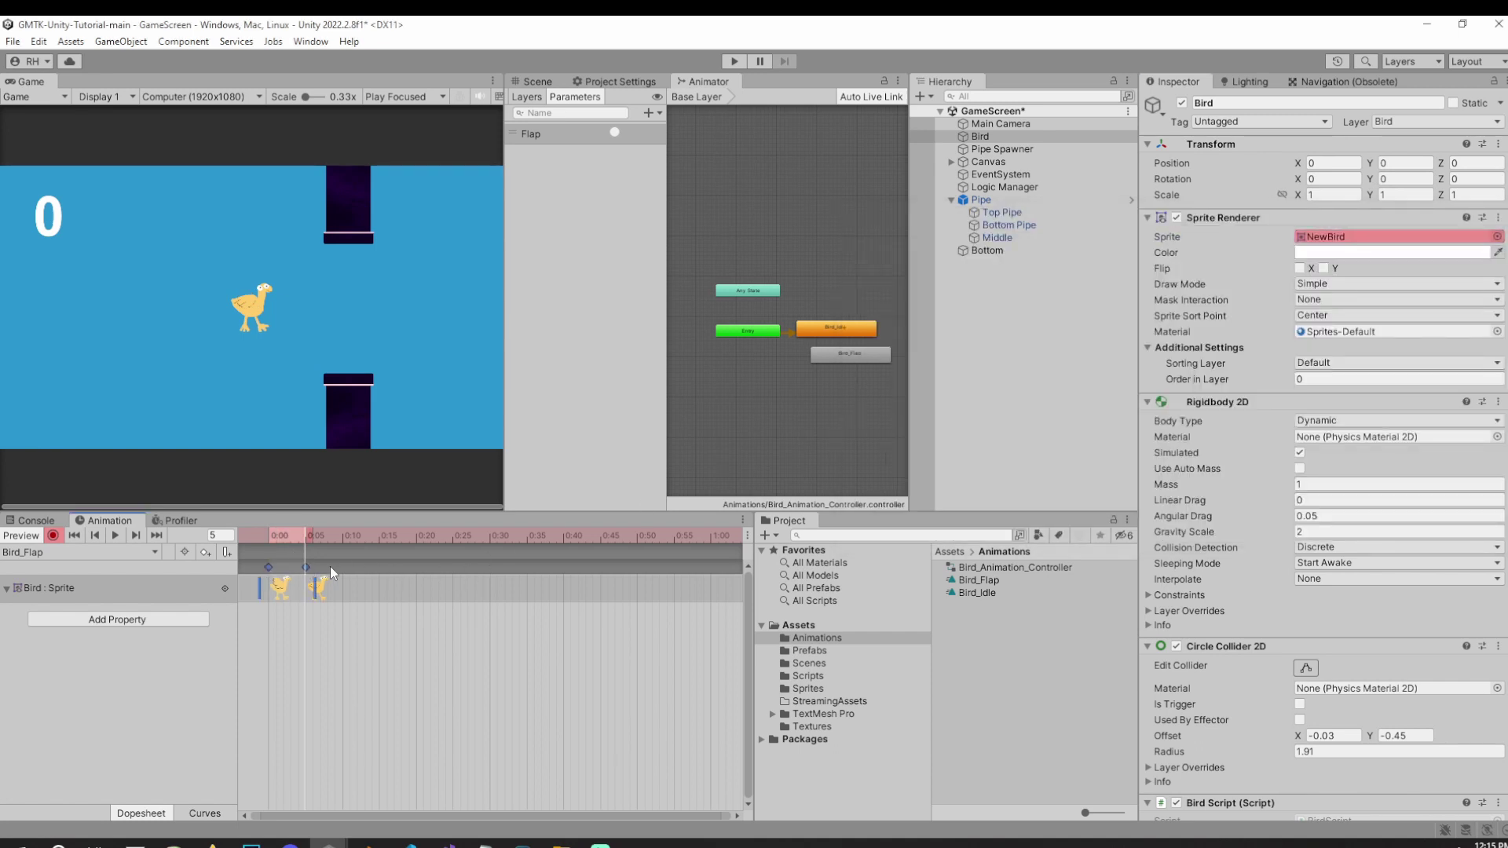
pyautogui.click(343, 536)
pyautogui.hotkey('ctrl', 'v')
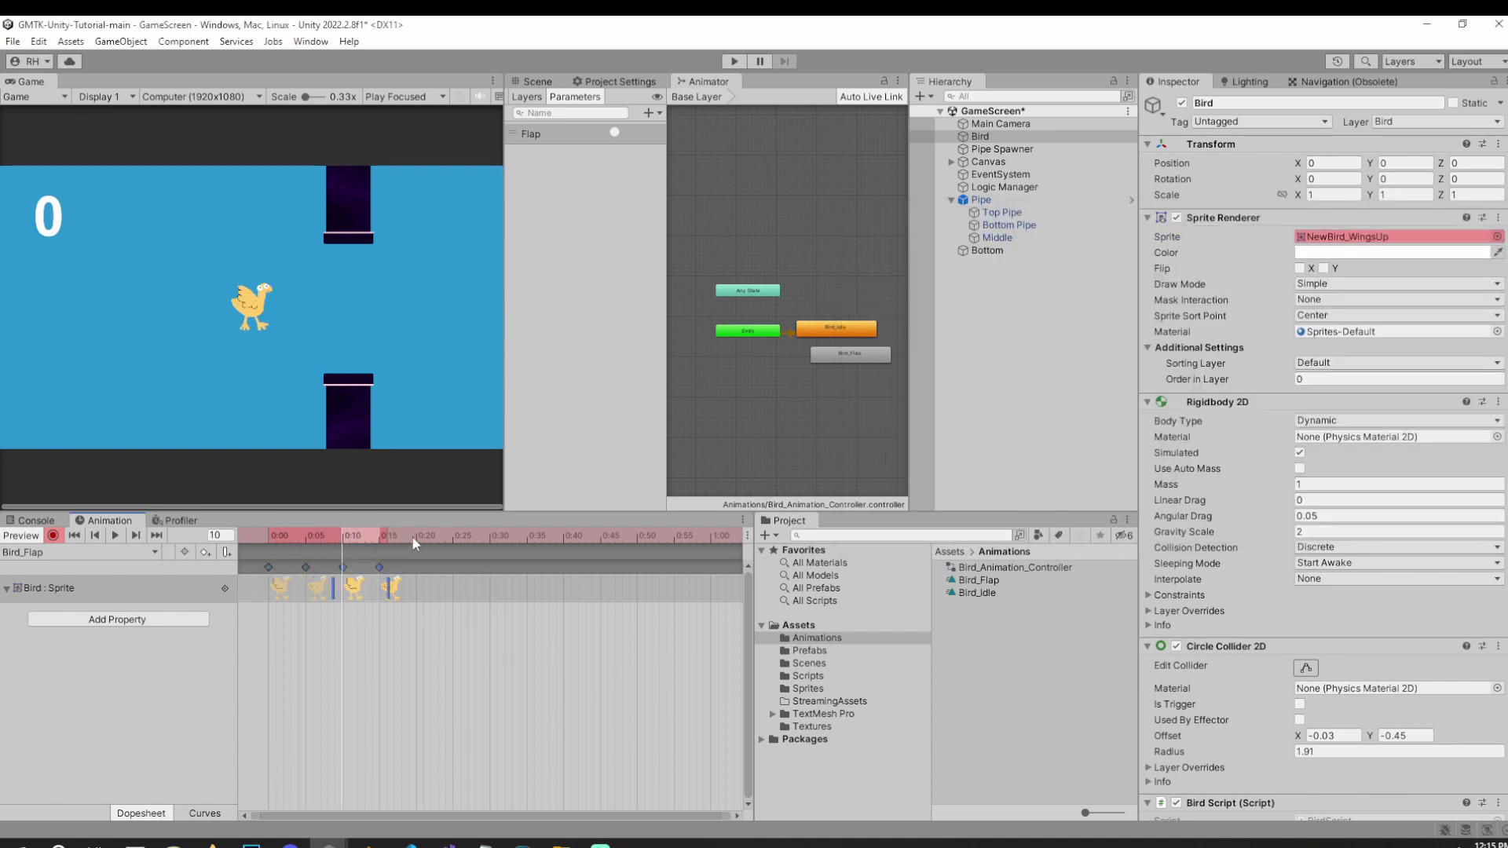
pyautogui.click(416, 537)
pyautogui.hotkey('ctrl', 'v')
pyautogui.click(489, 535)
pyautogui.hotkey('ctrl', 'v')
# Preview the Bird_Flap clip's playback from frame 0 and return the playhead to the start.
pyautogui.moveTo(297, 535); pyautogui.dragTo(269, 536)
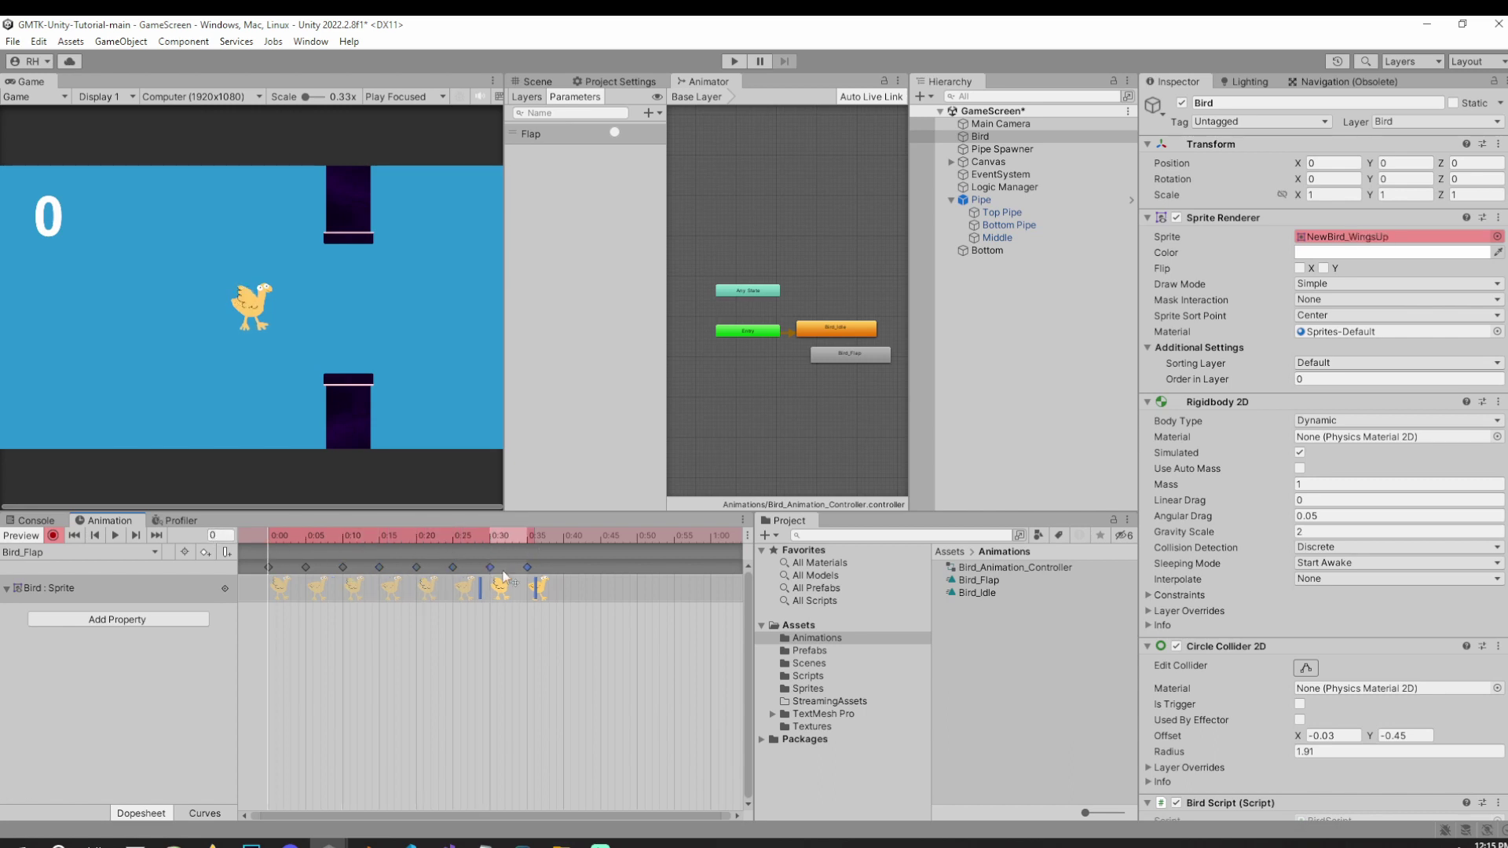
pyautogui.press('space')
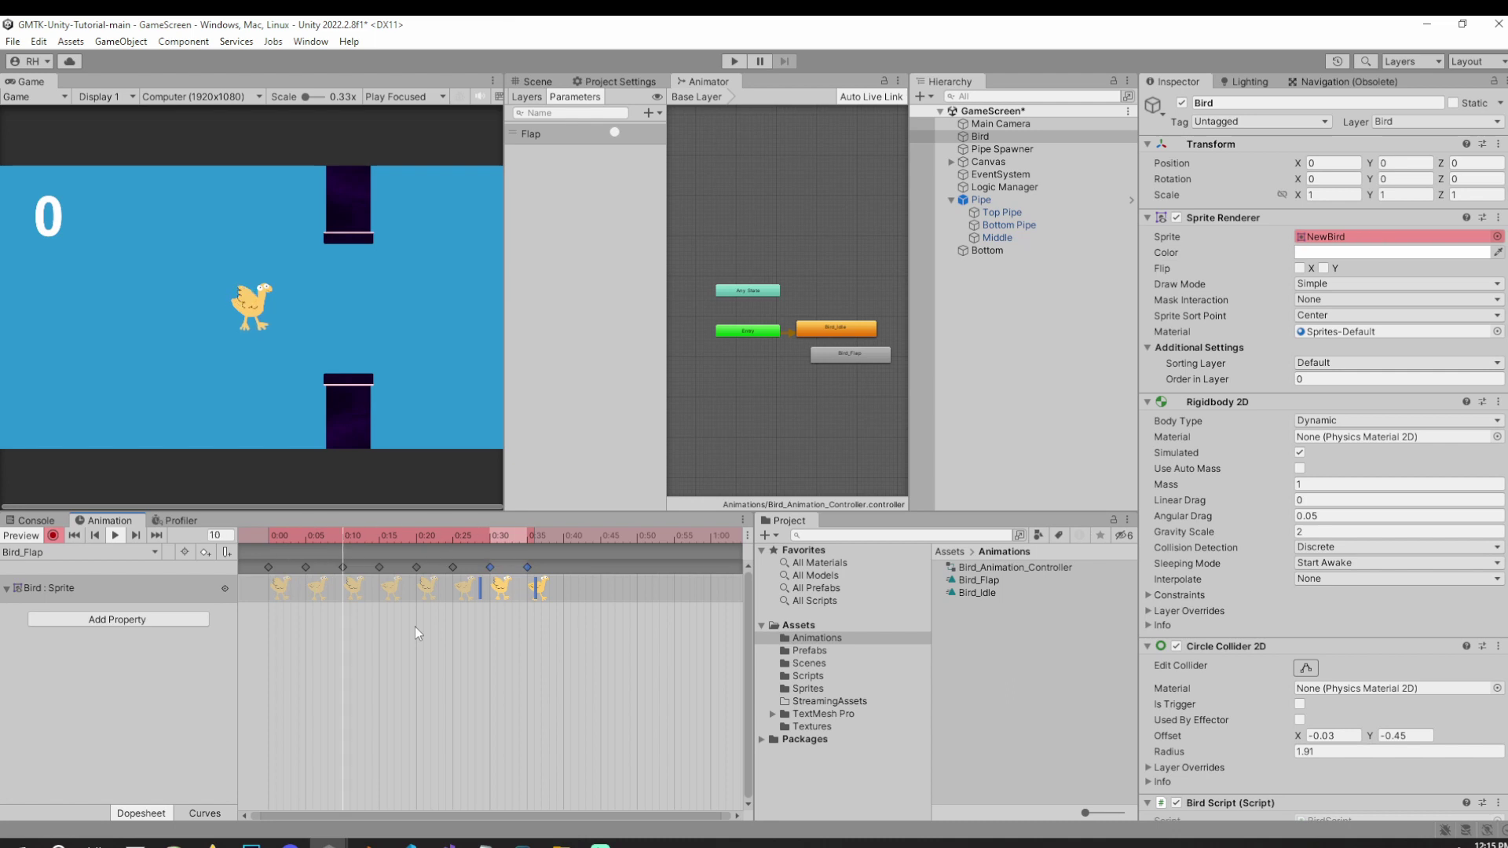
pyautogui.press('space')
pyautogui.moveTo(289, 534); pyautogui.dragTo(269, 534)
# Widen the Animator graph and arrange the Bird_Flap state directly below Bird_Idle.
pyautogui.moveTo(860, 359); pyautogui.dragTo(849, 365)
pyautogui.scroll(2, 825, 287)
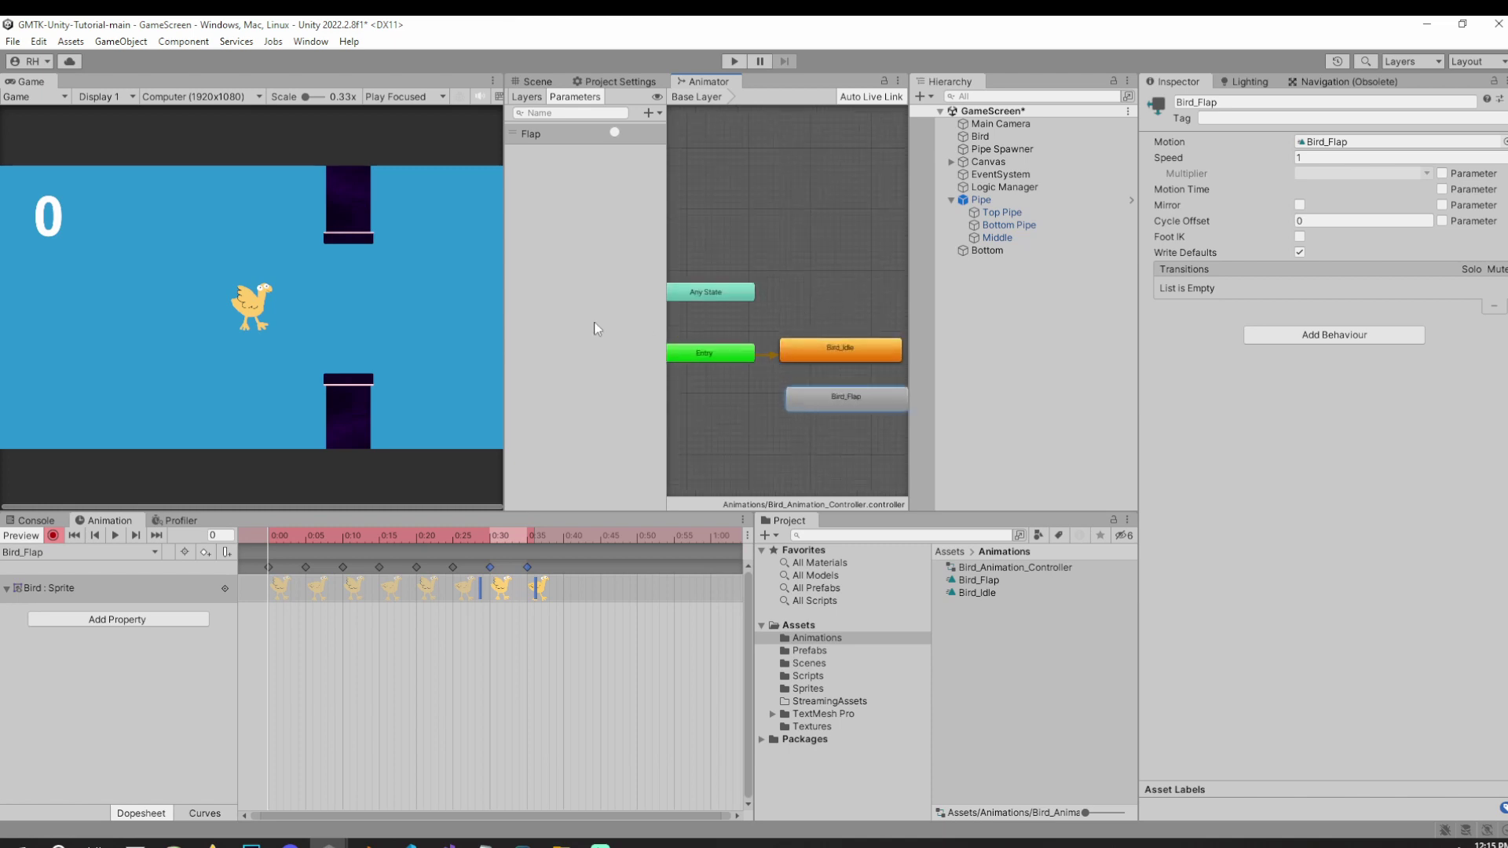
pyautogui.moveTo(1139, 377); pyautogui.dragTo(1252, 378)
pyautogui.moveTo(551, 363); pyautogui.dragTo(393, 357)
pyautogui.click(812, 338)
pyautogui.moveTo(794, 385); pyautogui.dragTo(790, 375)
# Make a transition from Bird_Idle to Bird_Flap and another from Bird_Flap back to Bird_Idle.
pyautogui.rightClick(812, 334)
pyautogui.click(834, 341)
pyautogui.click(799, 381)
pyautogui.rightClick(807, 384)
pyautogui.click(832, 395)
pyautogui.click(786, 346)
# Collapse the blend overlap on the timelines of both the Bird_Flap to Bird_Idle and Bird_Idle to Bird_Flap transitions.
pyautogui.click(790, 360)
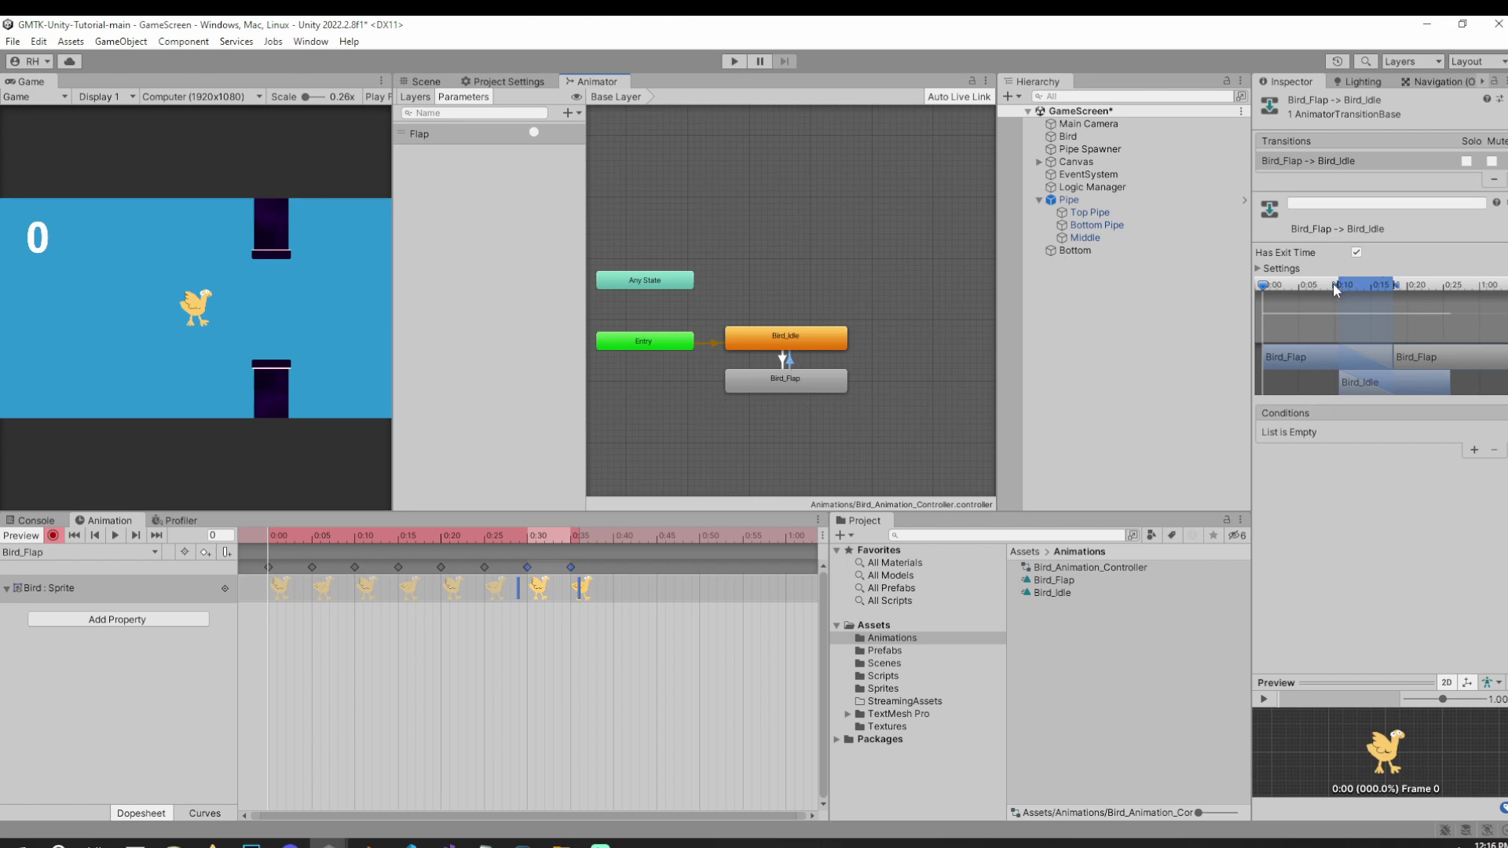
pyautogui.moveTo(1332, 284); pyautogui.dragTo(1423, 295)
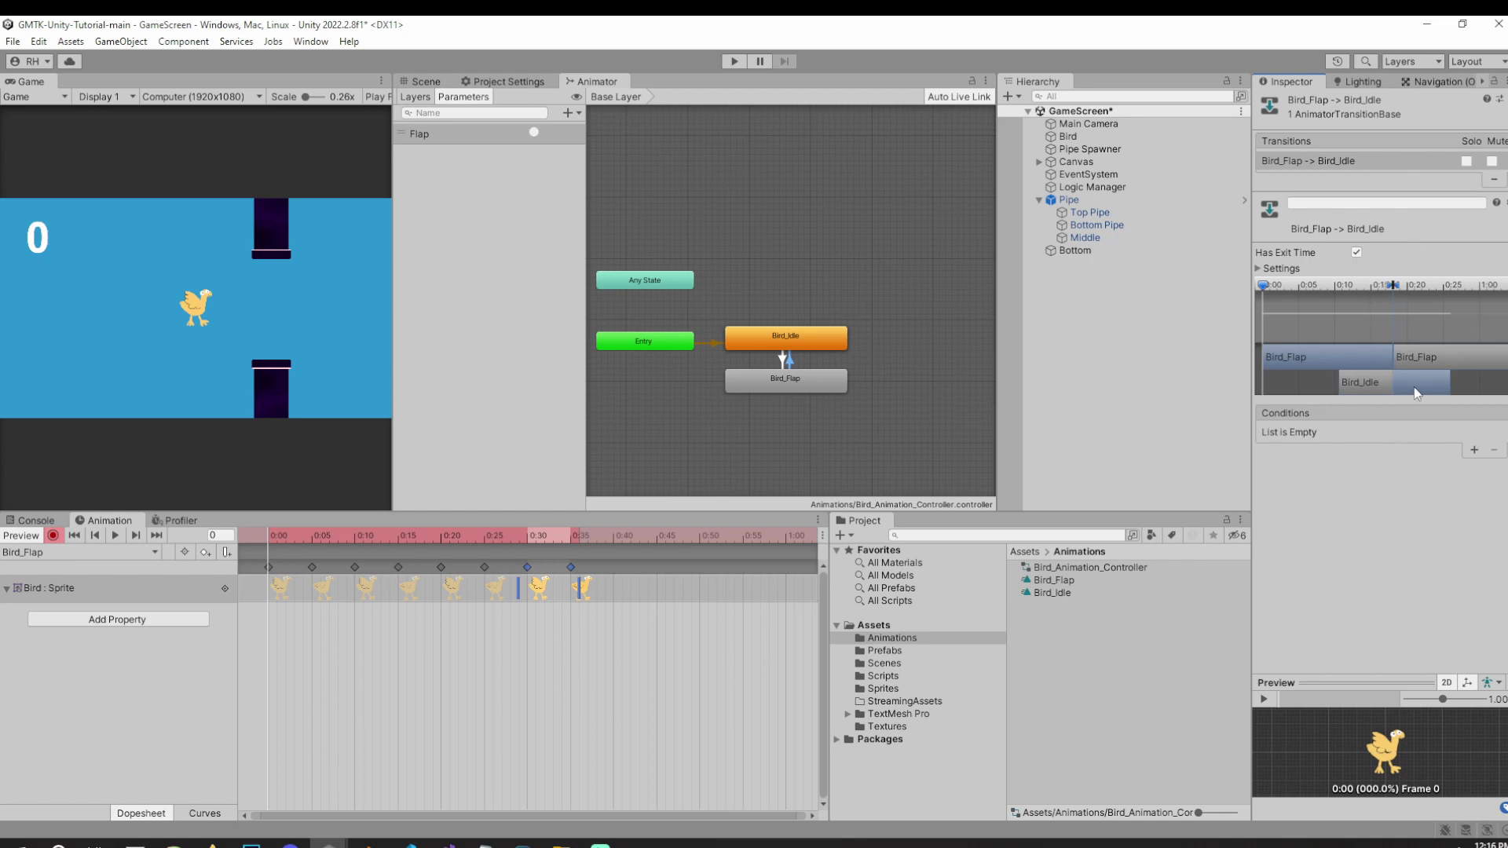
pyautogui.click(782, 360)
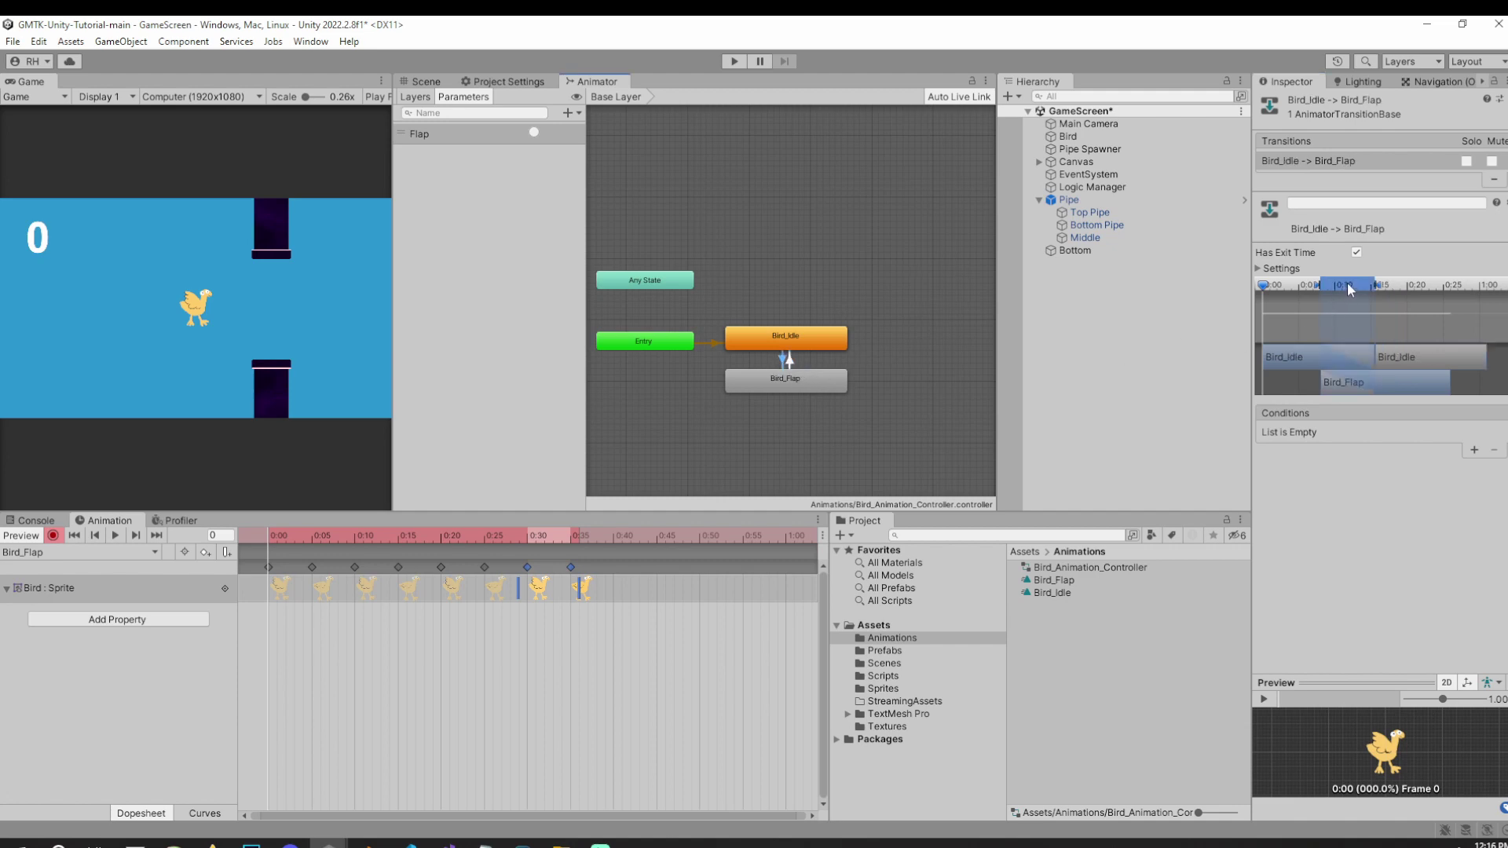
pyautogui.moveTo(1318, 290); pyautogui.dragTo(1369, 289)
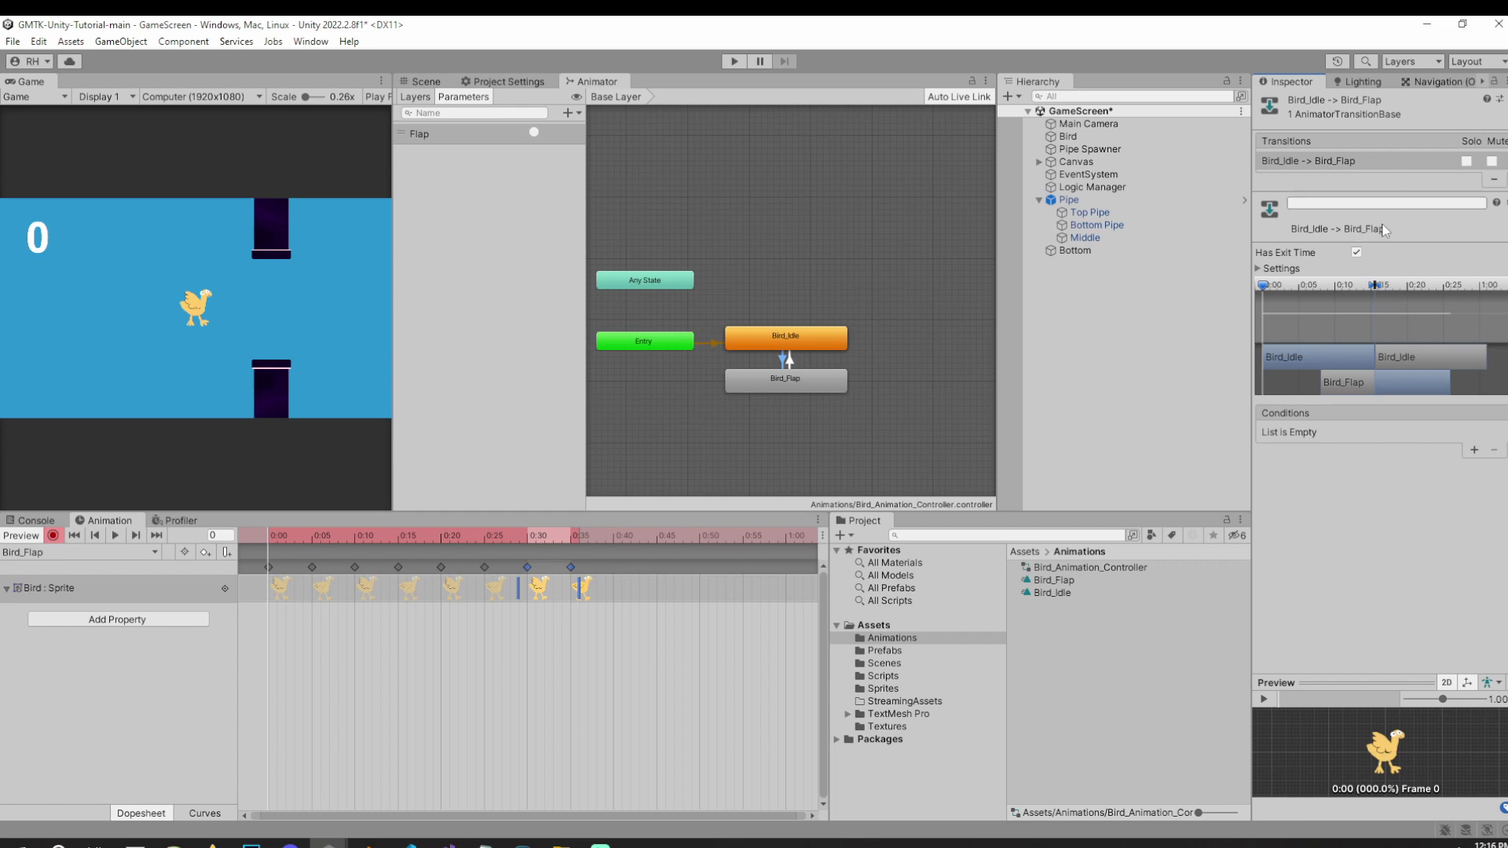
# Turn off Has Exit Time for the Bird_Idle to Bird_Flap transition.
pyautogui.click(789, 365)
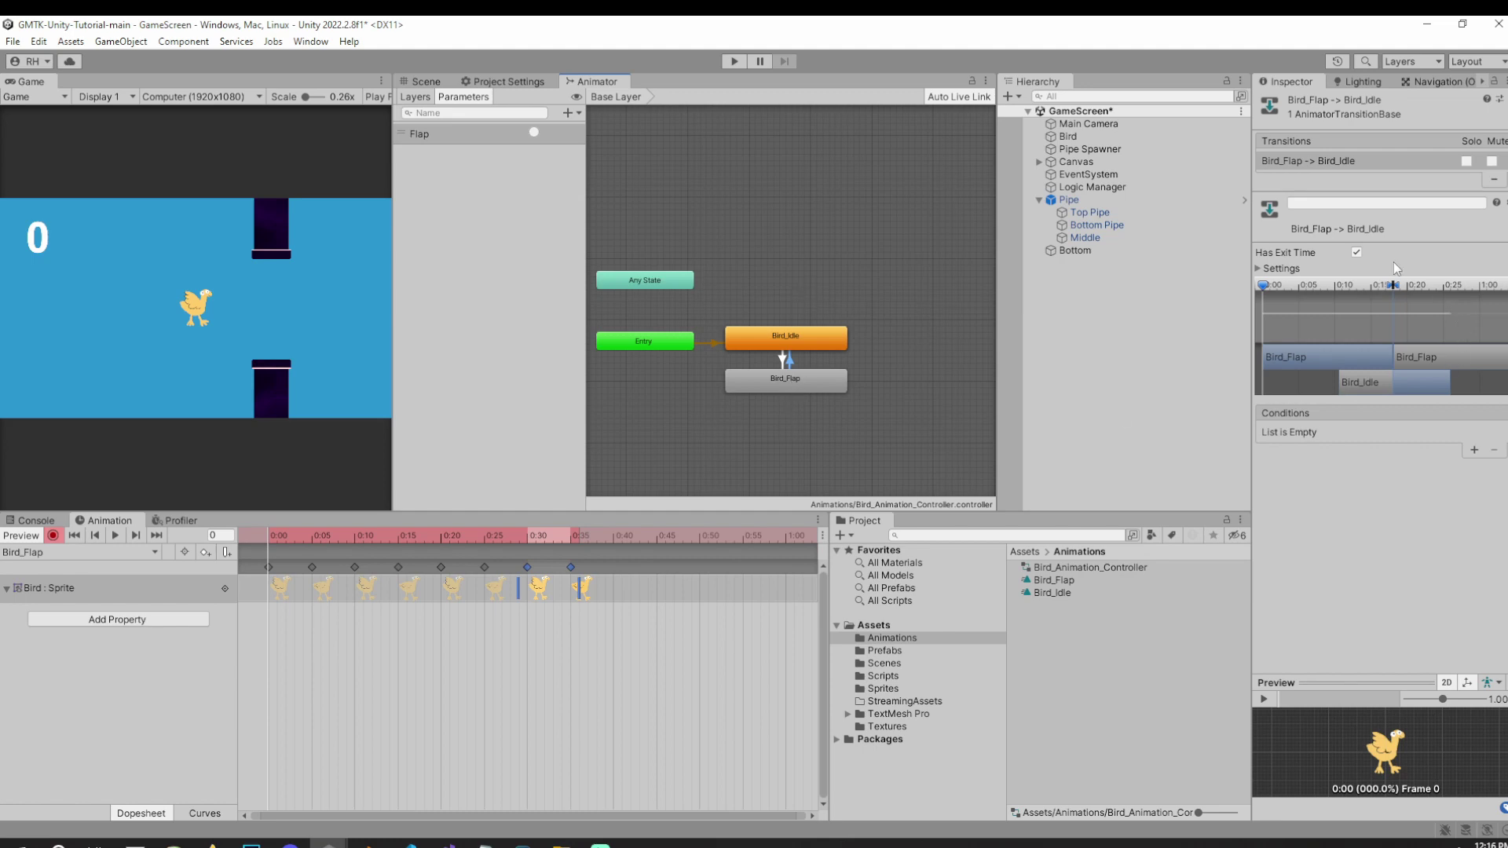
pyautogui.click(783, 360)
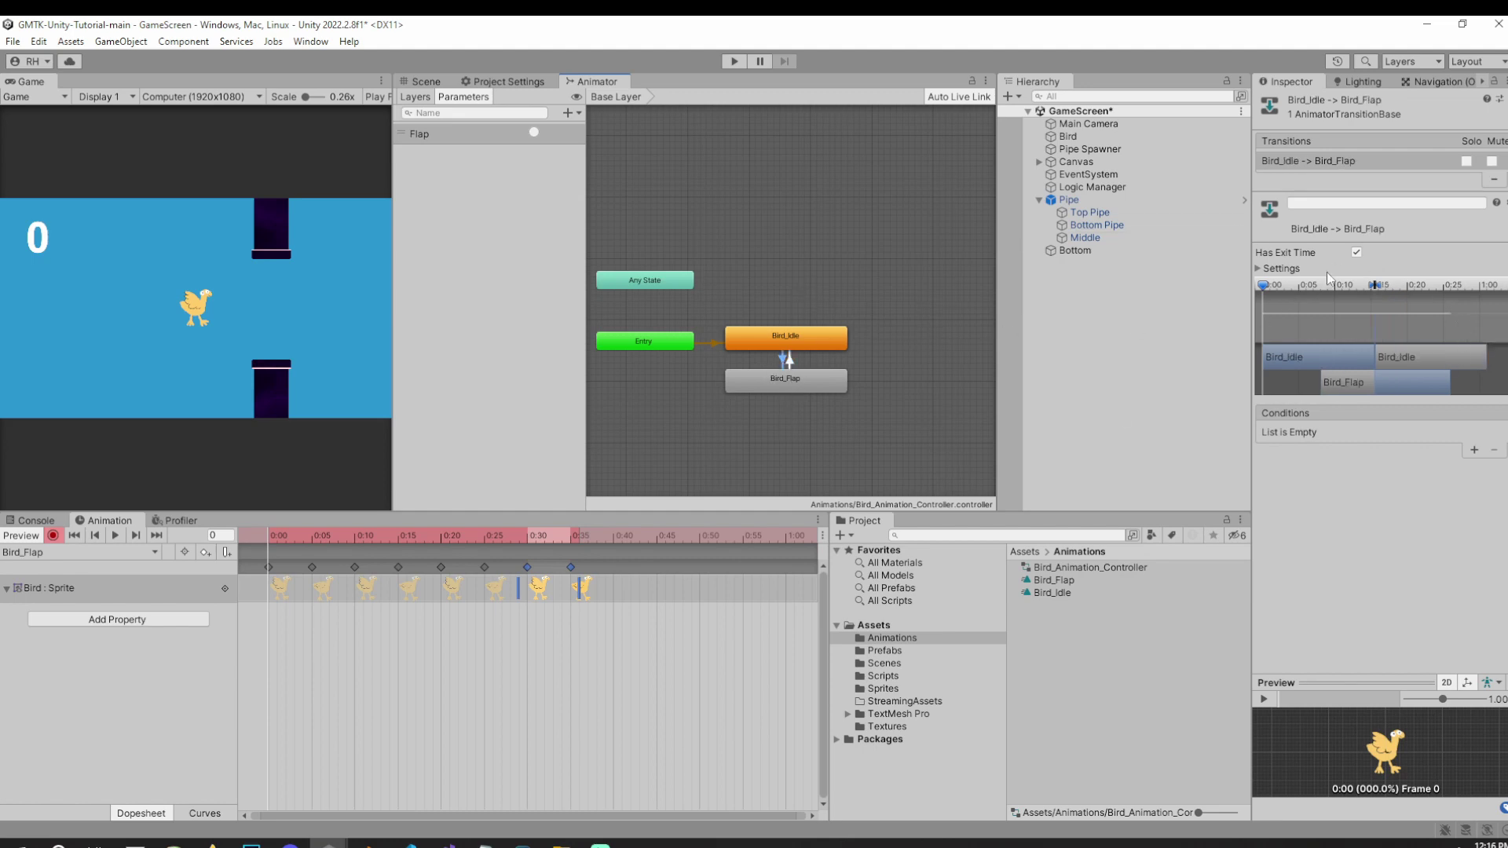
pyautogui.click(1357, 252)
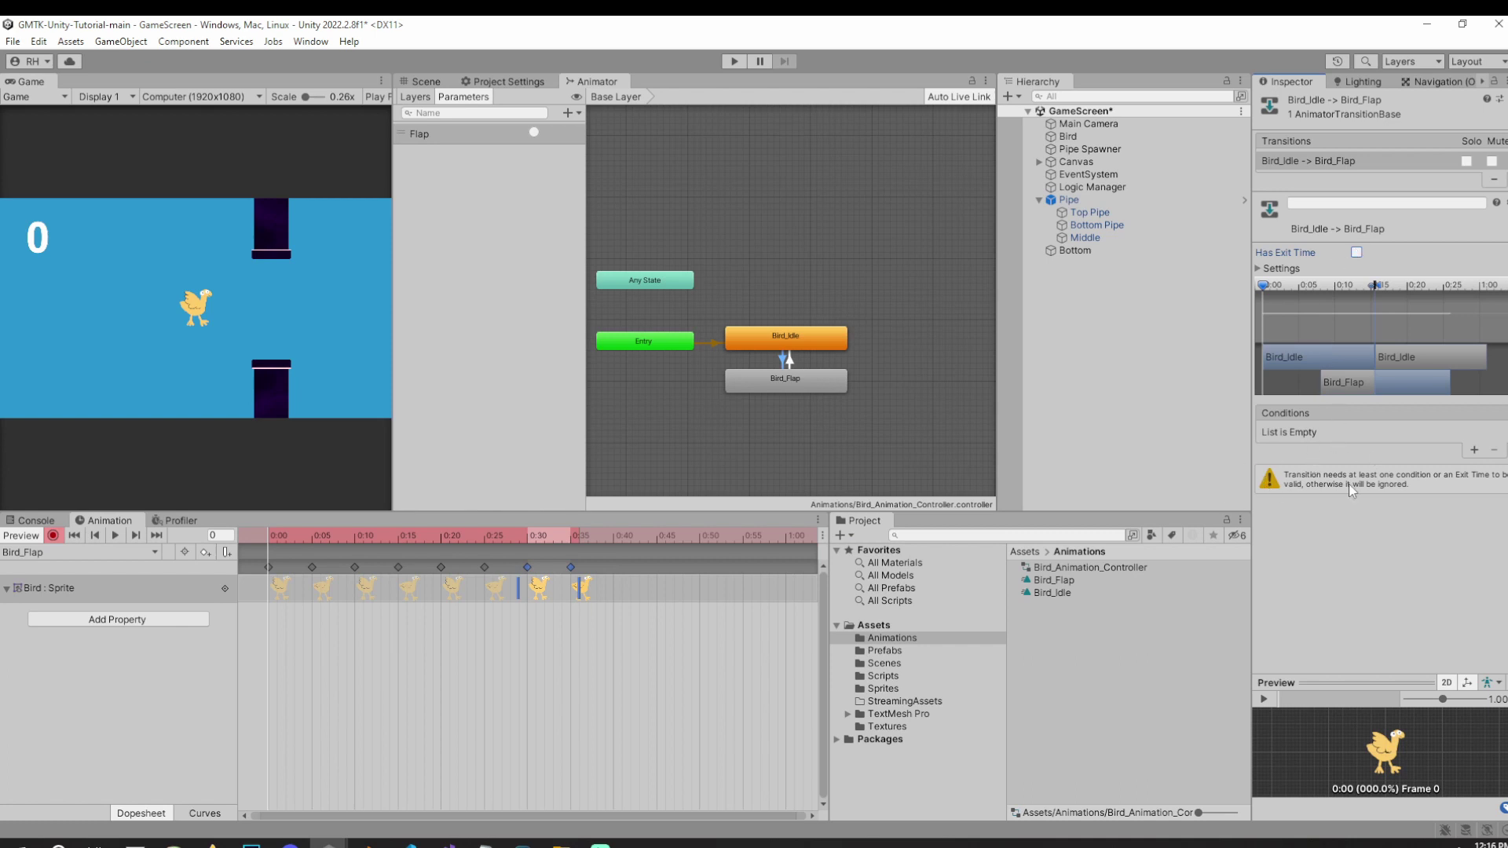
# Replace the existing animator parameter with a new Trigger parameter named Flap.
pyautogui.press('Delete')
pyautogui.click(568, 112)
pyautogui.click(592, 182)
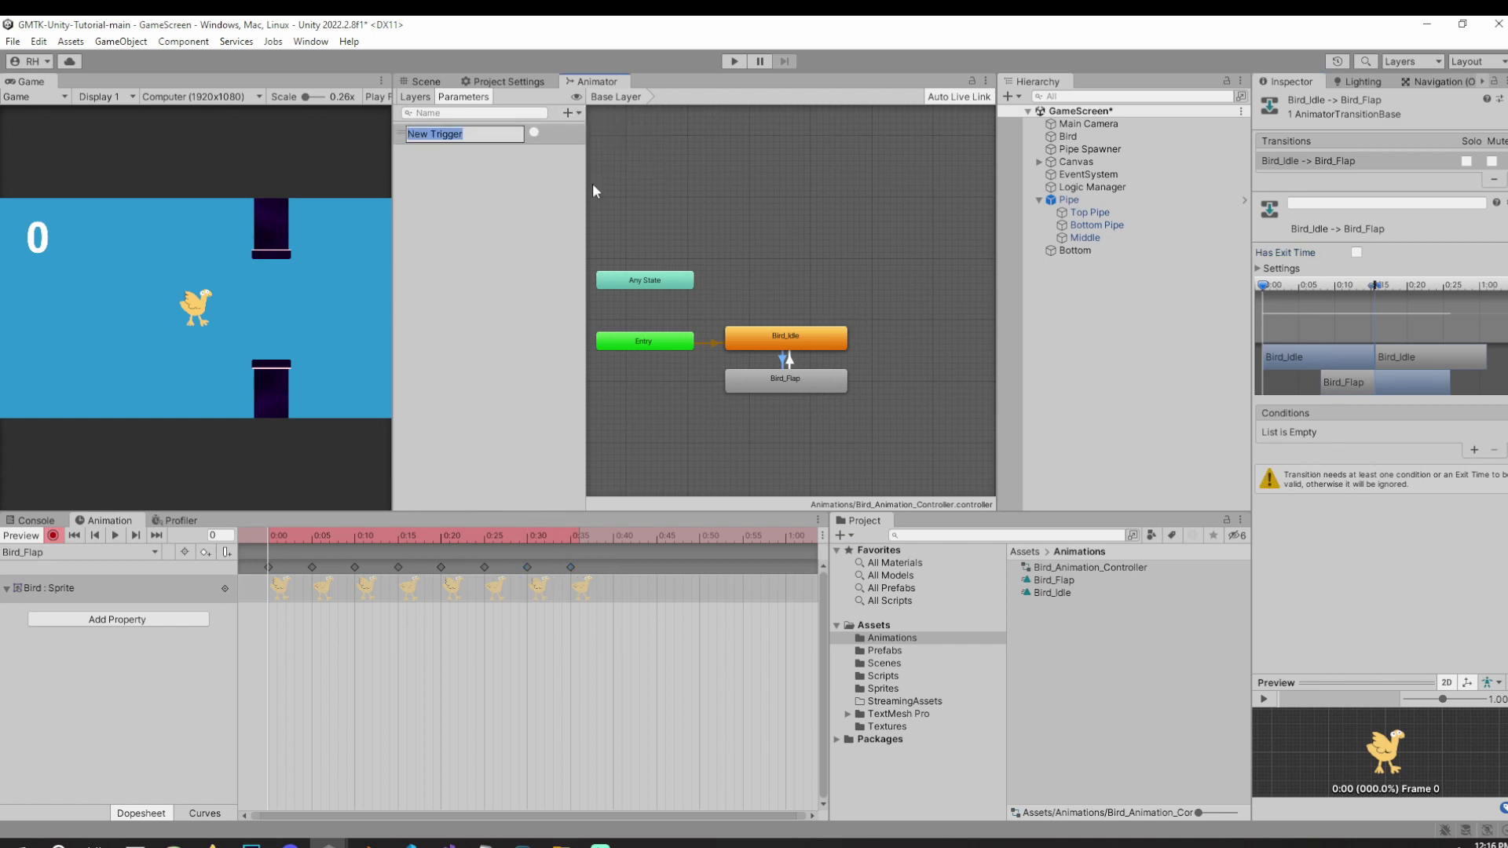
pyautogui.write('Flap')
pyautogui.press('Return')
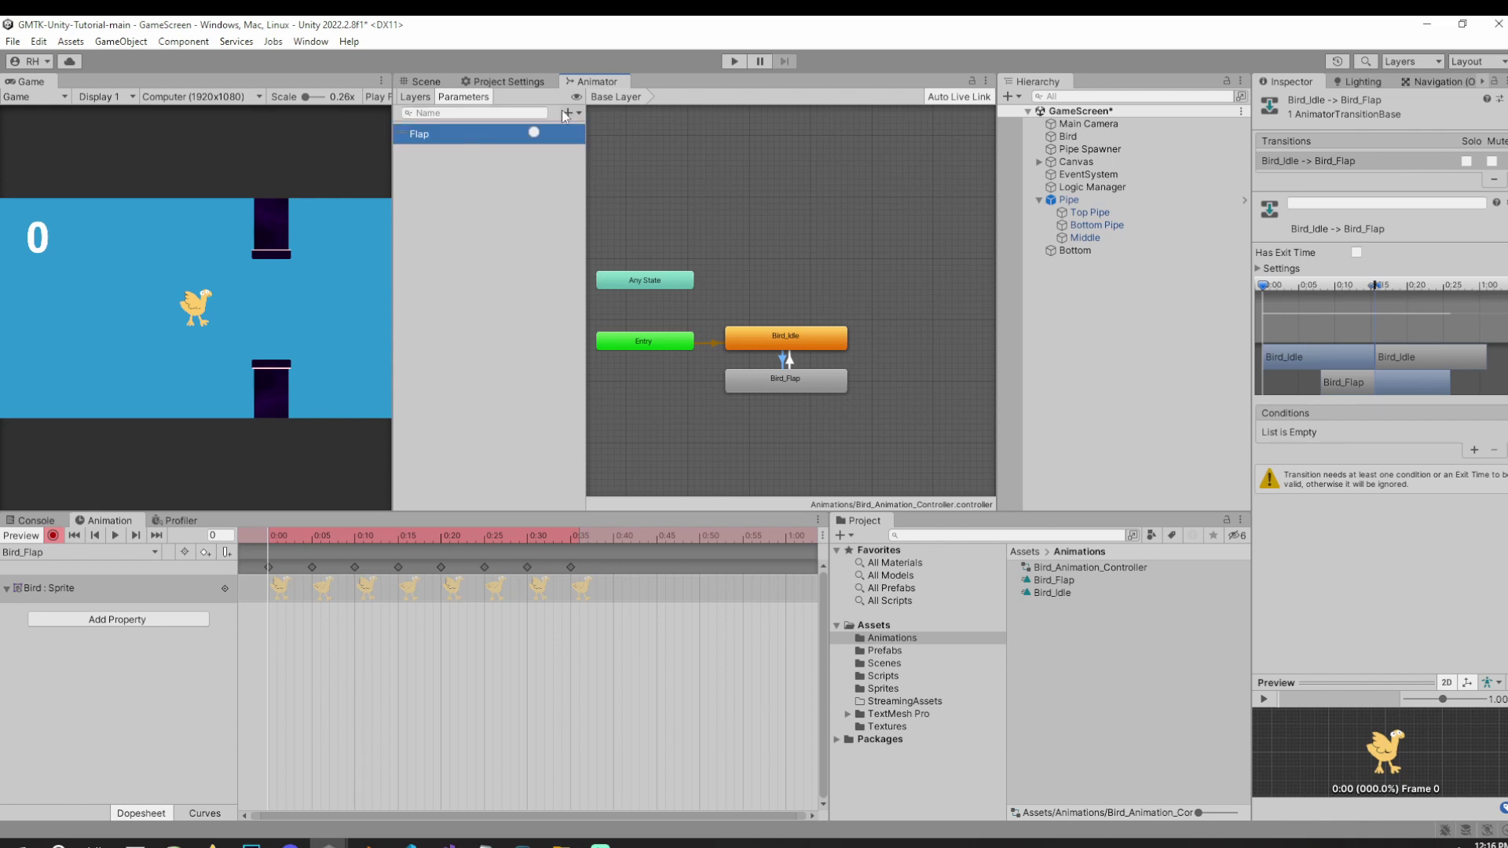
# Add the Flap trigger as the condition of the Bird_Idle to Bird_Flap transition.
pyautogui.click(1474, 450)
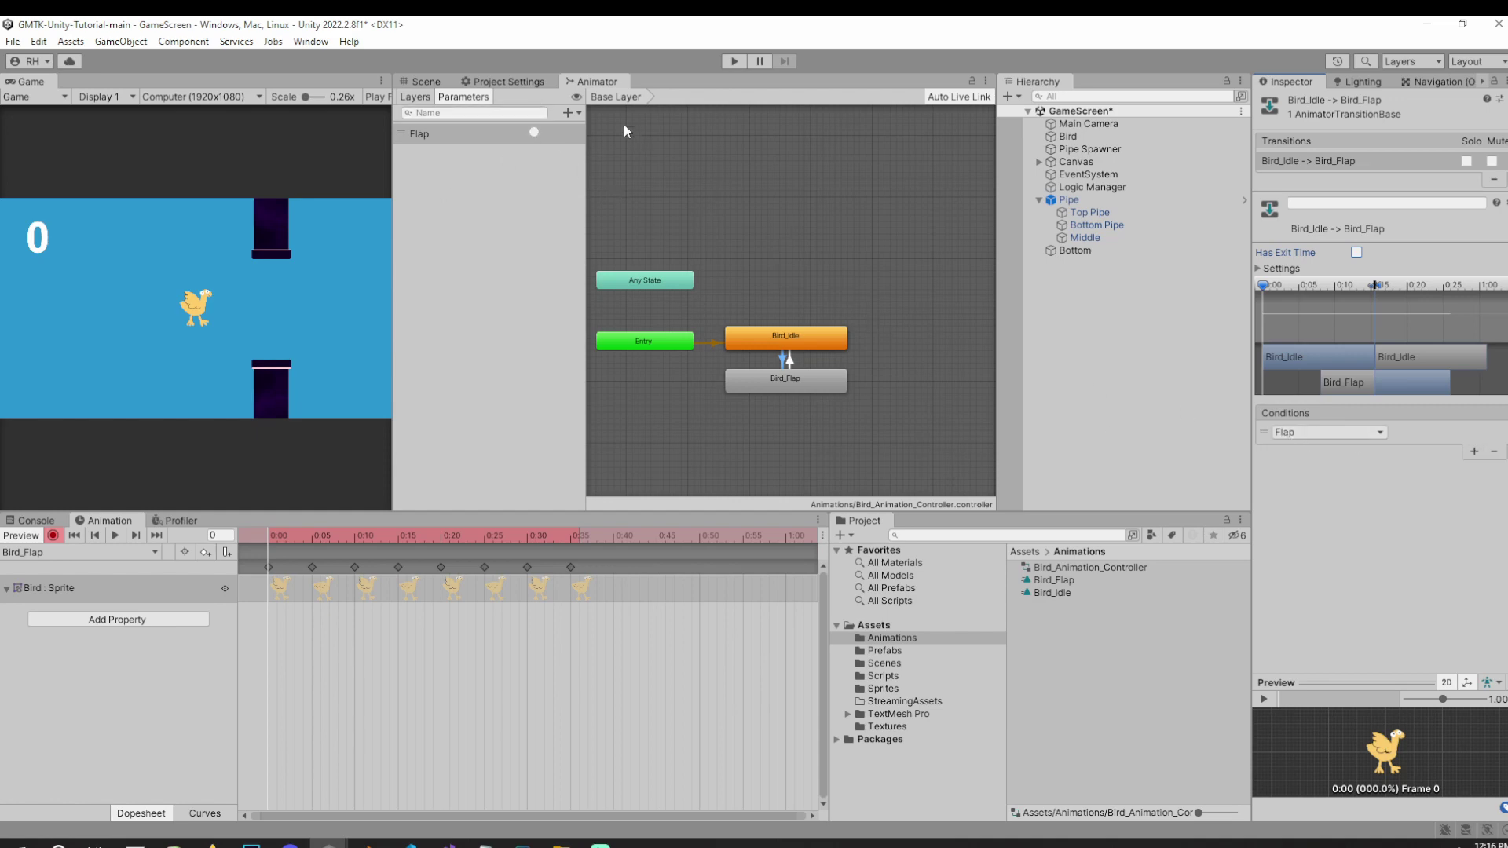
pyautogui.click(571, 113)
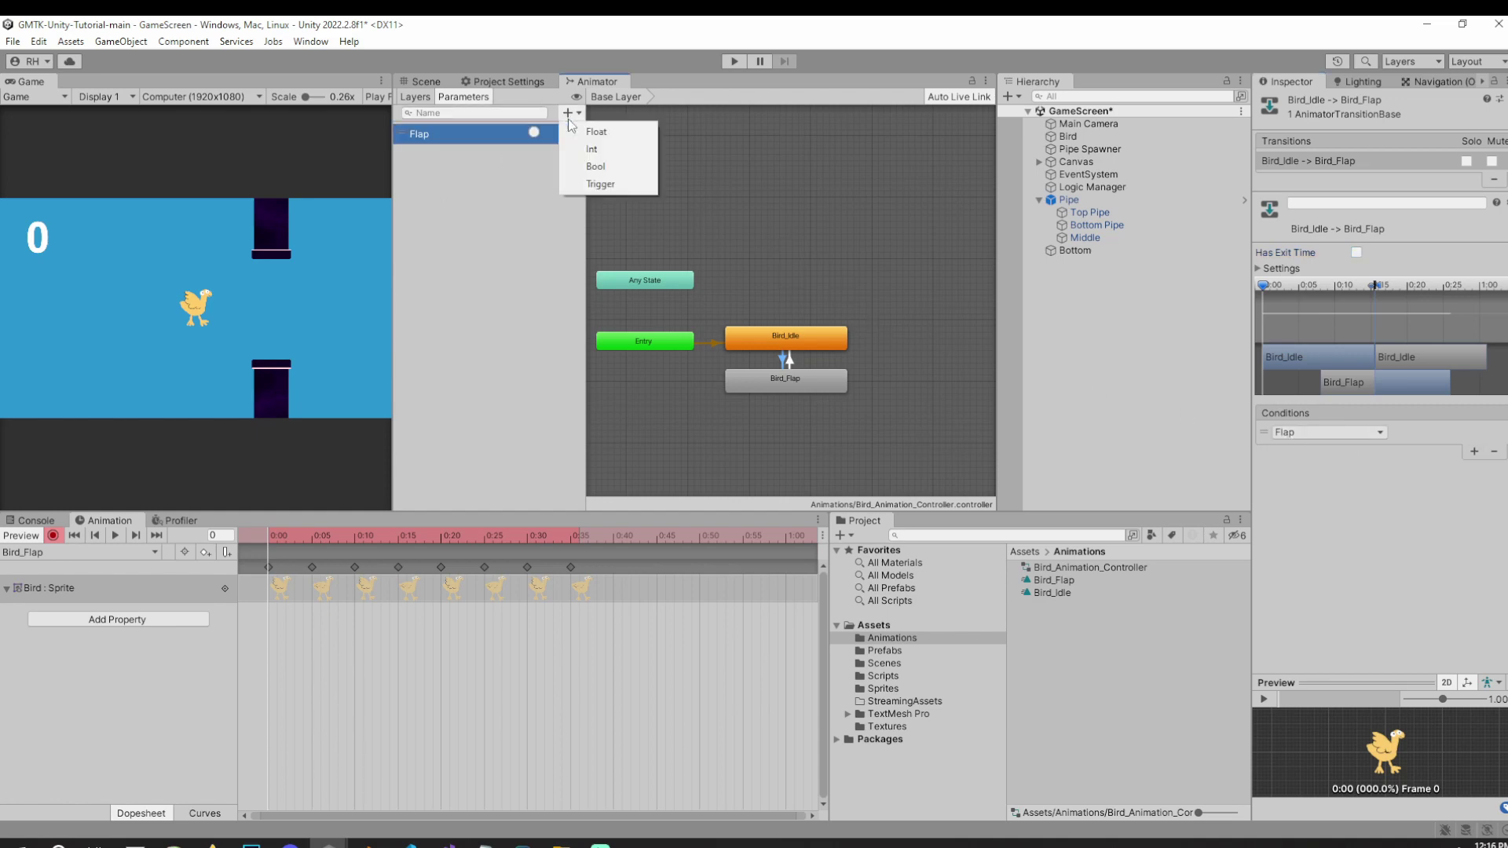
pyautogui.click(706, 188)
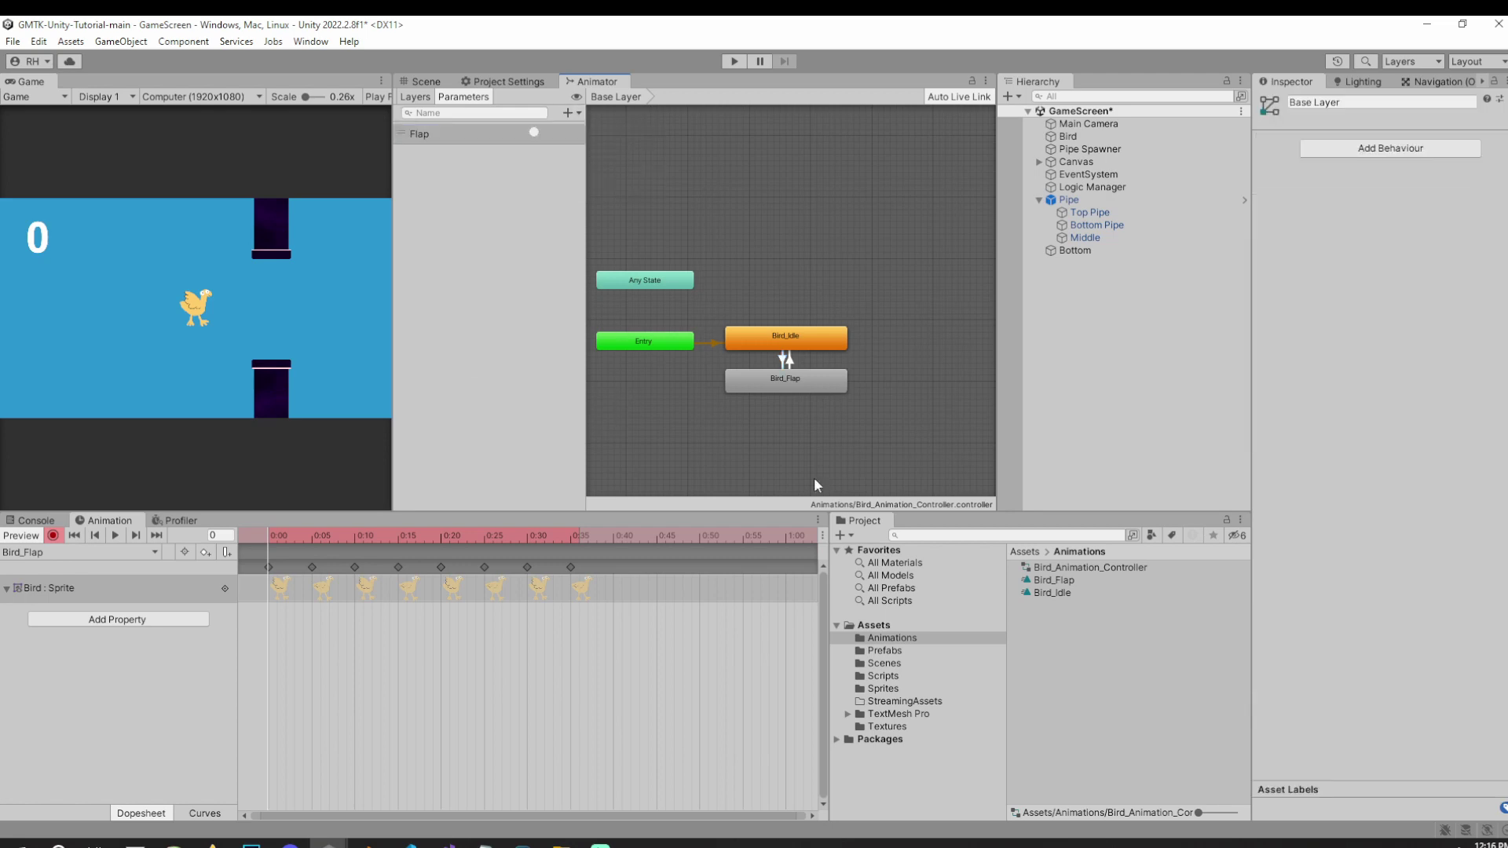
# Switch to Visual Studio and declare a public Animator variable named birdAnimCtrl below birdIsAlive in BirdScript.
pyautogui.click(445, 845)
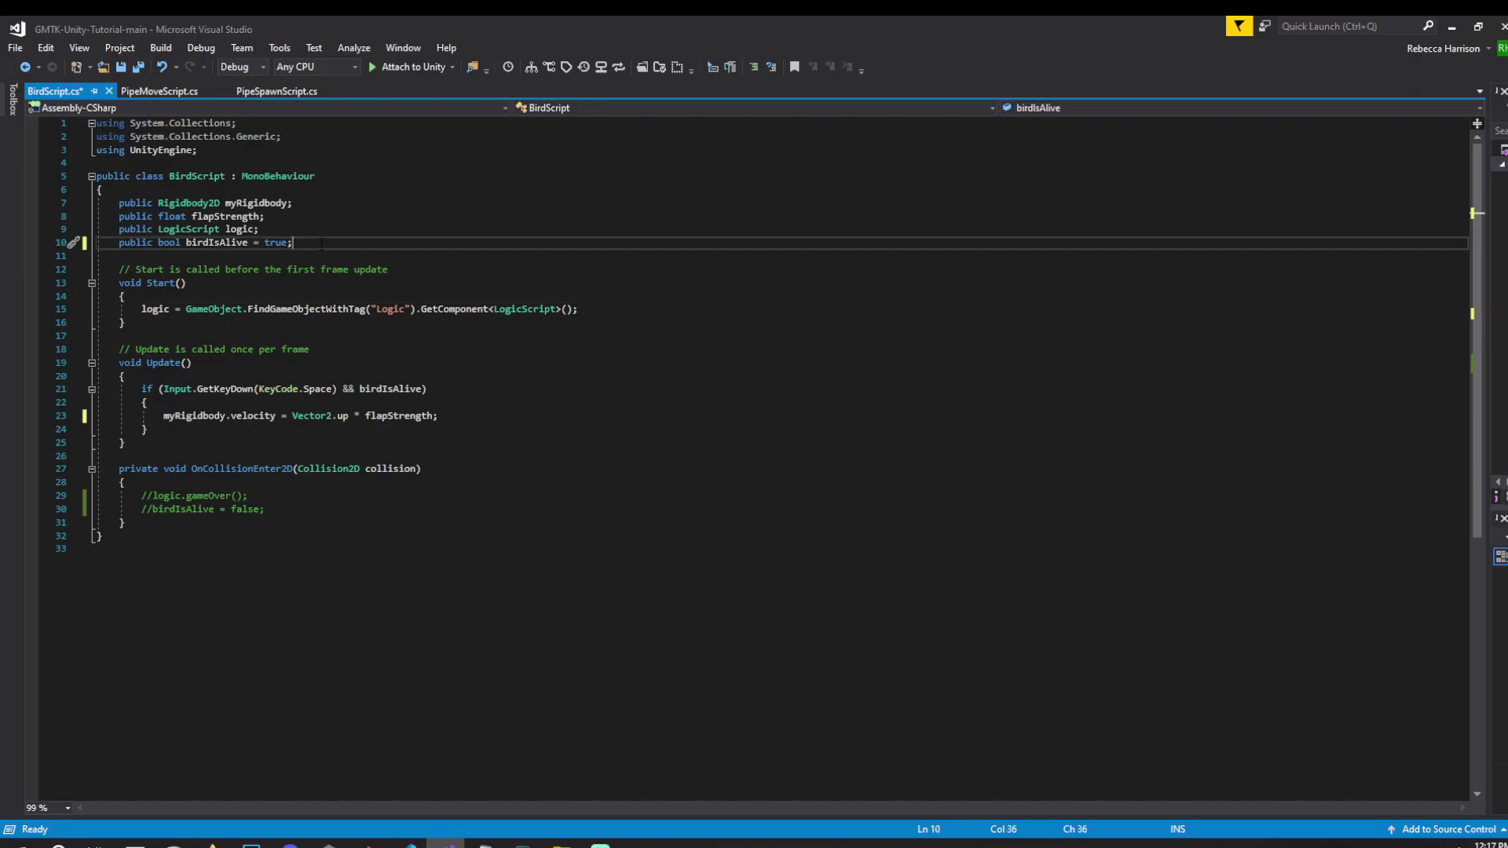
pyautogui.press('Return')
pyautogui.press('Return')
pyautogui.write('public Abnimator')
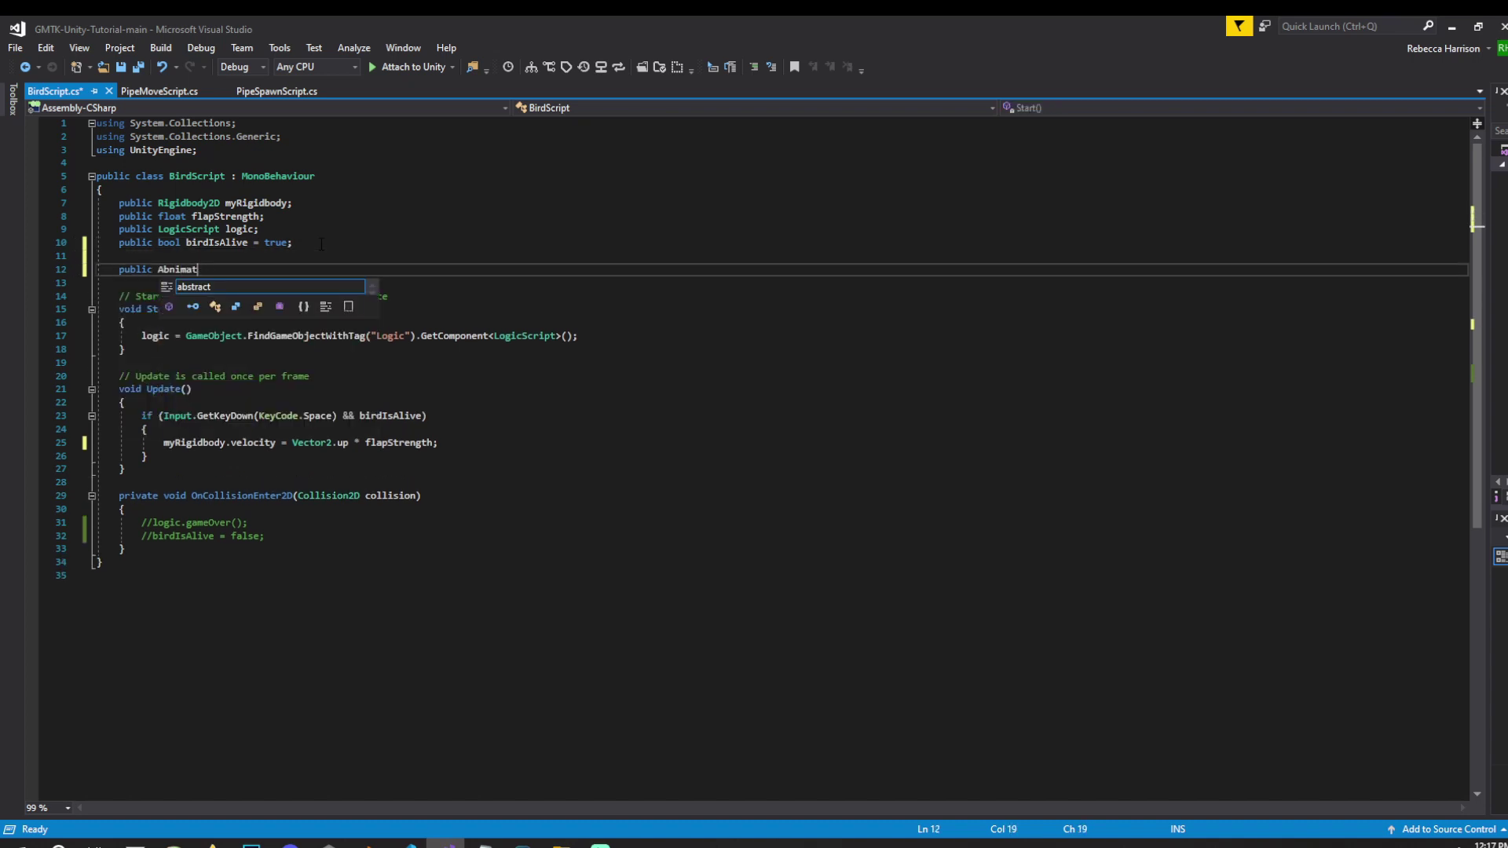
pyautogui.press('BackSpace')
pyautogui.press('BackSpace')
pyautogui.write('nimator')
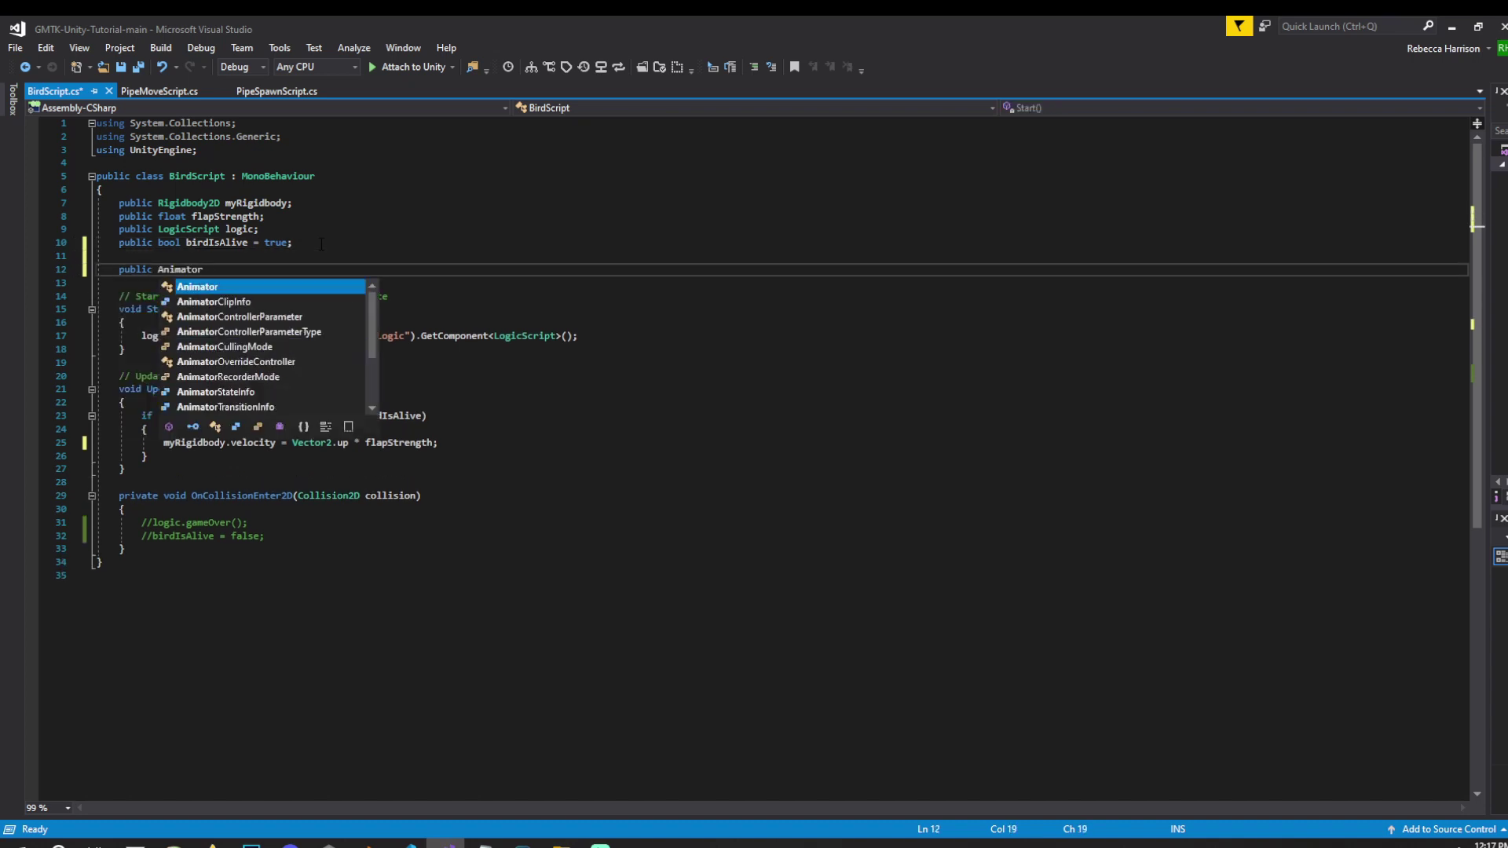
pyautogui.write(' bridA')
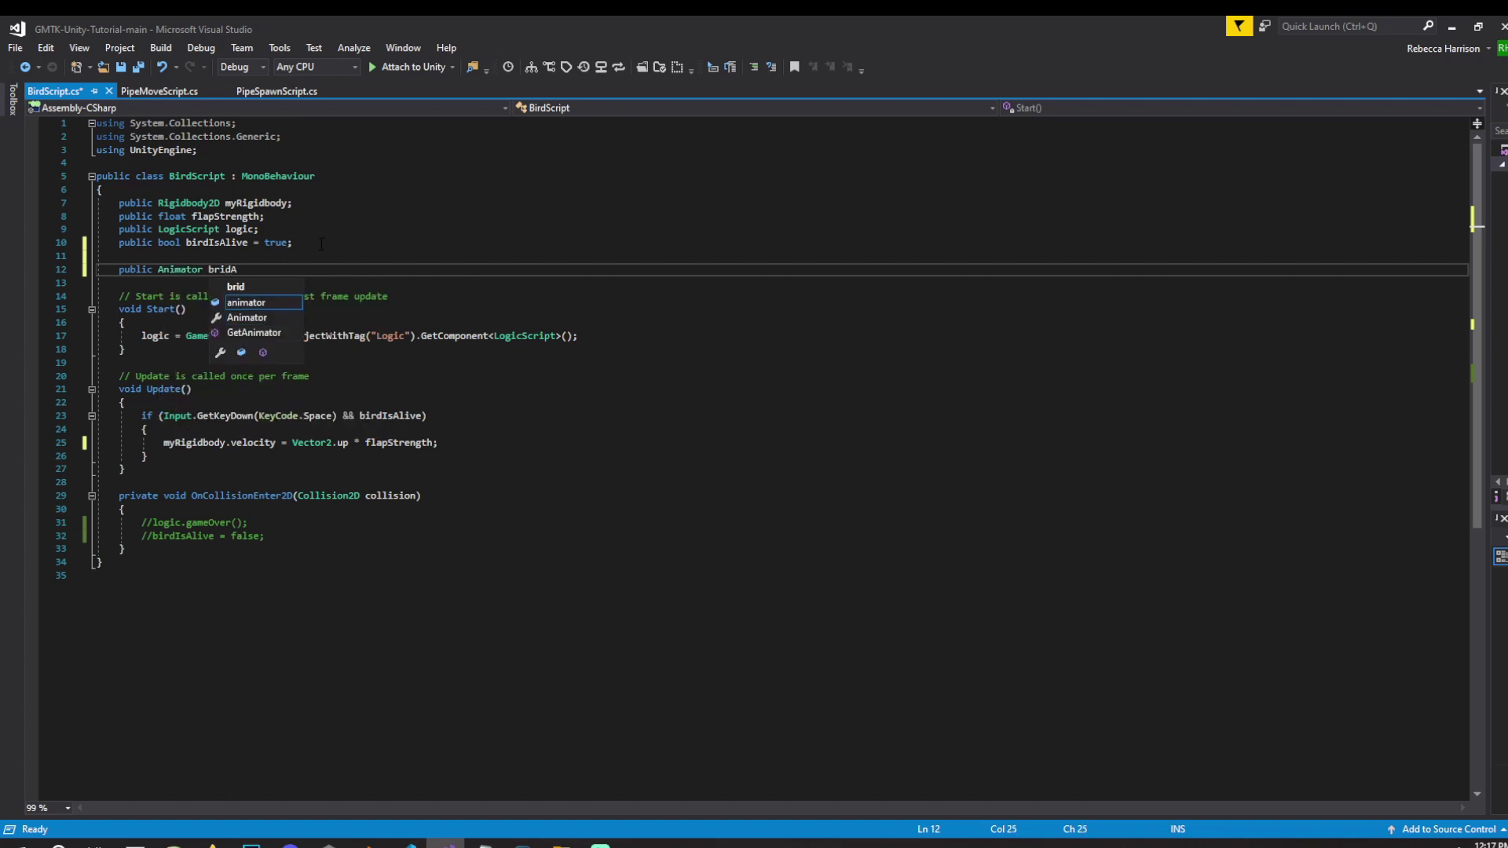
pyautogui.write('nimCtrl;')
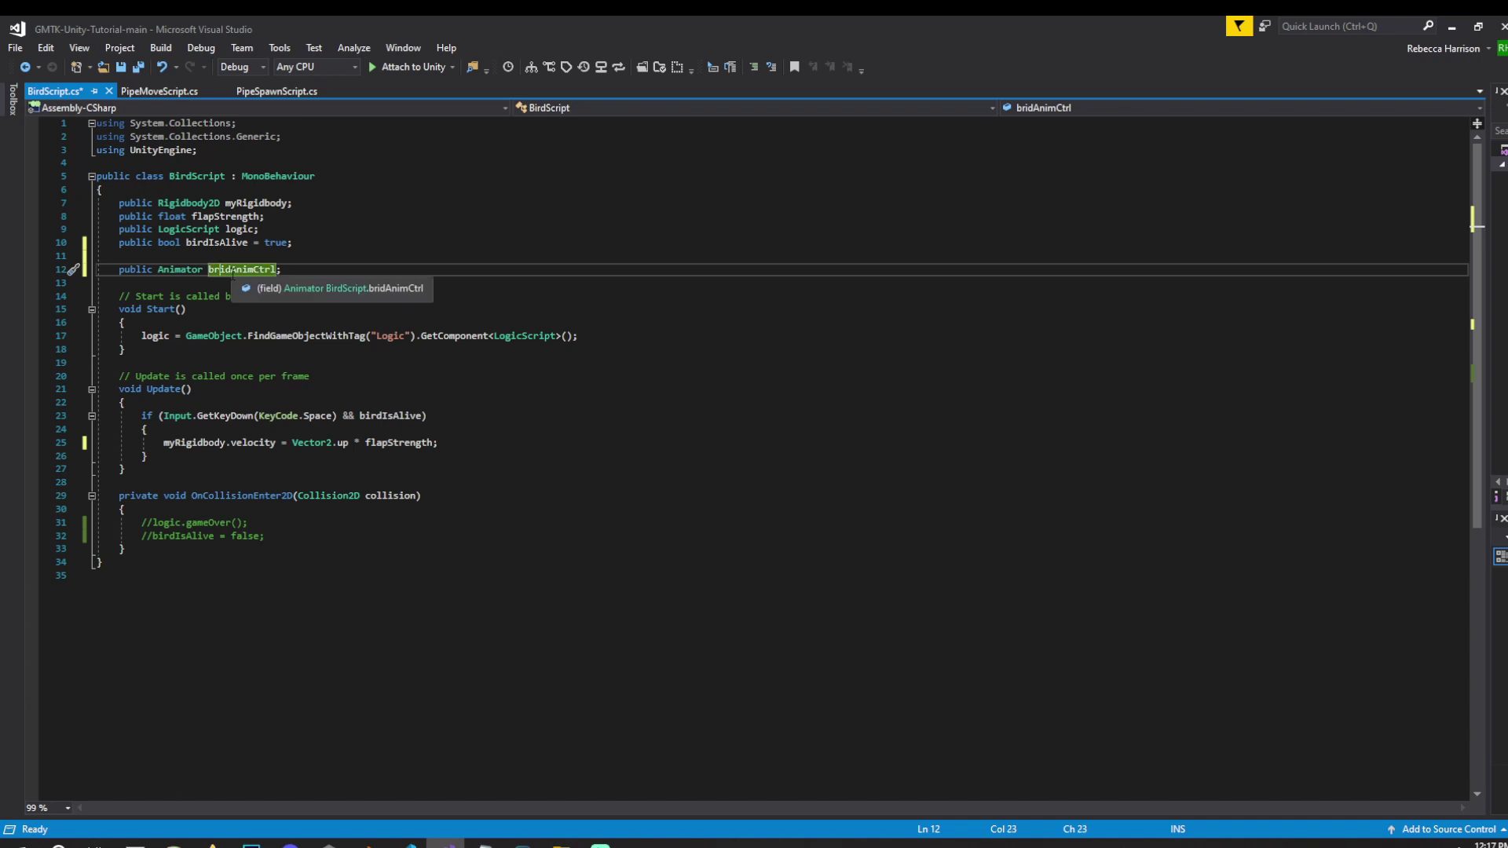
pyautogui.press('BackSpace')
pyautogui.press('Right')
pyautogui.write('r')
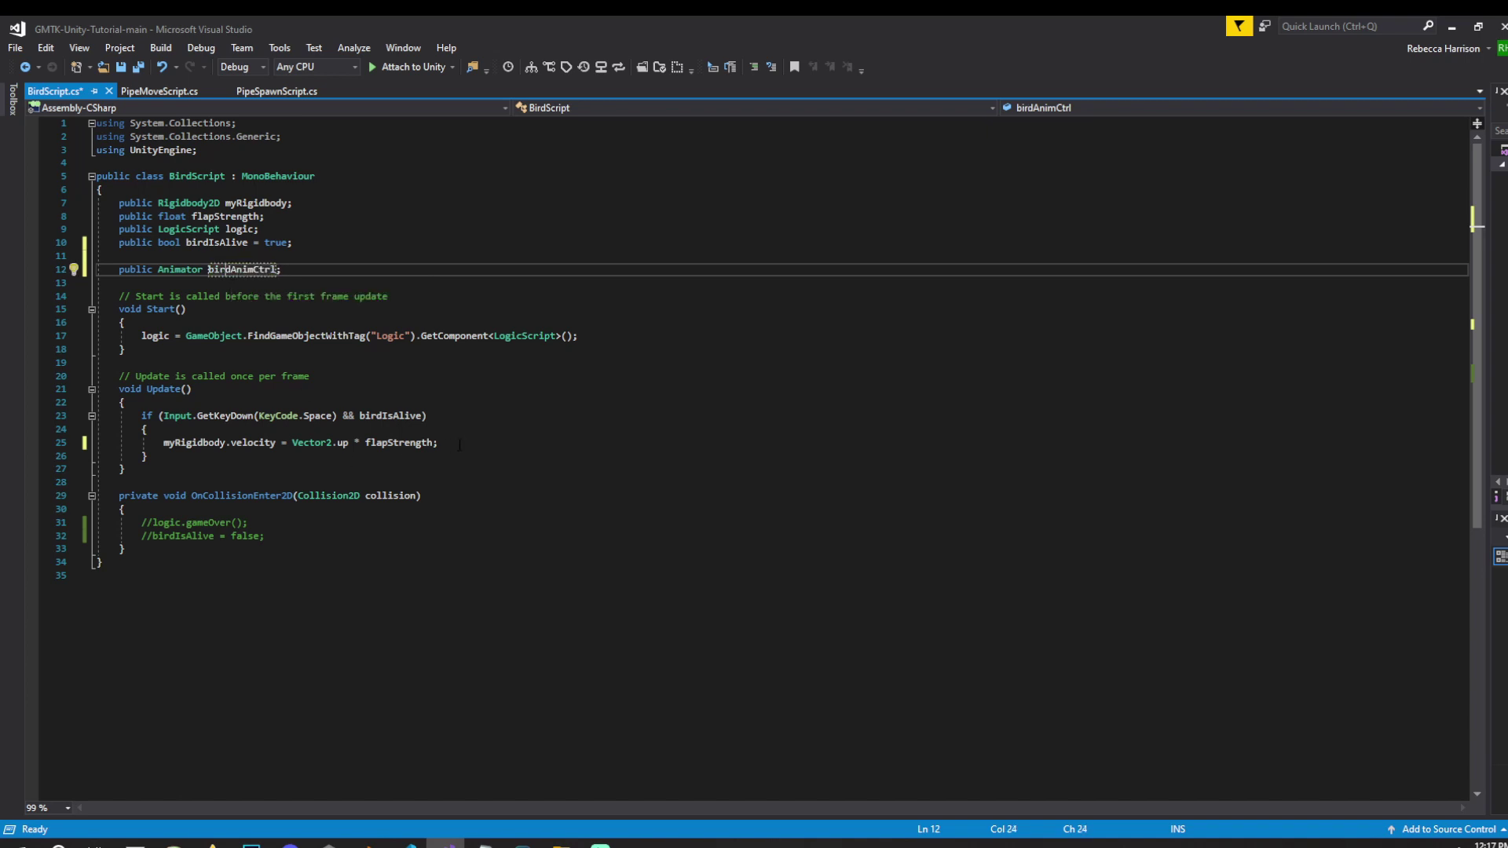
# Add birdAnimCtrl.SetTrigger("Flap"); after the velocity line in the Space key check of Update, and save the script.
pyautogui.click(459, 445)
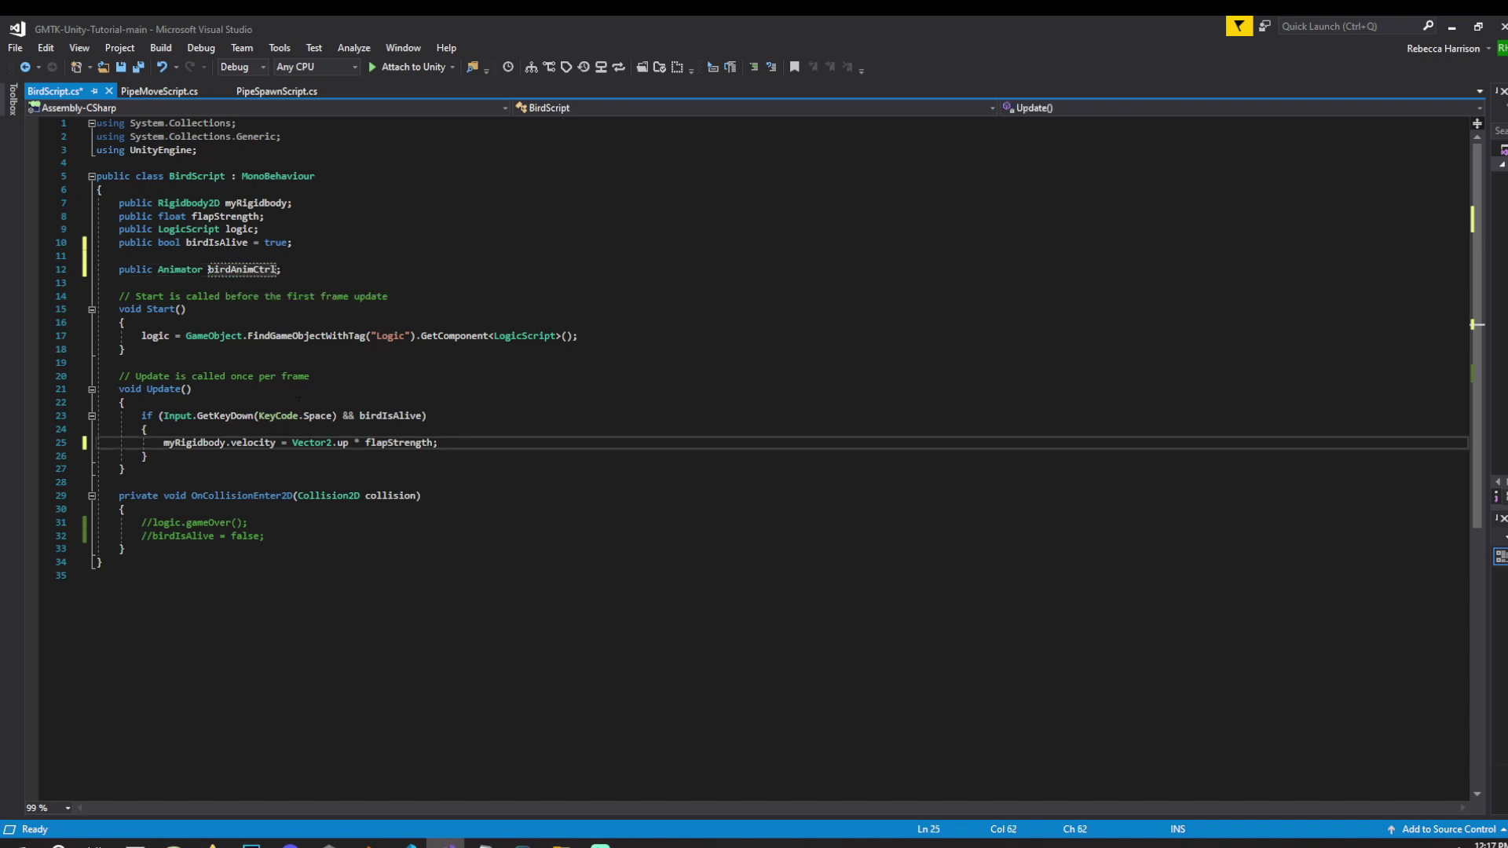
pyautogui.press('Return')
pyautogui.write('bird')
pyautogui.press('Tab')
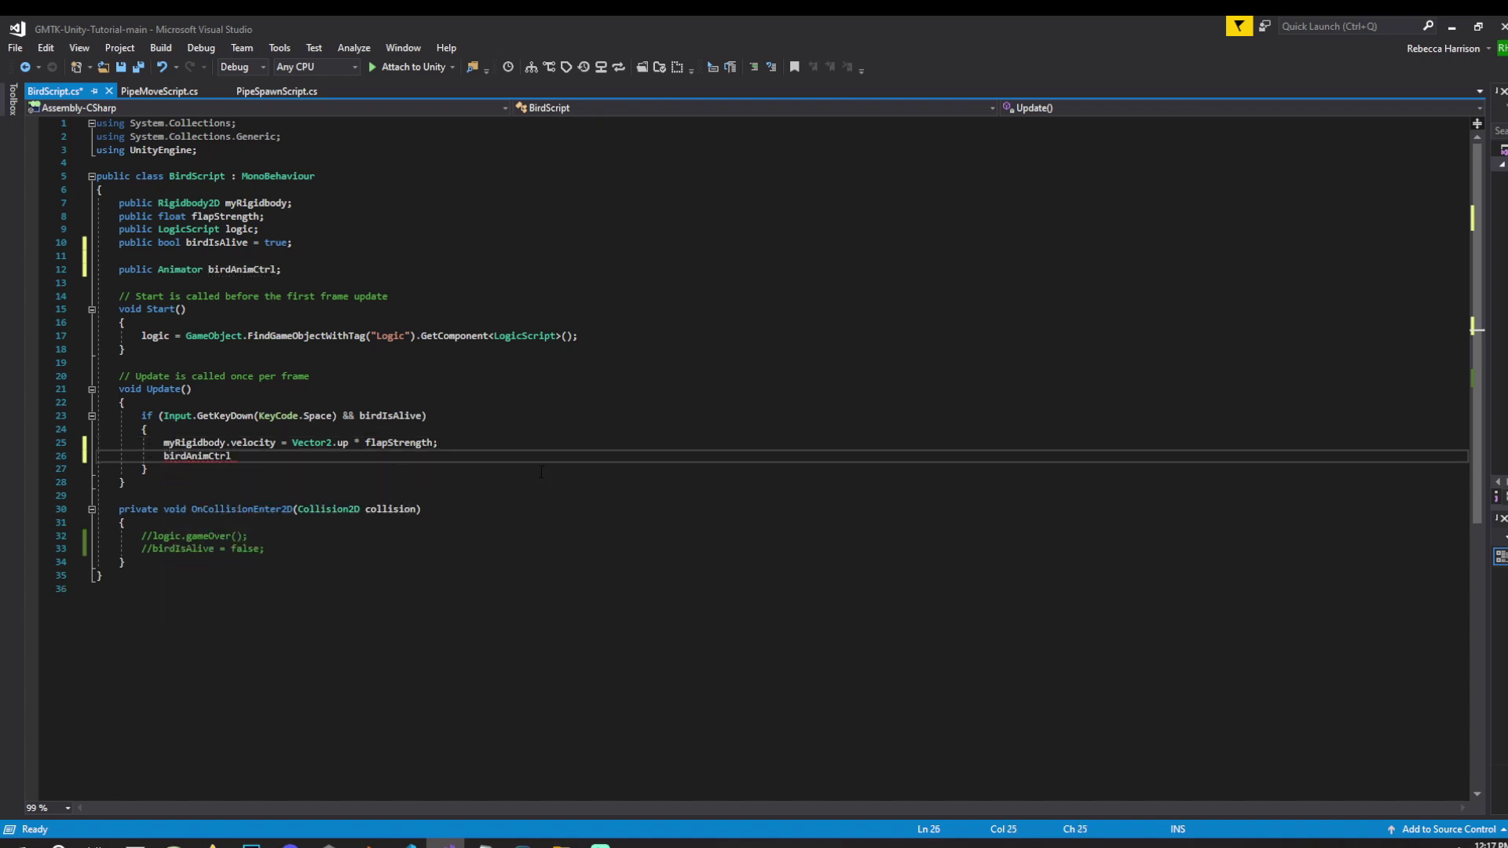
pyautogui.write('.Set')
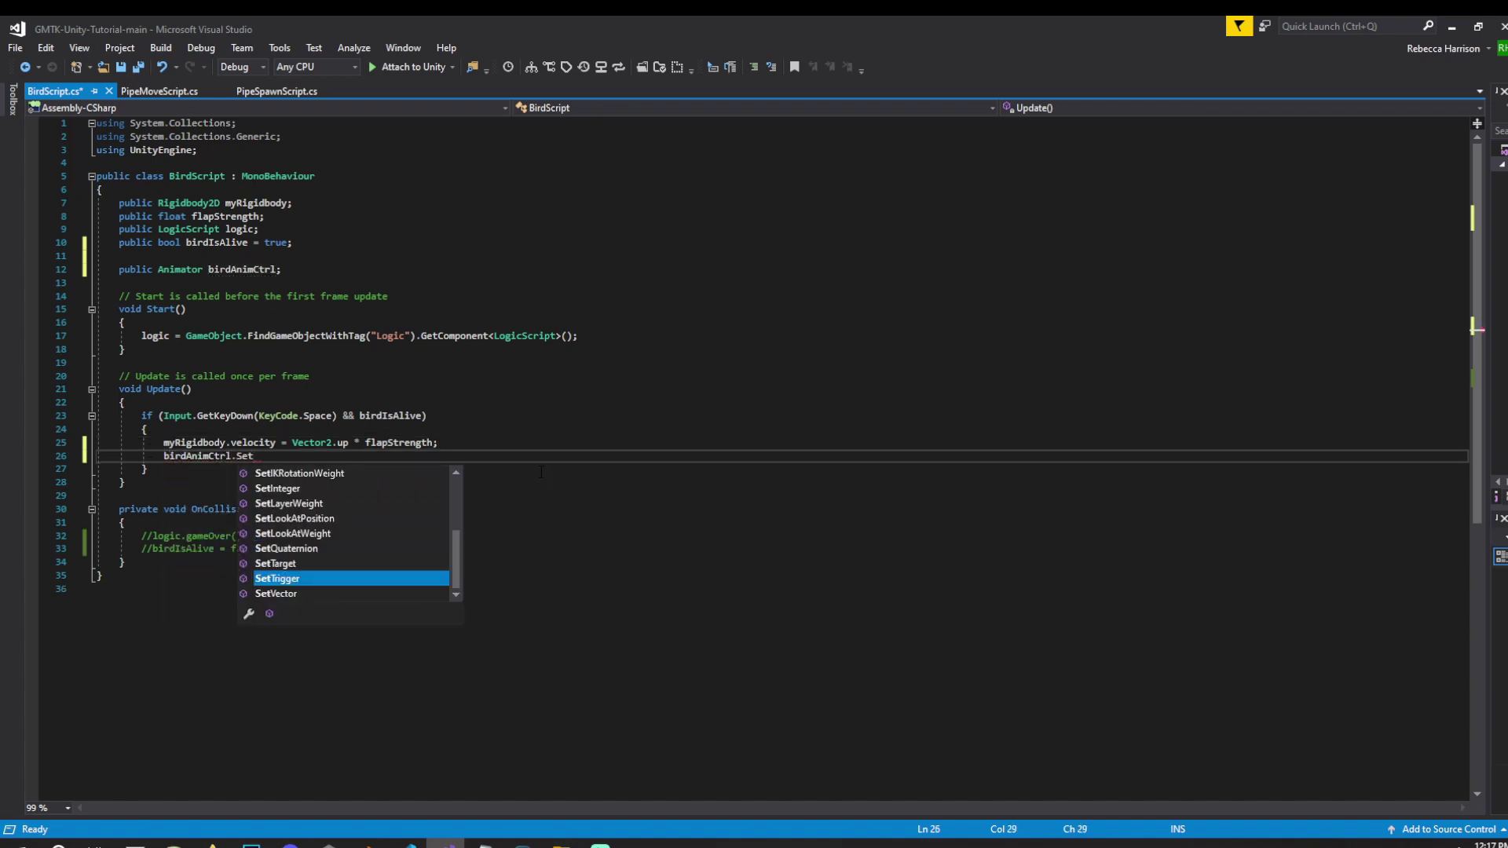
pyautogui.press('Tab')
pyautogui.write('("')
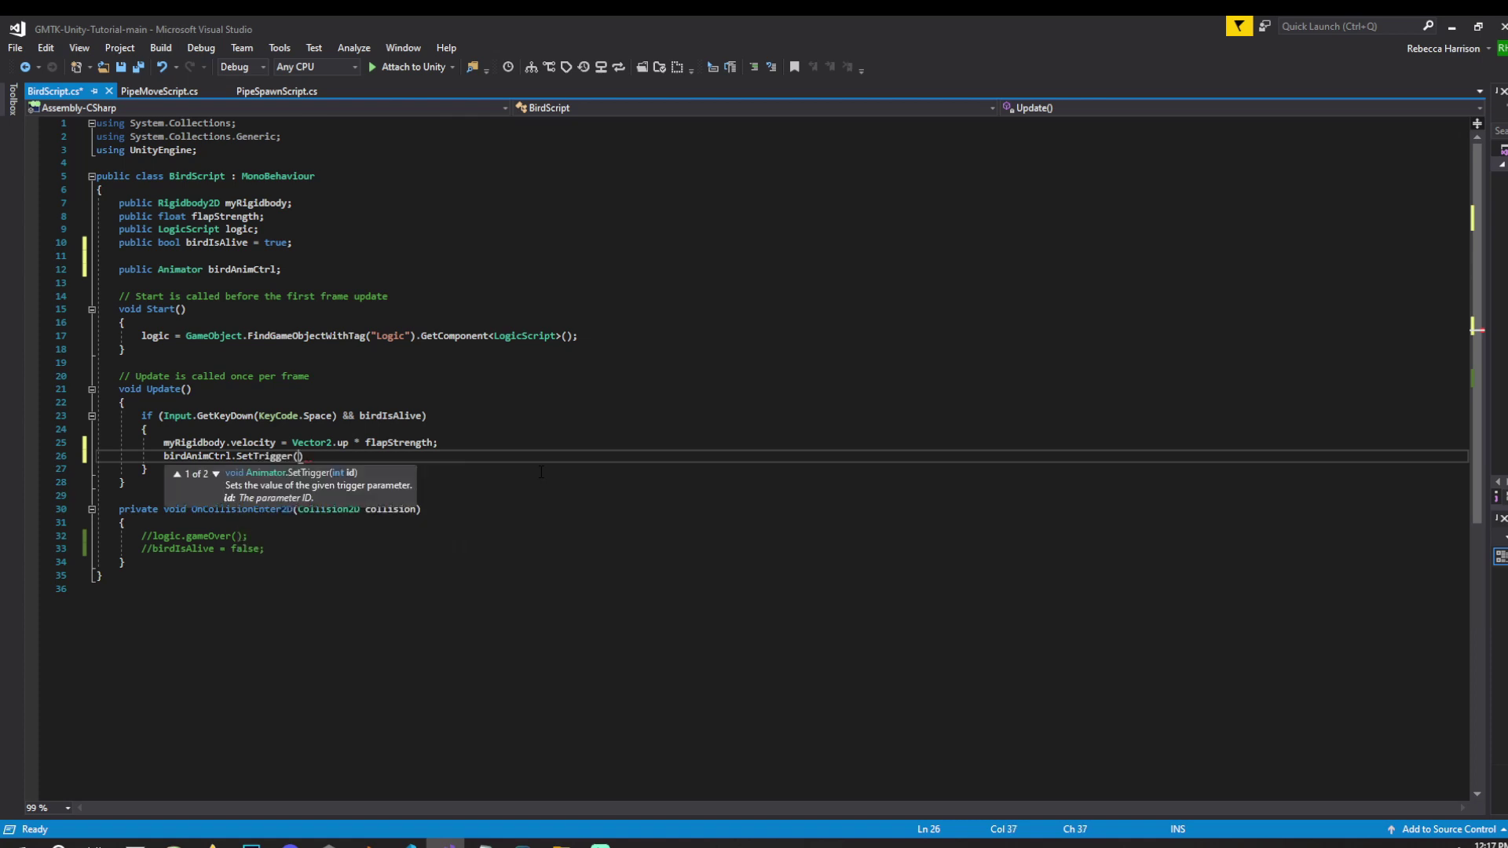
pyautogui.write('Flap");')
pyautogui.click(541, 472)
pyautogui.hotkey('ctrl', 's')
# Switch back to Unity and check the Has Exit Time setting of the Bird_Flap to Bird_Idle transition.
pyautogui.hotkey('alt', 'Tab')
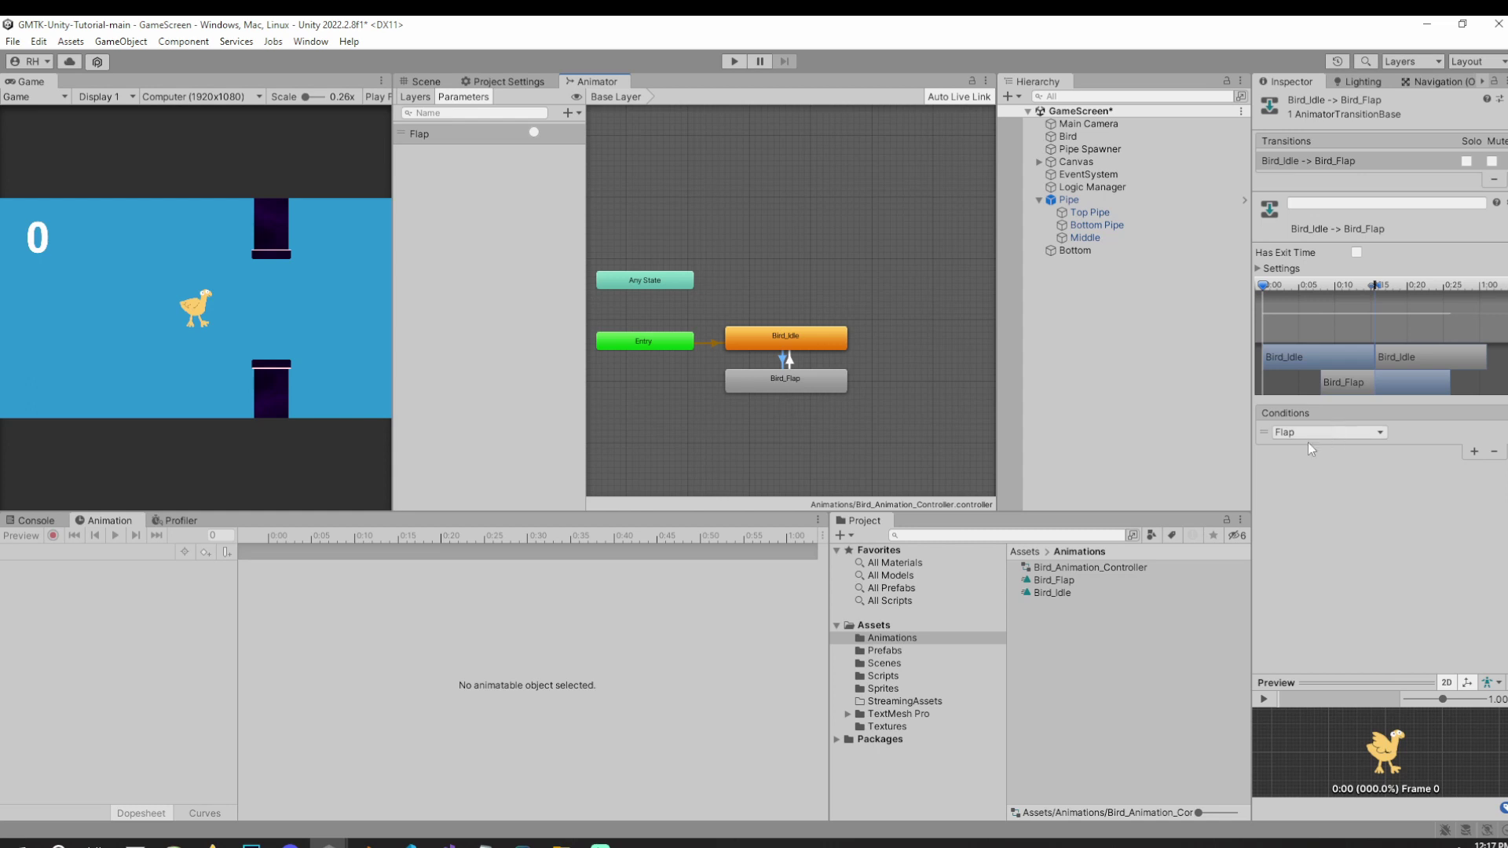
pyautogui.click(787, 361)
pyautogui.click(1356, 252)
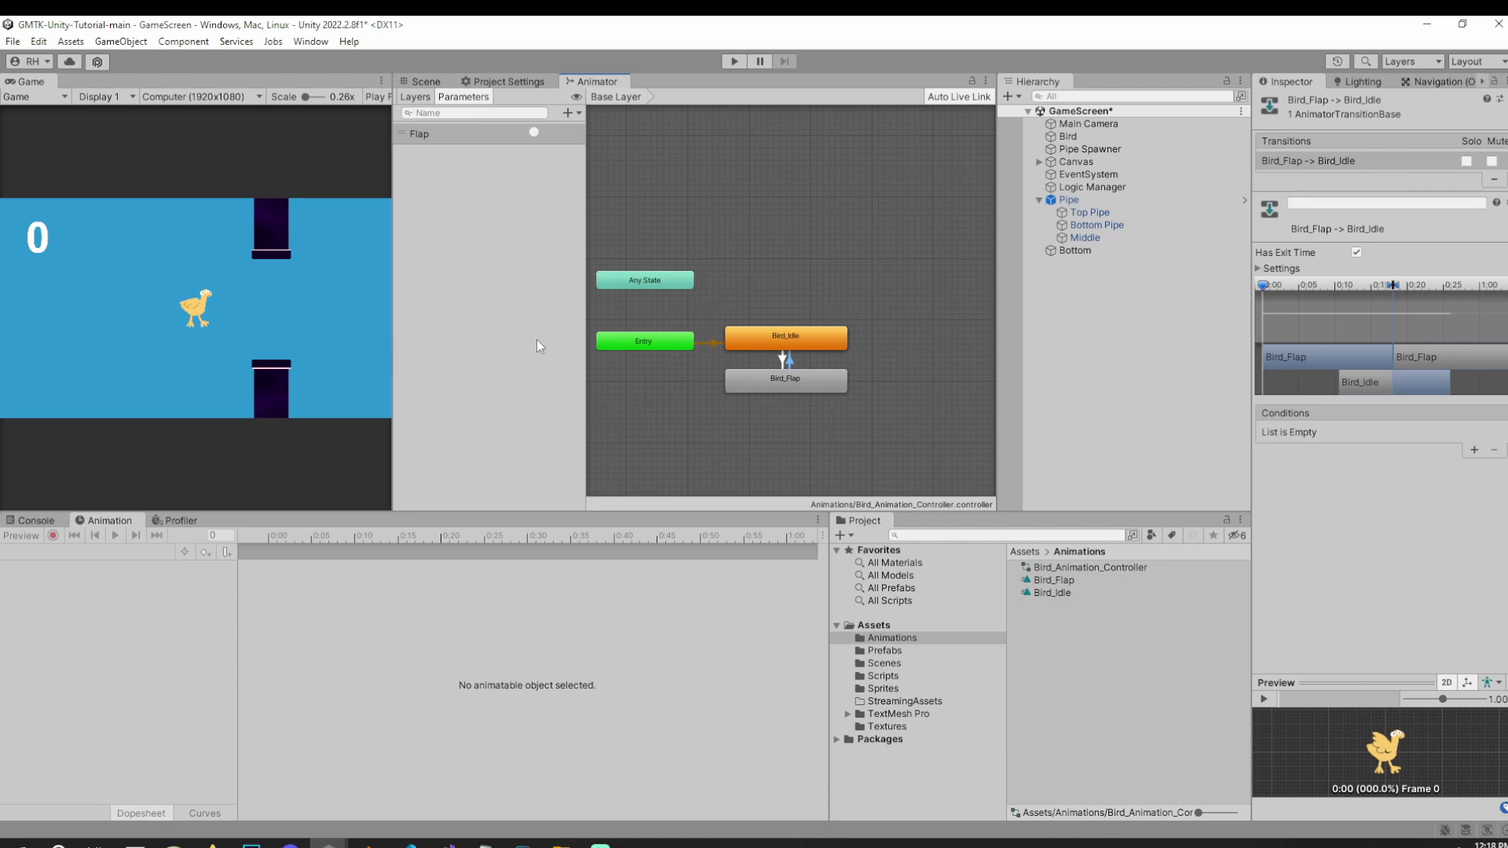
# Enlarge the game view, play the game to test flapping while checking the console output, and stop play mode.
pyautogui.moveTo(390, 371); pyautogui.dragTo(525, 371)
pyautogui.click(734, 62)
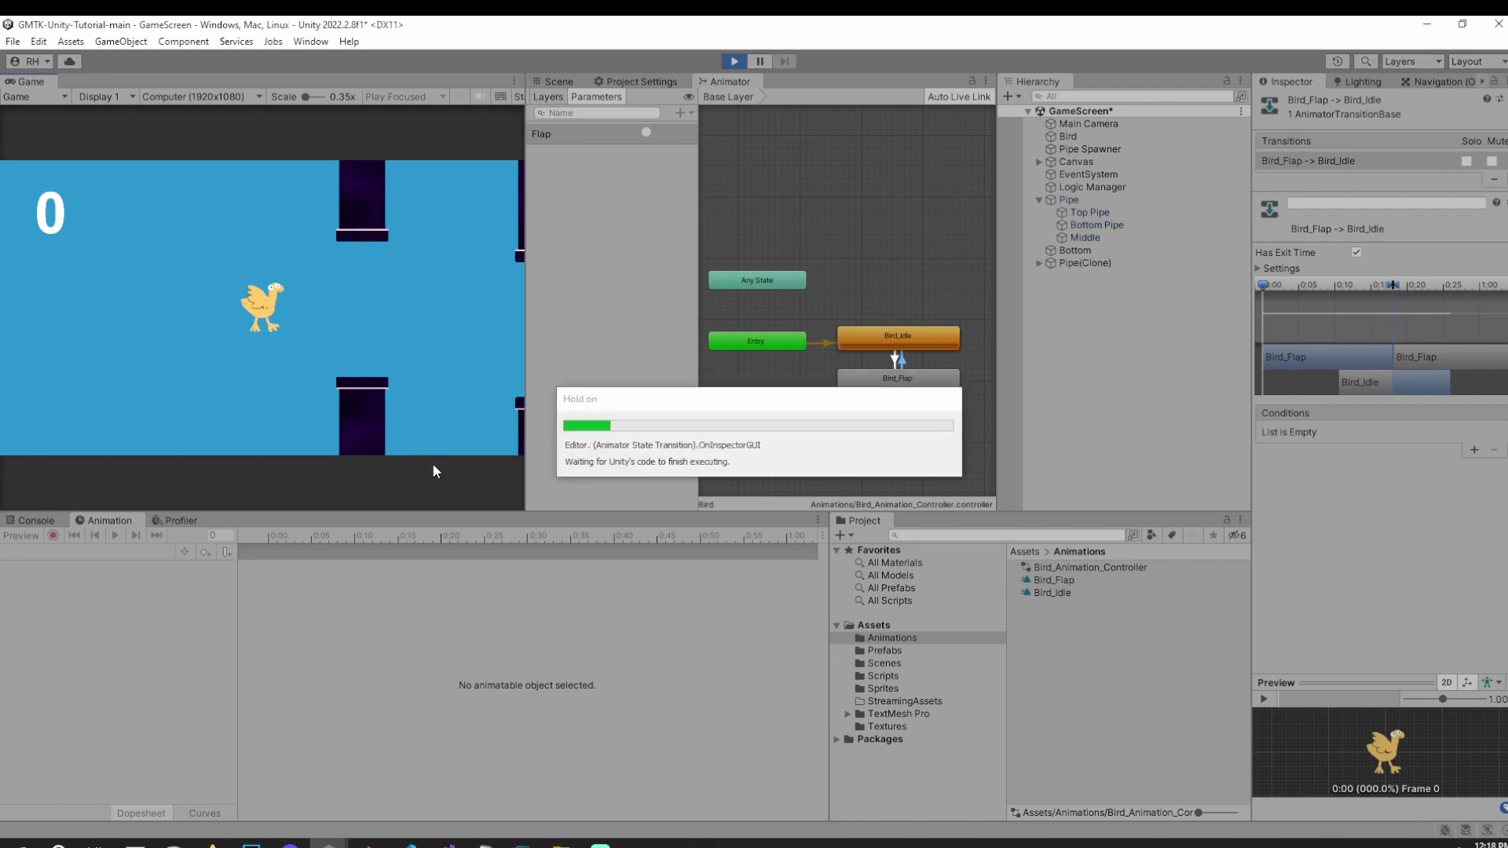
pyautogui.press('space')
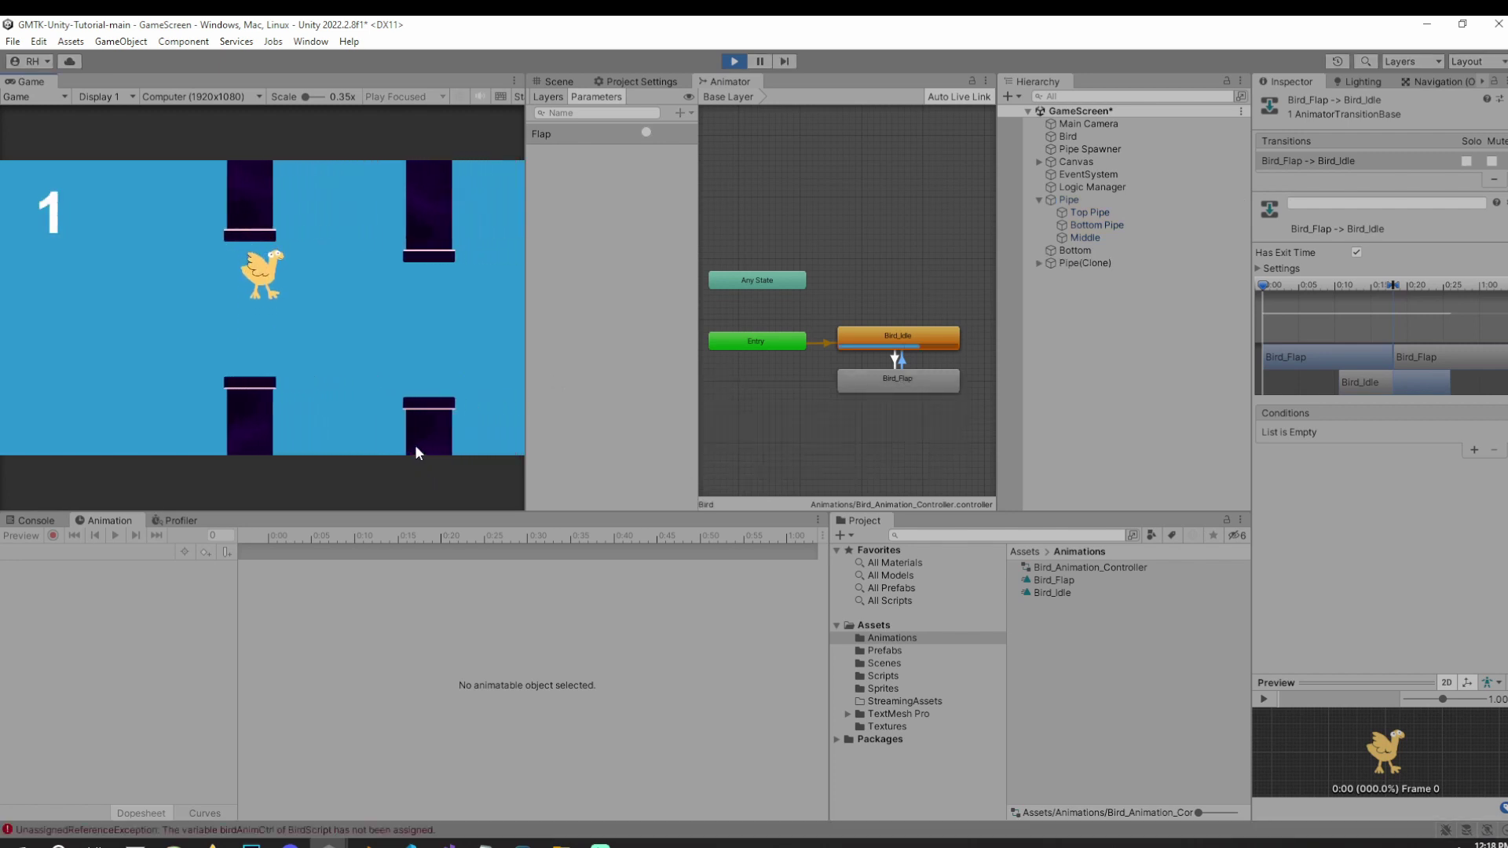
pyautogui.press('space')
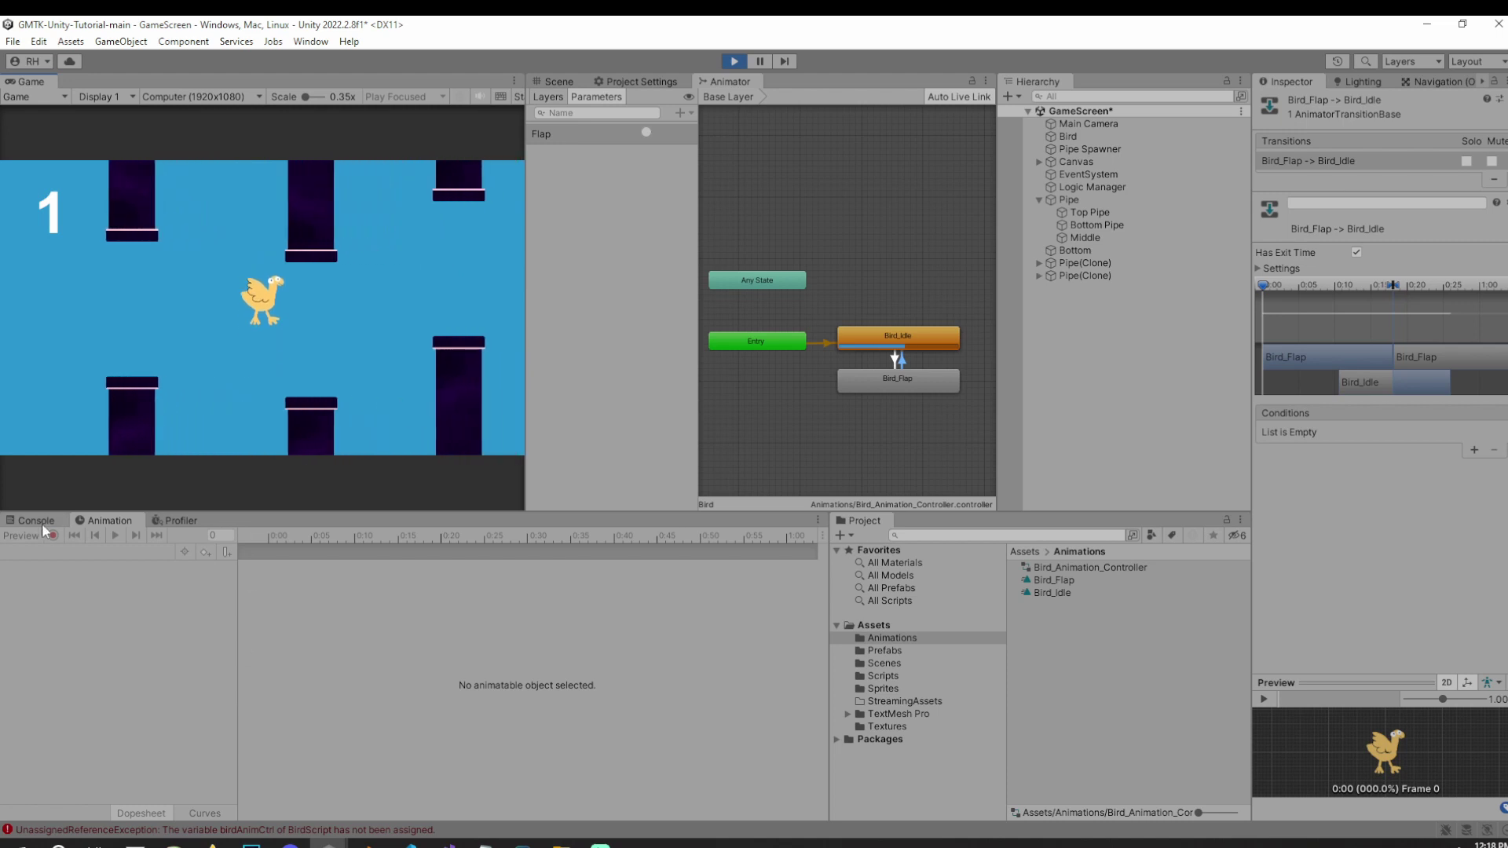
pyautogui.click(37, 521)
pyautogui.press('space')
pyautogui.press('space')
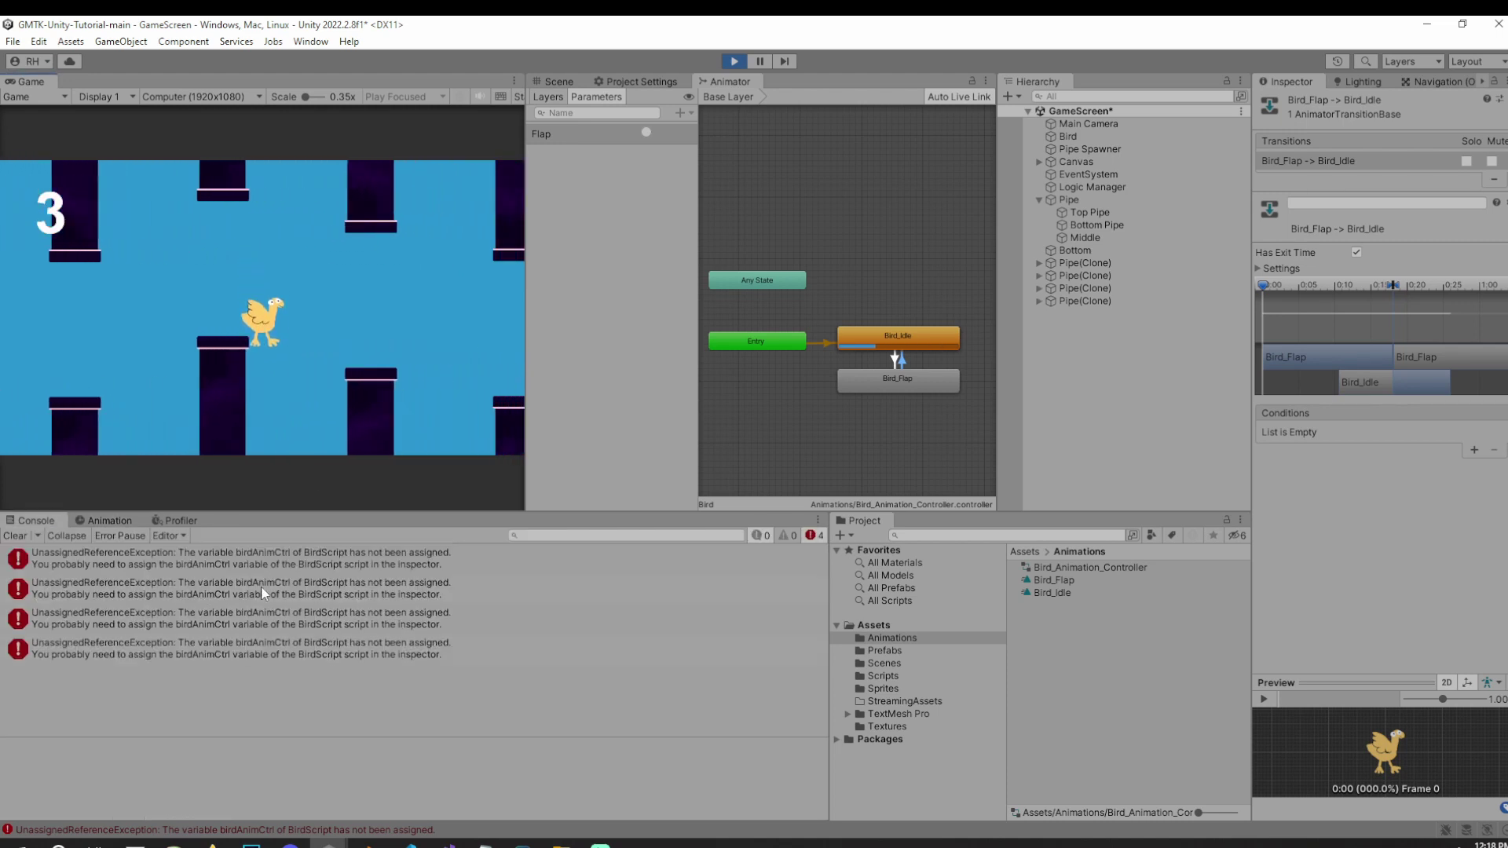
pyautogui.press('space')
pyautogui.press('space')
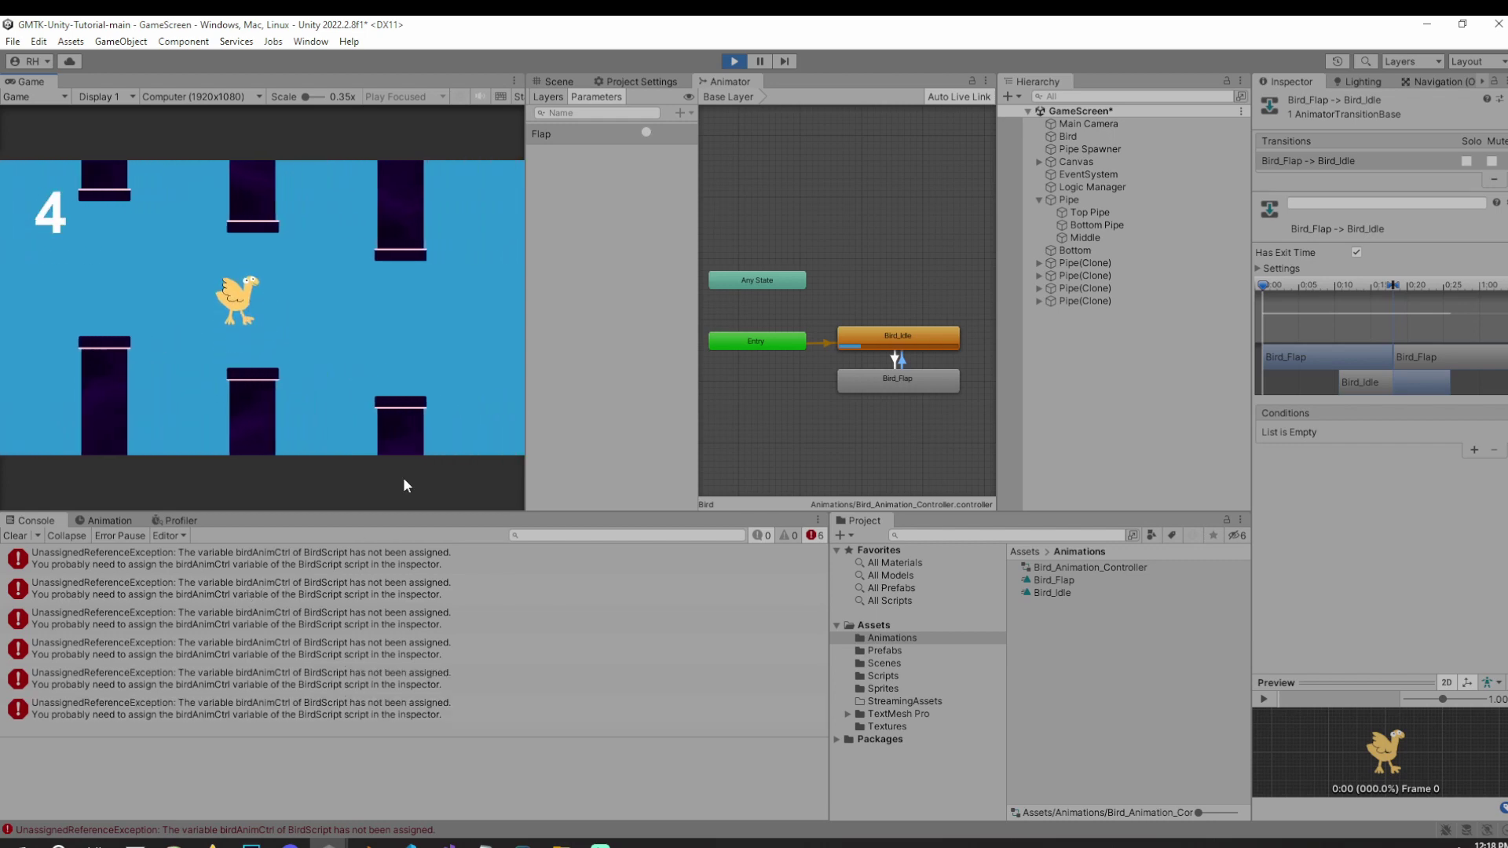
pyautogui.click(733, 61)
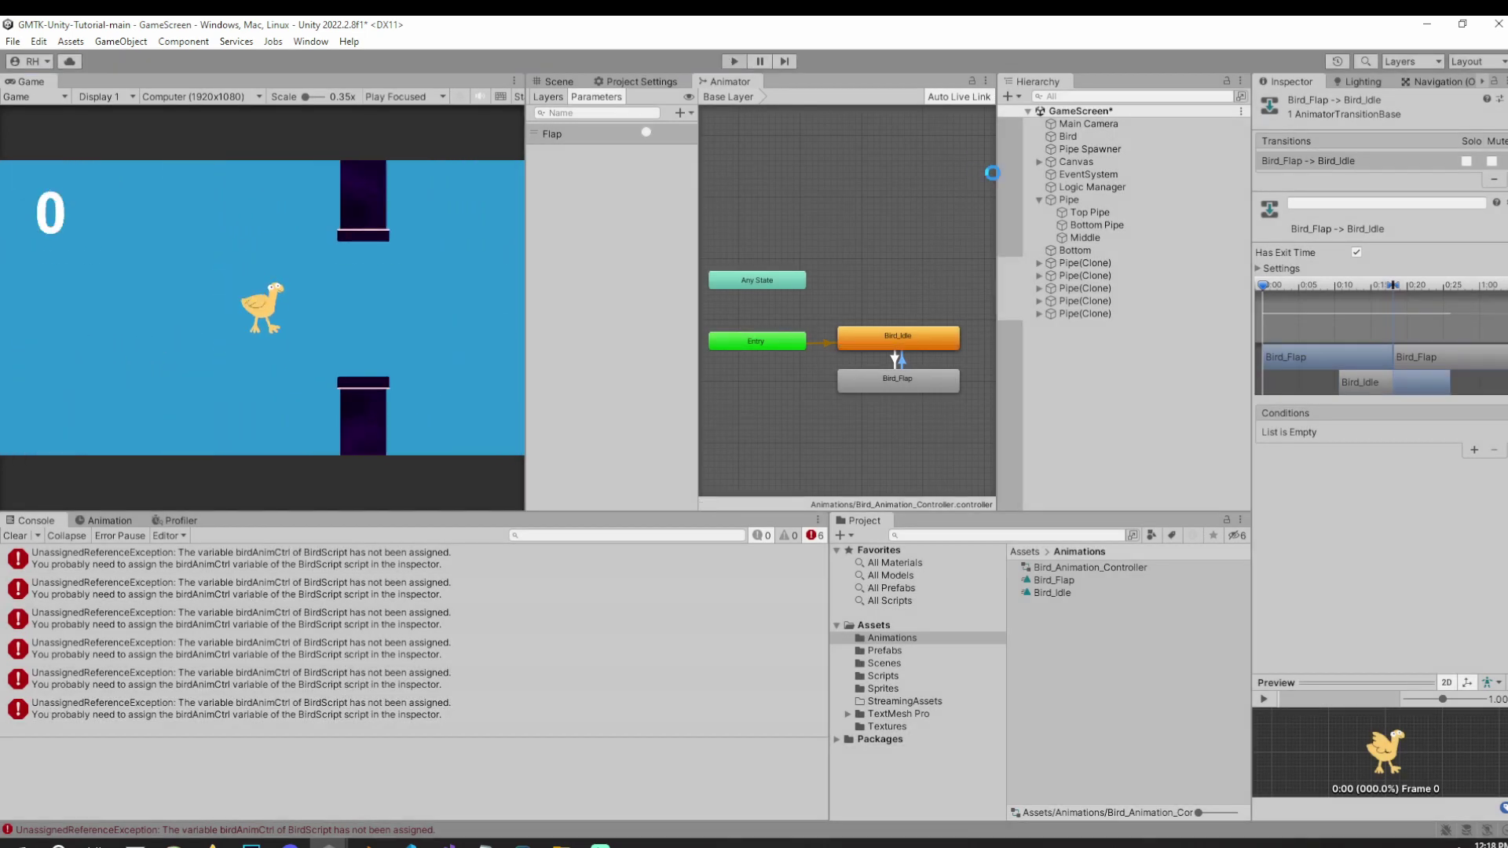
# Check the birdAnimCtrl line of BirdScript in Visual Studio, return to Unity, and assign the Bird's own Animator to the Bird Anim Ctrl field.
pyautogui.click(1084, 135)
pyautogui.scroll(-10, 1425, 589)
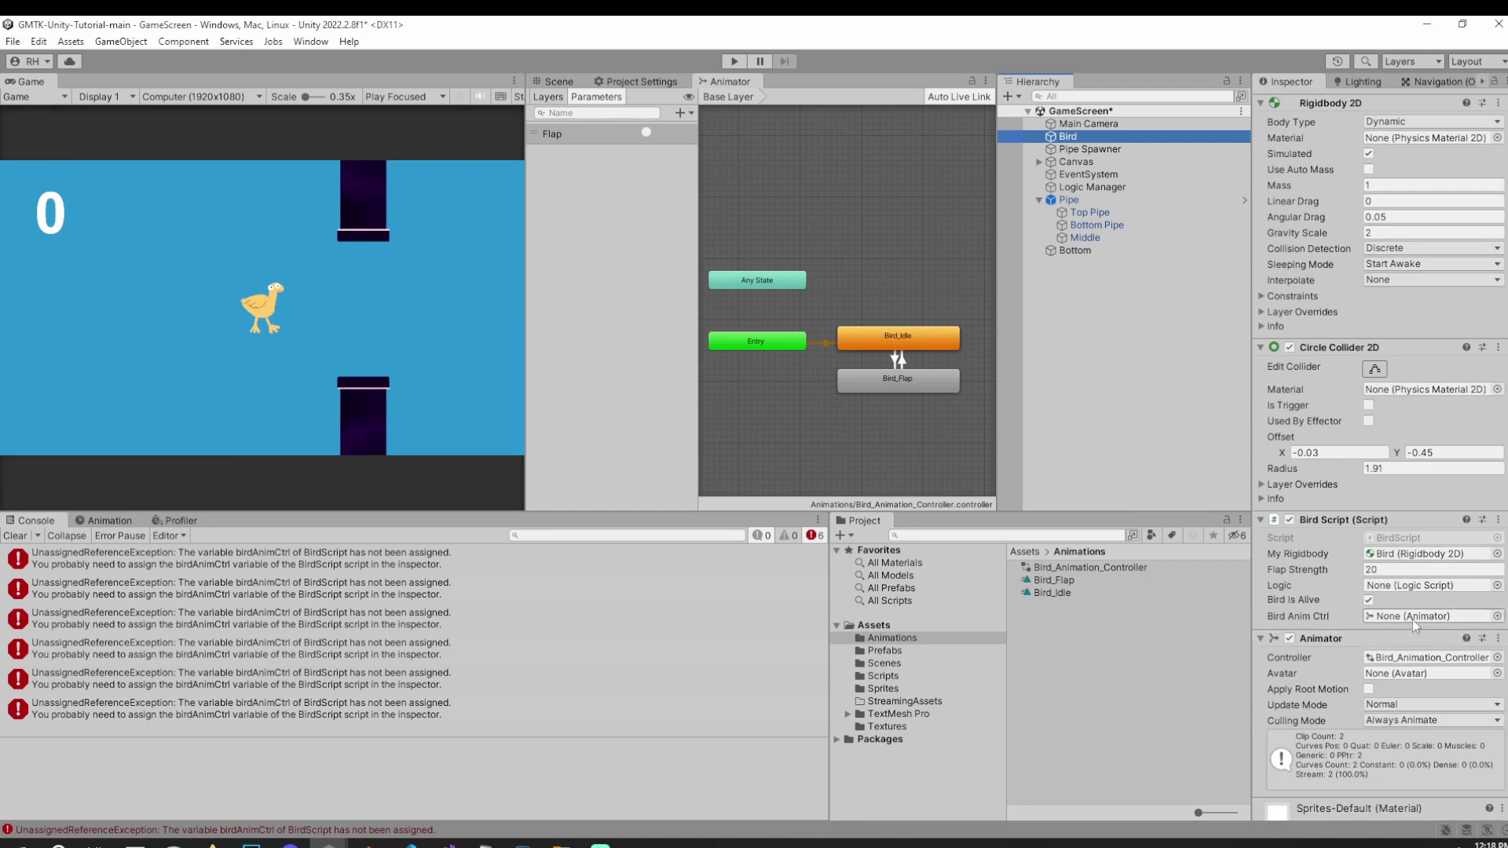
pyautogui.click(1412, 617)
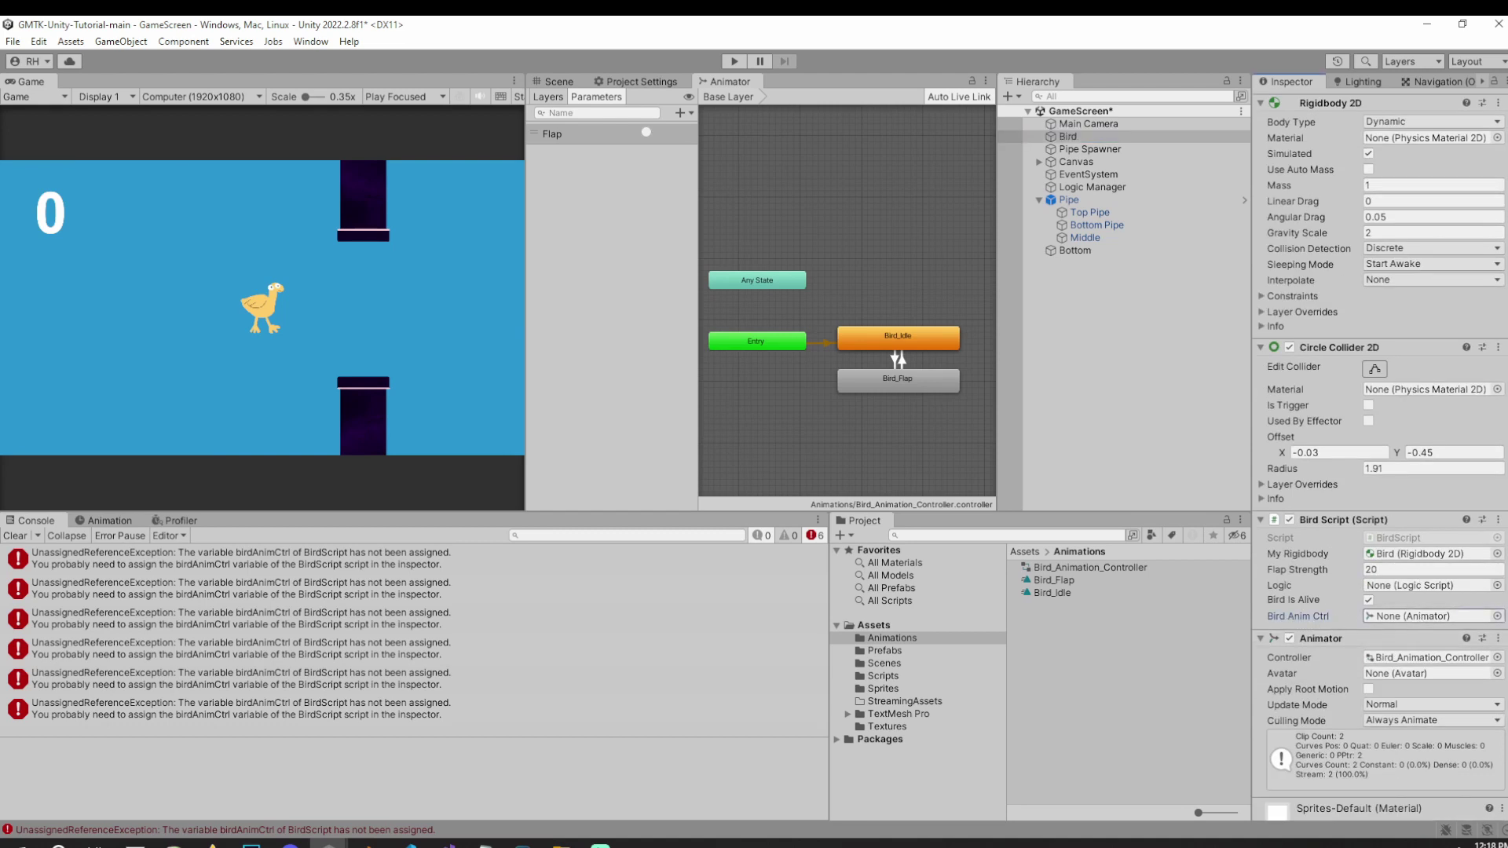
pyautogui.hotkey('alt', 'Tab')
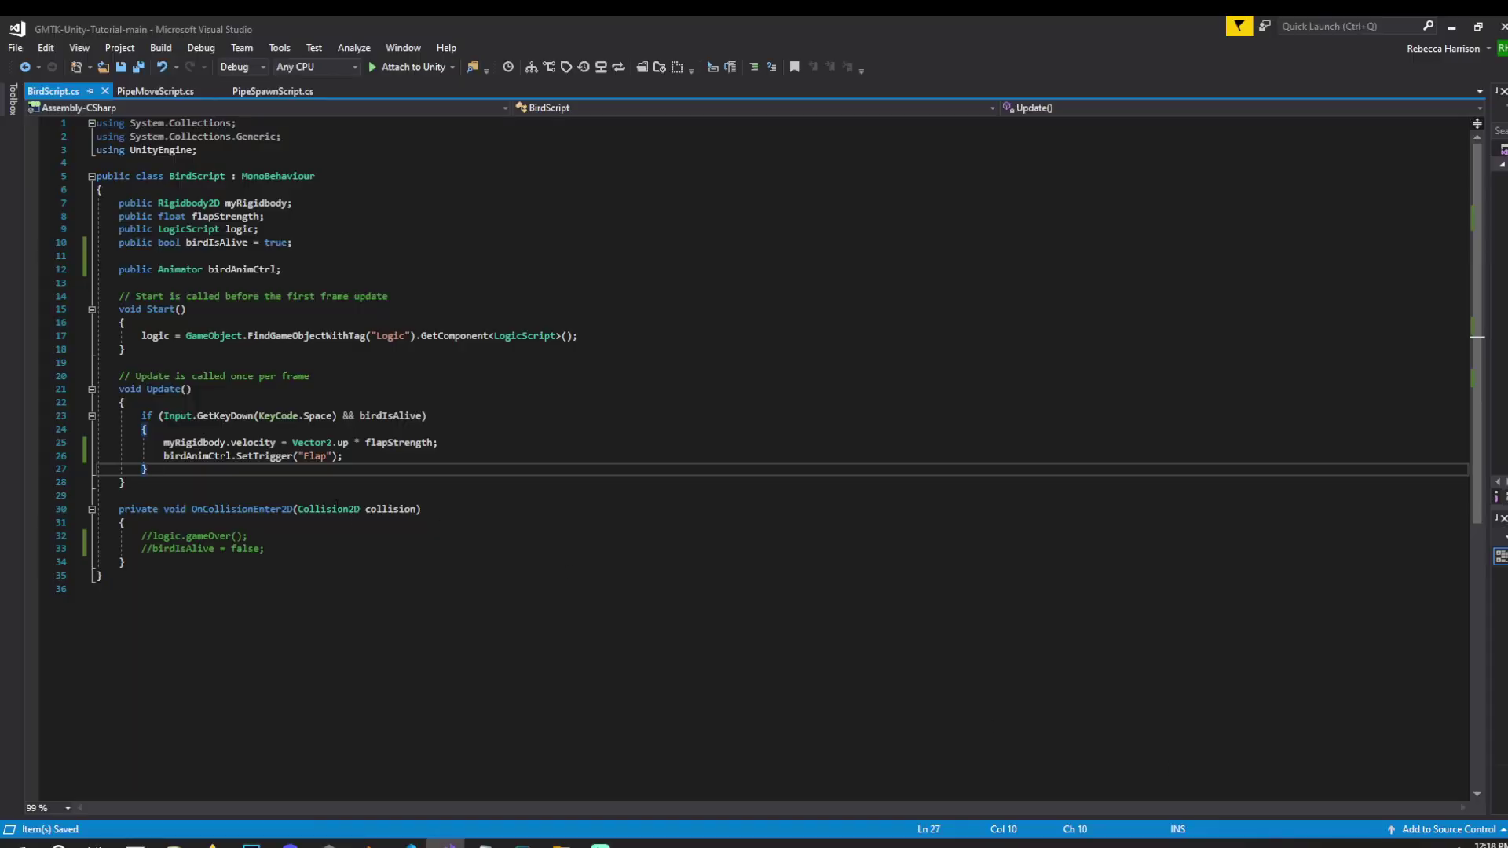
pyautogui.click(181, 456)
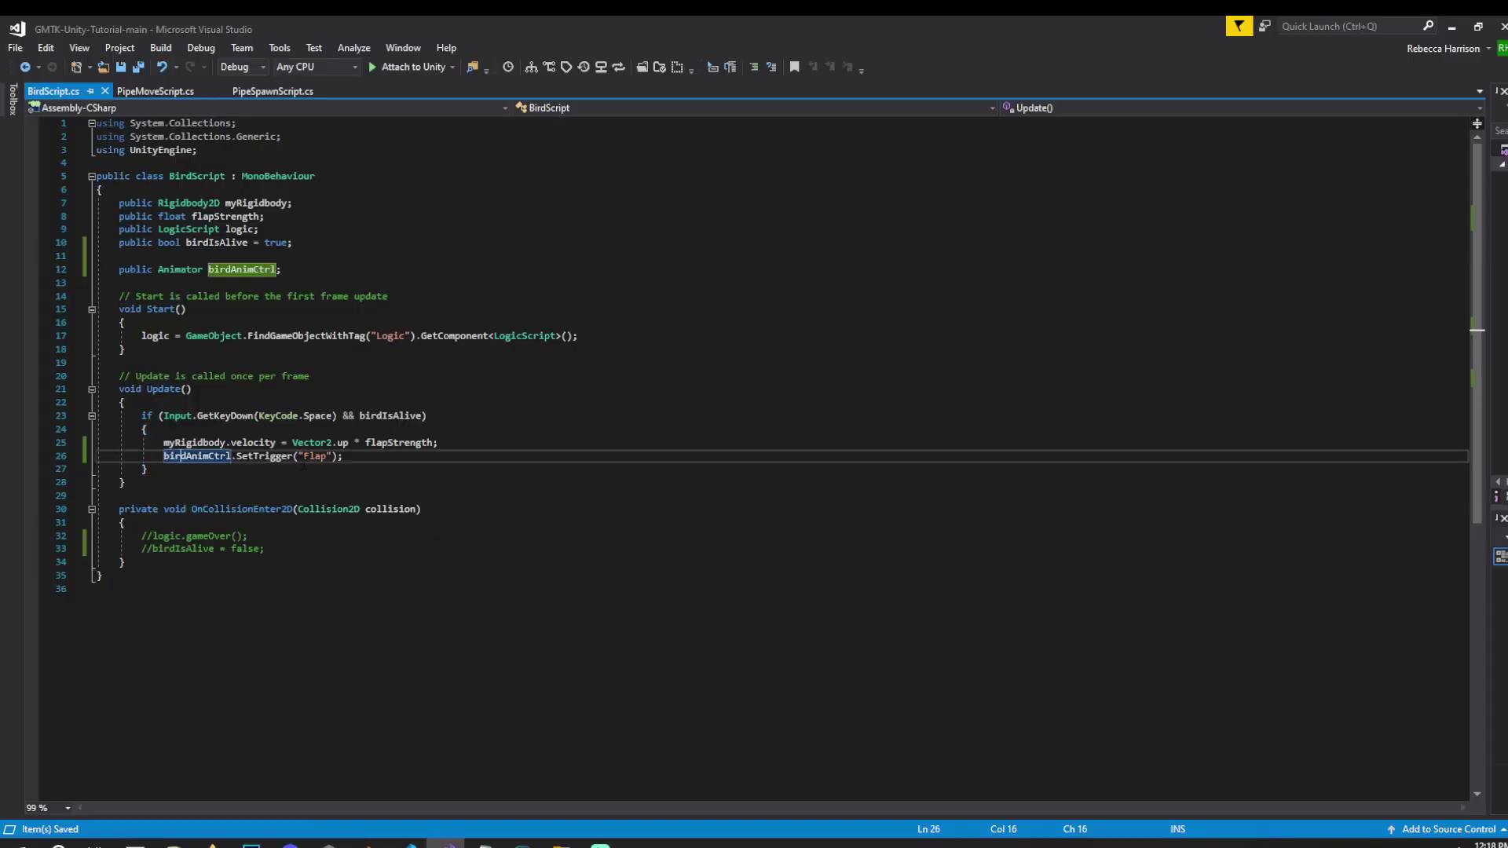
pyautogui.moveTo(330, 844)
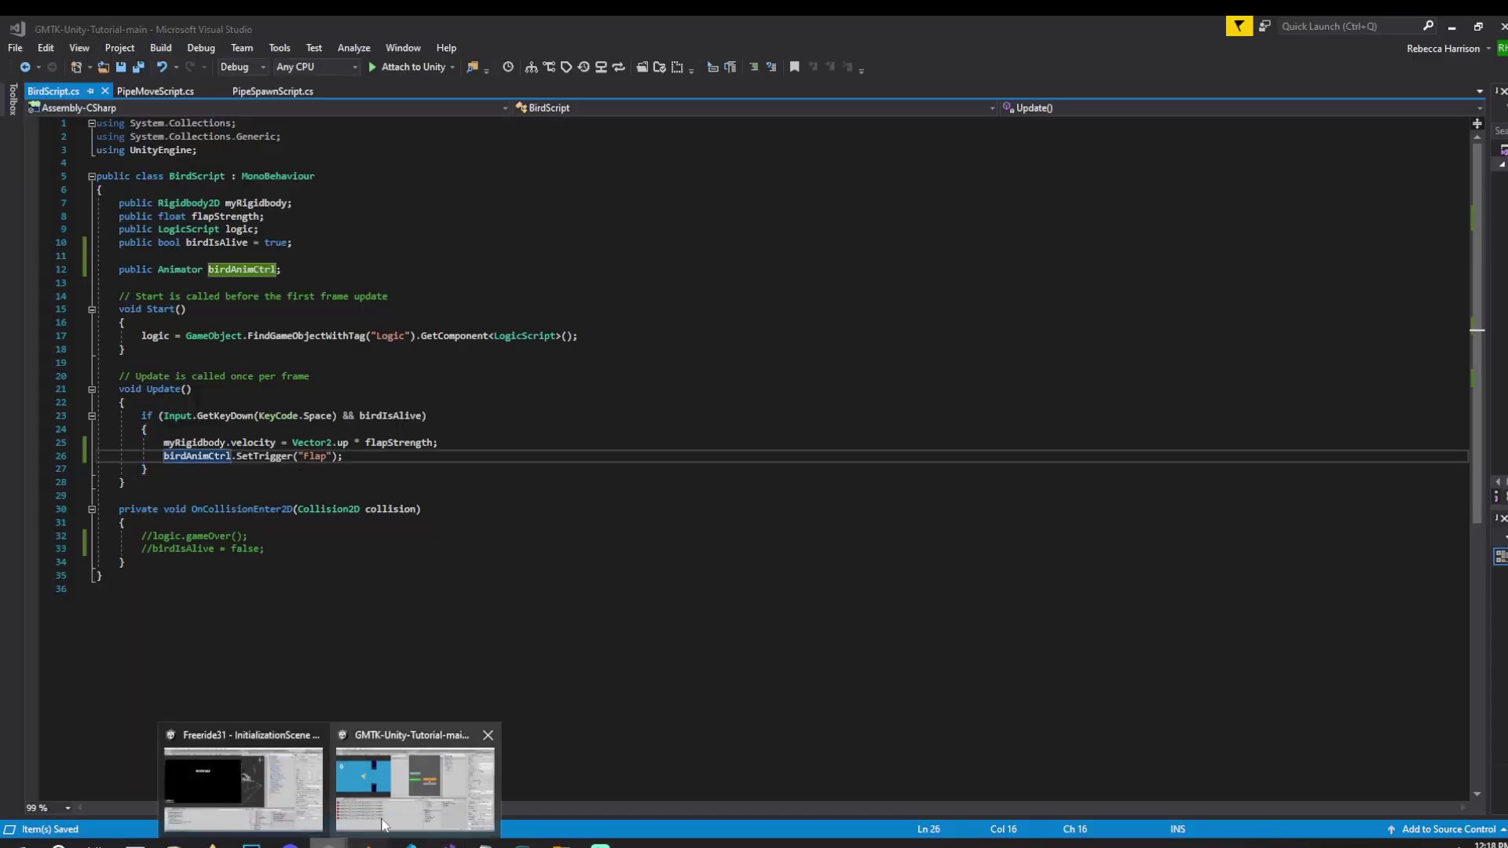
pyautogui.click(389, 798)
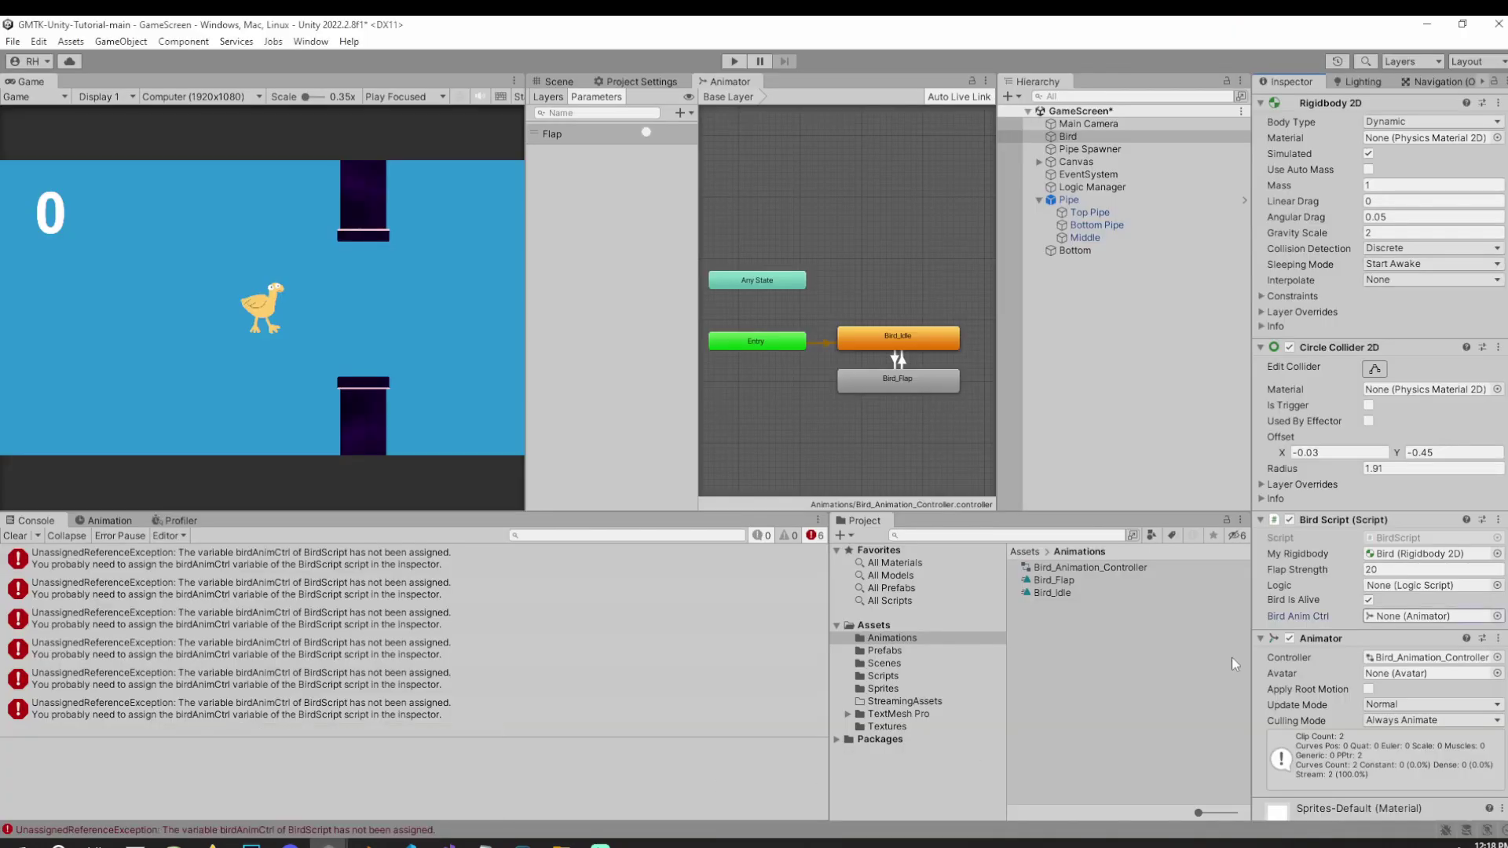
pyautogui.click(1132, 137)
pyautogui.moveTo(1333, 649); pyautogui.dragTo(1414, 617)
# Play the game, make the bird flap repeatedly while watching its states in the Animator graph, and stop play mode.
pyautogui.click(733, 61)
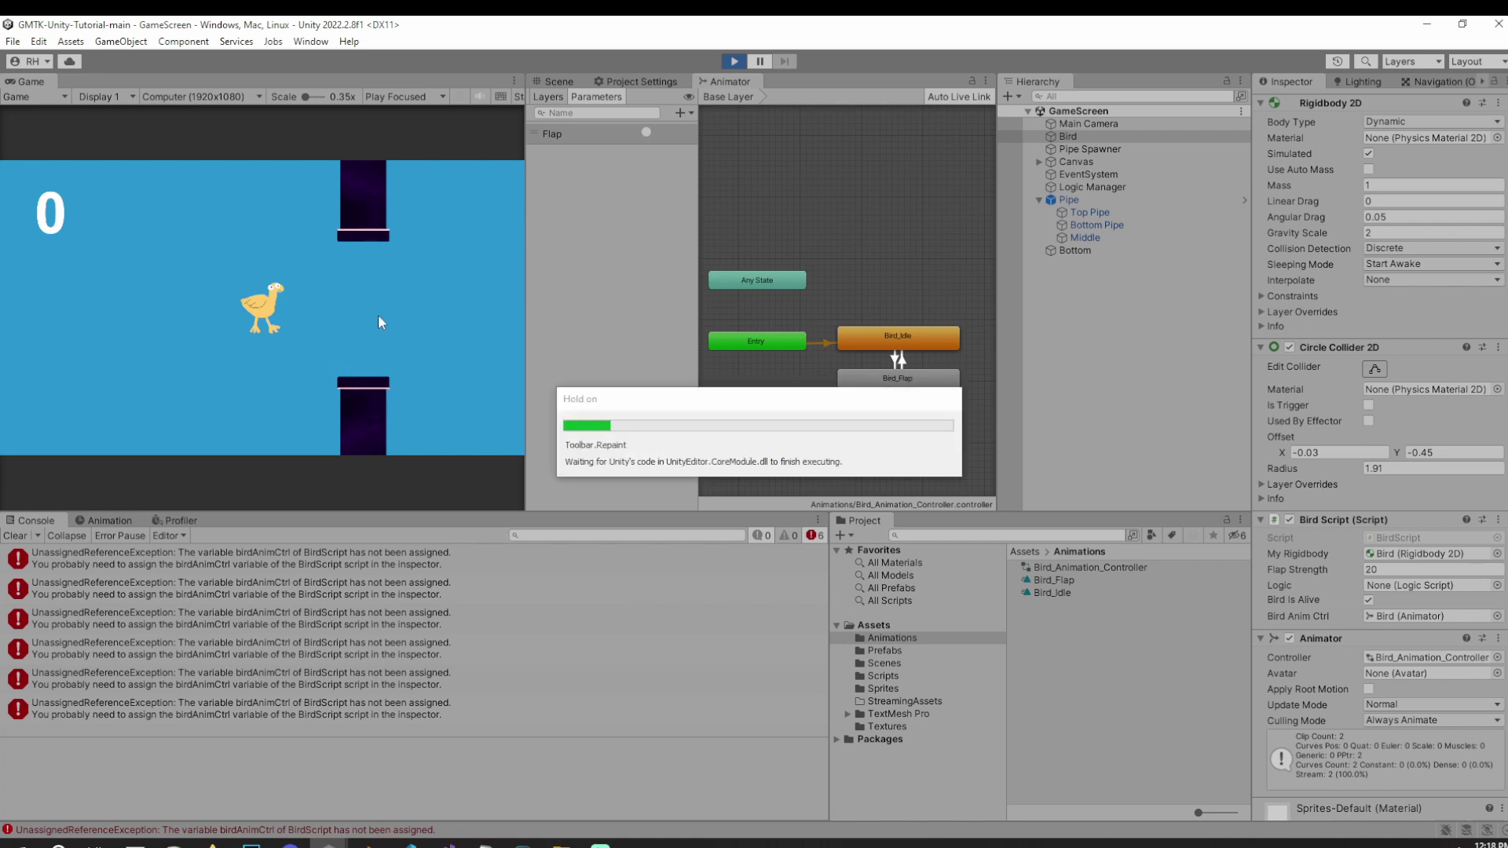
pyautogui.press('space')
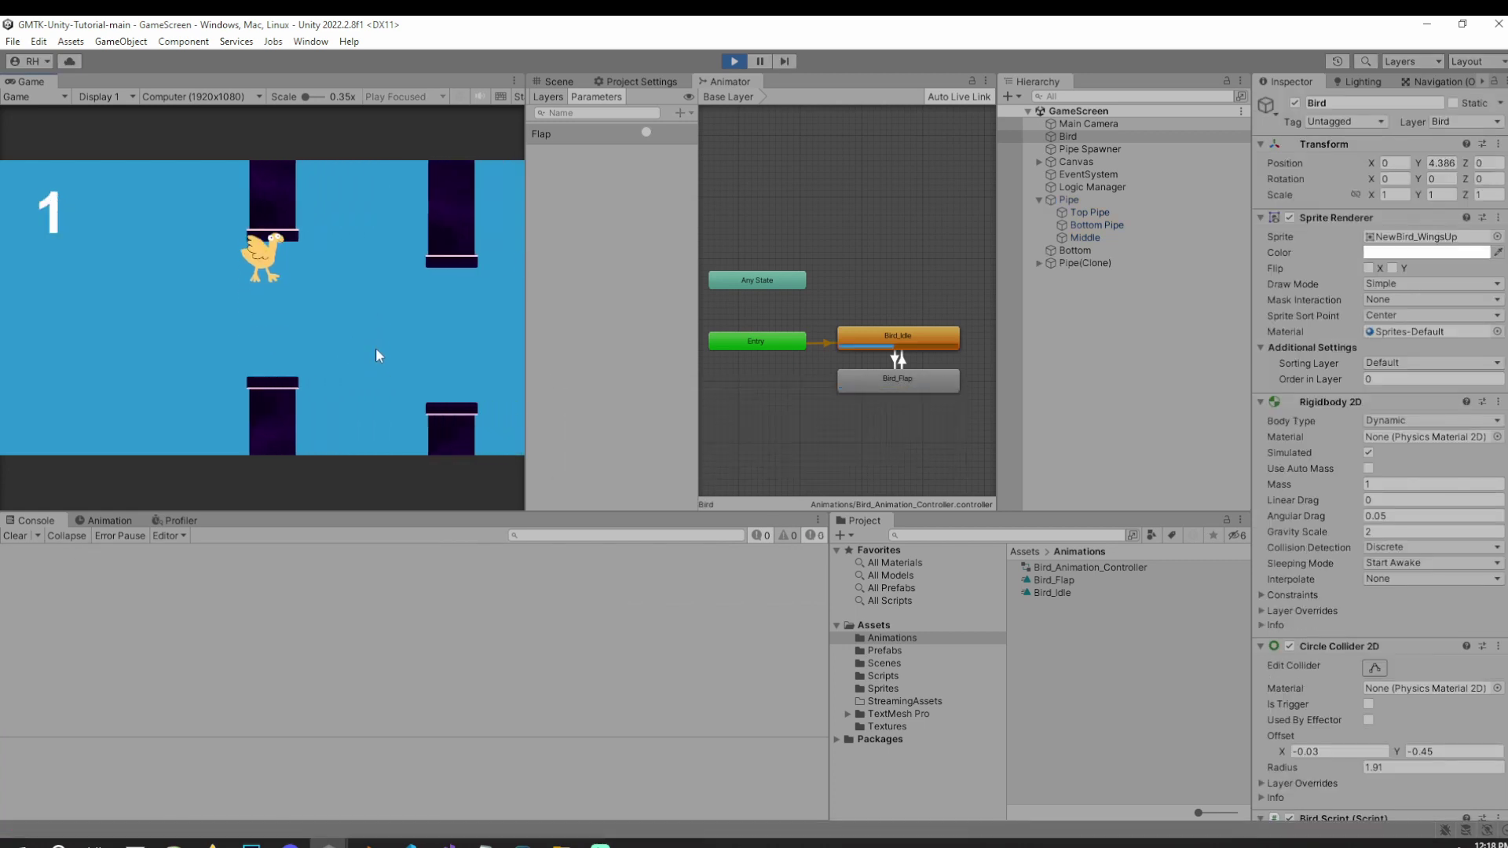
pyautogui.press('space')
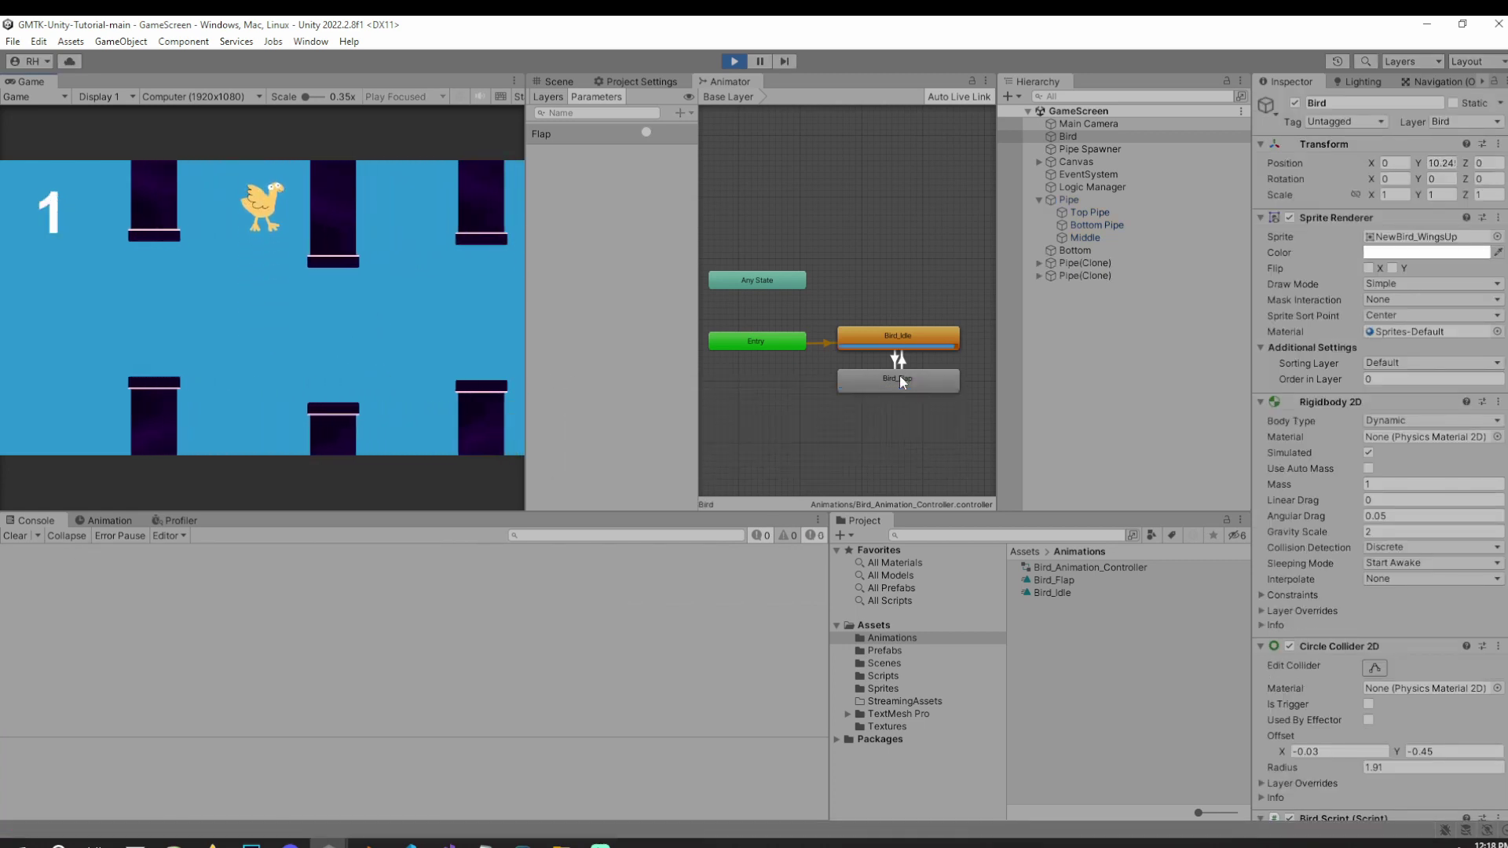
pyautogui.press('space')
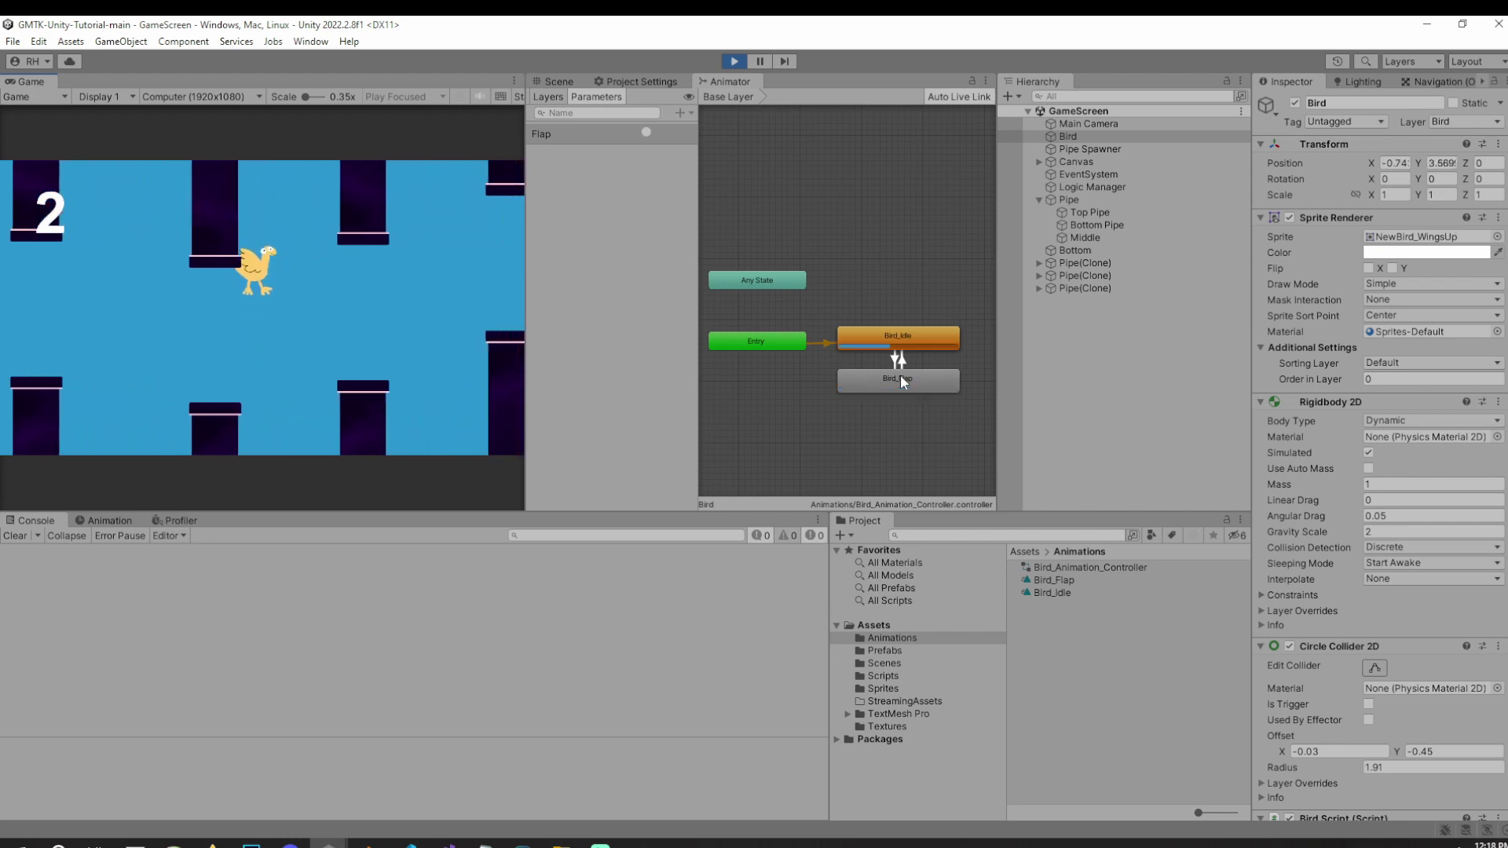
pyautogui.press('space')
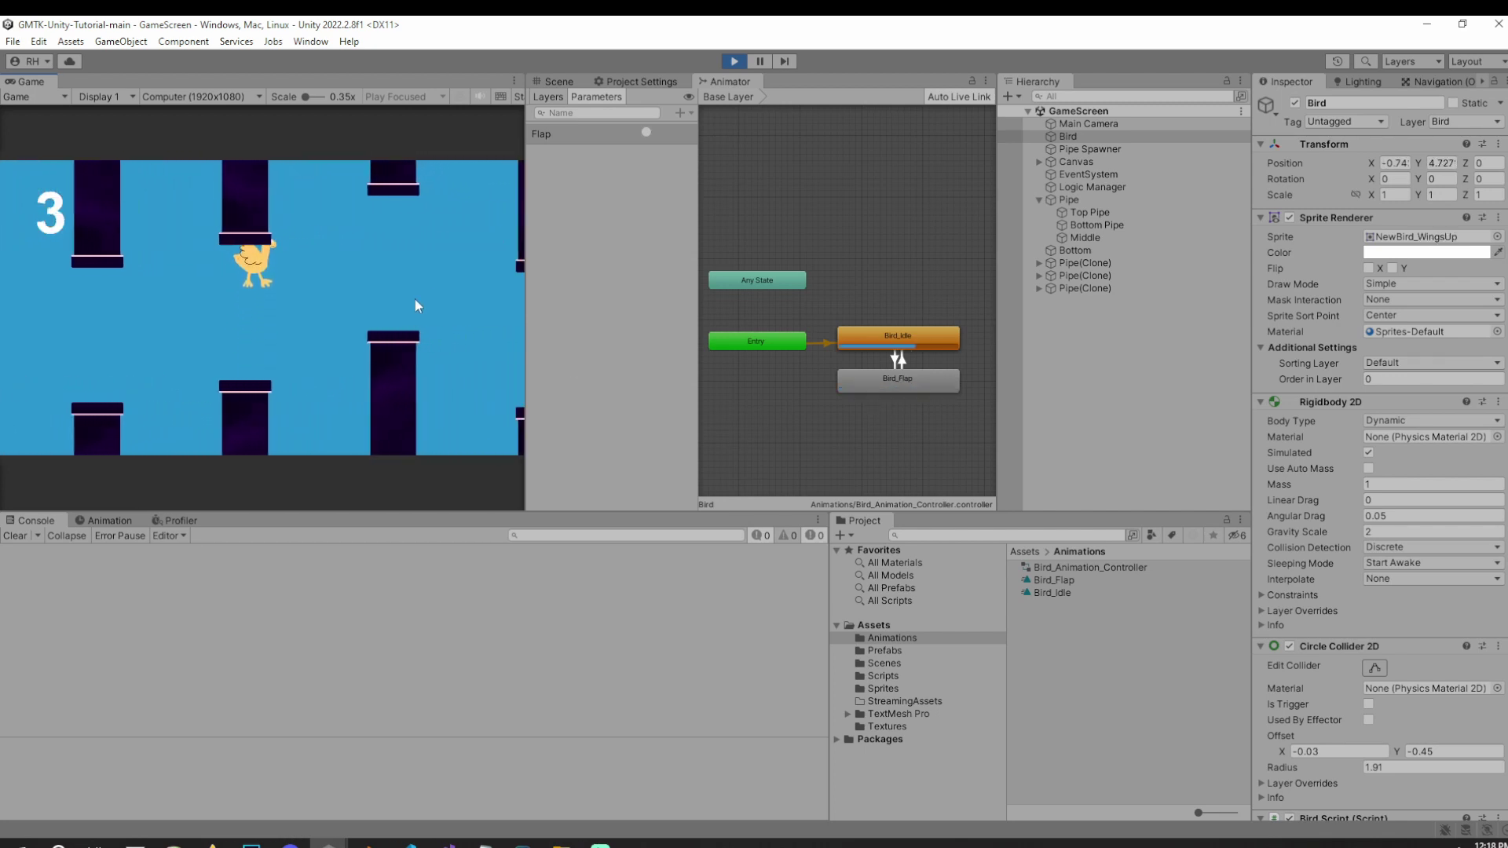
pyautogui.press('space')
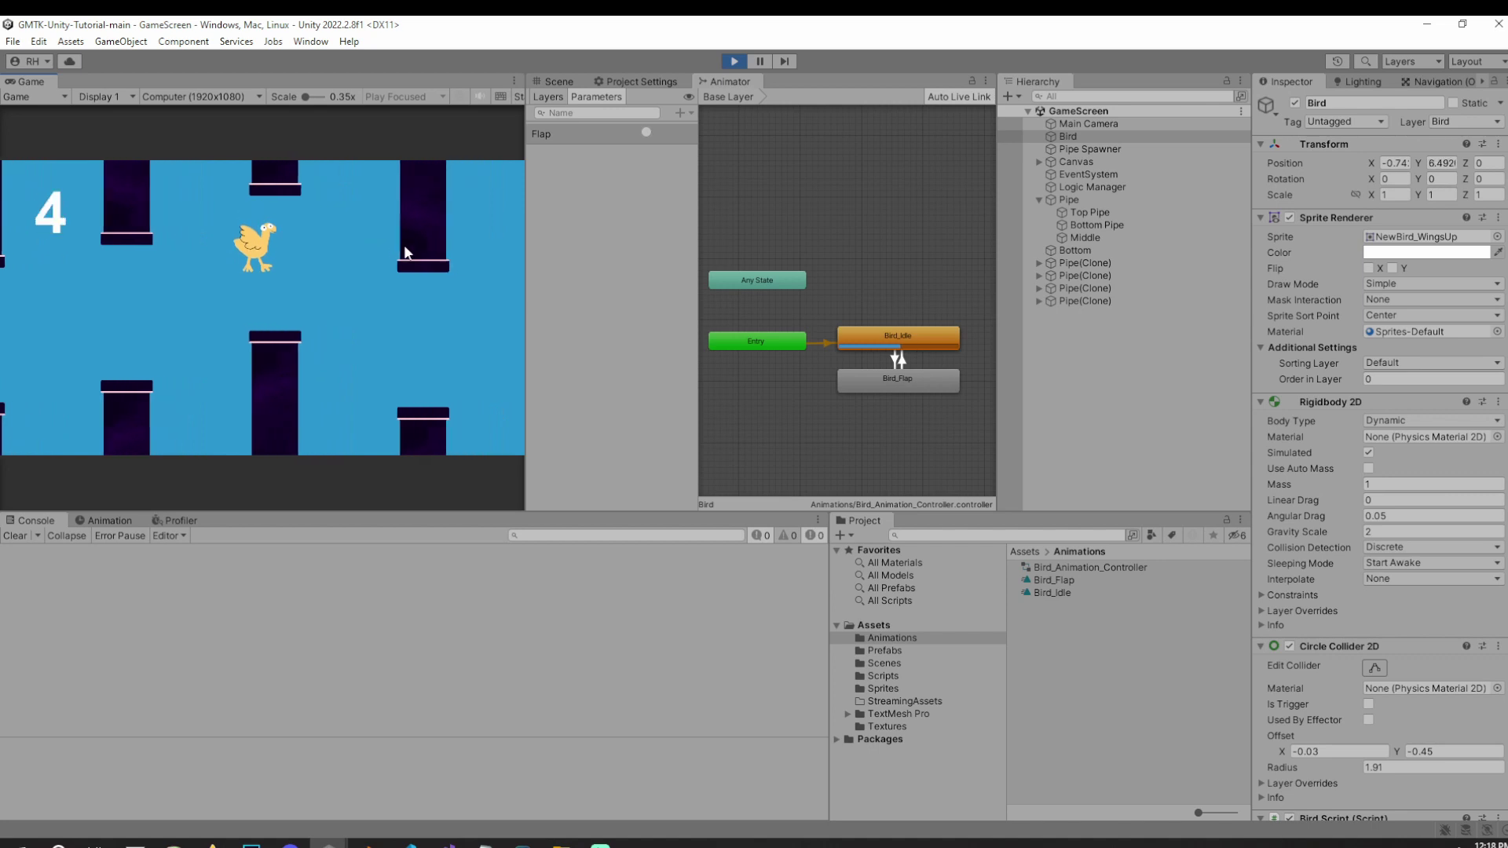
pyautogui.press('space')
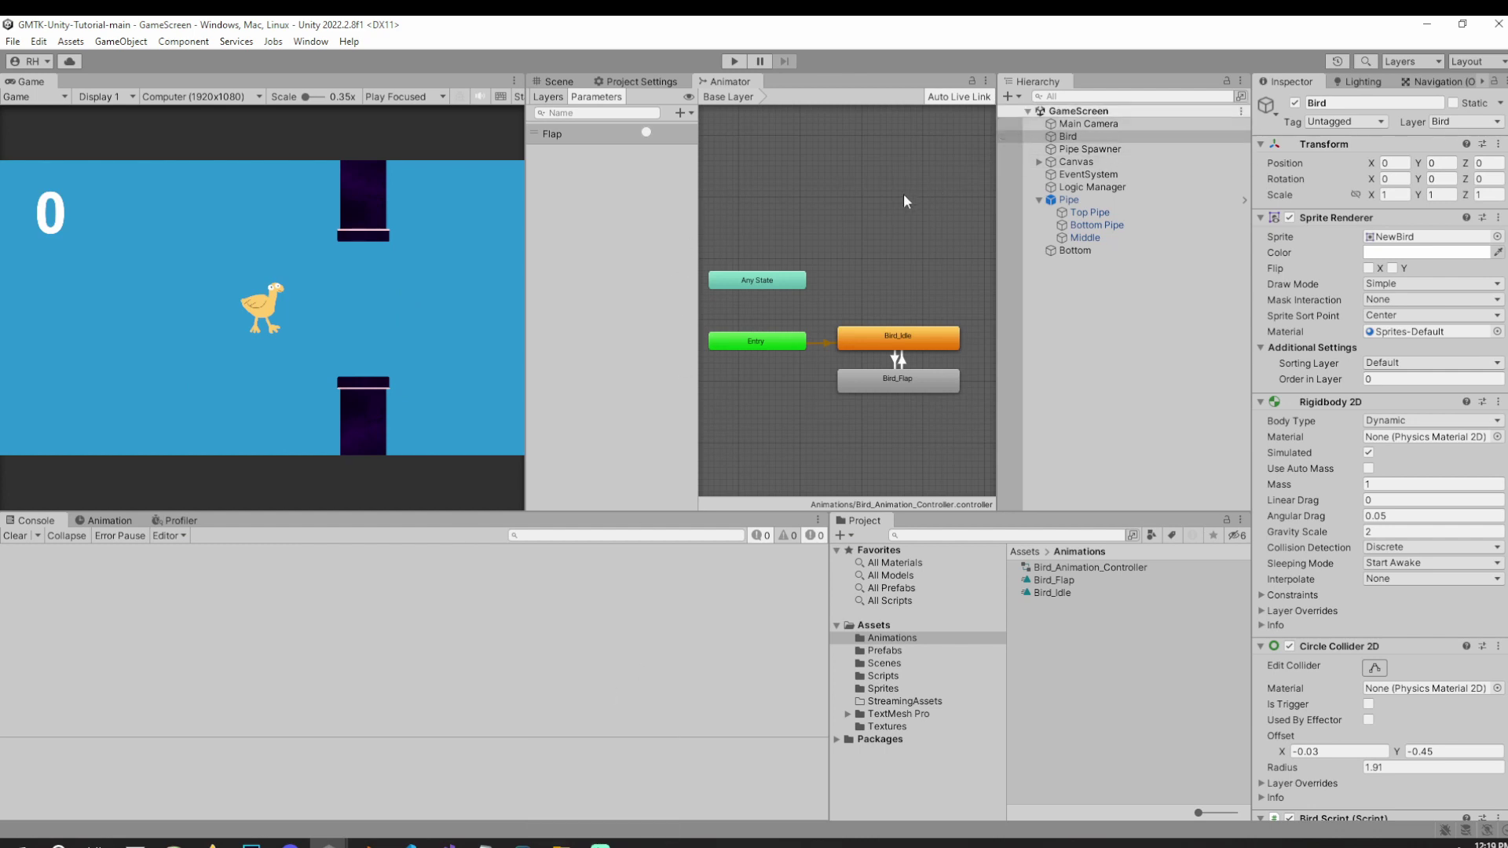
# Open the Bird's Bird_Flap clip in the animation timeline, start keyframe recording, and return the playhead to frame 0.
pyautogui.click(1068, 136)
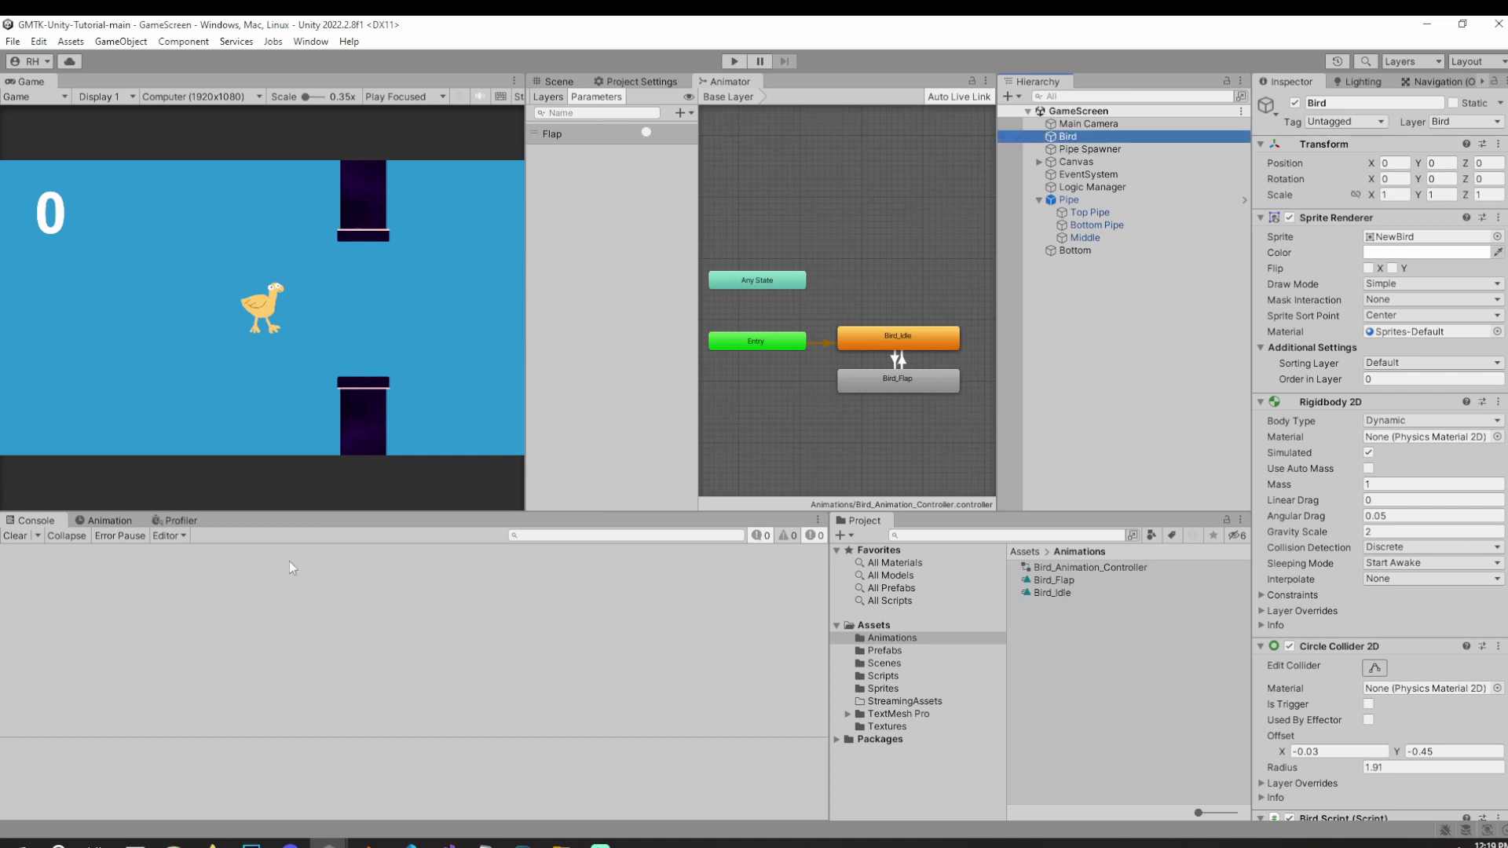
pyautogui.click(110, 520)
pyautogui.click(78, 552)
pyautogui.click(69, 569)
pyautogui.click(53, 535)
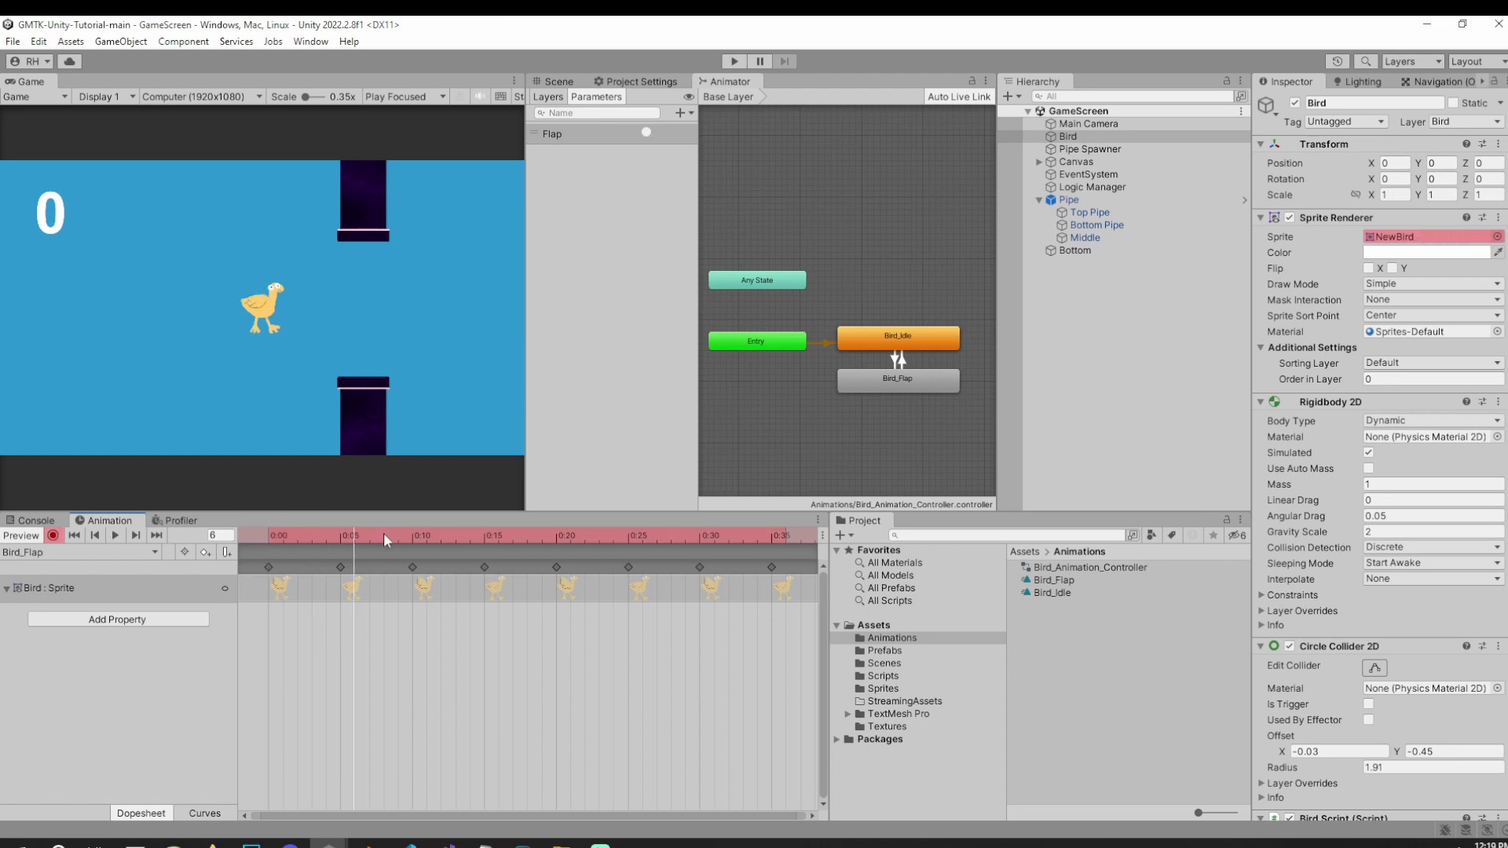
pyautogui.click(311, 535)
pyautogui.moveTo(413, 535); pyautogui.dragTo(268, 535)
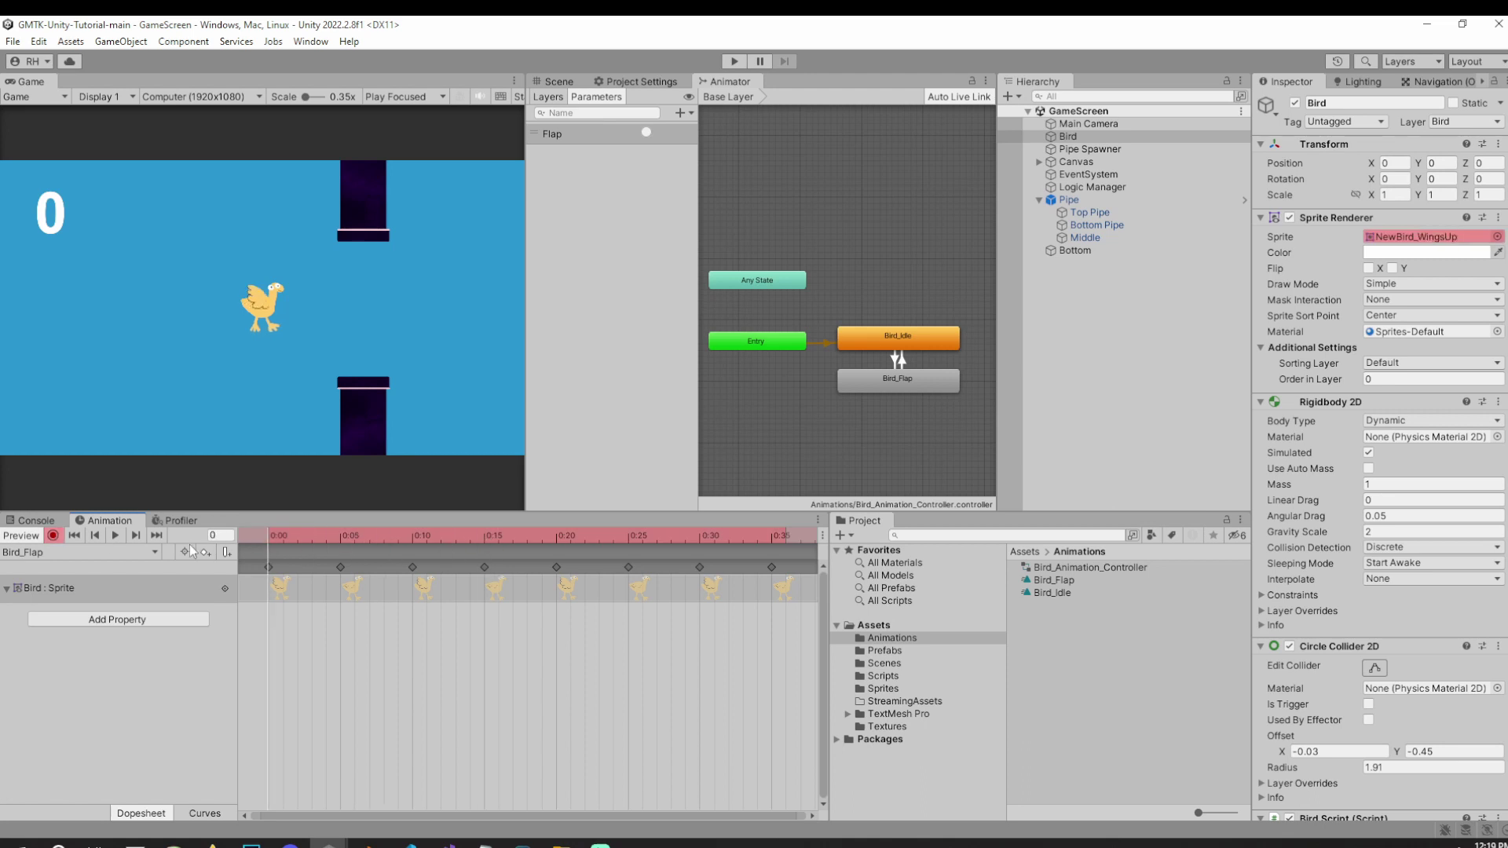
# In the Scene view, record a Scale keyframe for the Bird at frame 0 with Y scale 1.
pyautogui.click(562, 80)
pyautogui.click(1441, 194)
pyautogui.write('1.15')
pyautogui.press('Return')
pyautogui.hotkey('ctrl', 'z')
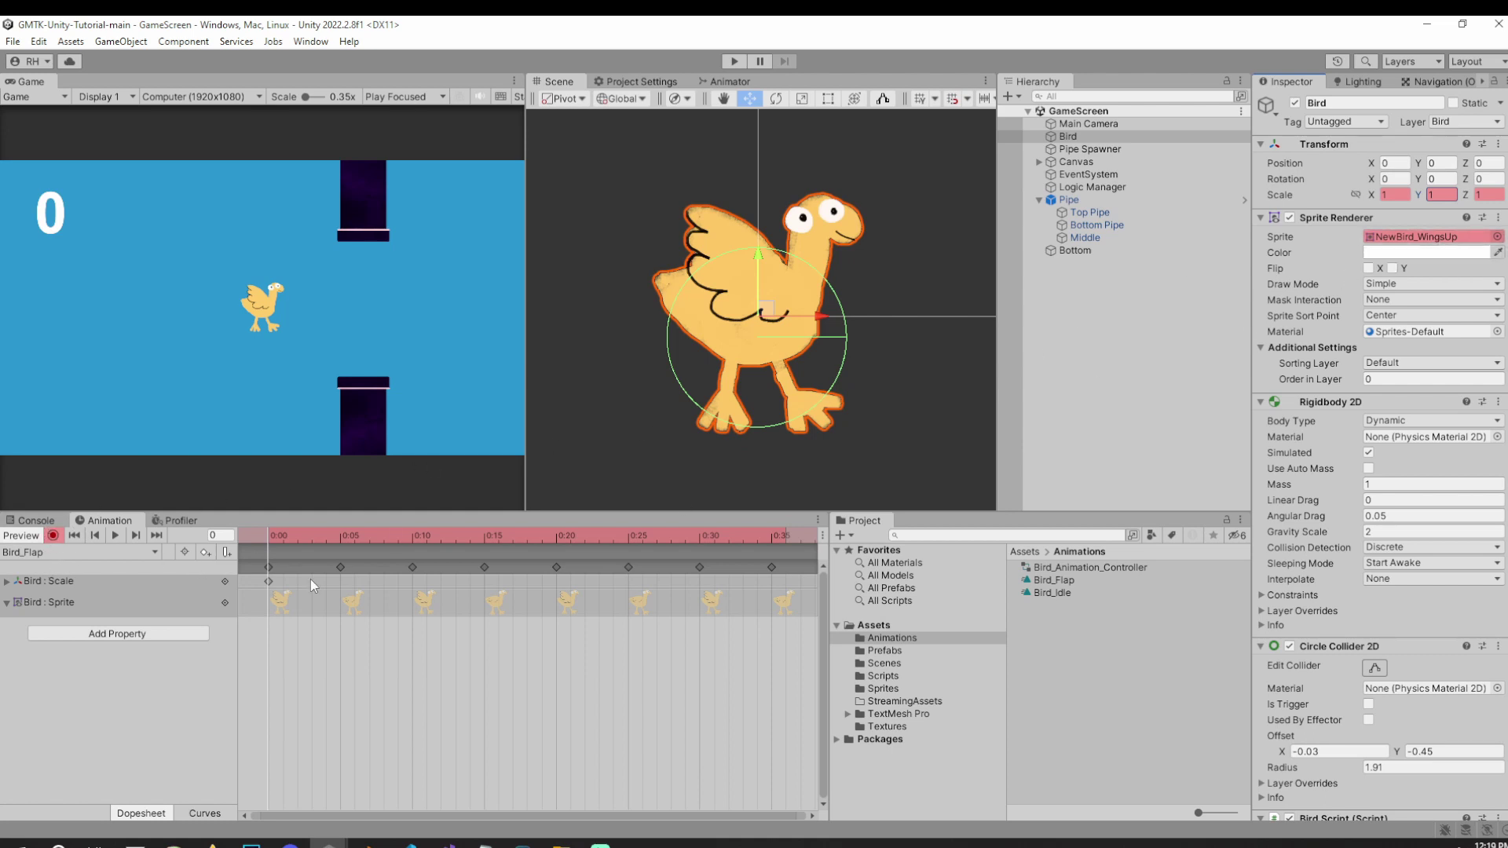
pyautogui.moveTo(275, 540)
pyautogui.mouseDown()
pyautogui.moveTo(402, 531)
pyautogui.moveTo(268, 535)
pyautogui.mouseUp()
# At frame 5 of Bird_Flap, squash the bird vertically to a Y scale of about 0.84.
pyautogui.click(340, 536)
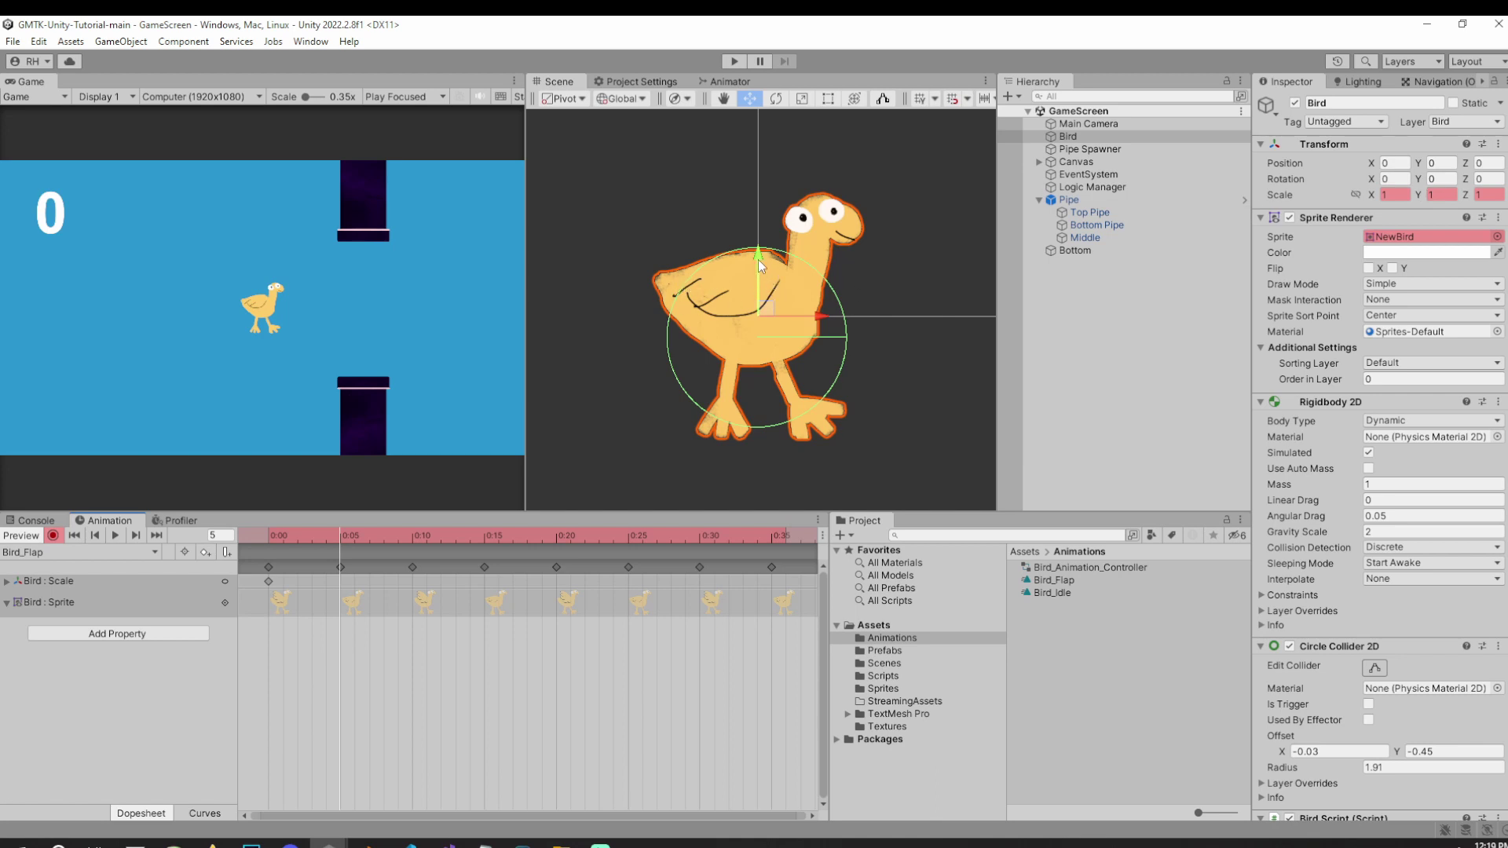
pyautogui.press('r')
pyautogui.moveTo(759, 260); pyautogui.dragTo(754, 281)
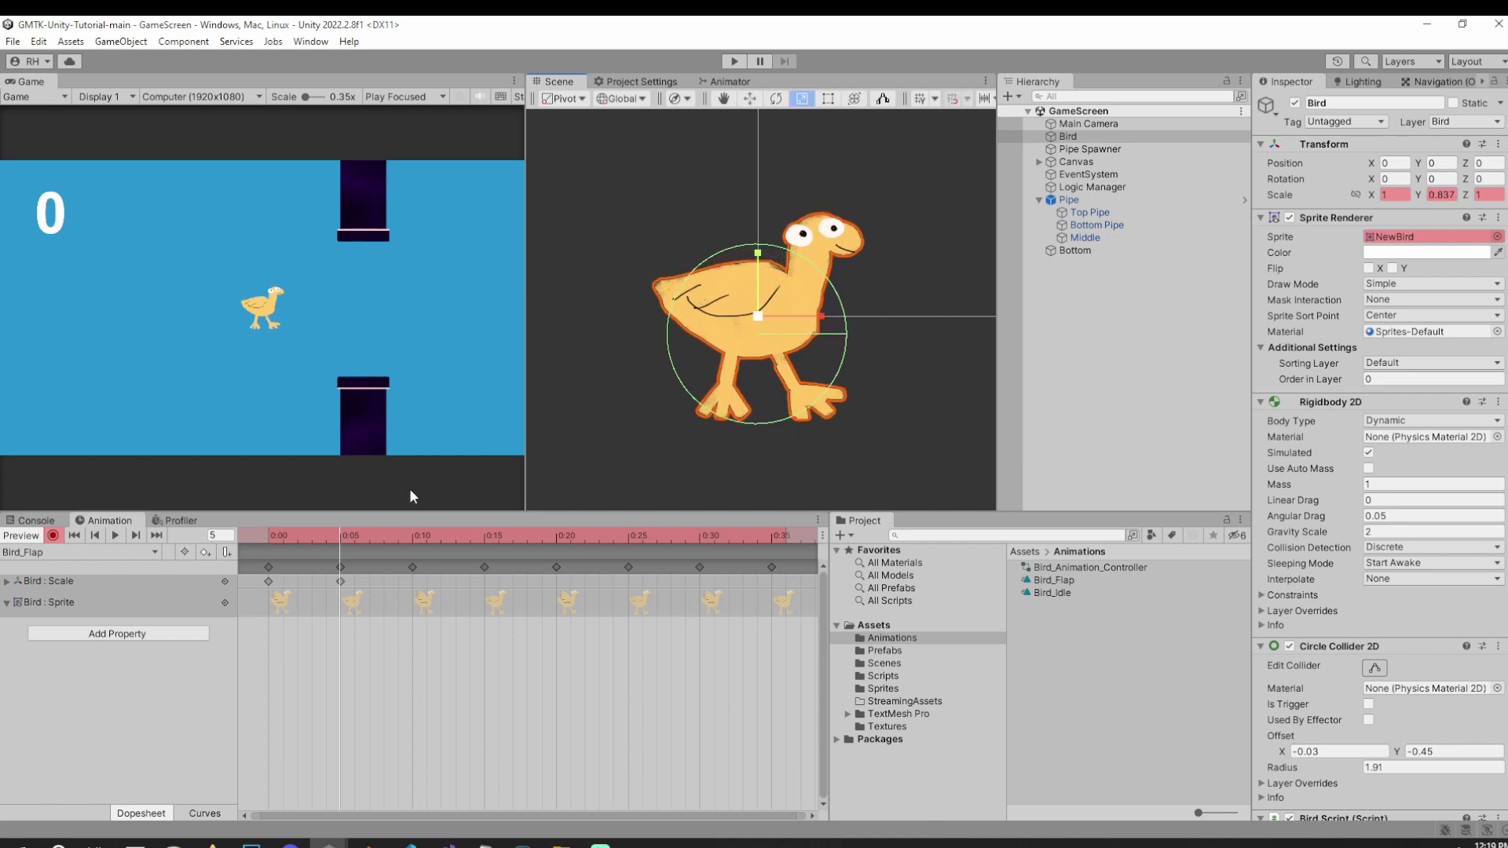
# Record a Y scale of 1 at frame 15, preview the Bird_Flap clip, and turn off keyframe recording.
pyautogui.moveTo(296, 538); pyautogui.dragTo(483, 539)
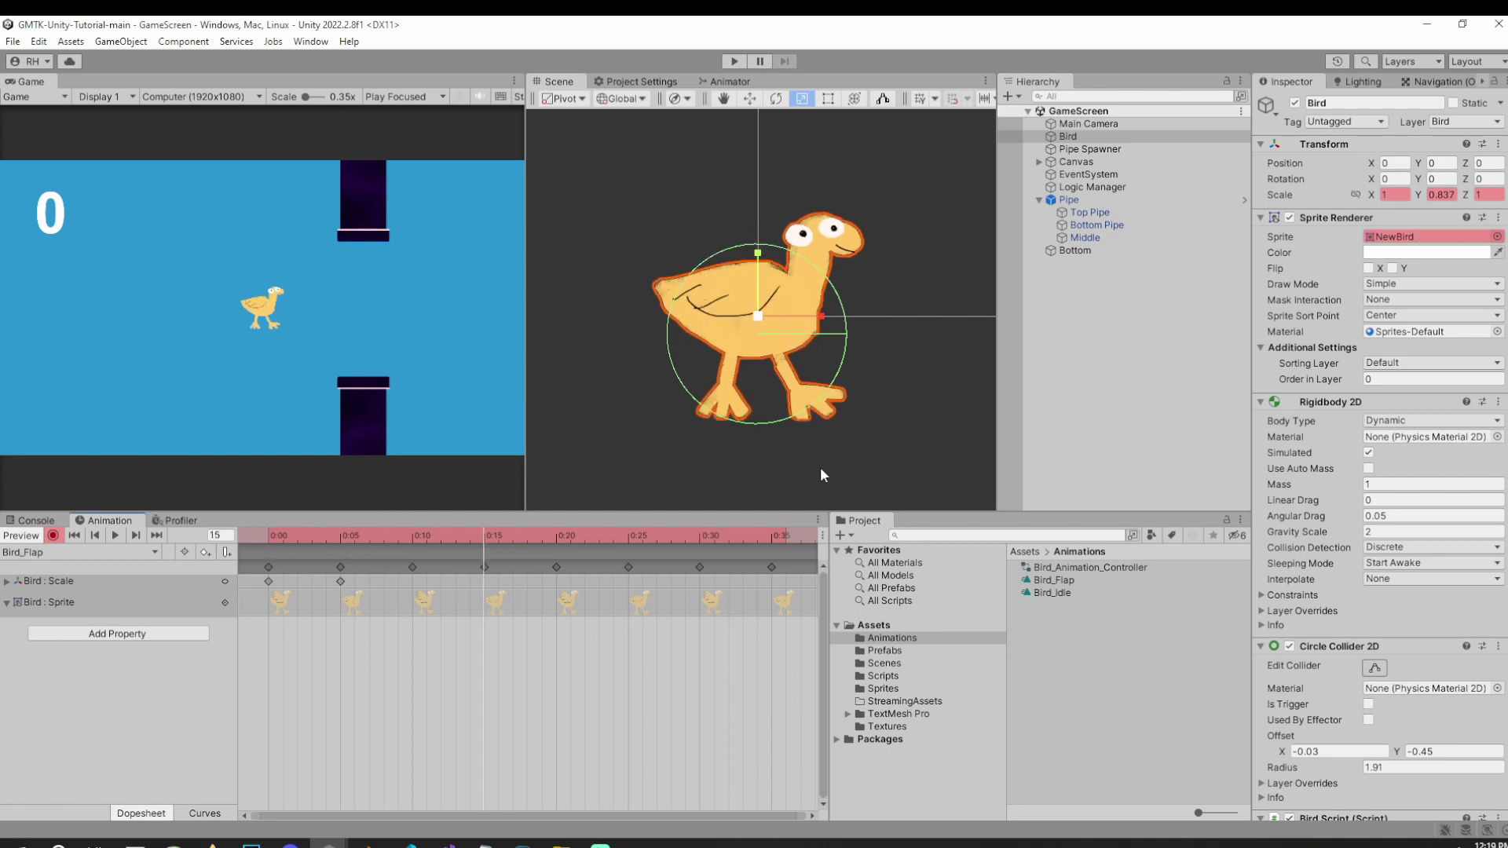
pyautogui.click(1433, 197)
pyautogui.write('1')
pyautogui.press('Return')
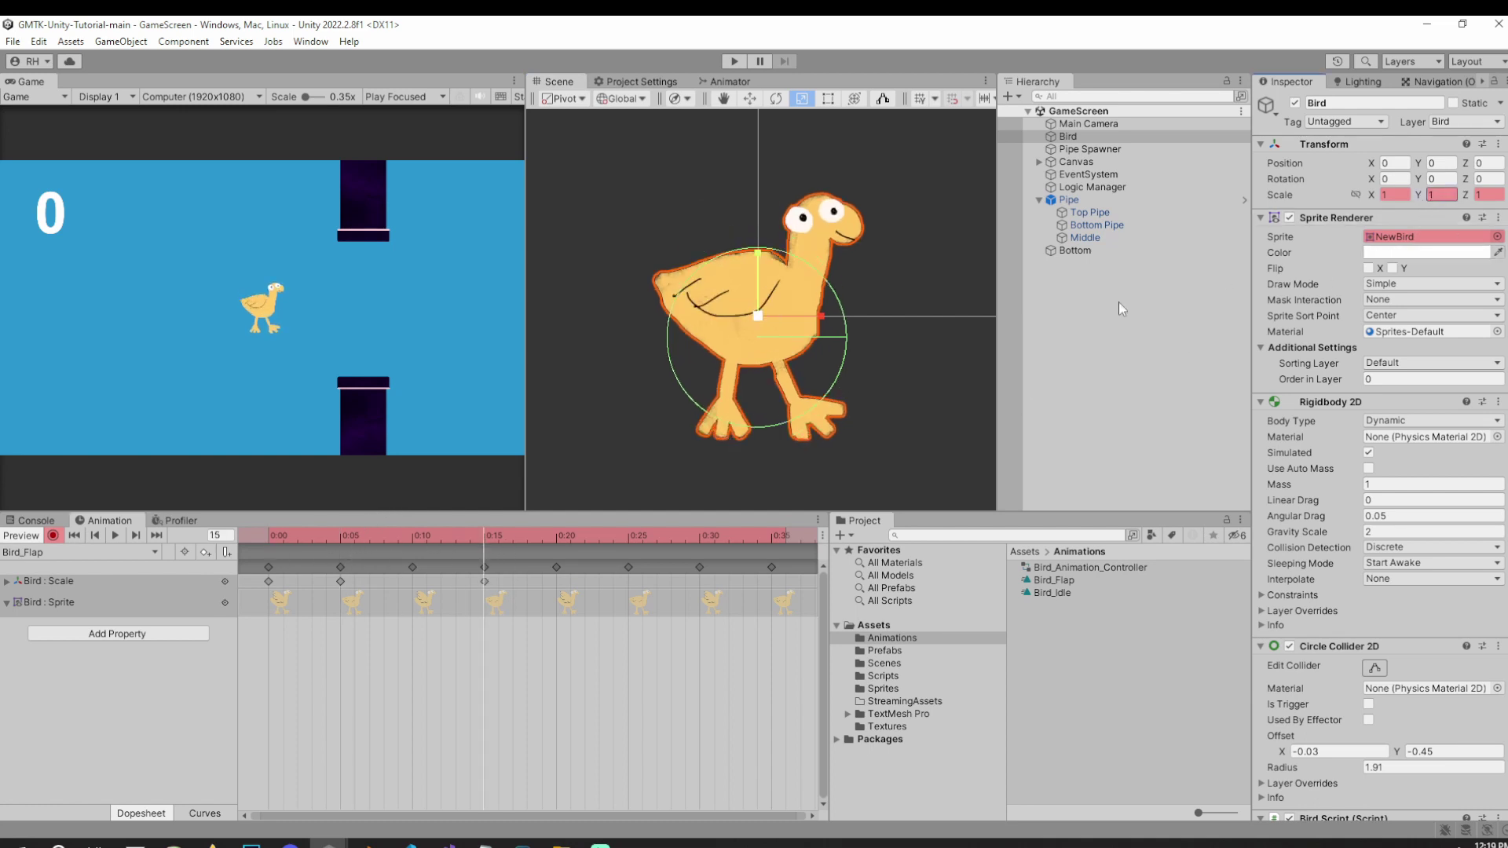
pyautogui.click(117, 533)
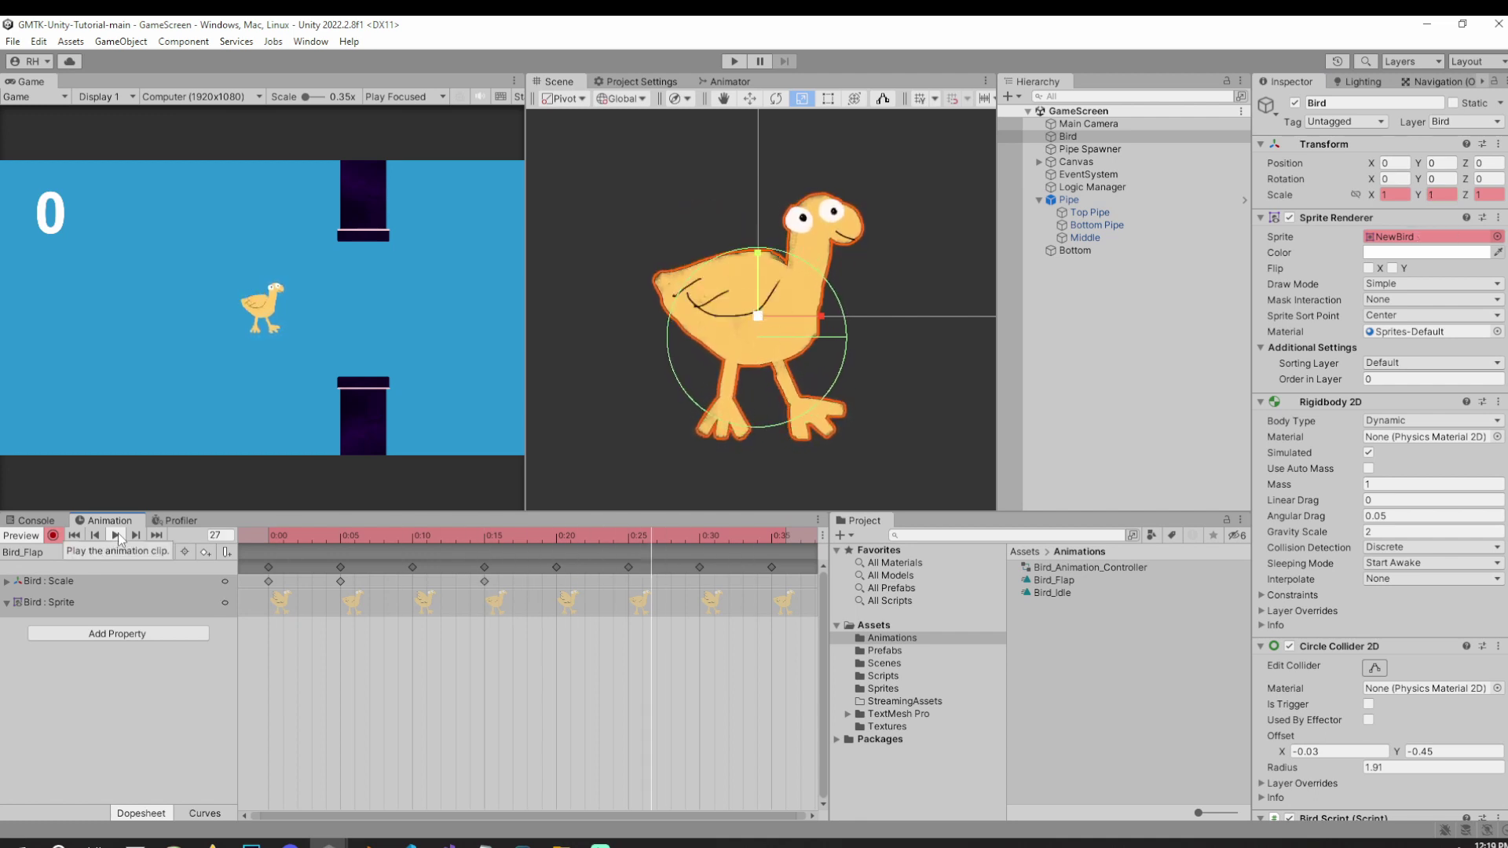
pyautogui.click(52, 534)
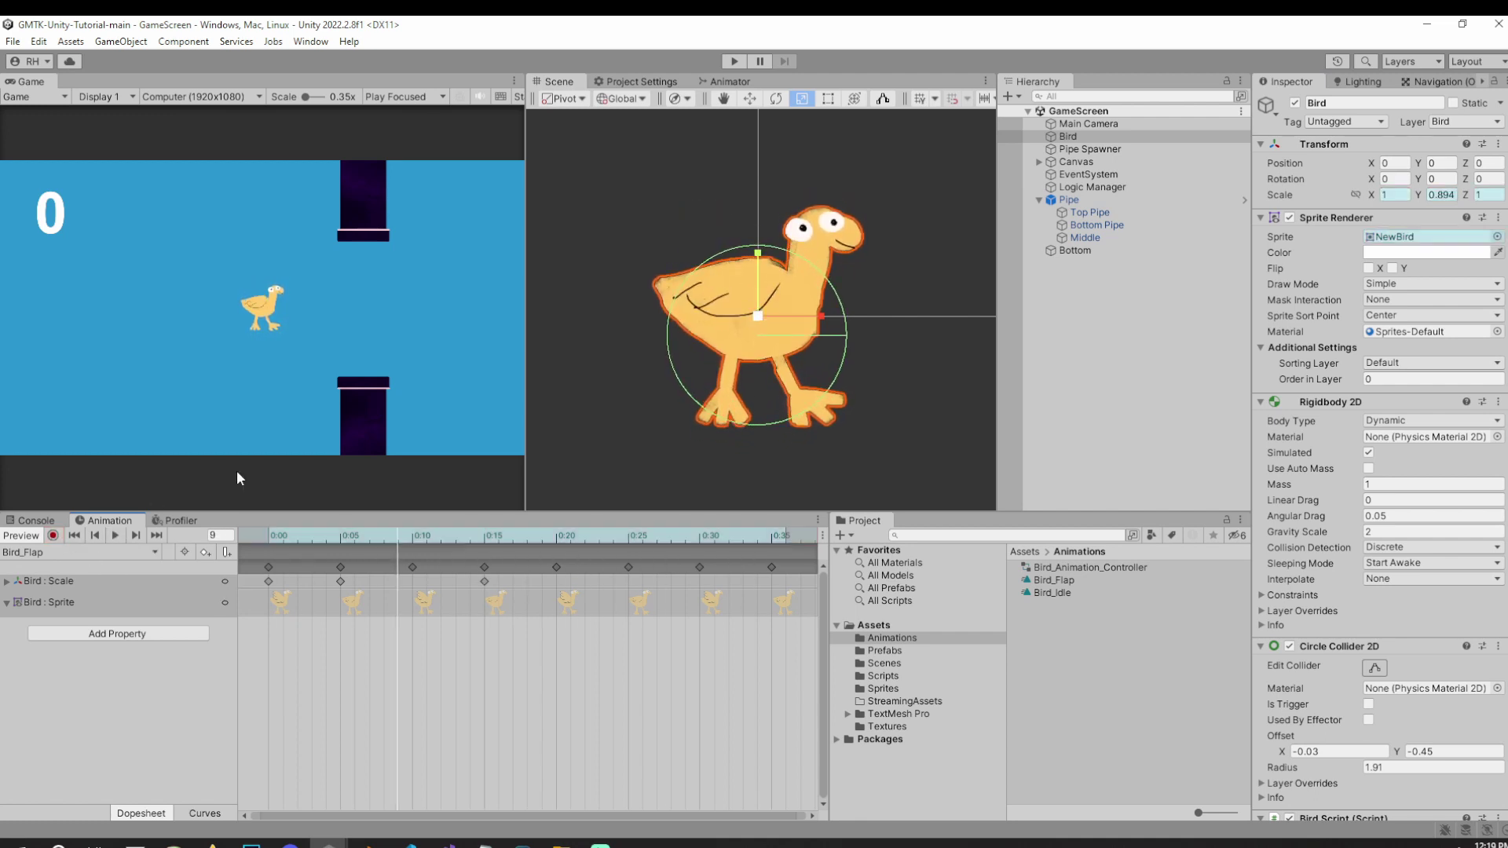
# Play the game to test the squash animation with several flaps, and stop play mode.
pyautogui.click(741, 66)
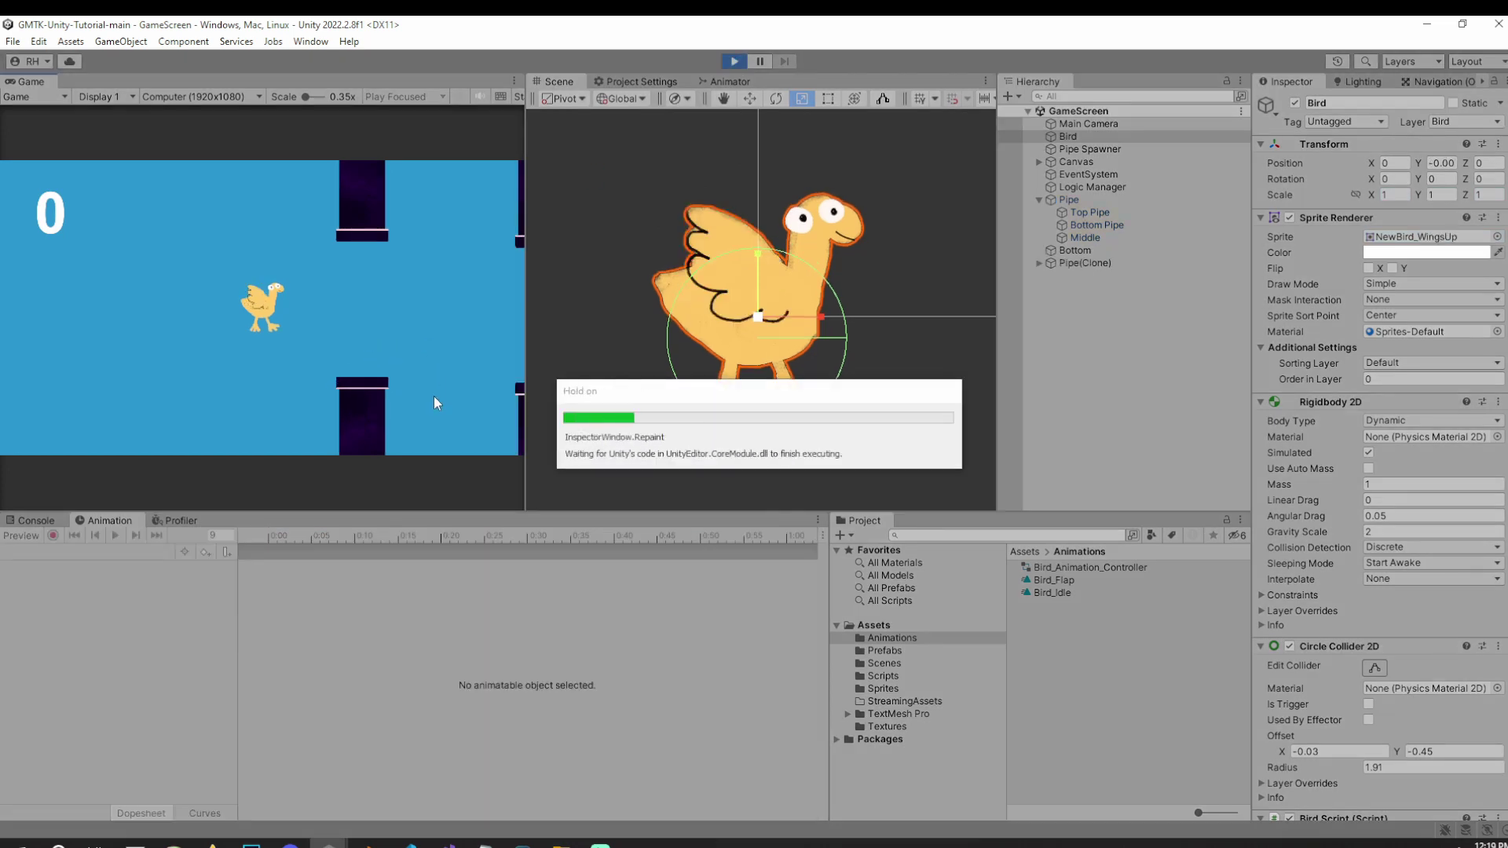
pyautogui.press('space')
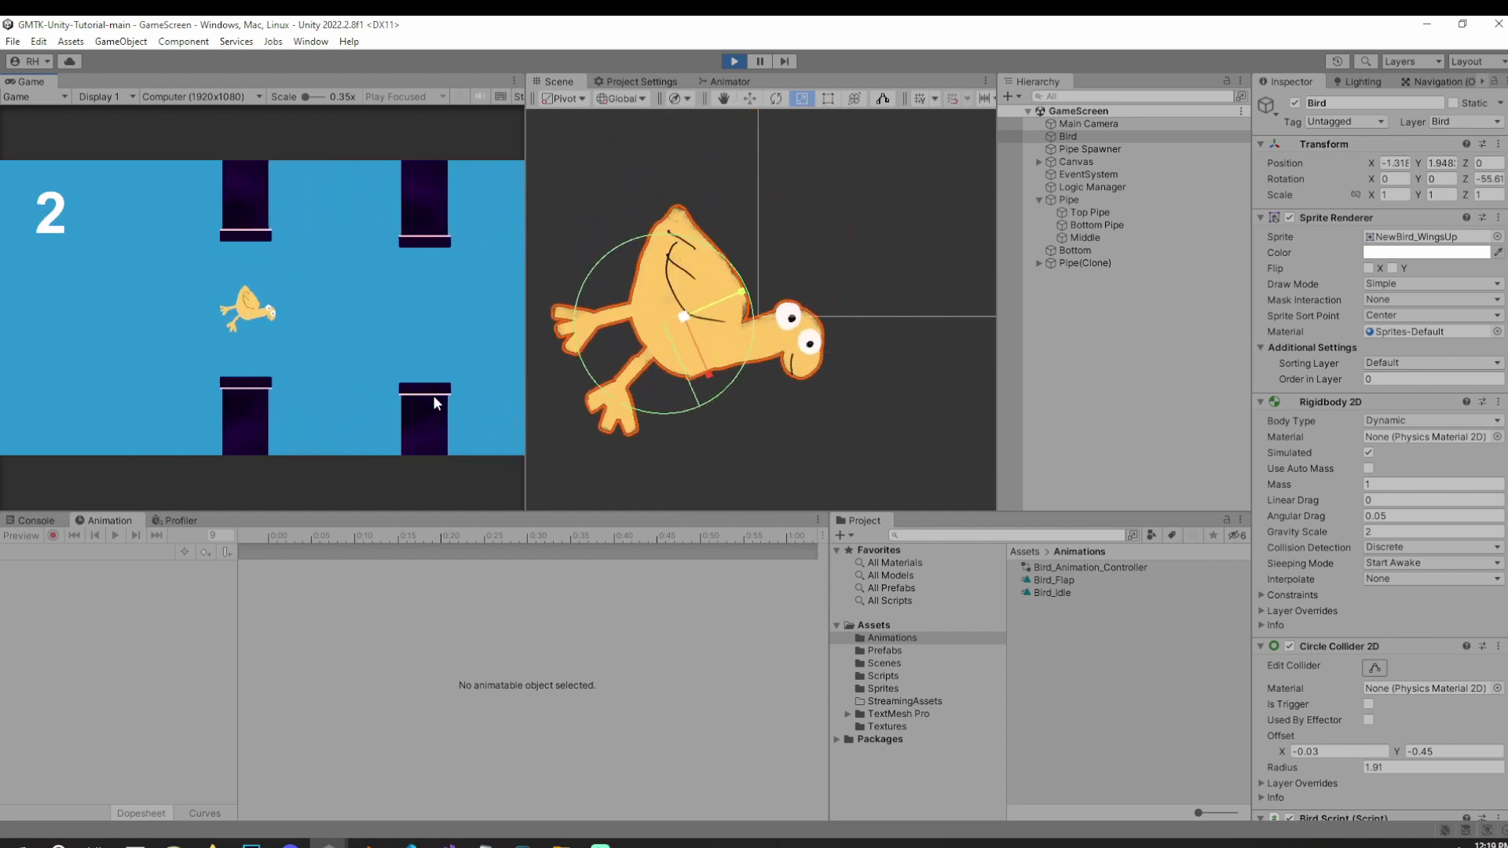
pyautogui.press('space')
pyautogui.press('space')
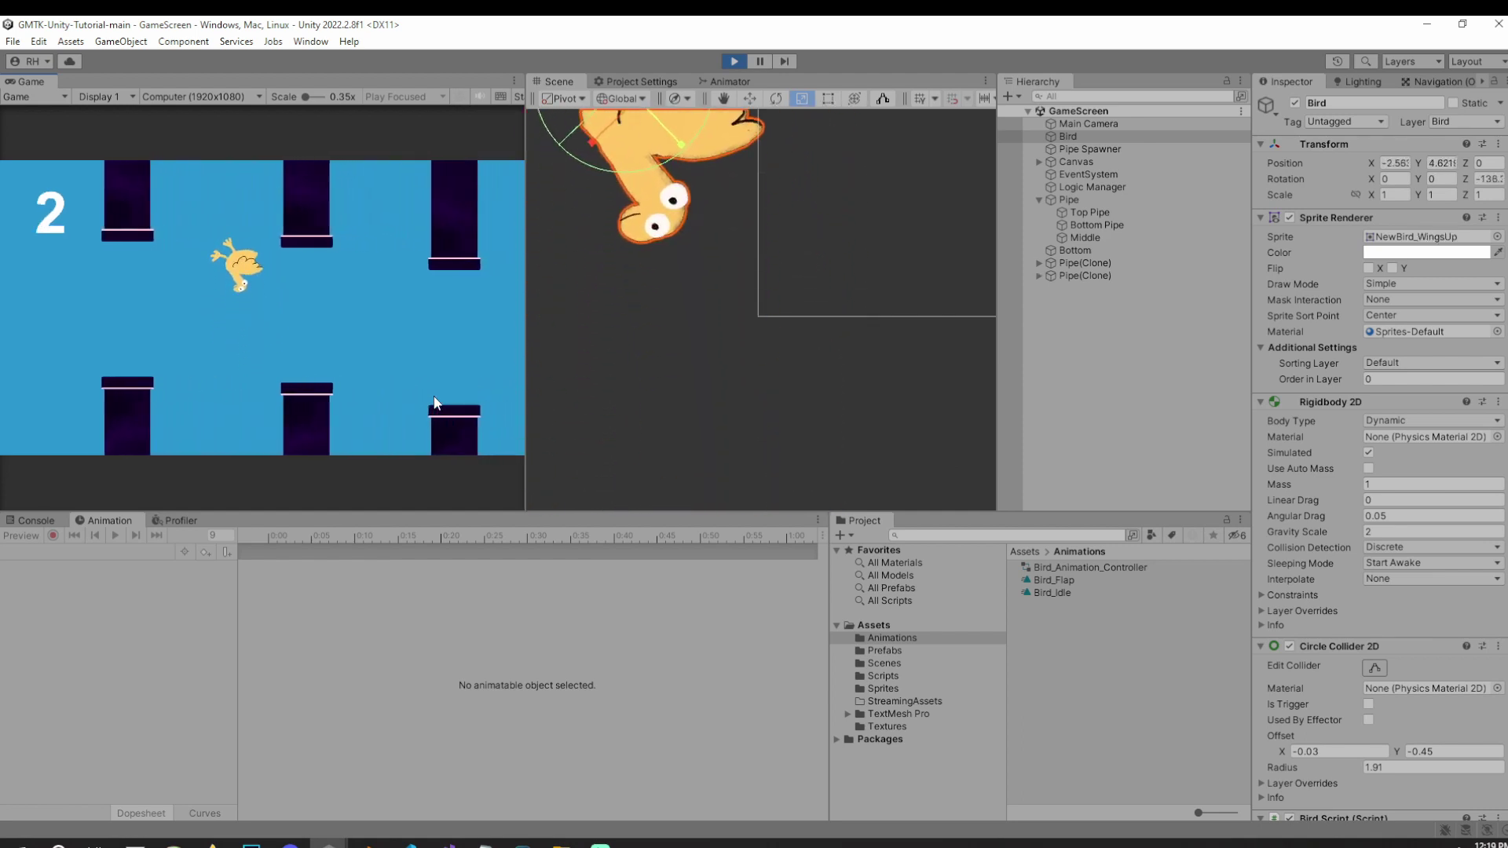
pyautogui.press('space')
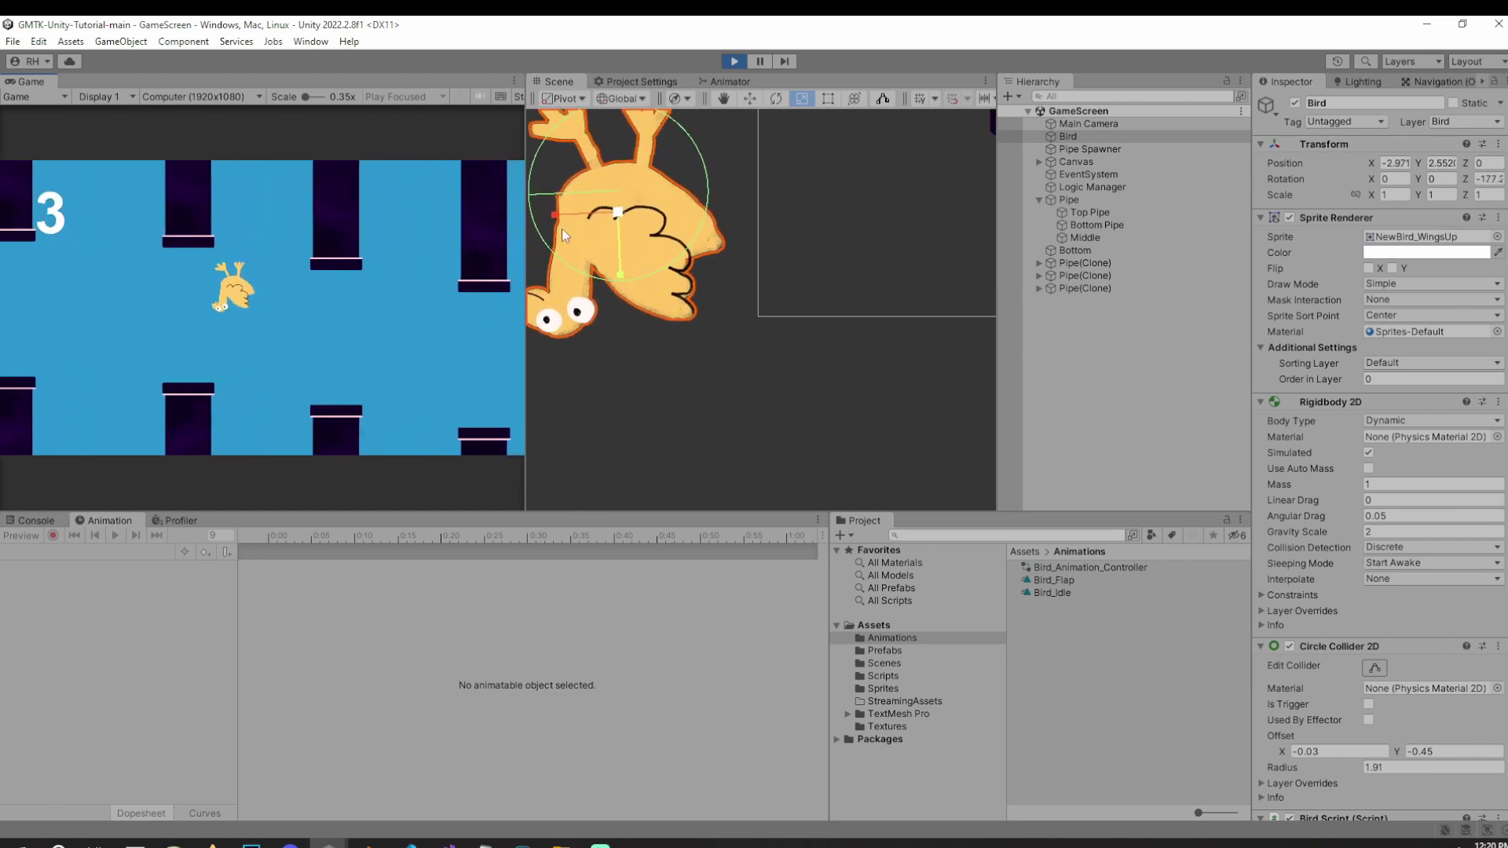
pyautogui.press('space')
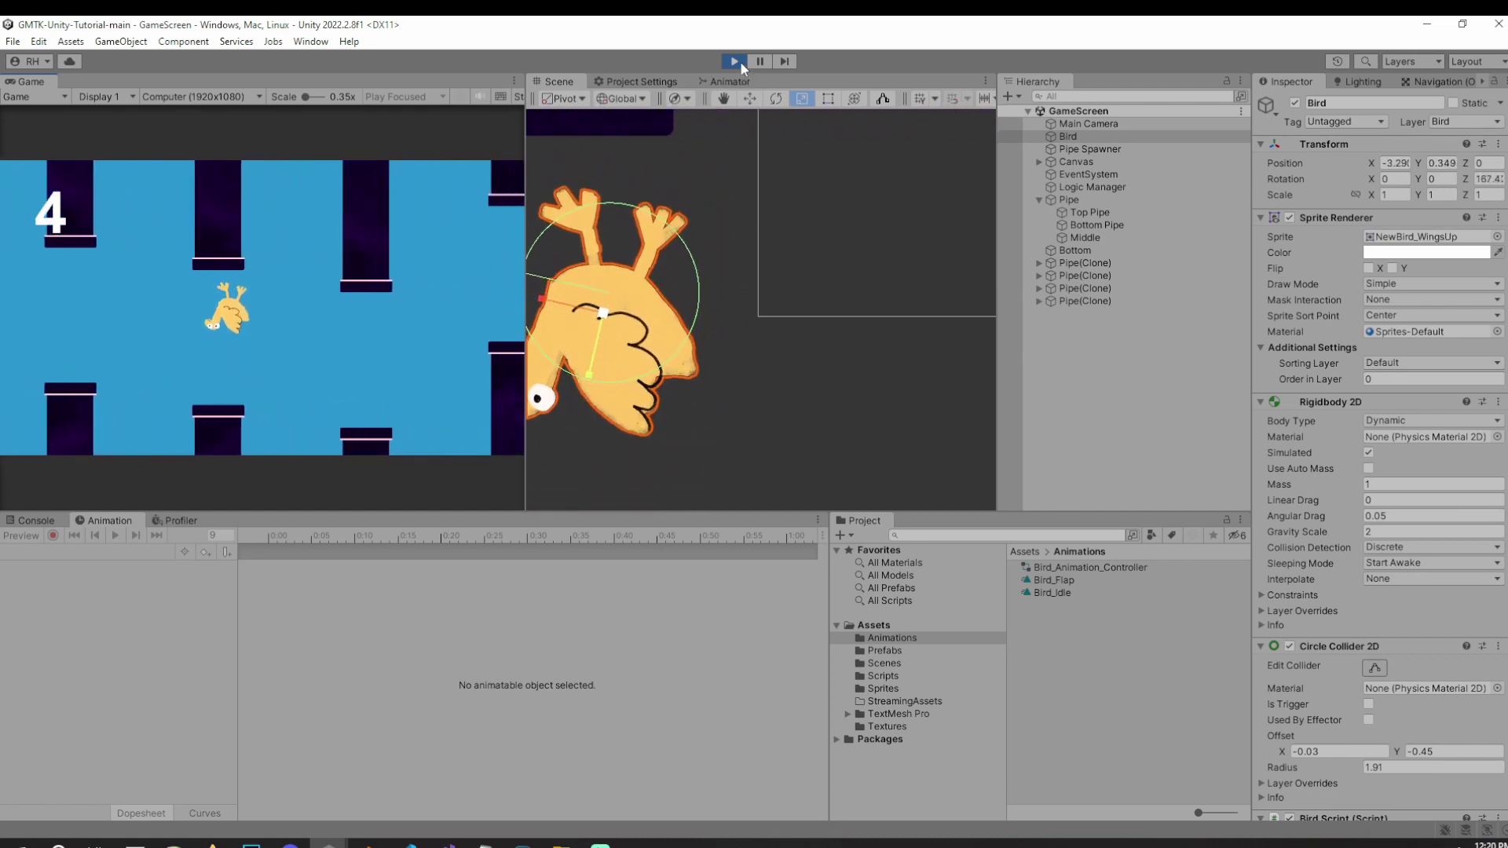
pyautogui.click(734, 61)
# Reopen the Bird's Bird_Flap clip and move its Scale keyframes from frame 15 to 30 and from frame 5 to 10.
pyautogui.click(1066, 137)
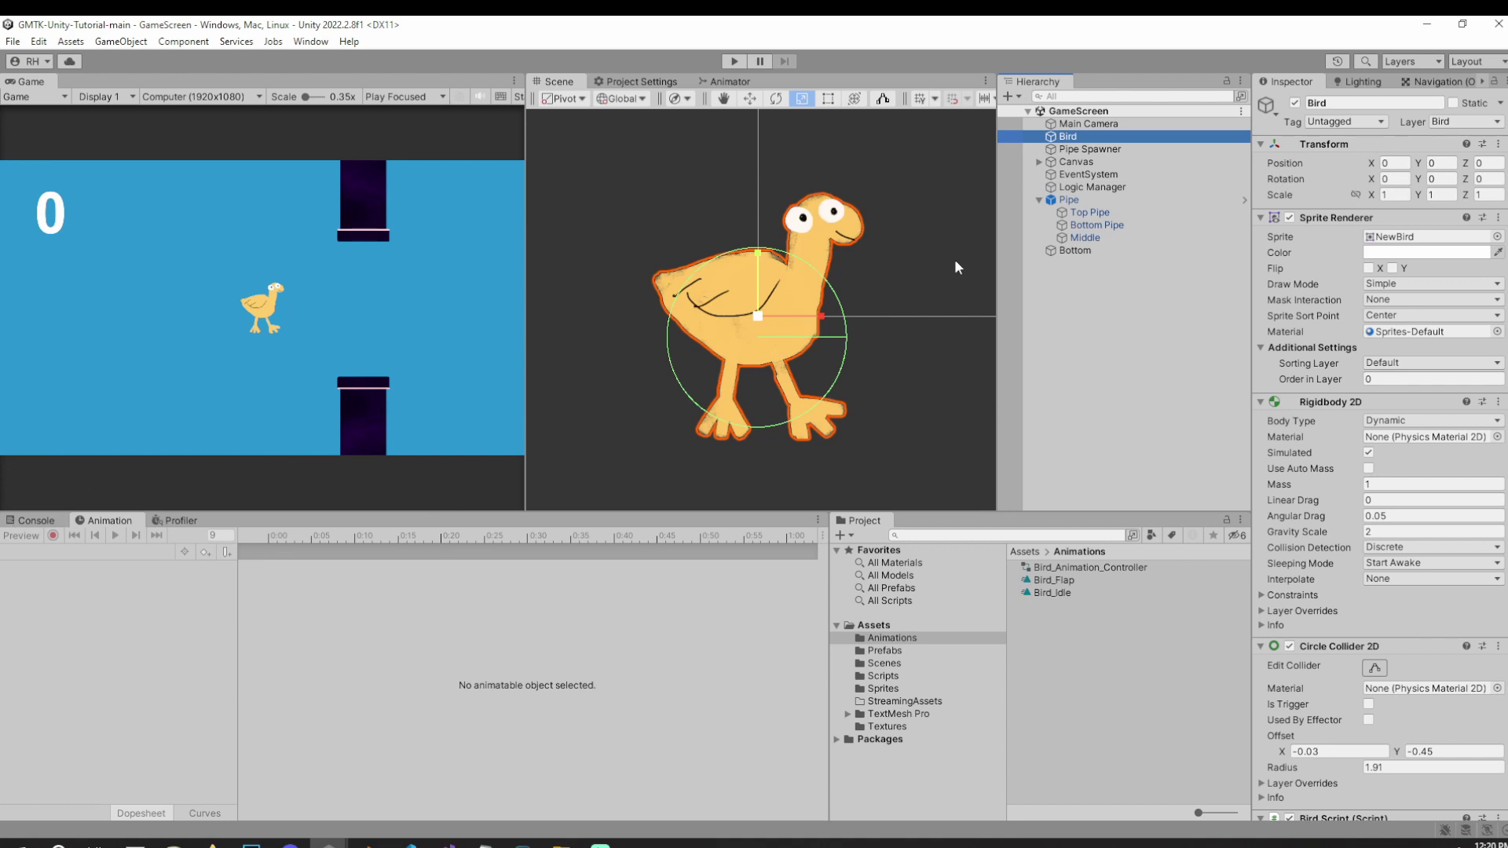
pyautogui.click(1079, 148)
pyautogui.click(1072, 136)
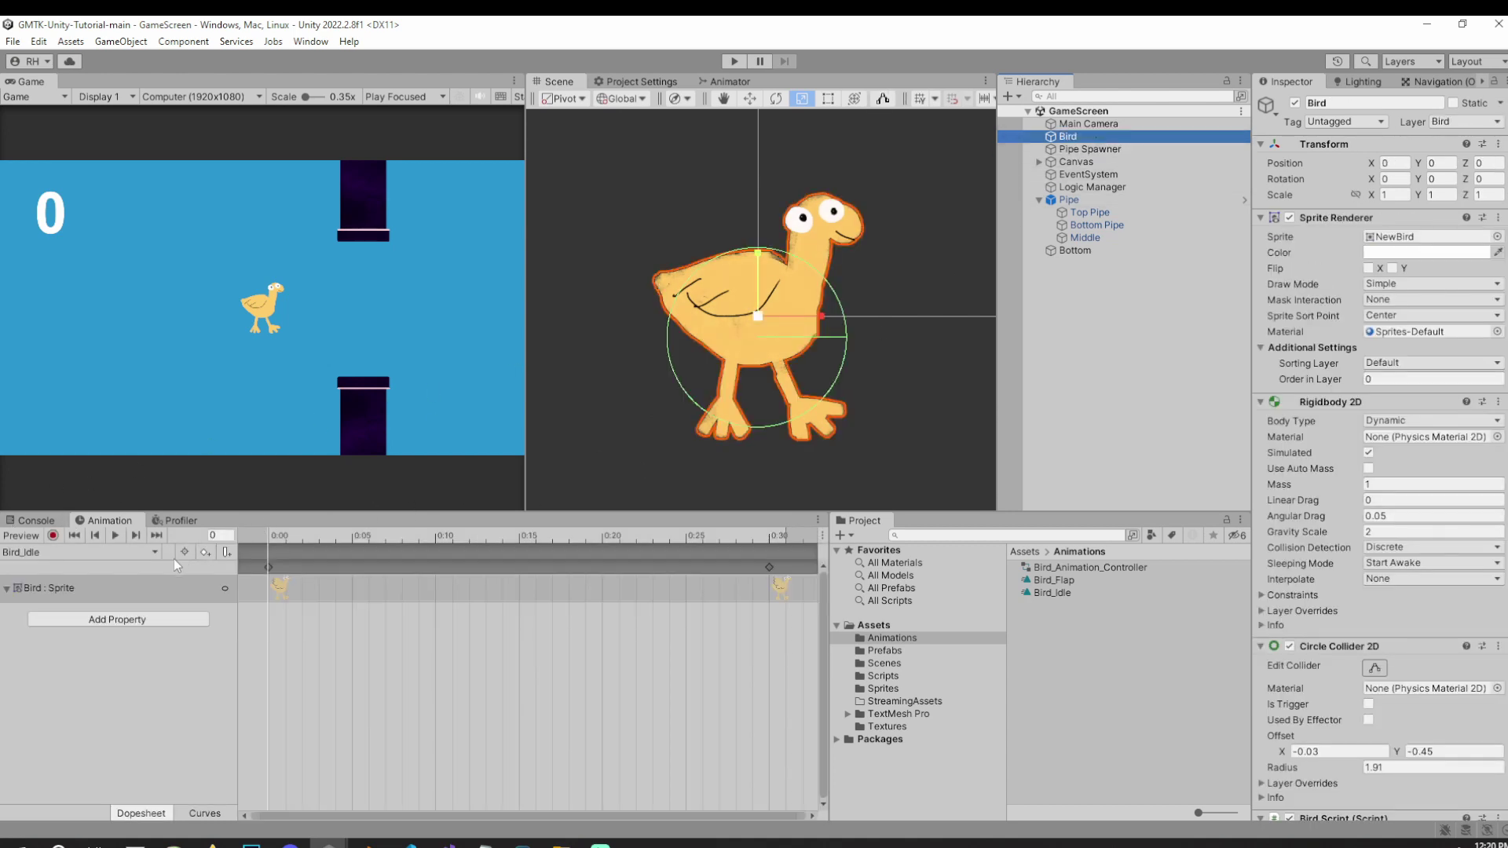
pyautogui.click(78, 552)
pyautogui.click(39, 573)
pyautogui.moveTo(291, 540); pyautogui.dragTo(348, 543)
pyautogui.moveTo(485, 582); pyautogui.dragTo(699, 578)
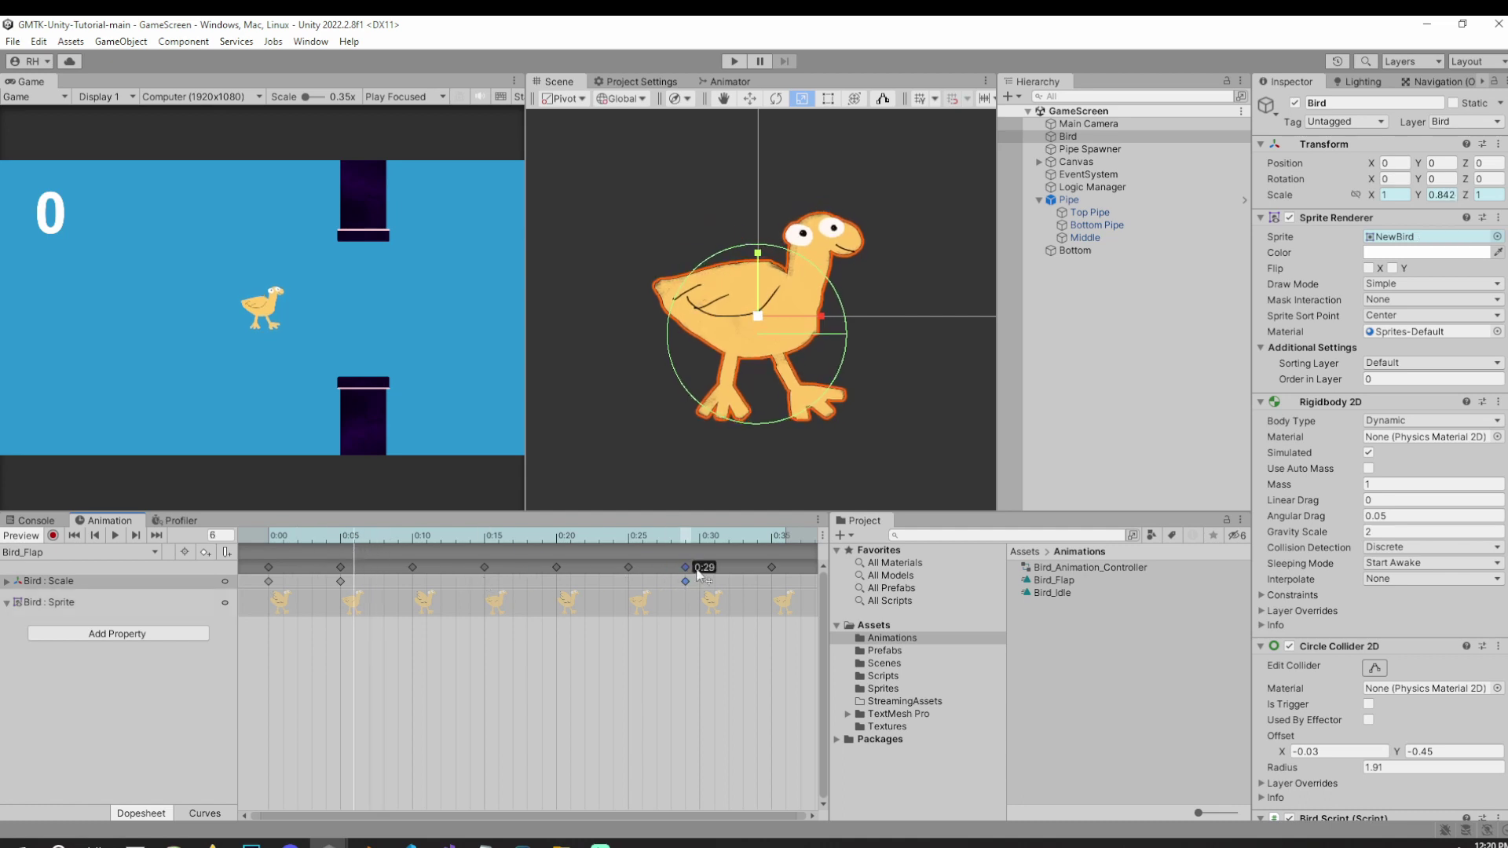
pyautogui.moveTo(416, 581); pyautogui.dragTo(416, 581)
# Record a stronger squash with Y scale 0.48 on the frame 10 keyframe of Bird_Flap, and stop recording.
pyautogui.click(417, 541)
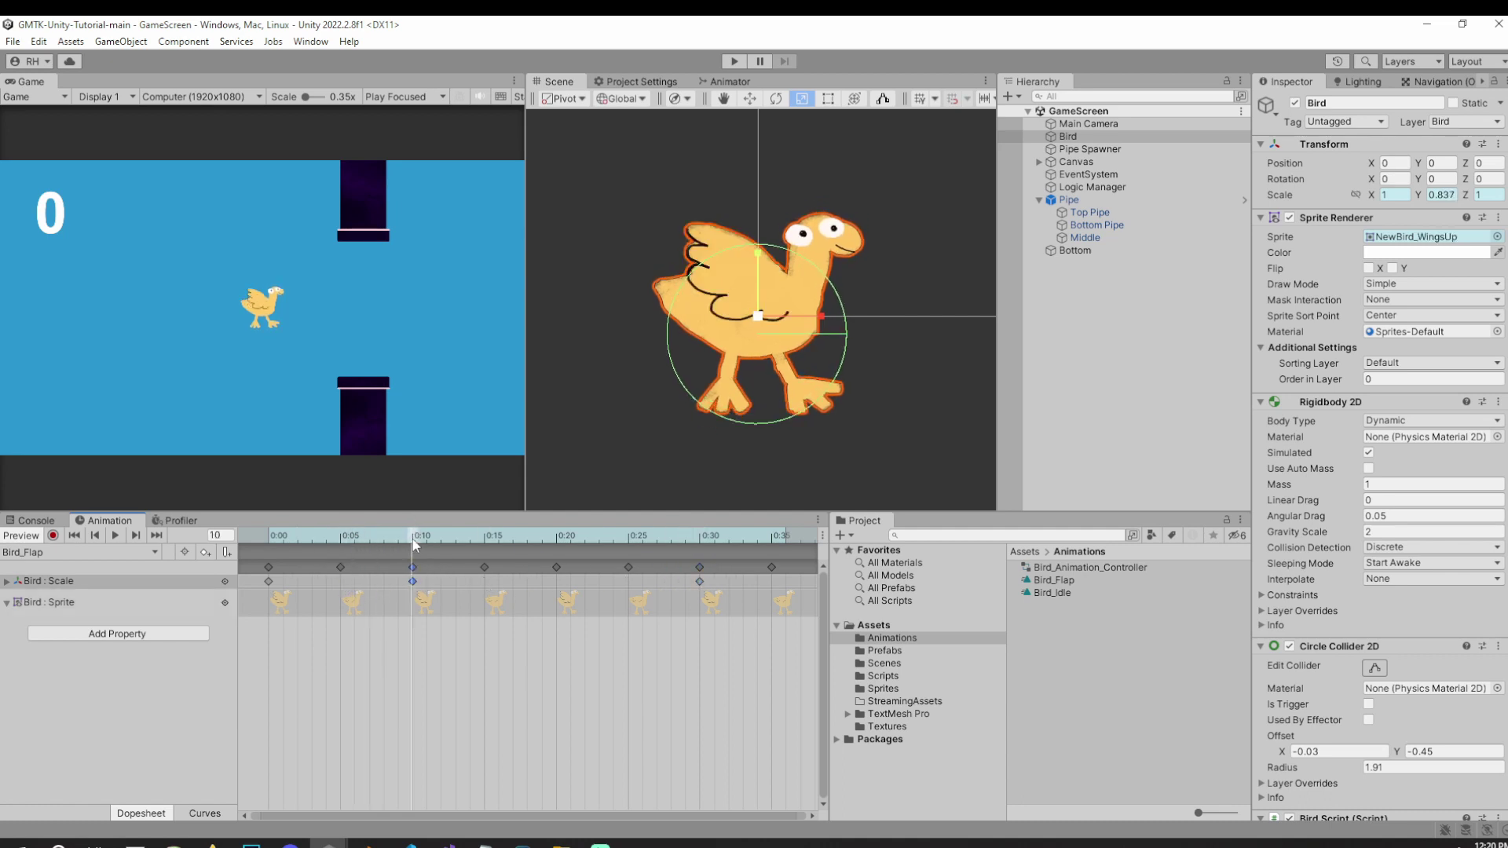
pyautogui.click(53, 534)
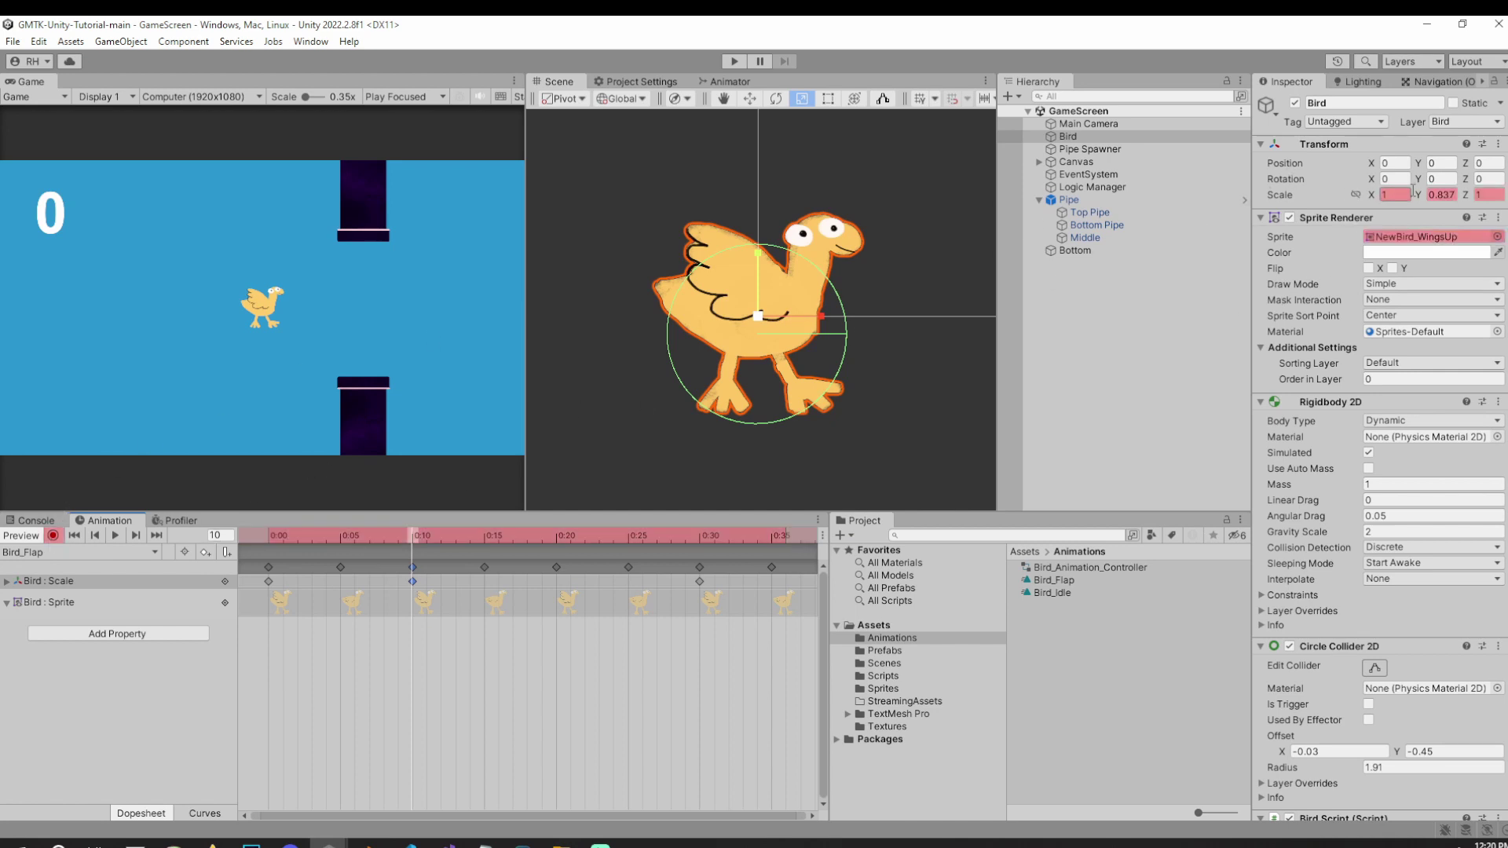
pyautogui.moveTo(1412, 191)
pyautogui.mouseDown()
pyautogui.moveTo(1388, 195)
pyautogui.moveTo(1403, 198)
pyautogui.mouseUp()
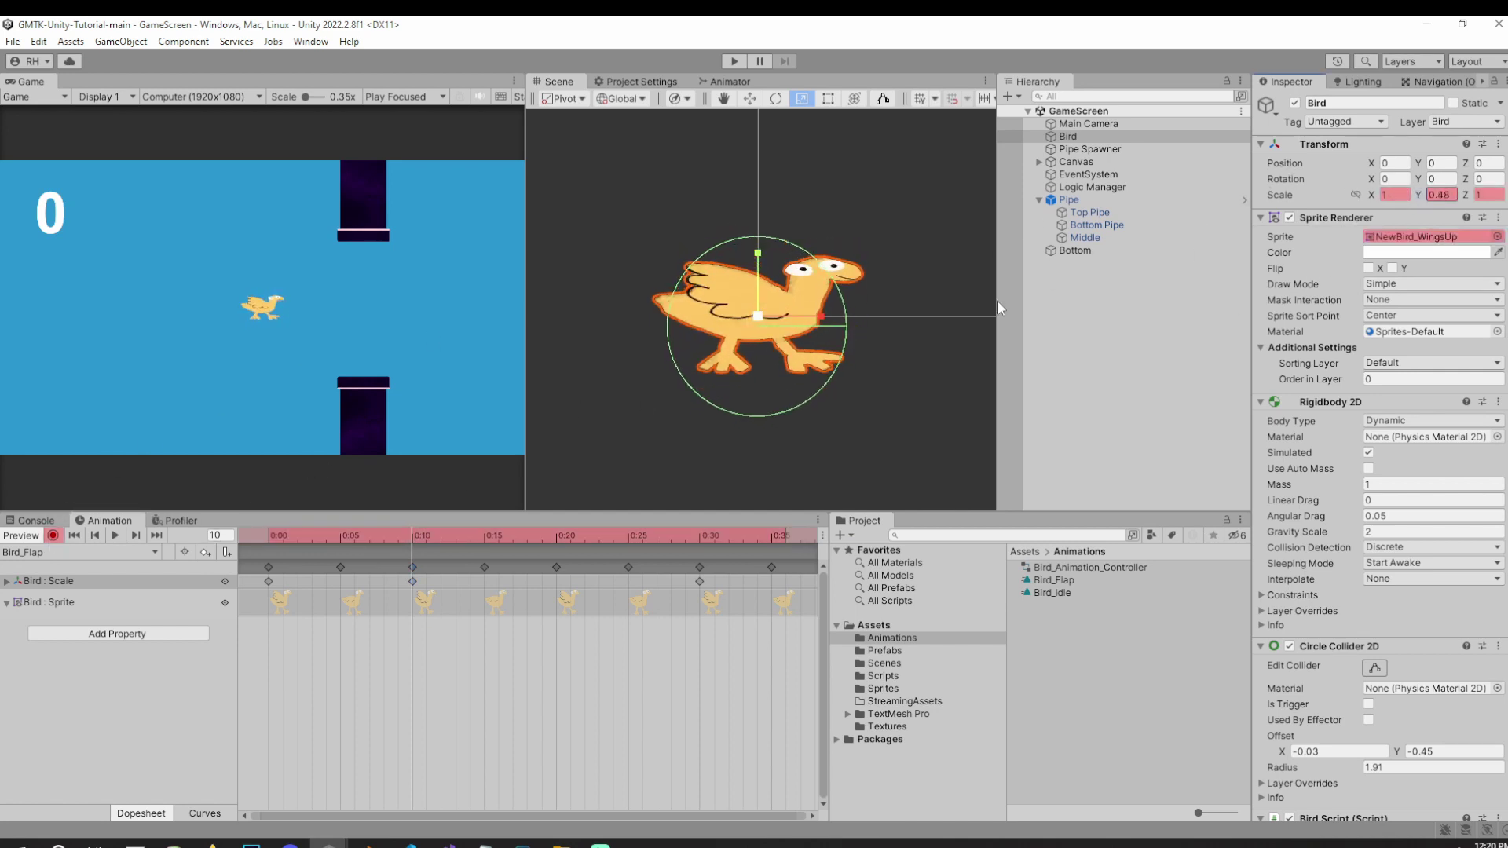
pyautogui.click(51, 536)
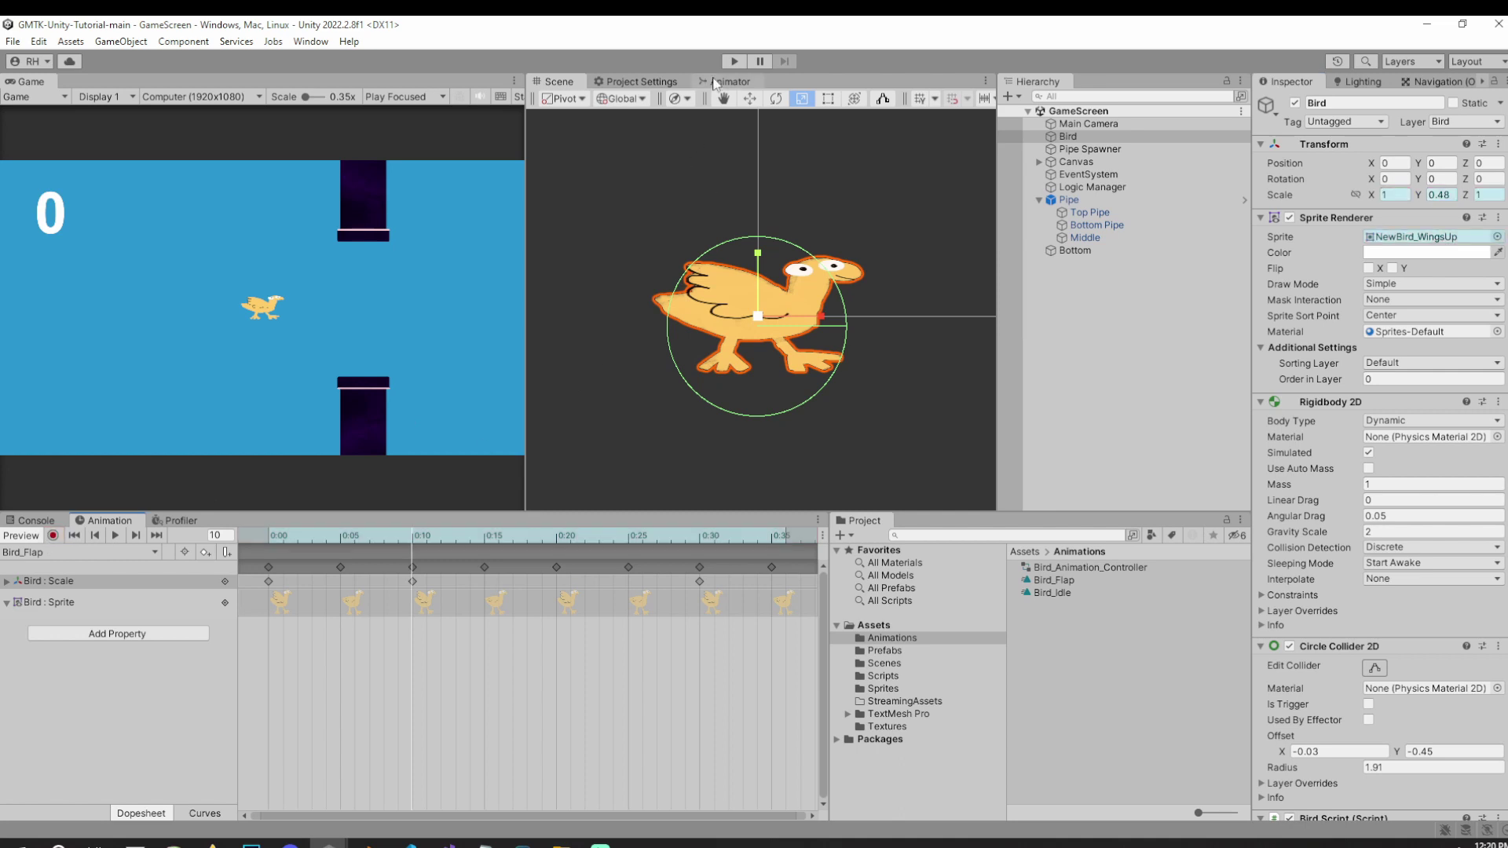
# Play the game to test the stronger squash with repeated flaps, and stop play mode.
pyautogui.click(734, 61)
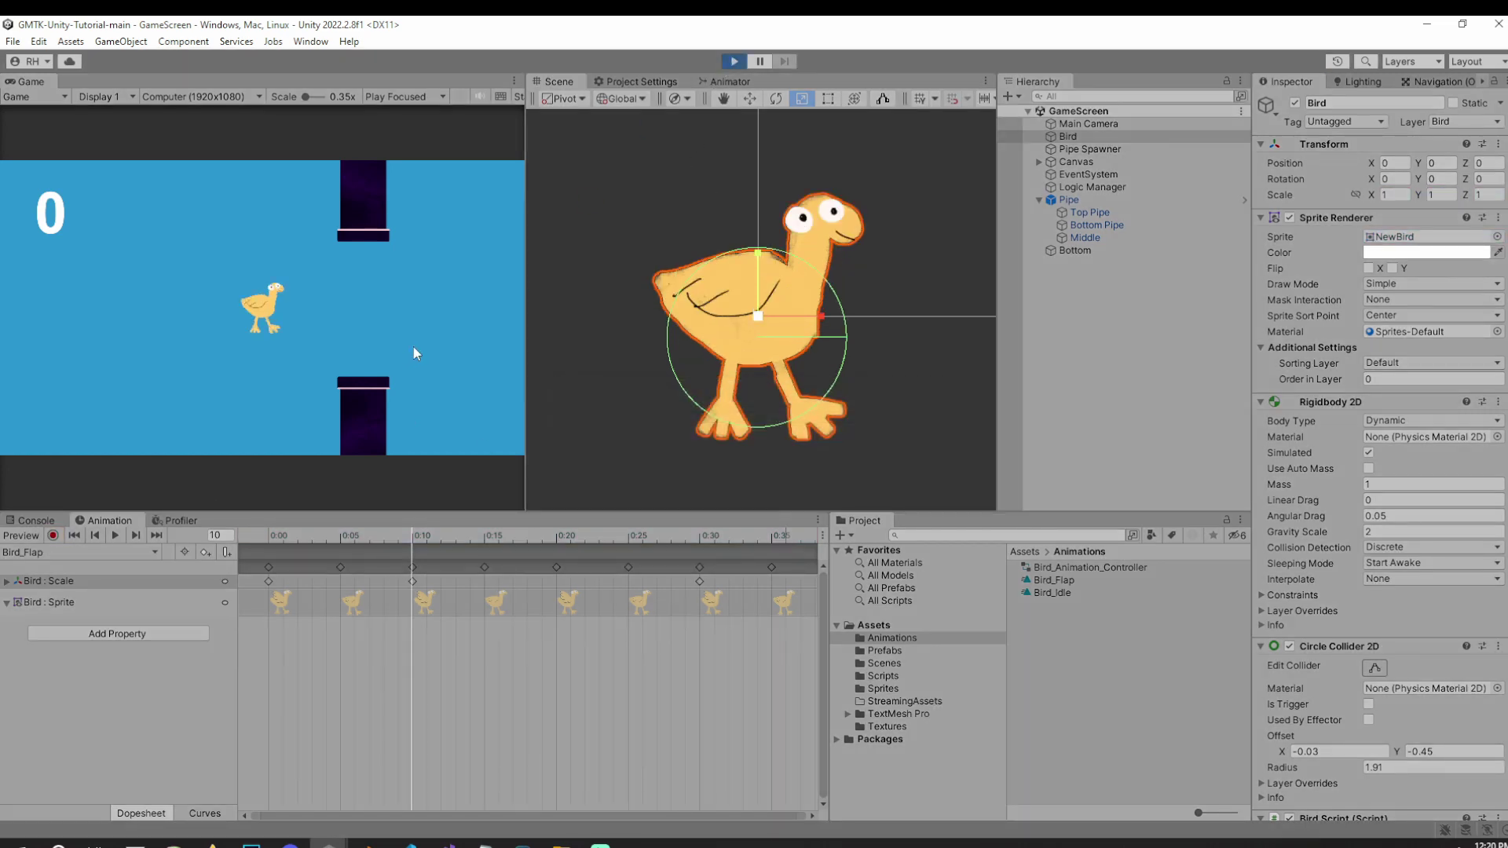
pyautogui.press('space')
pyautogui.press('space')
pyautogui.press('space')
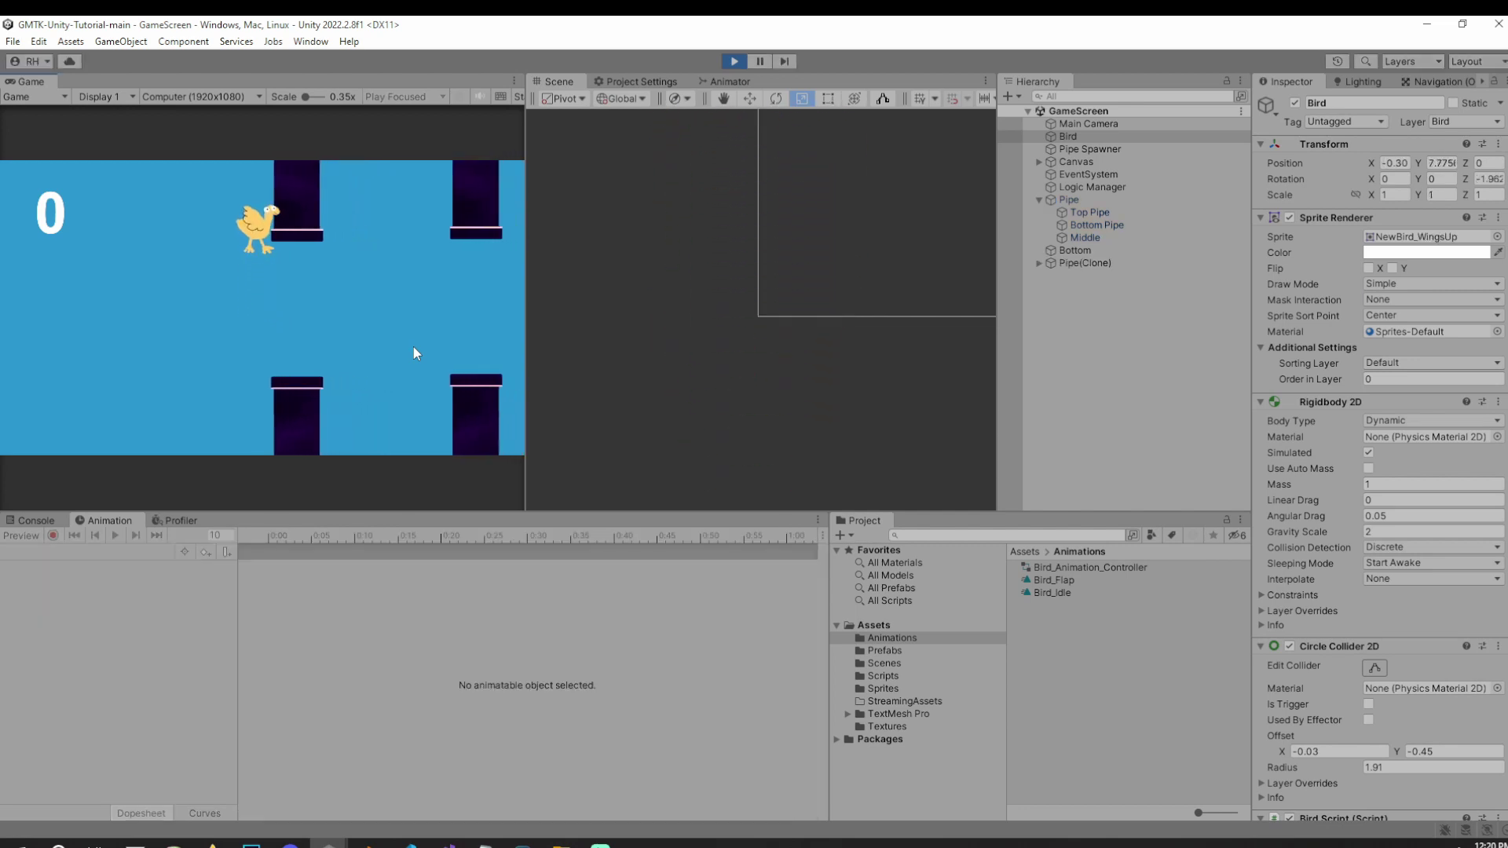
pyautogui.press('space')
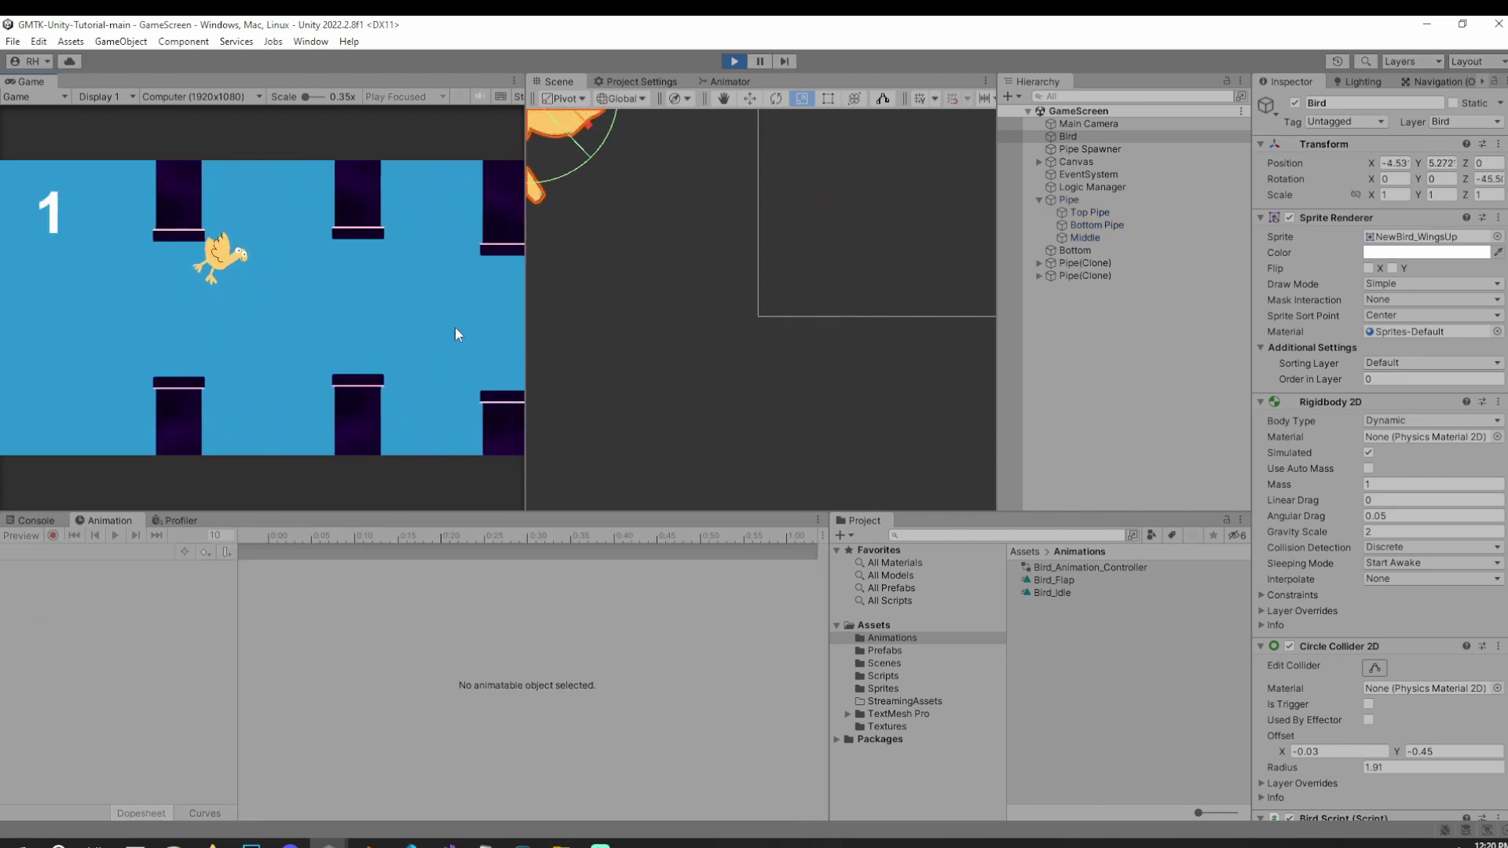
pyautogui.press('space')
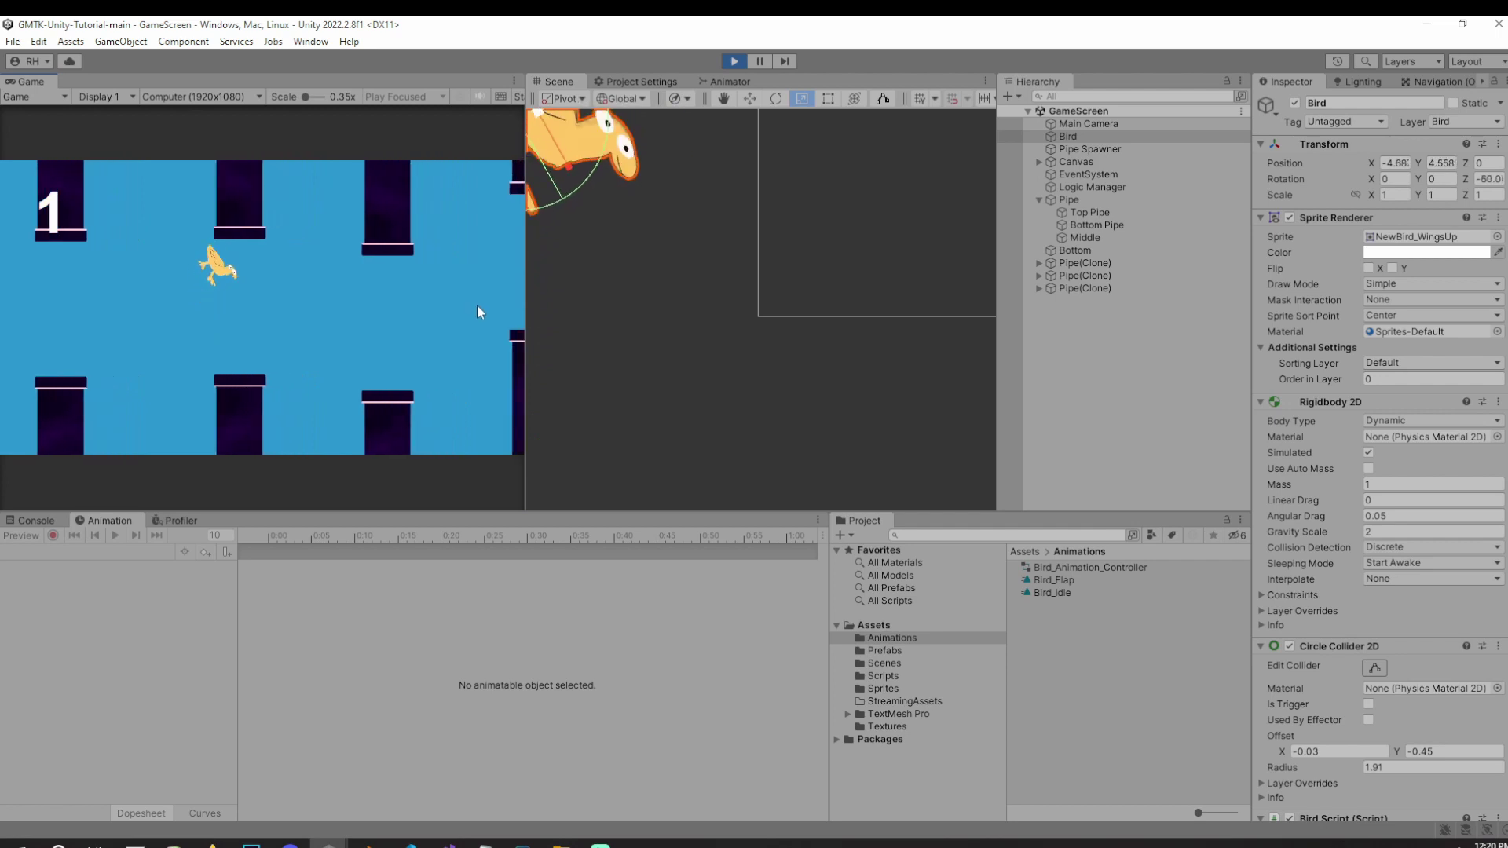
pyautogui.press('space')
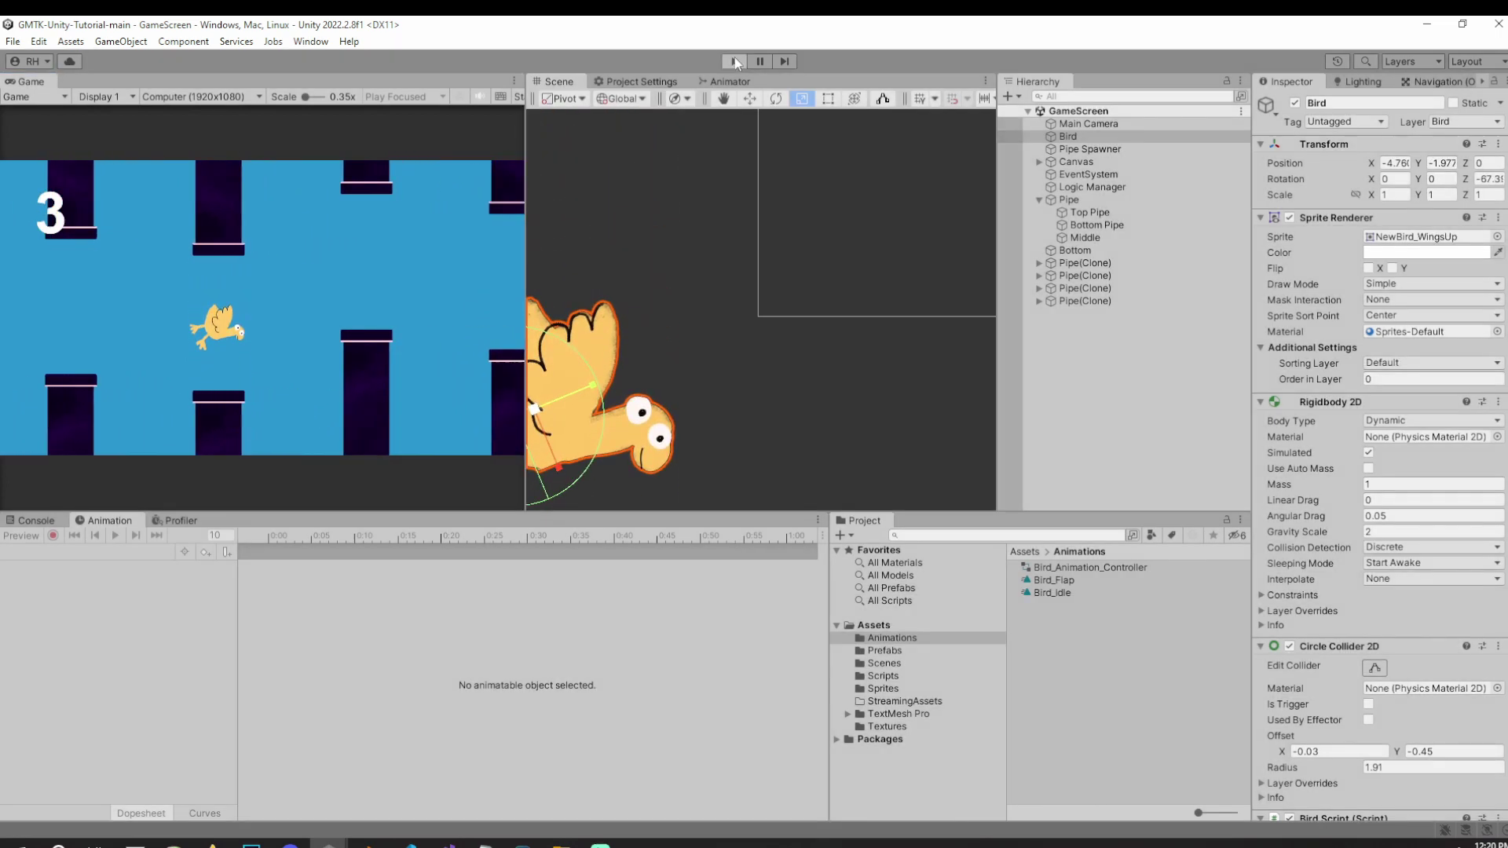
pyautogui.click(733, 61)
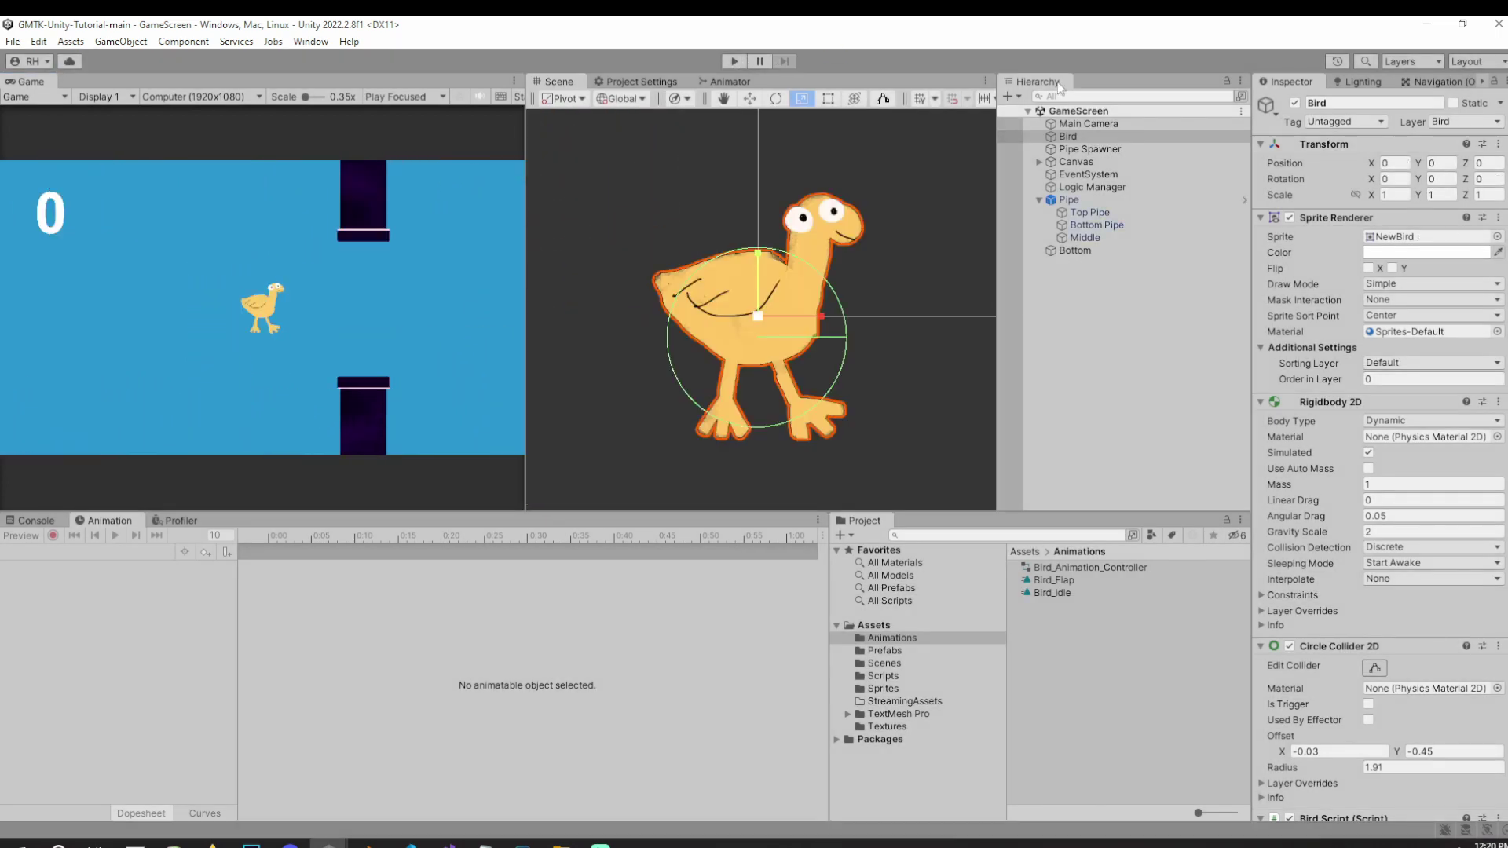
# In the Bird_Idle to Bird_Flap transition settings, set the Transition Offset to 0 and move the transition to the start of the timeline.
pyautogui.click(1070, 137)
pyautogui.click(725, 82)
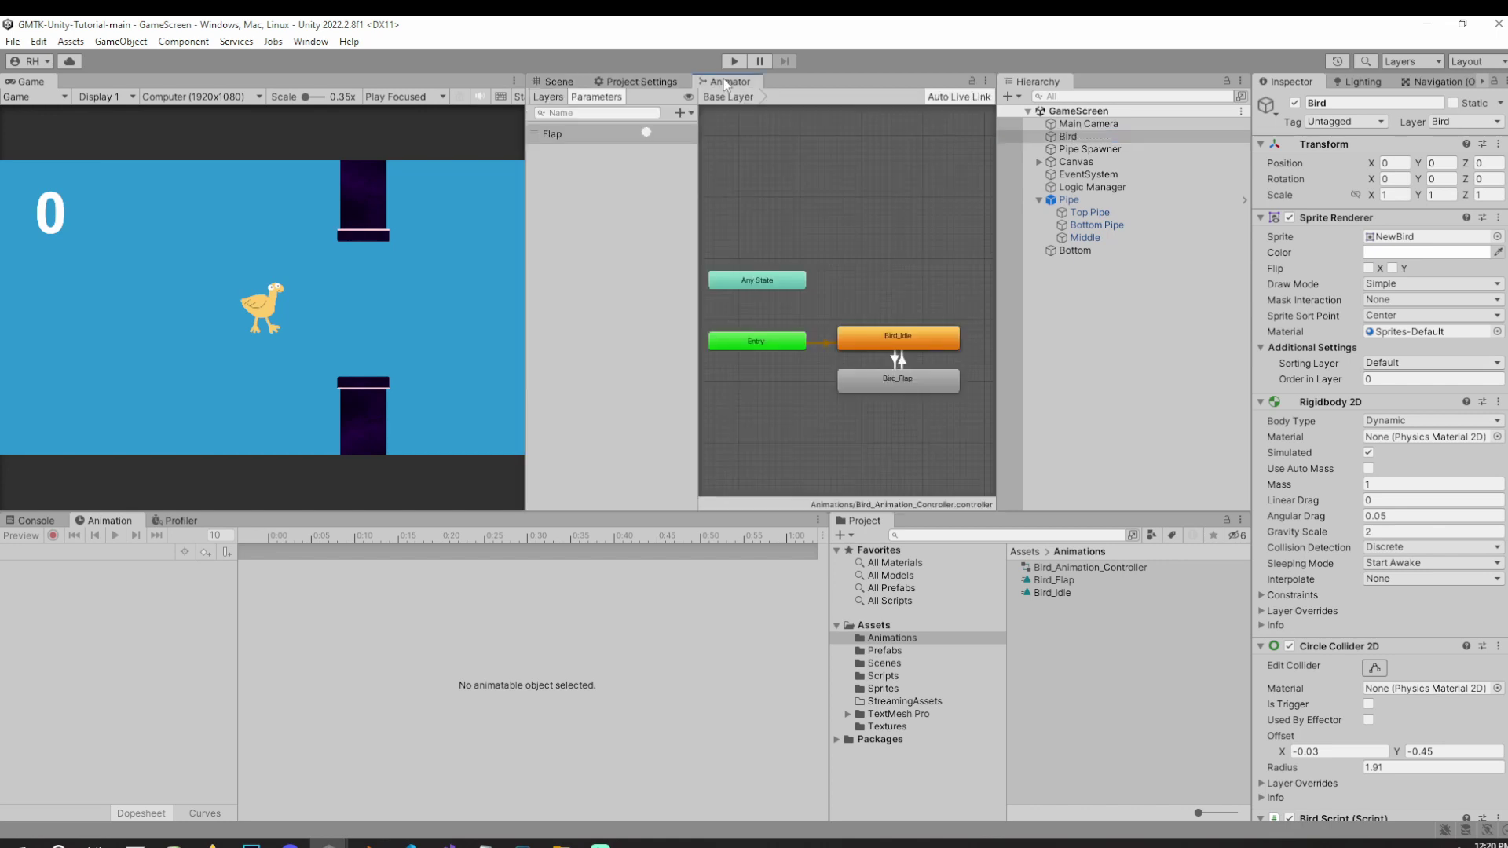
pyautogui.click(894, 358)
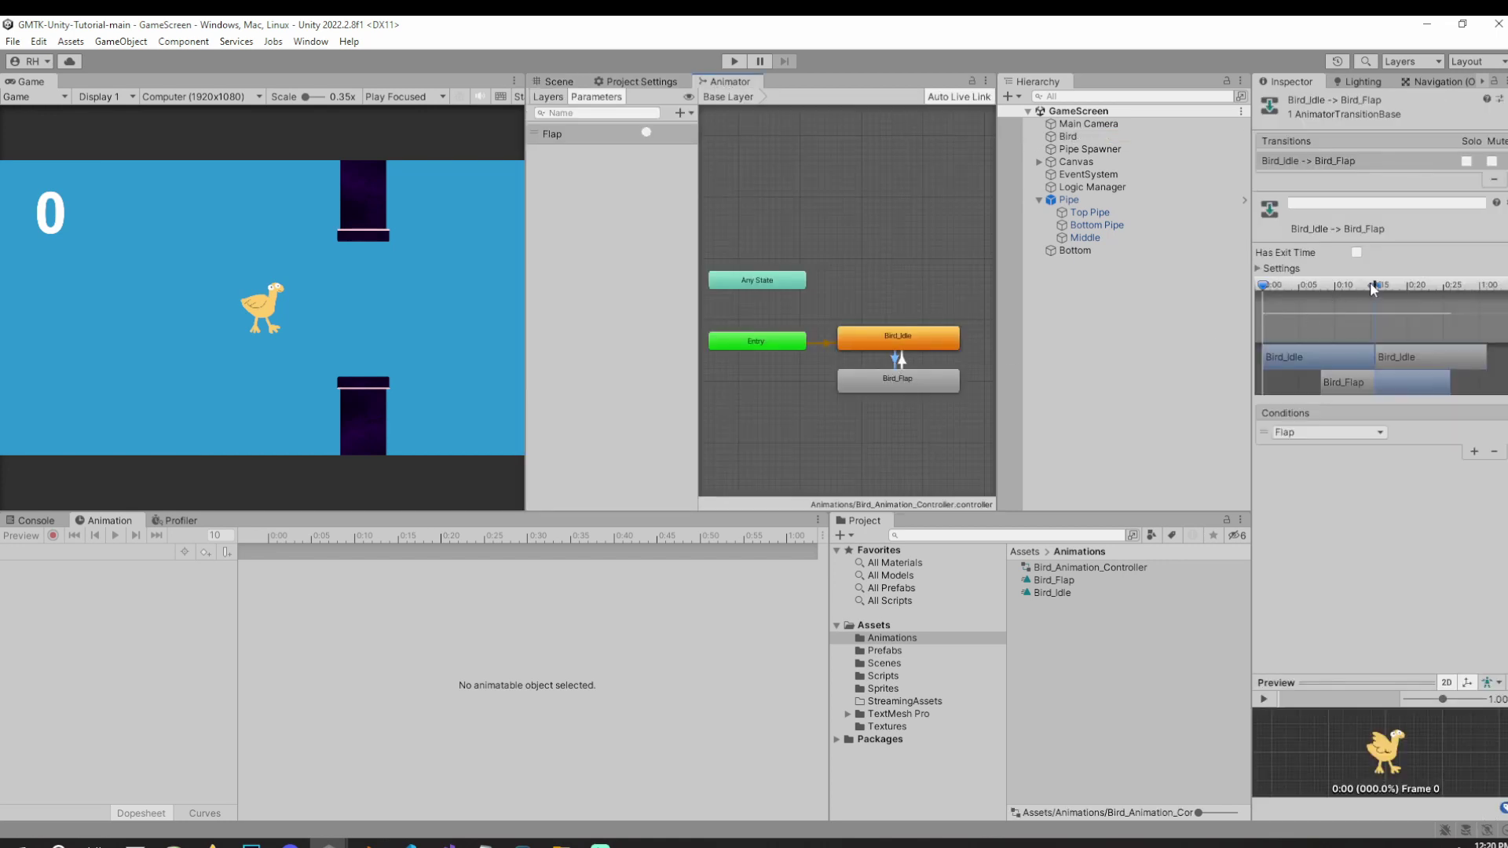
pyautogui.click(1288, 268)
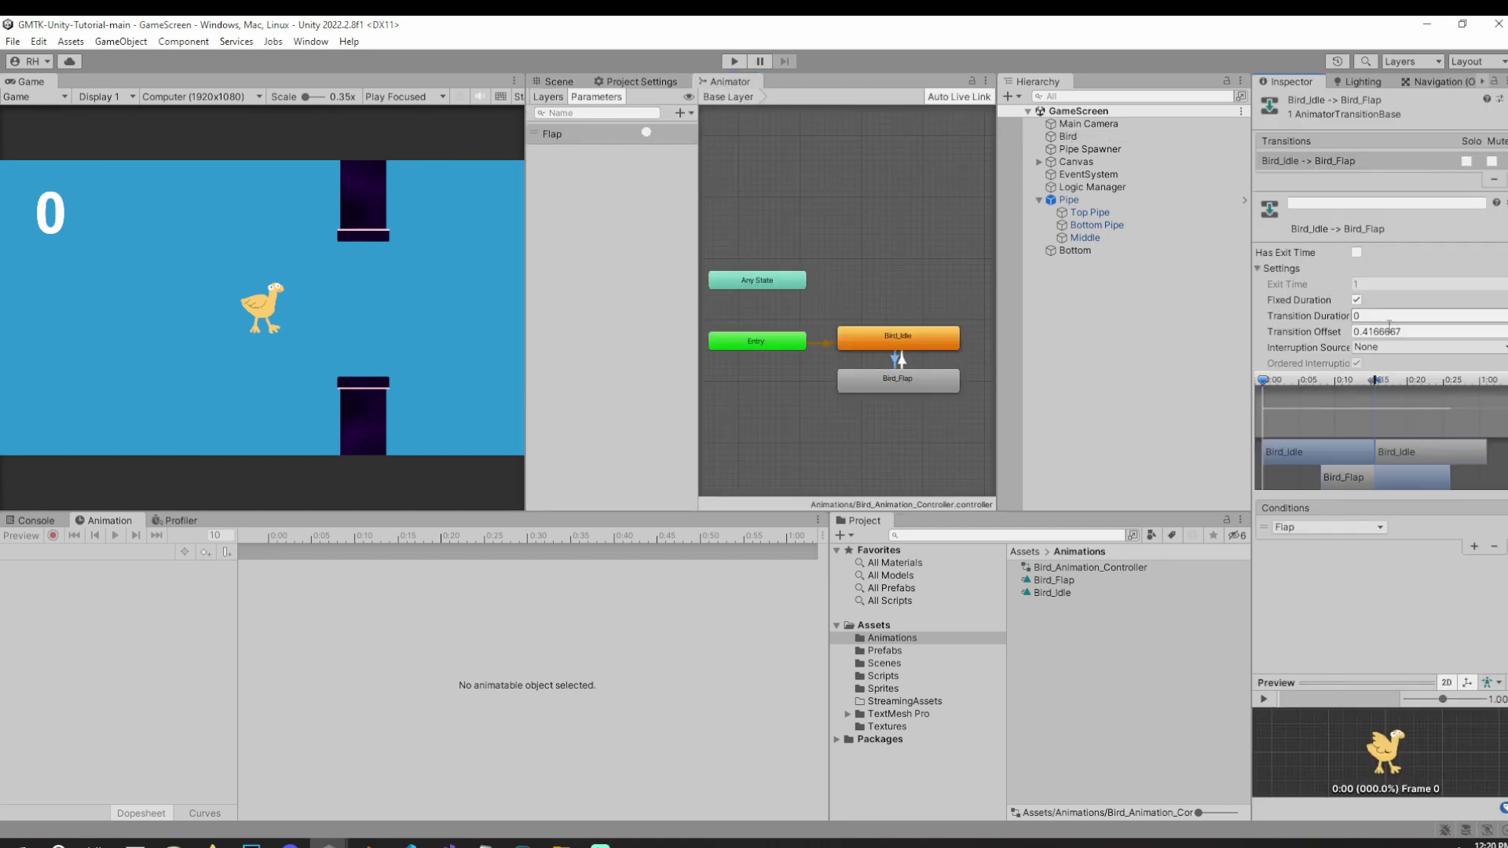
pyautogui.write('0')
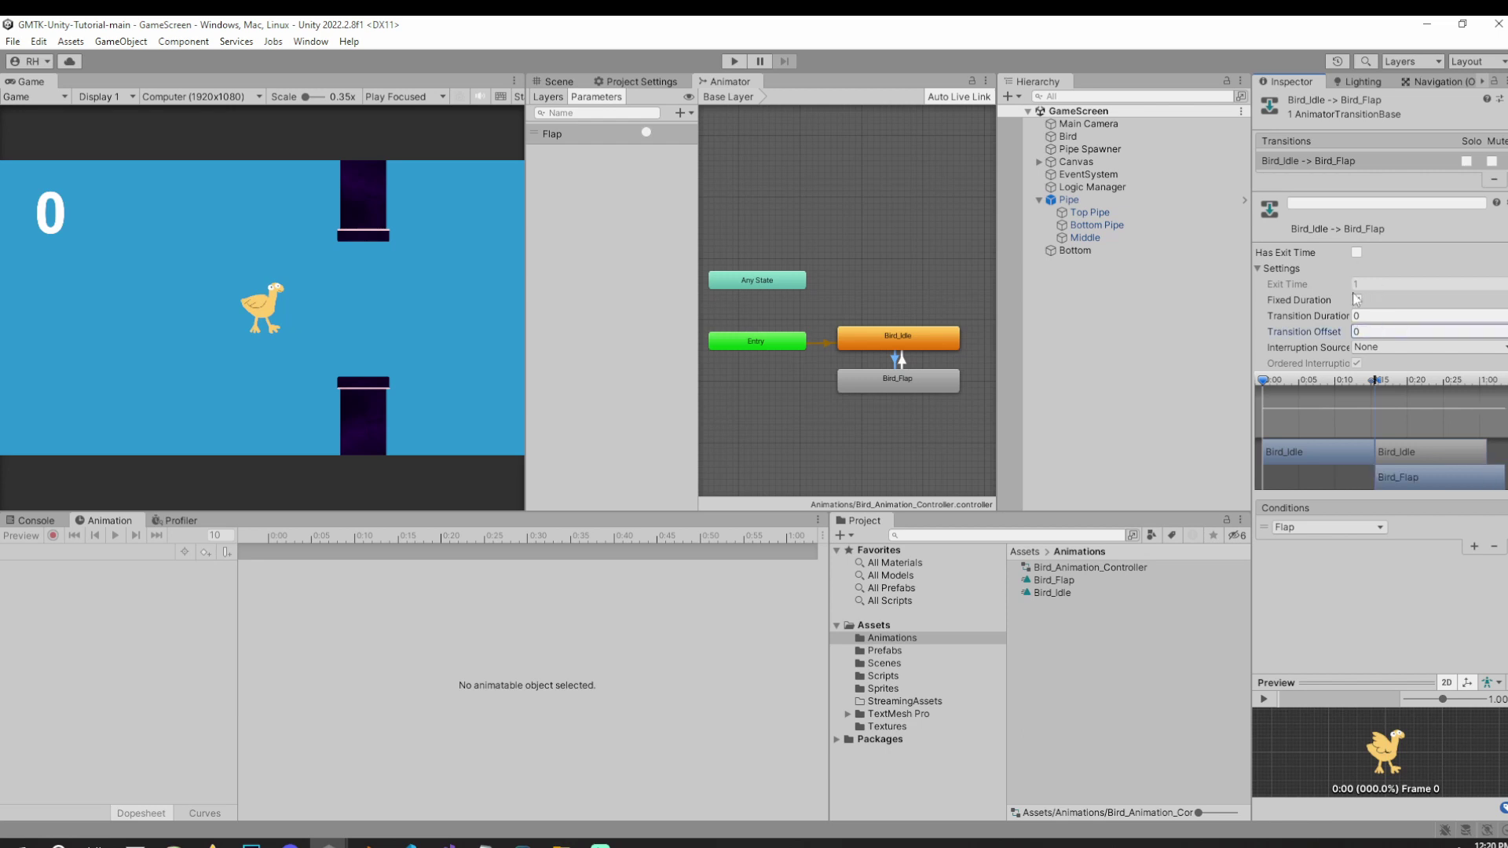
pyautogui.moveTo(1333, 381); pyautogui.dragTo(1263, 380)
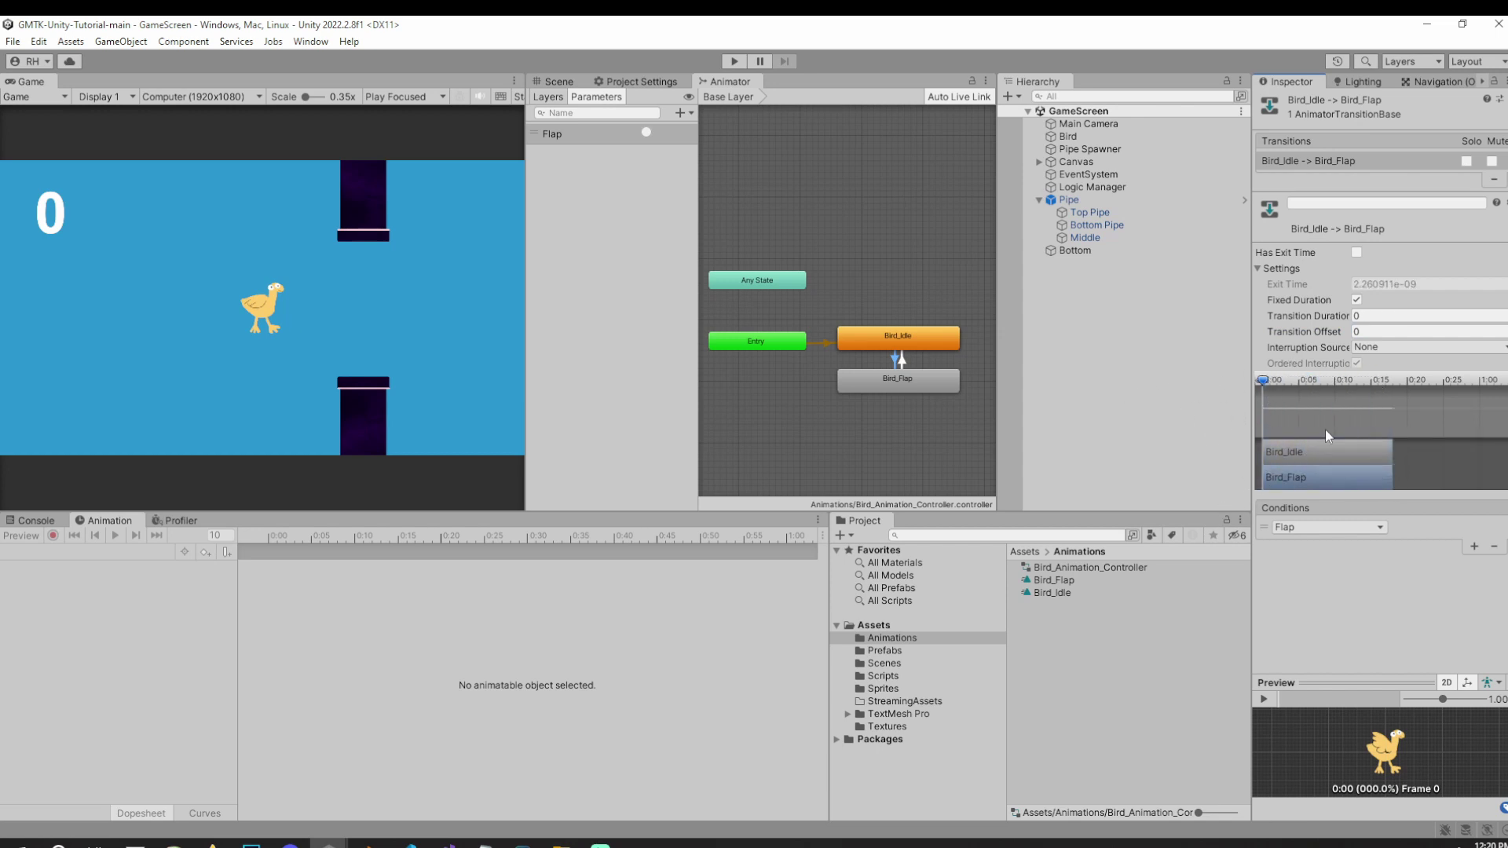
# Play the game with the Animator graph visible and flap repeatedly through the pipes to test the adjusted transition.
pyautogui.click(738, 63)
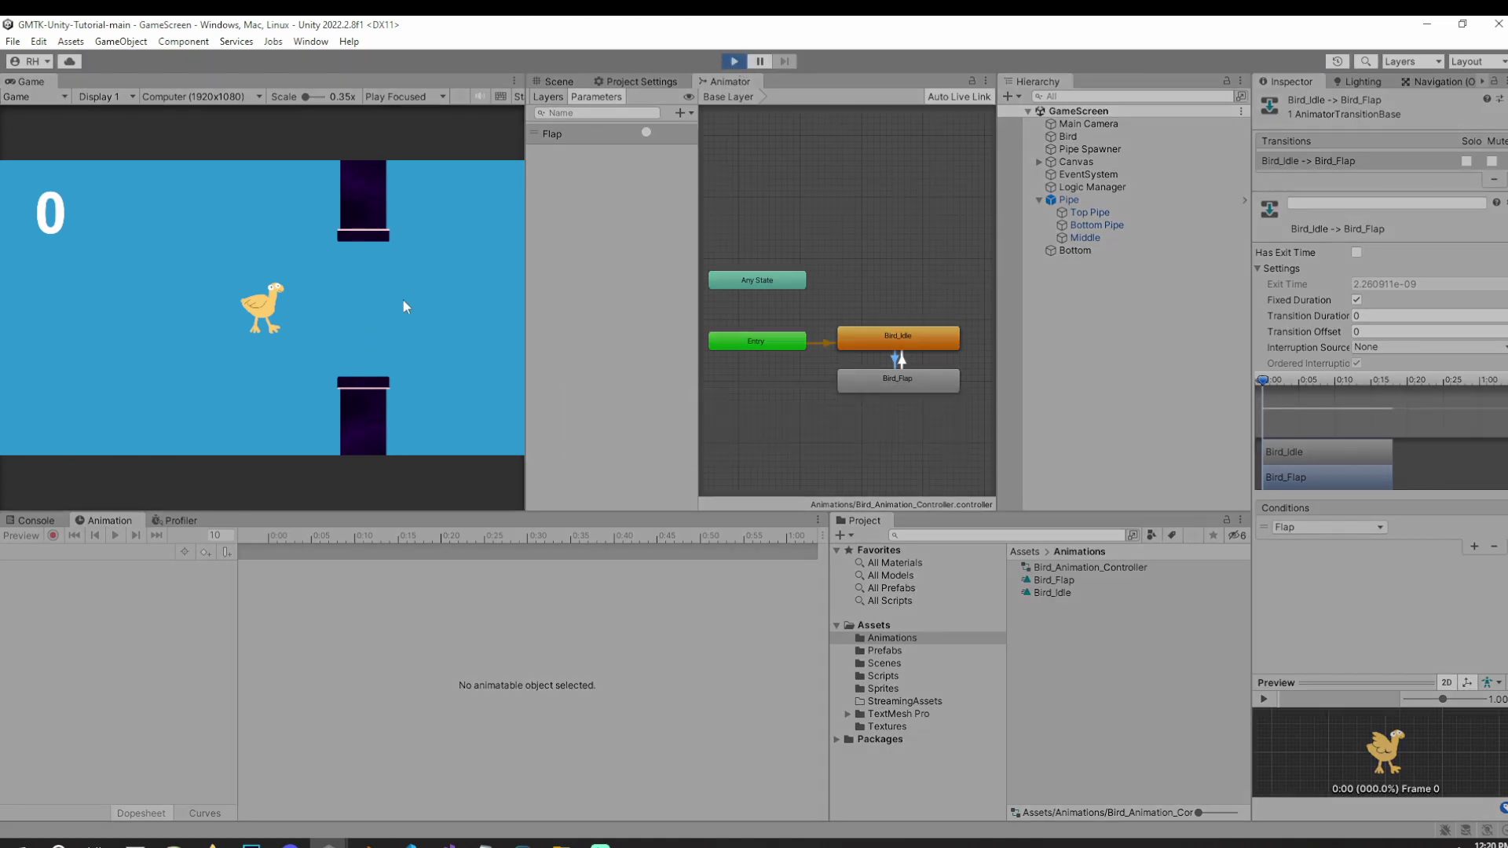
pyautogui.press('space')
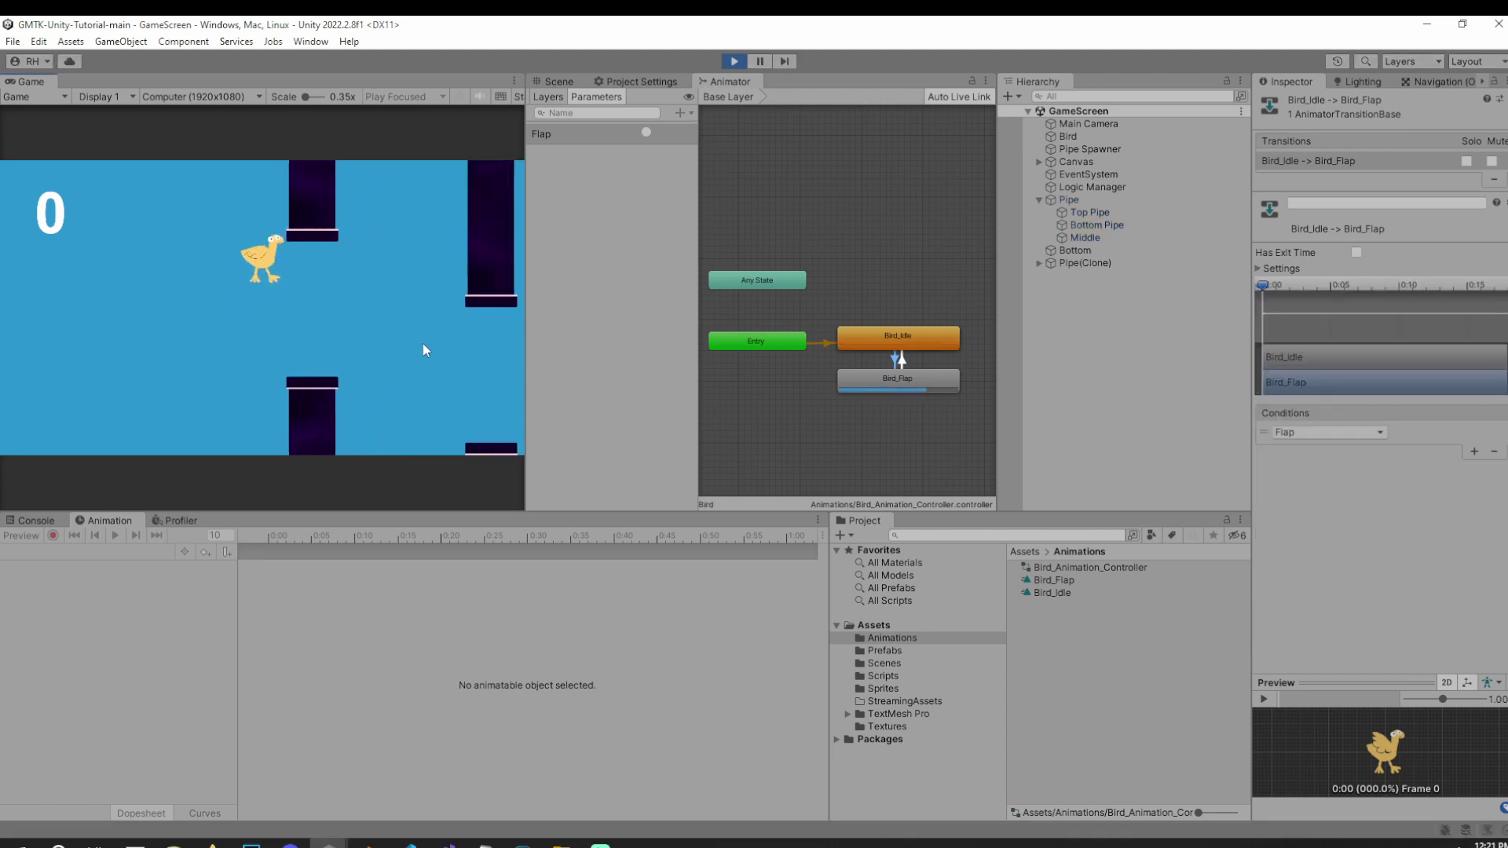
pyautogui.press('space')
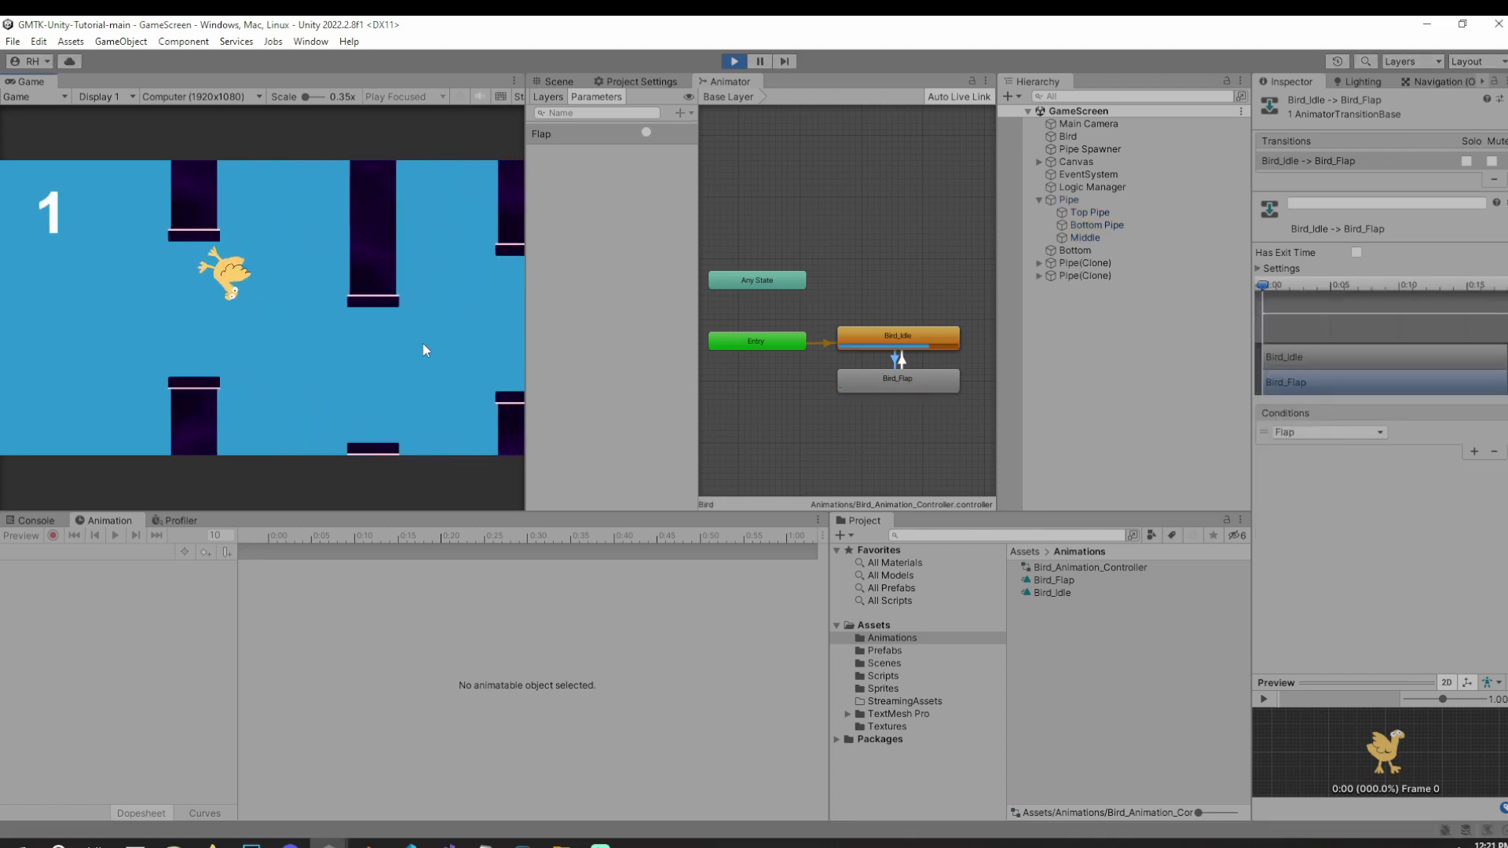
pyautogui.press('space')
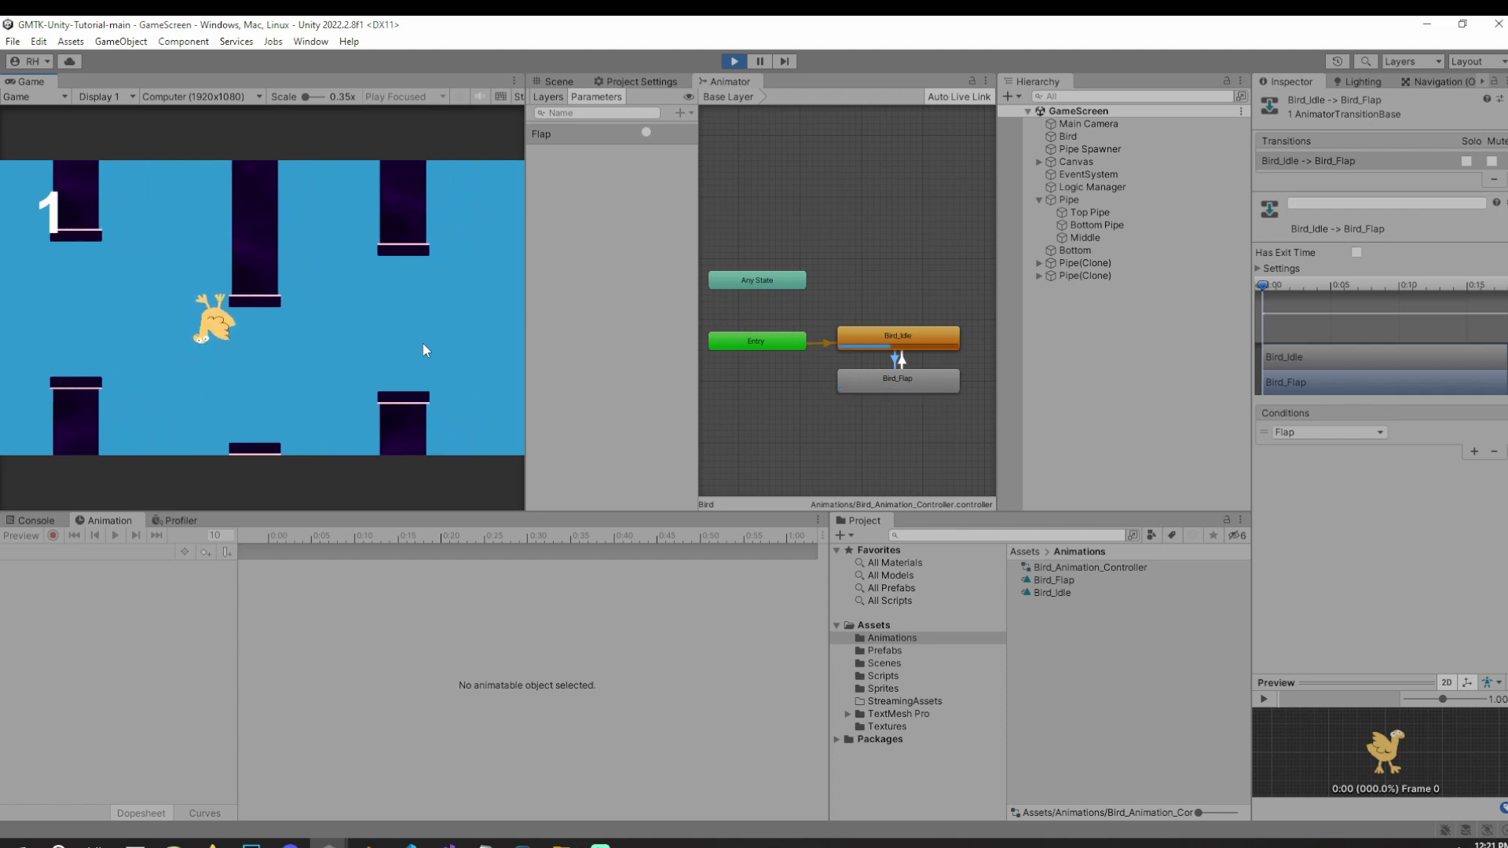
pyautogui.press('space')
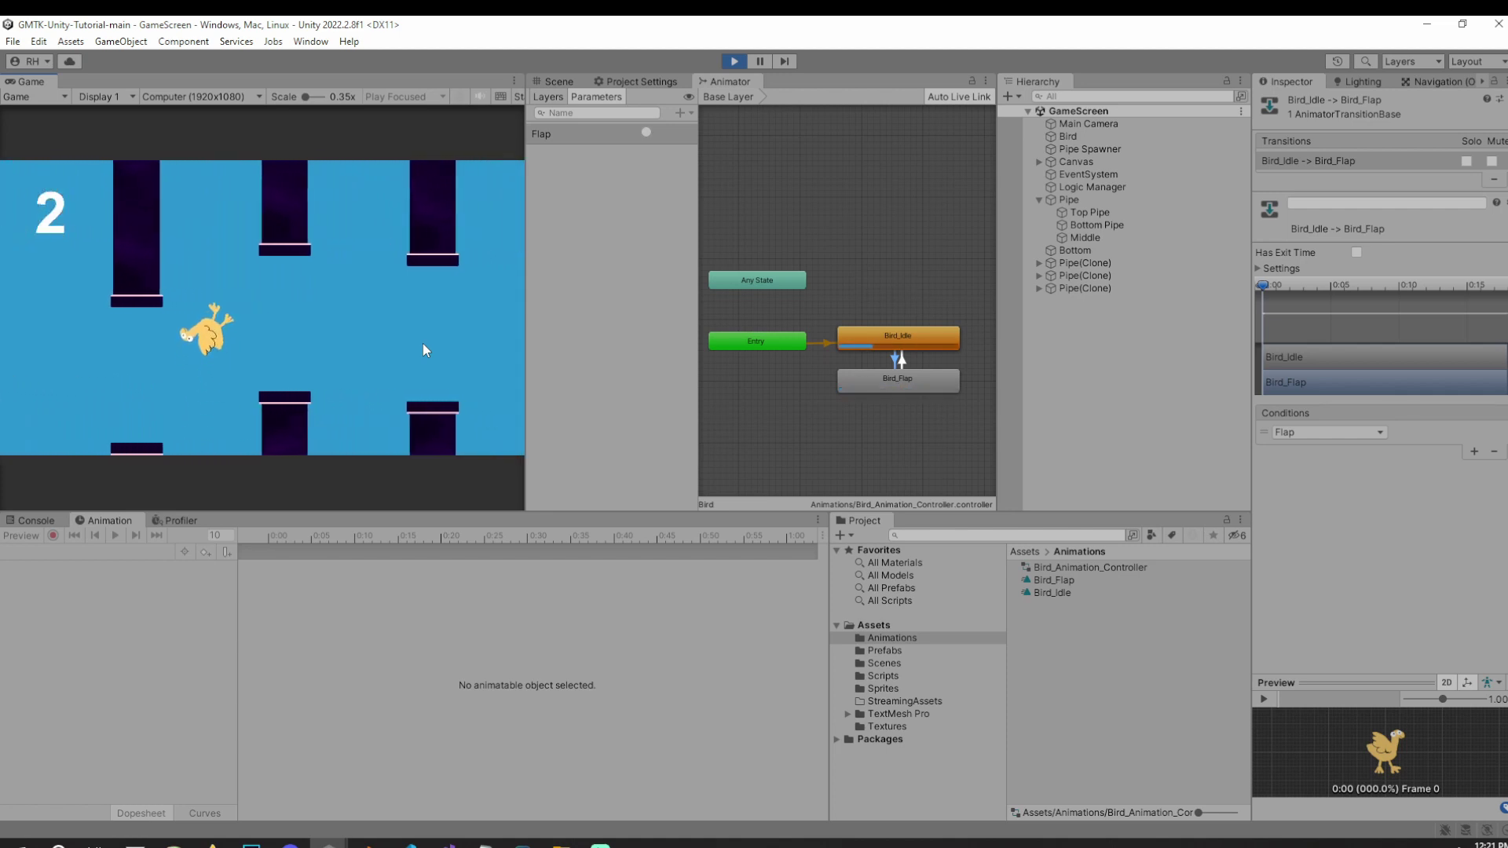
pyautogui.press('space')
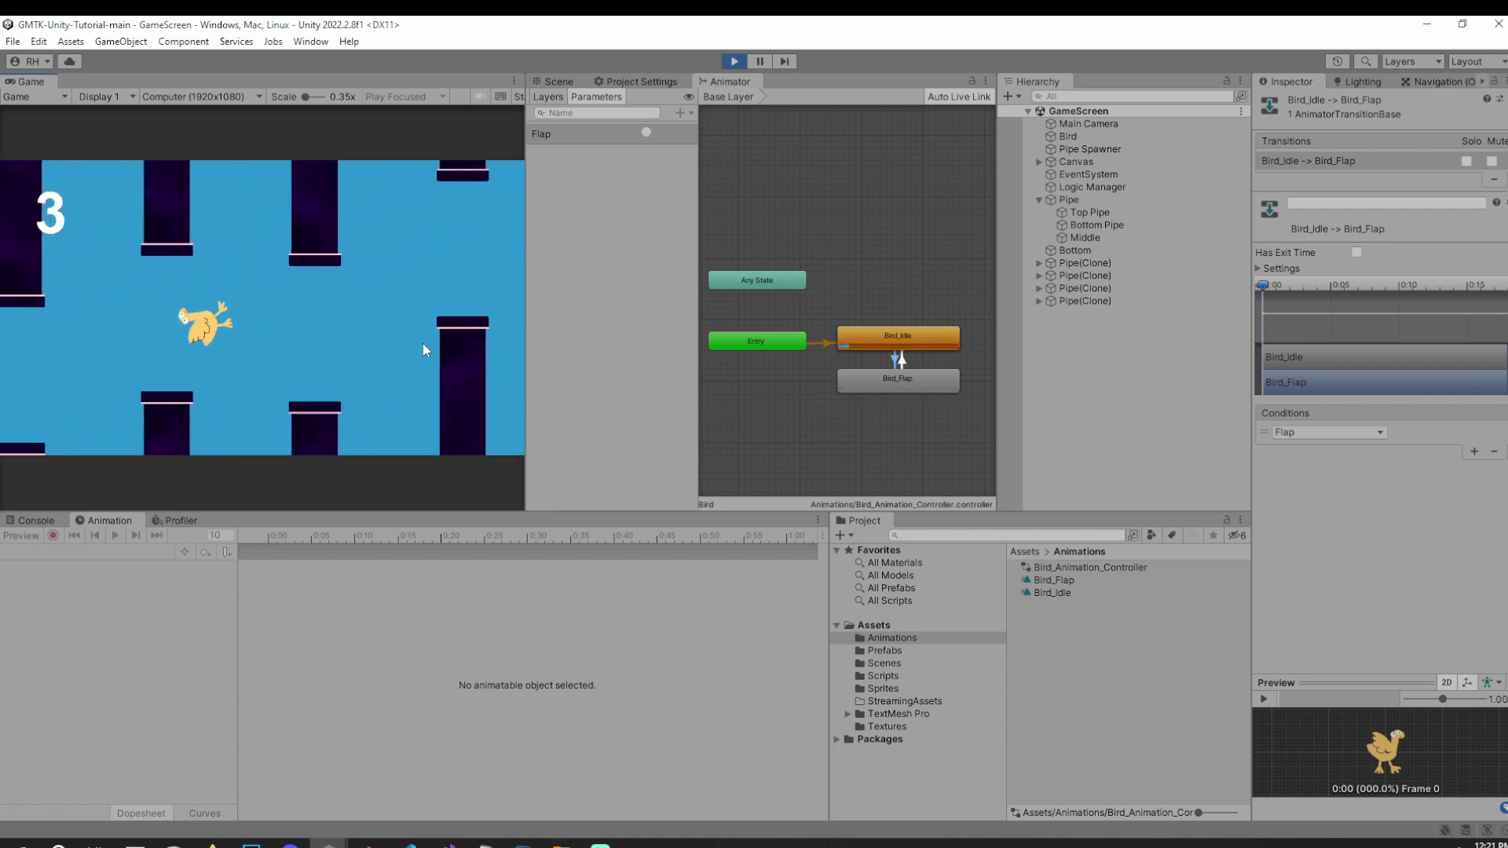
pyautogui.press('space')
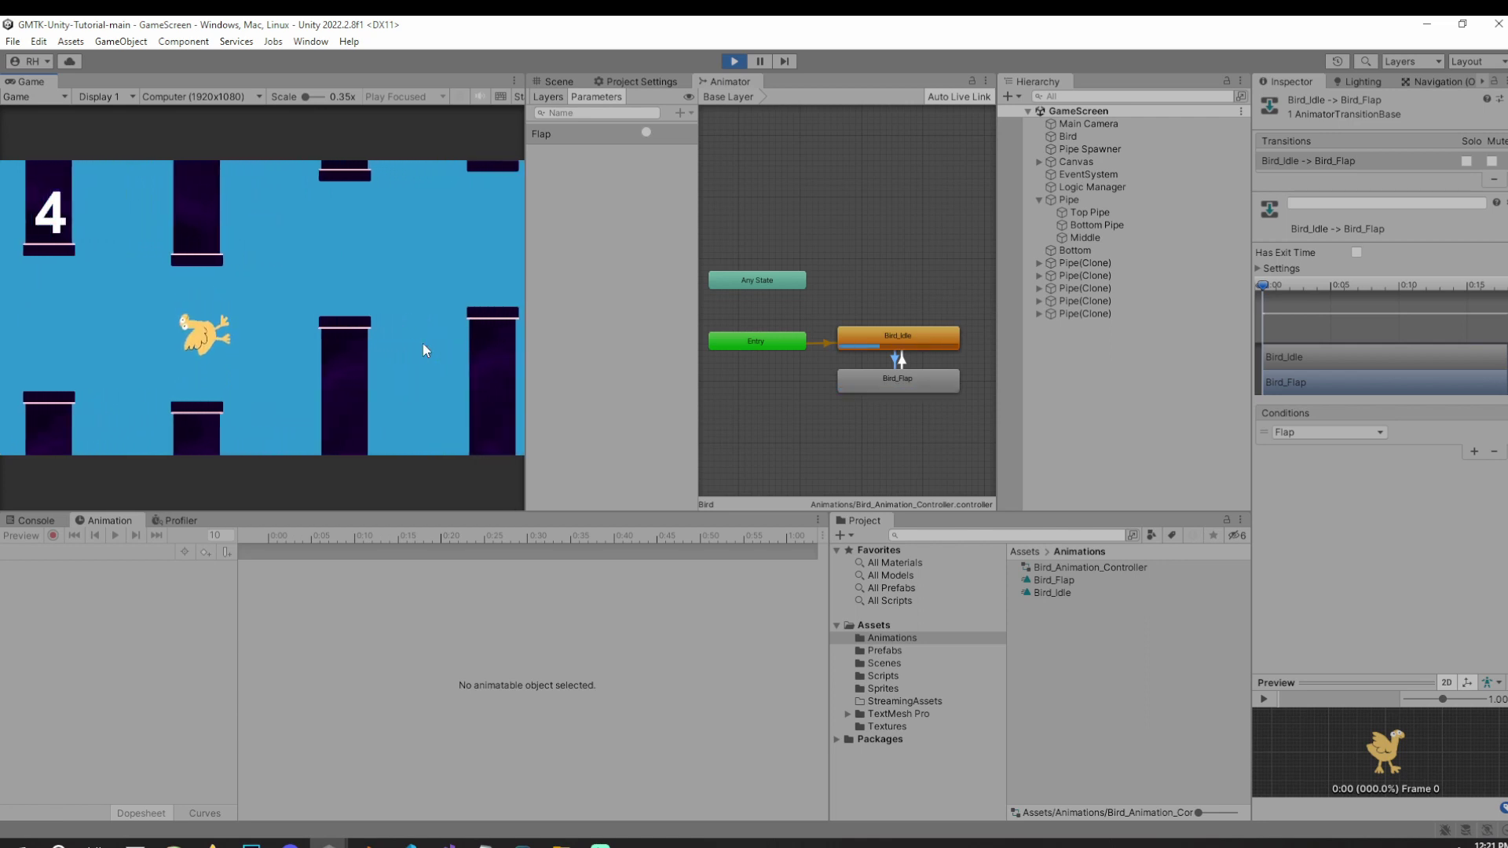
pyautogui.press('space')
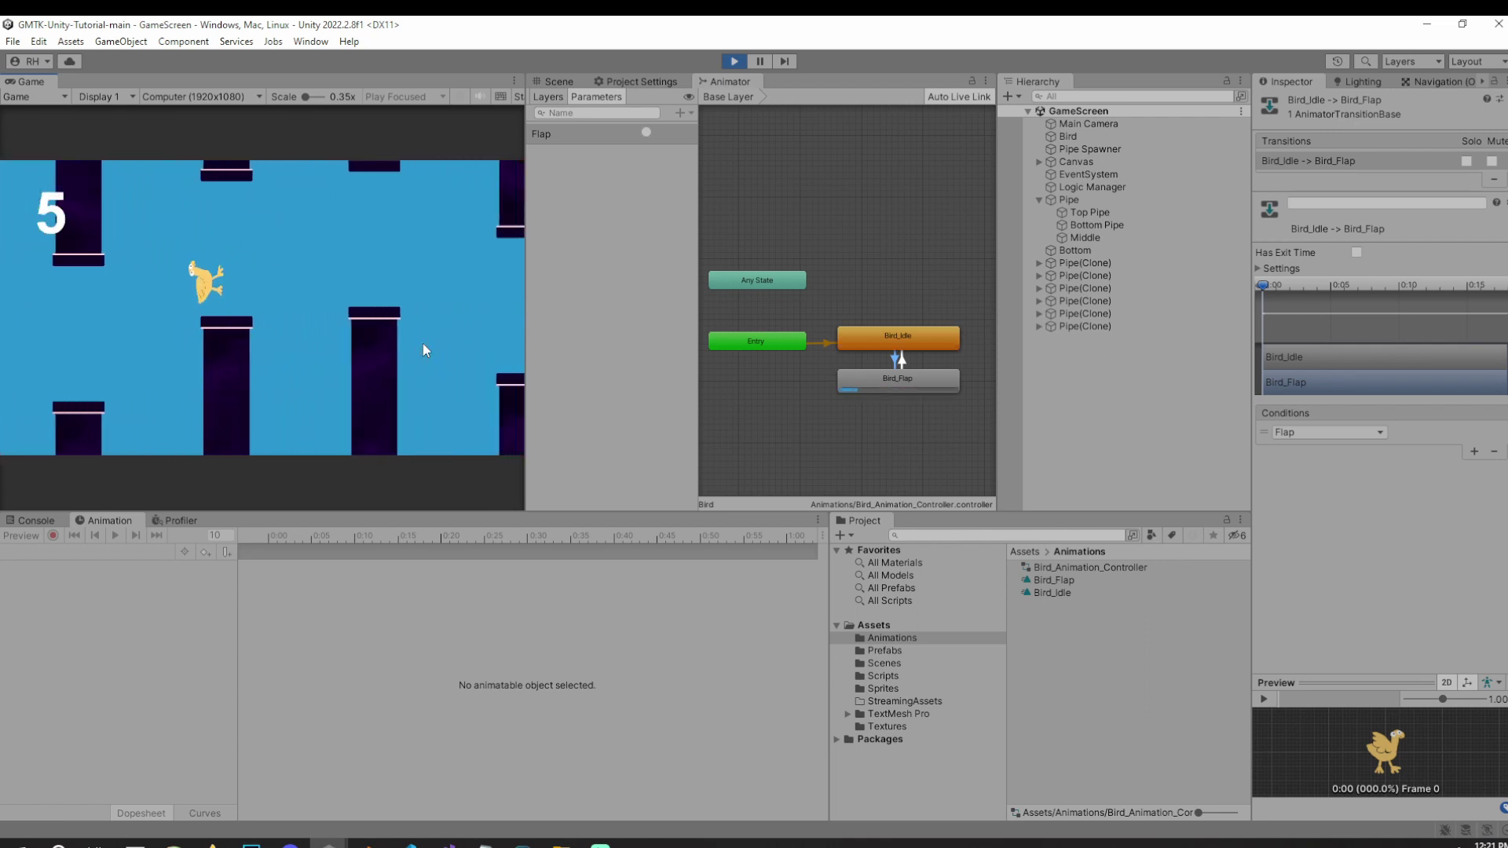
pyautogui.press('space')
pyautogui.press('space')
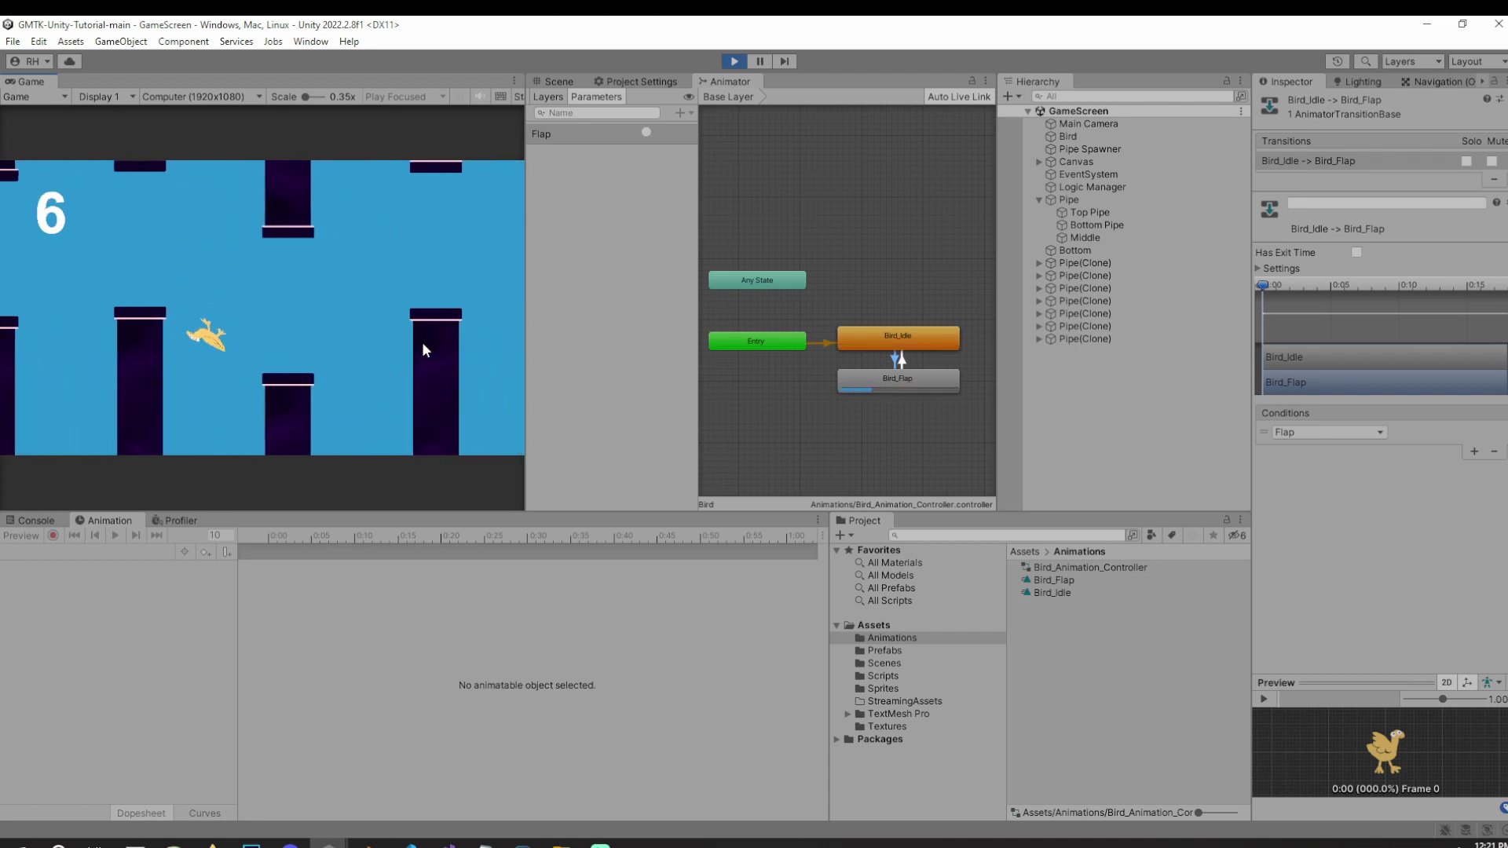
pyautogui.press('space')
pyautogui.press('space')
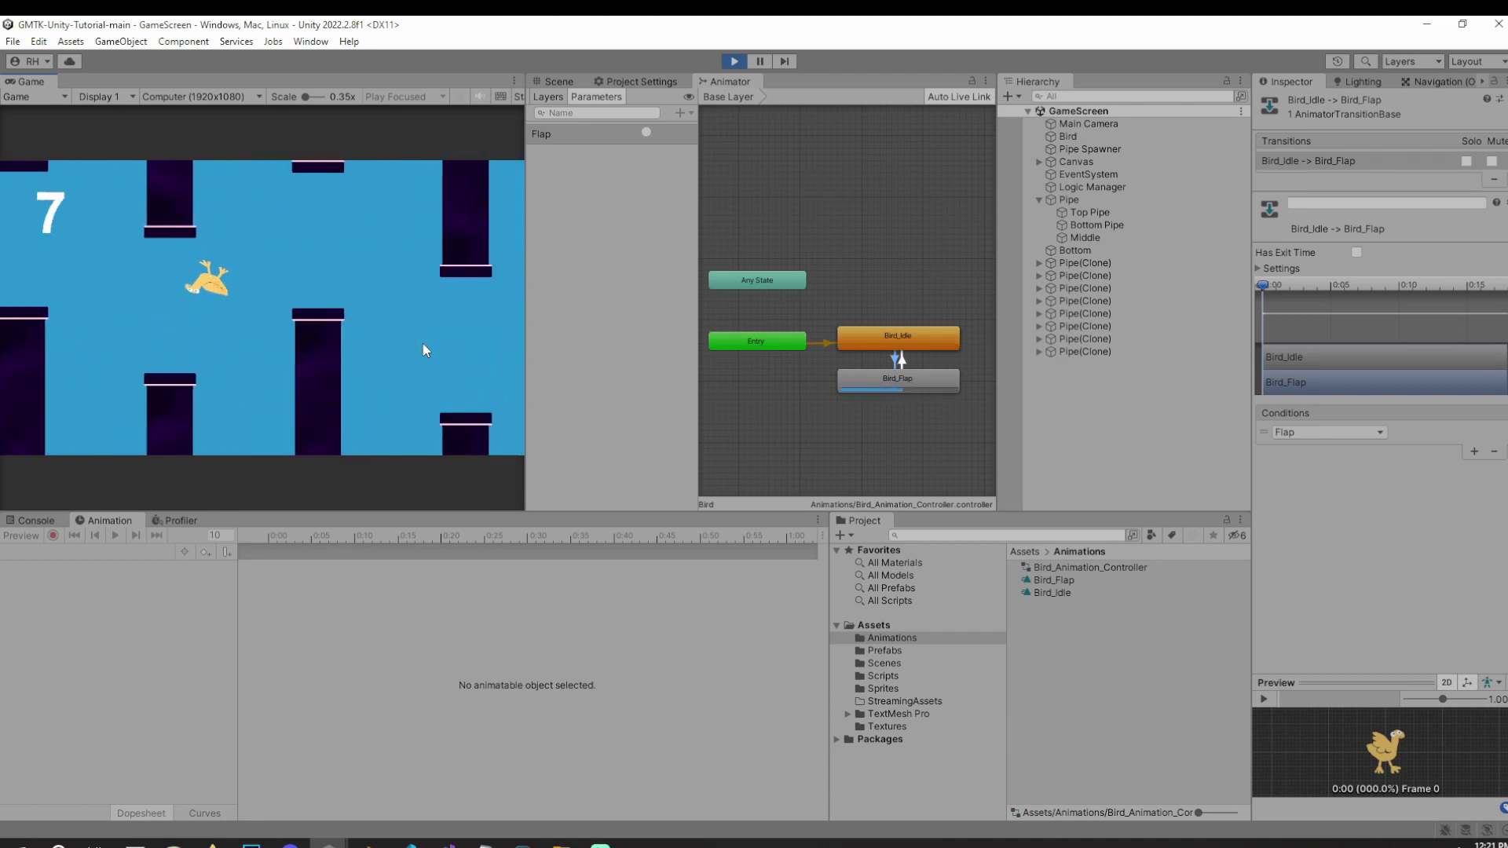
pyautogui.press('space')
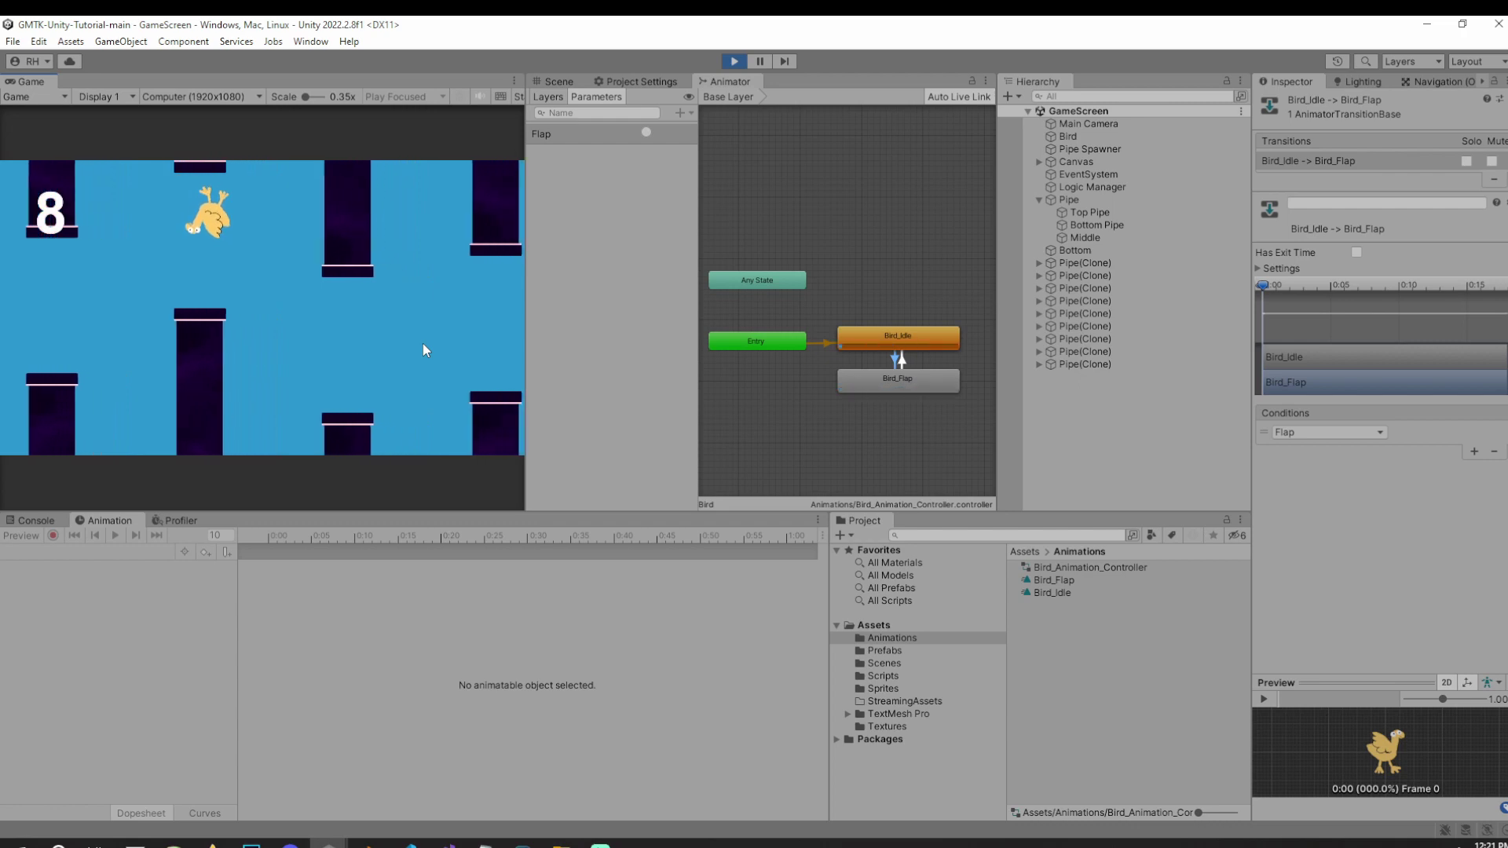
pyautogui.press('space')
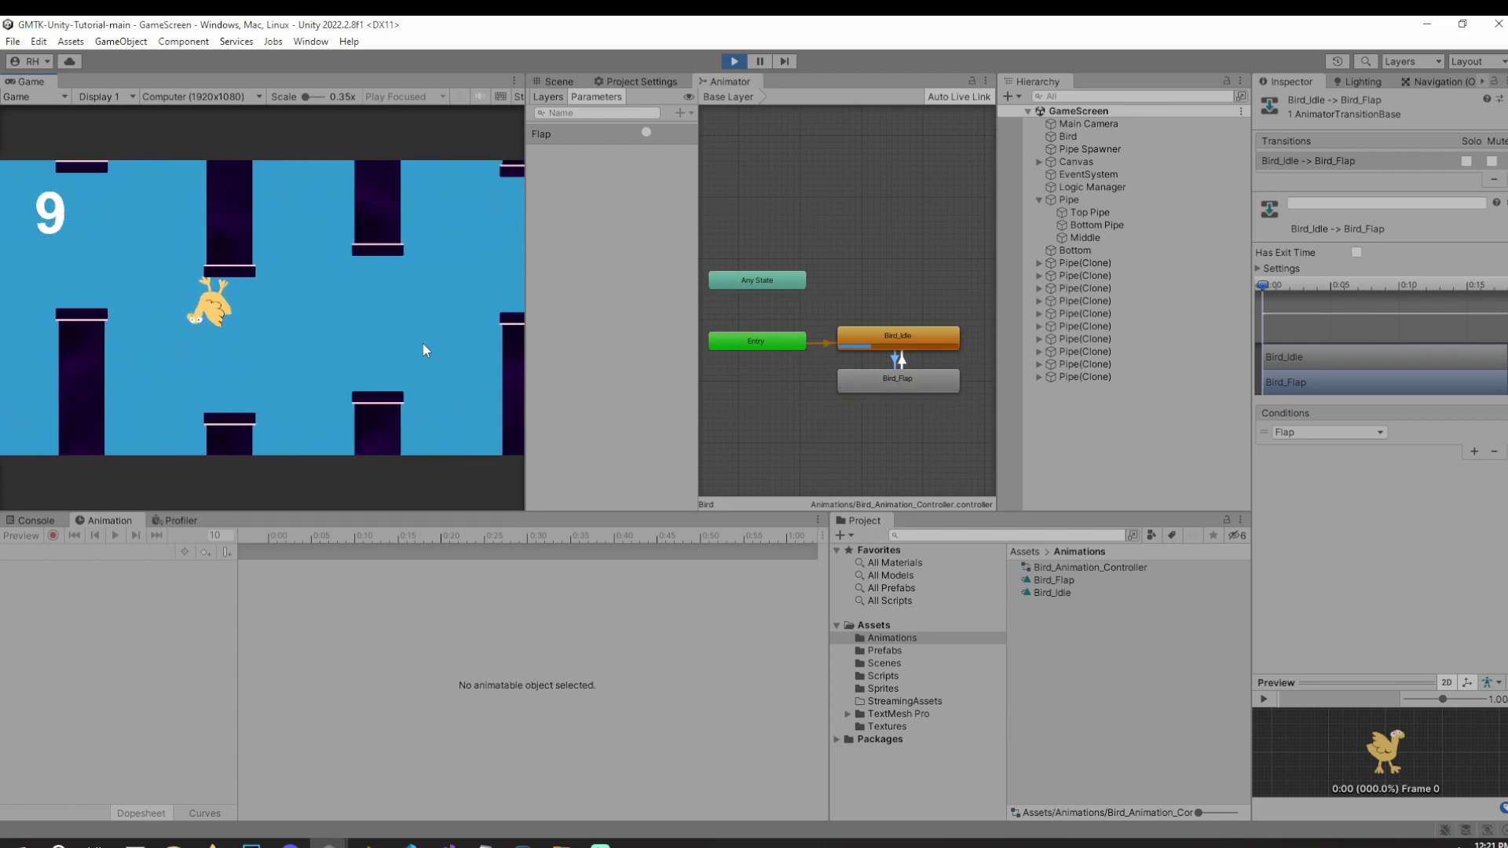